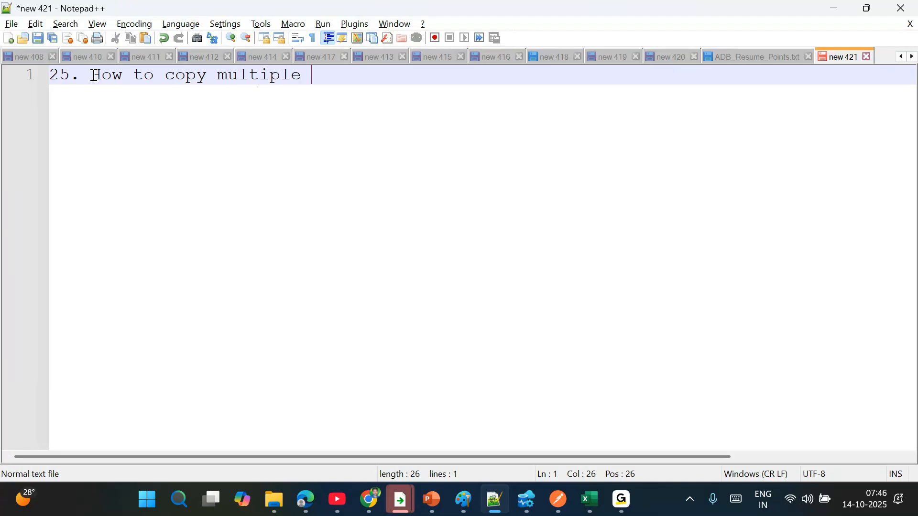
# - Finish the line-1 heading with 'tables of multiple databases to data lake storage using ADF' and begin line 2
pyautogui.write('tables')
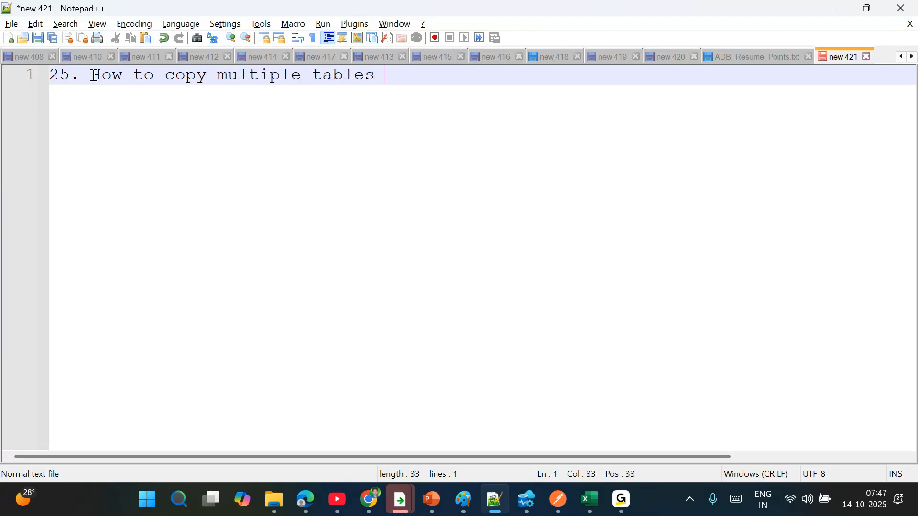
pyautogui.write('of multip')
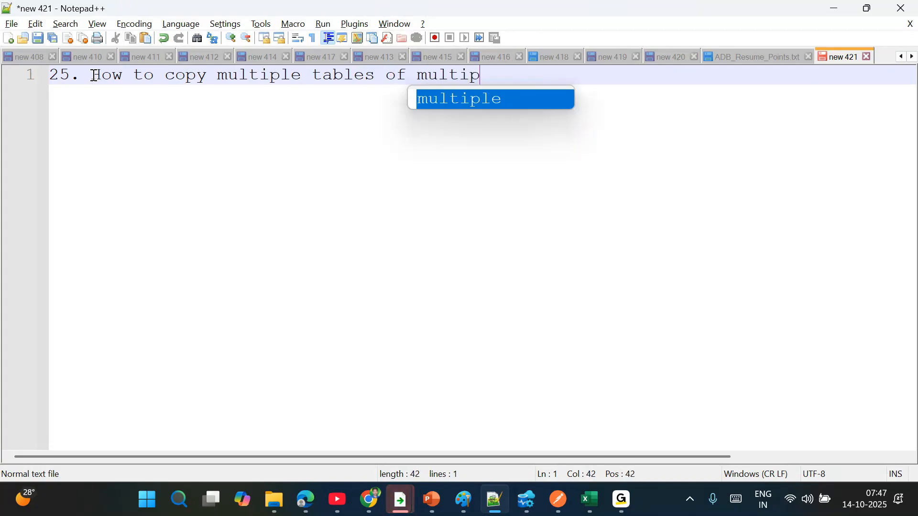
pyautogui.write('le databases ')
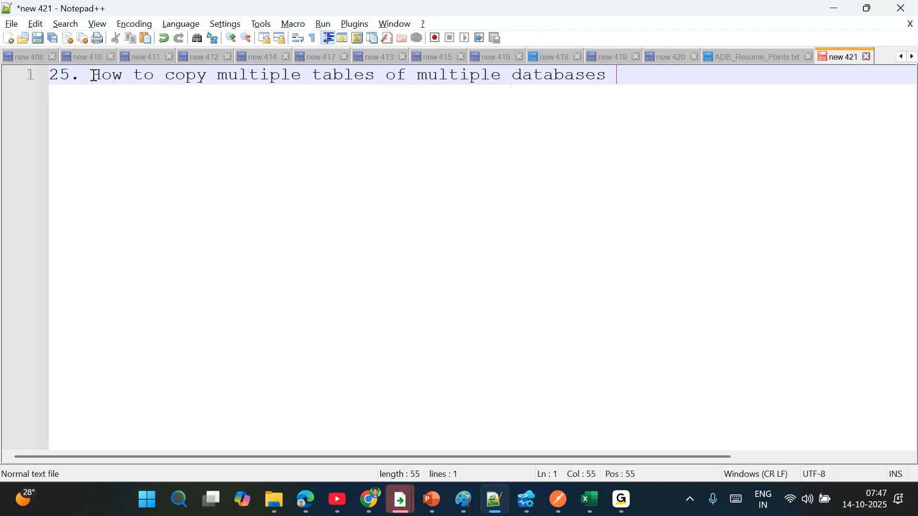
pyautogui.write('data')
pyautogui.press('BackSpace')
pyautogui.press('BackSpace')
pyautogui.press('BackSpace')
pyautogui.press('BackSpace')
pyautogui.write('to ')
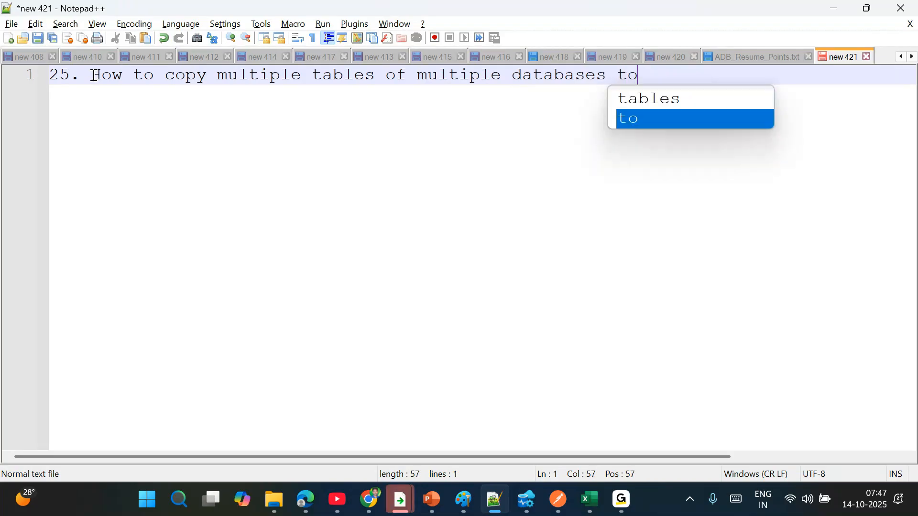
pyautogui.write('data')
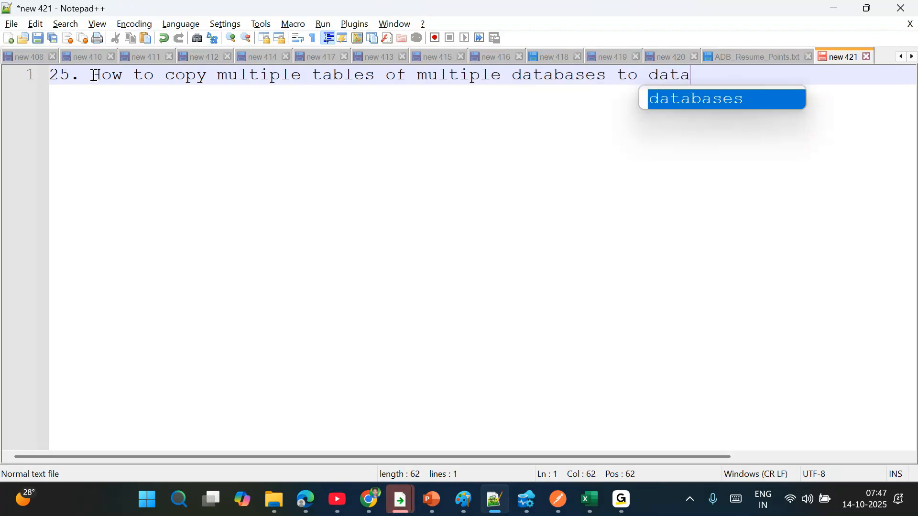
pyautogui.write(' lake storage using ')
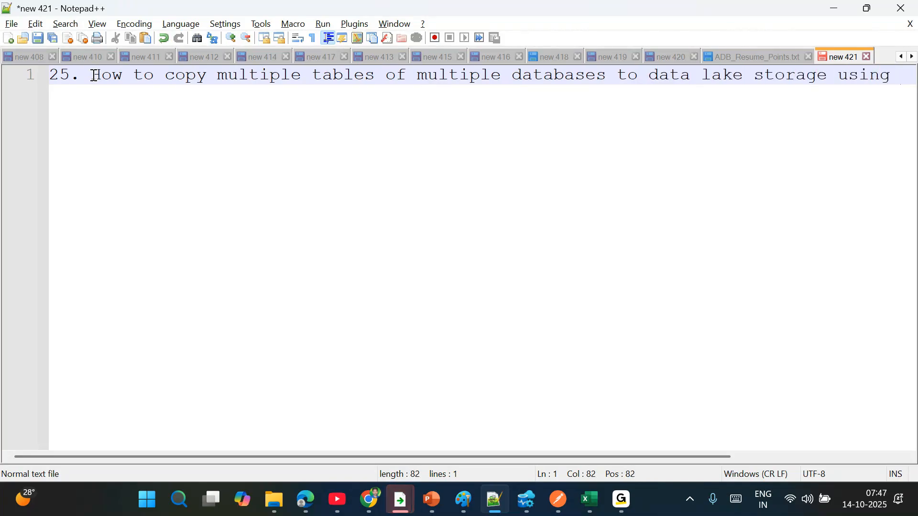
pyautogui.write('ADF')
pyautogui.press('Return')
# - Write '| How to remove files which are less than specified size.' on line 2 with blank lines below
pyautogui.write('| ')
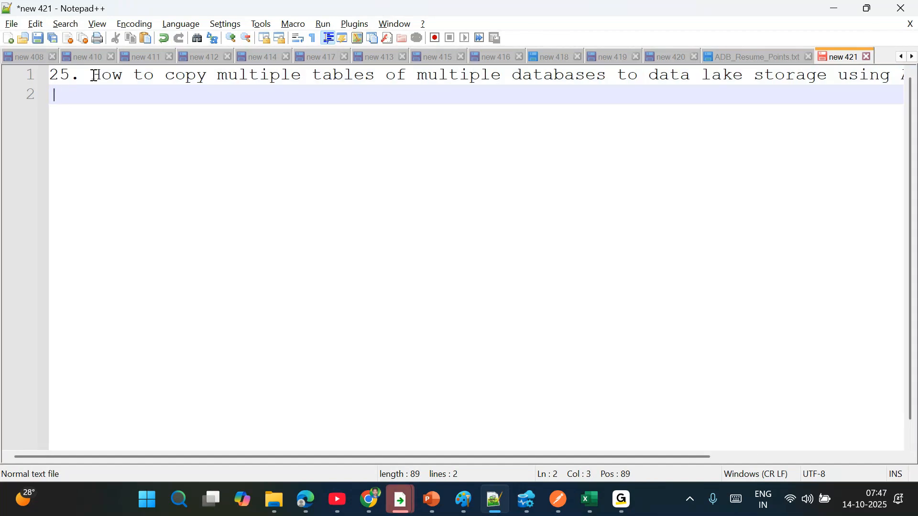
pyautogui.write('How to remove files which are less than sp')
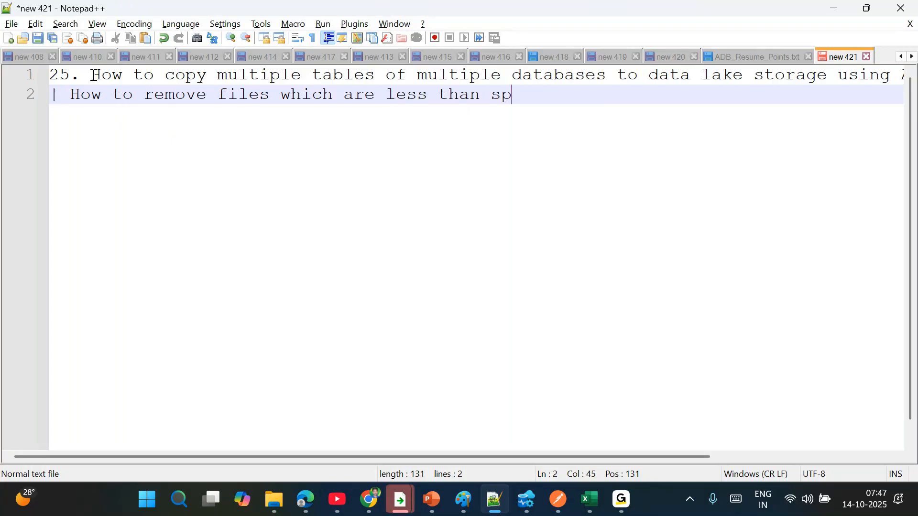
pyautogui.write('ecified size.')
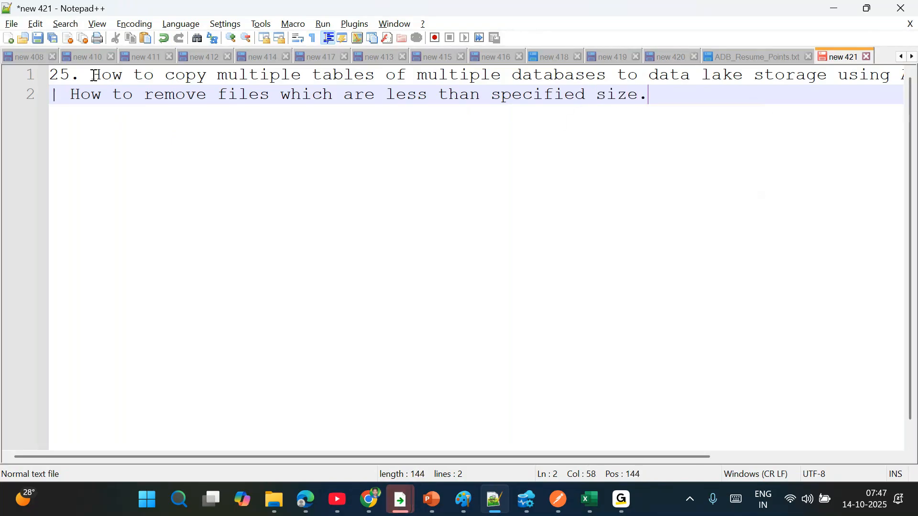
pyautogui.press('Return')
pyautogui.press('Return')
pyautogui.press('Return')
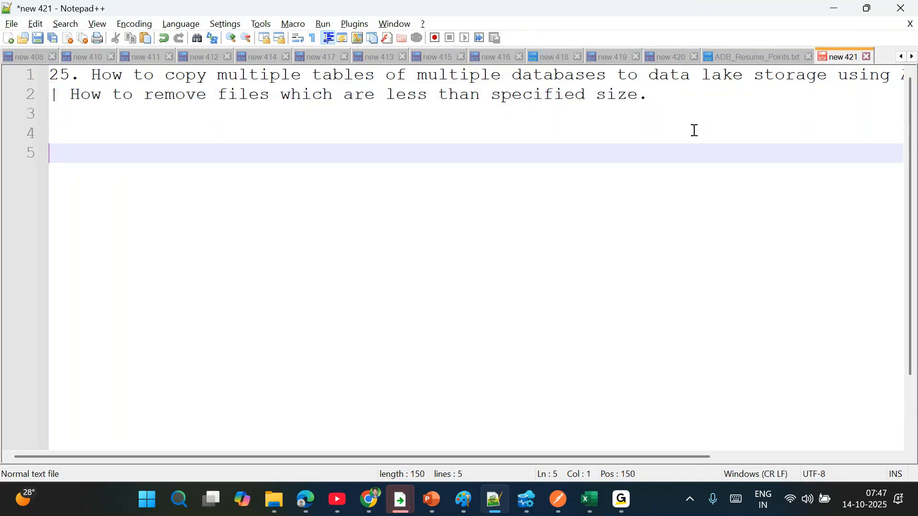
# - Insert several blank lines below line 2
pyautogui.click(660, 98)
pyautogui.press('Return')
pyautogui.press('Return')
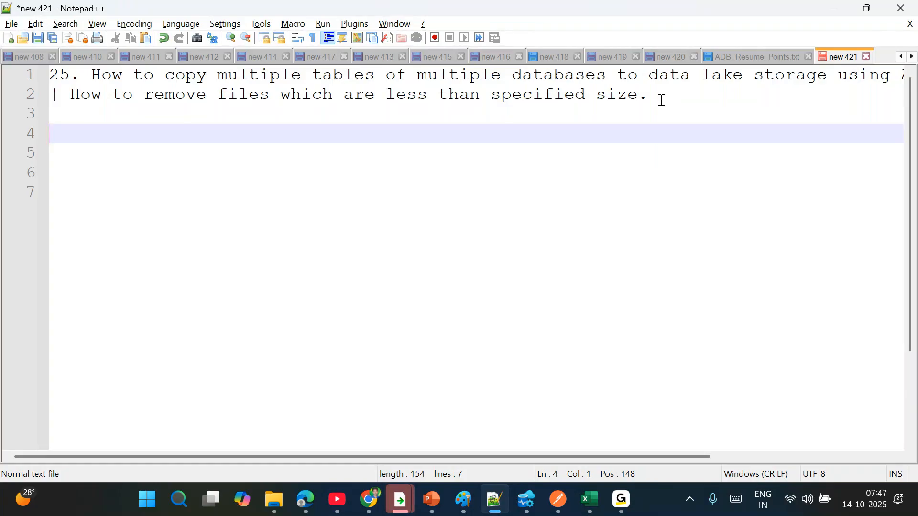
pyautogui.click(633, 29)
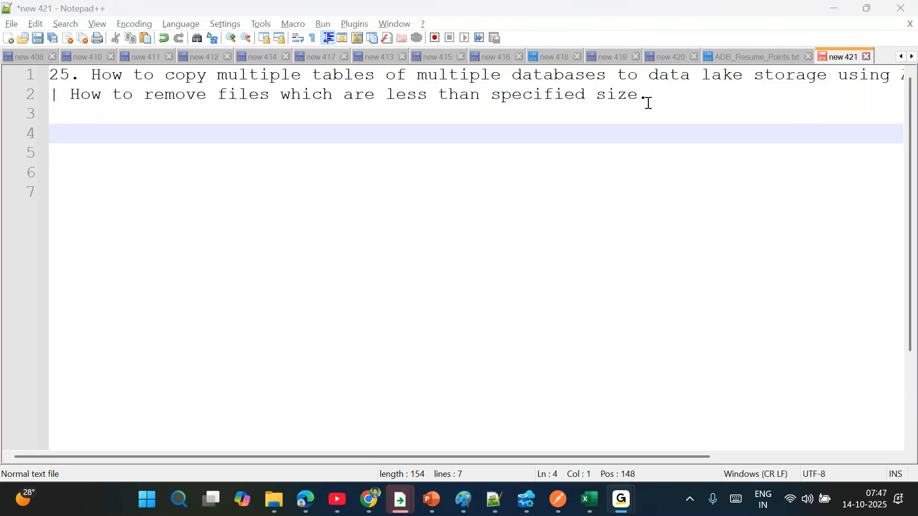
pyautogui.click(661, 95)
pyautogui.press('Return')
pyautogui.press('Return')
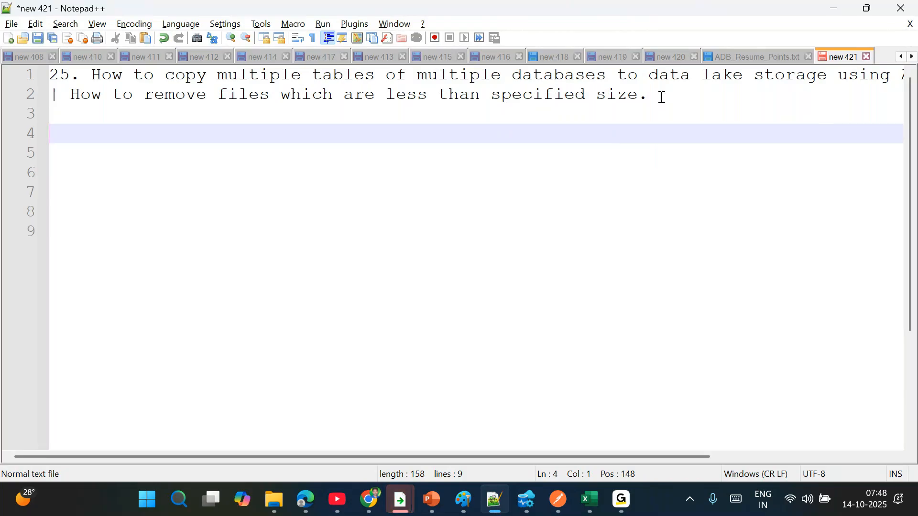
# - Replace the full stop after 'size' on line 2 with a '|' separator
pyautogui.moveTo(662, 97); pyautogui.dragTo(71, 93)
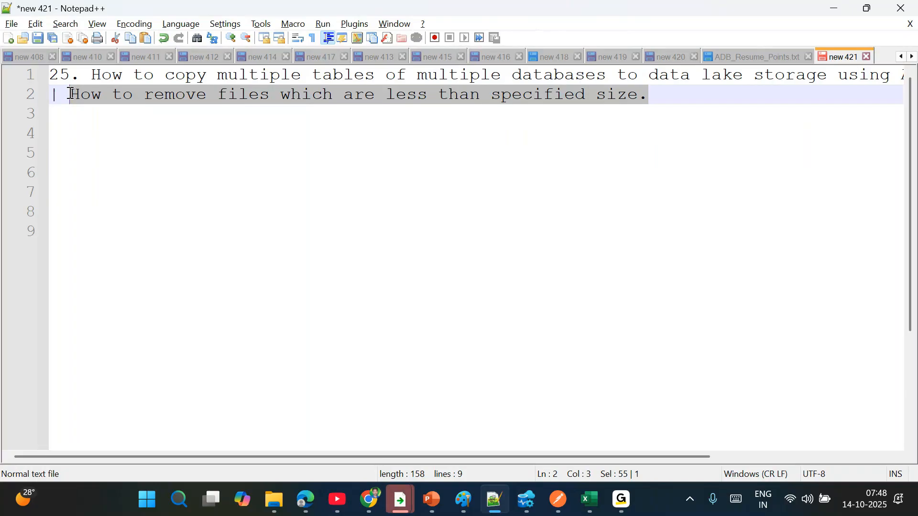
pyautogui.press('End')
pyautogui.press('BackSpace')
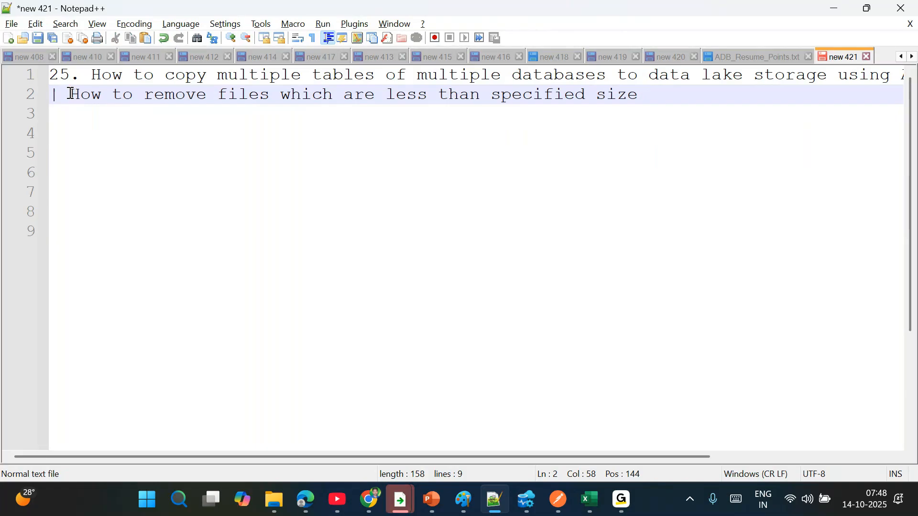
pyautogui.write('|')
pyautogui.moveTo(636, 97); pyautogui.dragTo(387, 95)
pyautogui.click(687, 99)
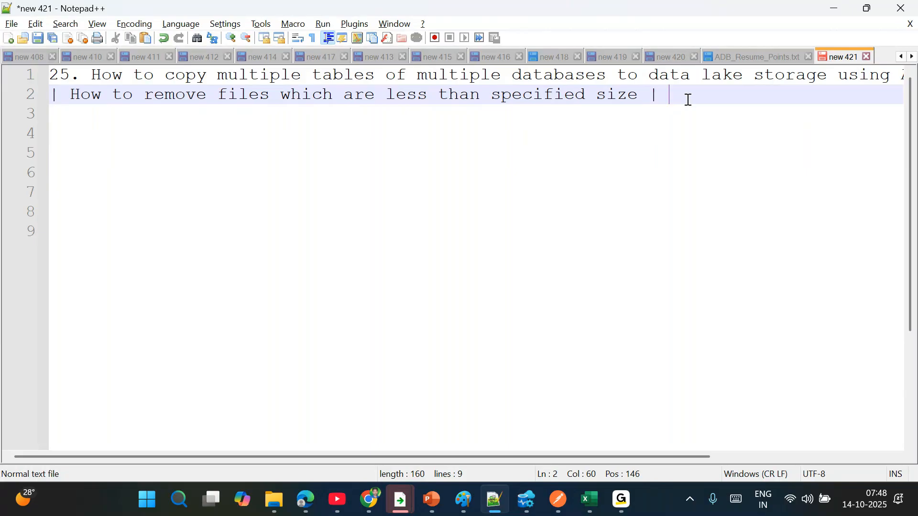
# - Add the text 'Remove files which are older than 15 minutes/ 1 days/7 days/30 days'
pyautogui.write('How to')
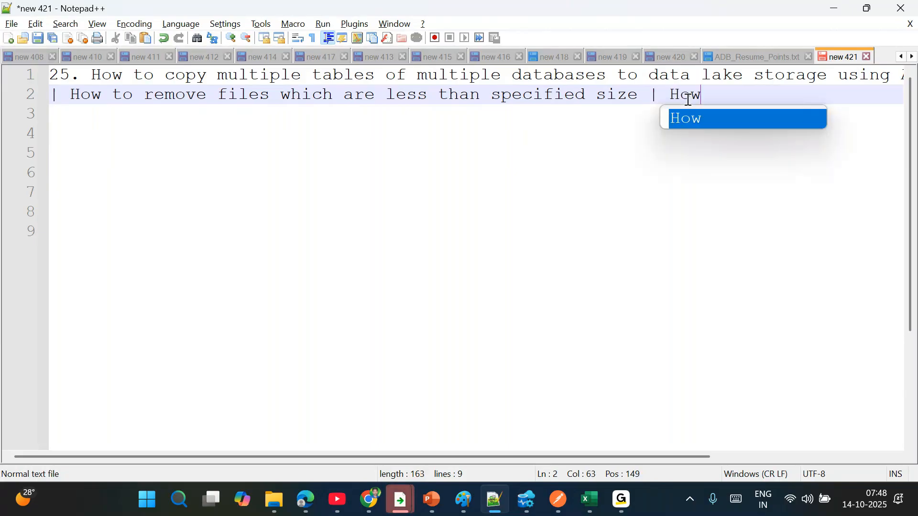
pyautogui.press('BackSpace')
pyautogui.press('BackSpace')
pyautogui.press('BackSpace')
pyautogui.press('BackSpace')
pyautogui.press('BackSpace')
pyautogui.press('BackSpace')
pyautogui.press('BackSpace')
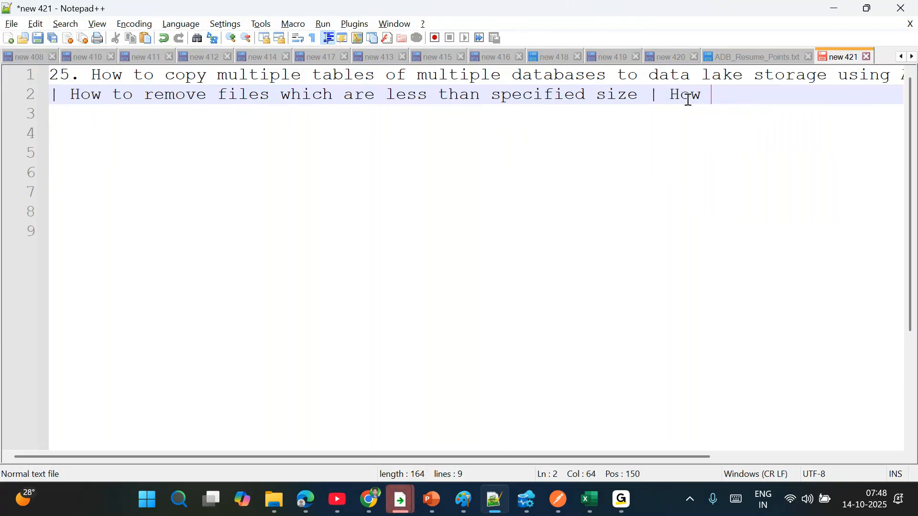
pyautogui.write('Remove ')
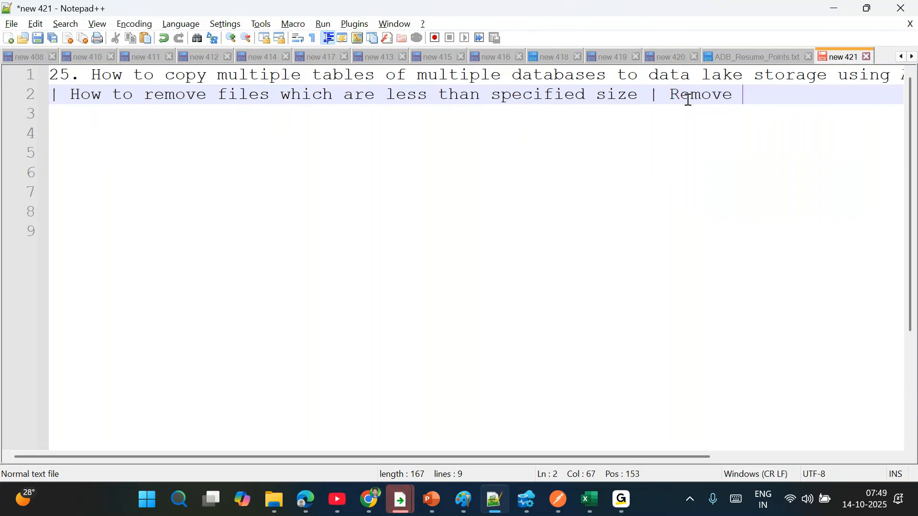
pyautogui.write('files which are')
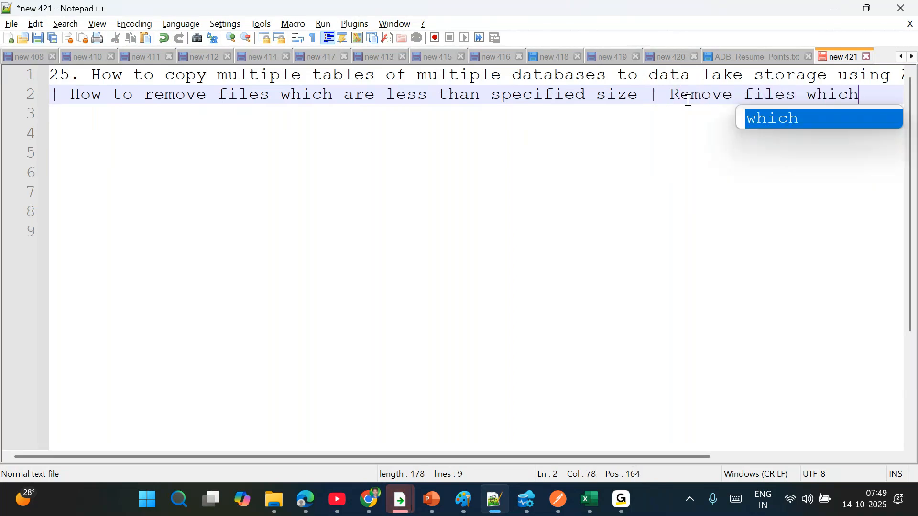
pyautogui.press('BackSpace')
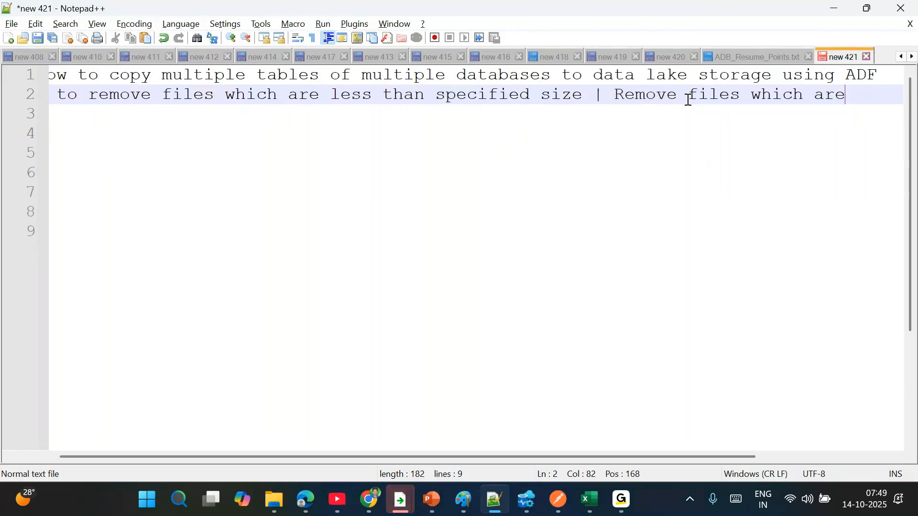
pyautogui.write('old')
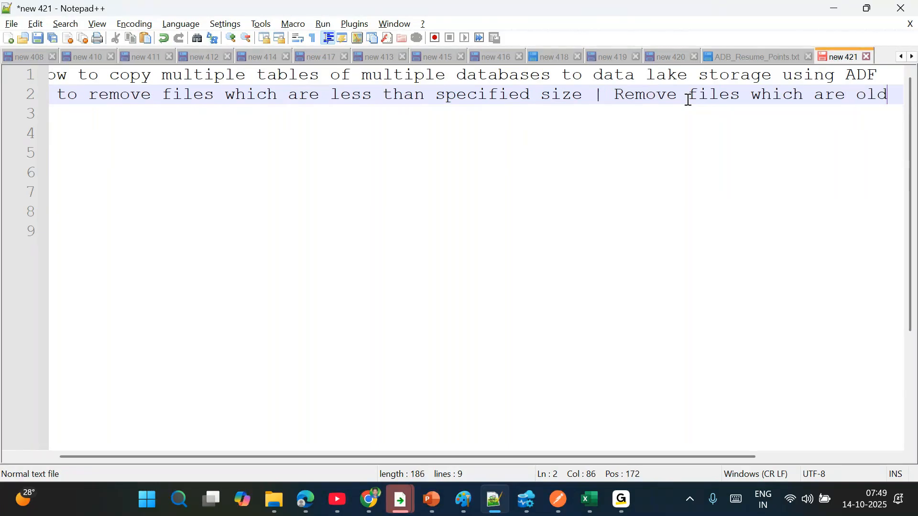
pyautogui.write('er than 30')
pyautogui.press('BackSpace')
pyautogui.press('BackSpace')
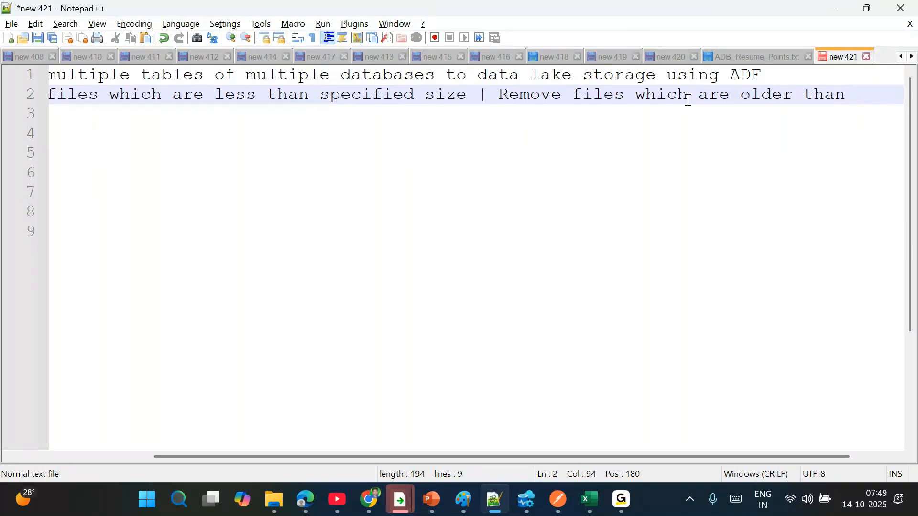
pyautogui.write('15 mi')
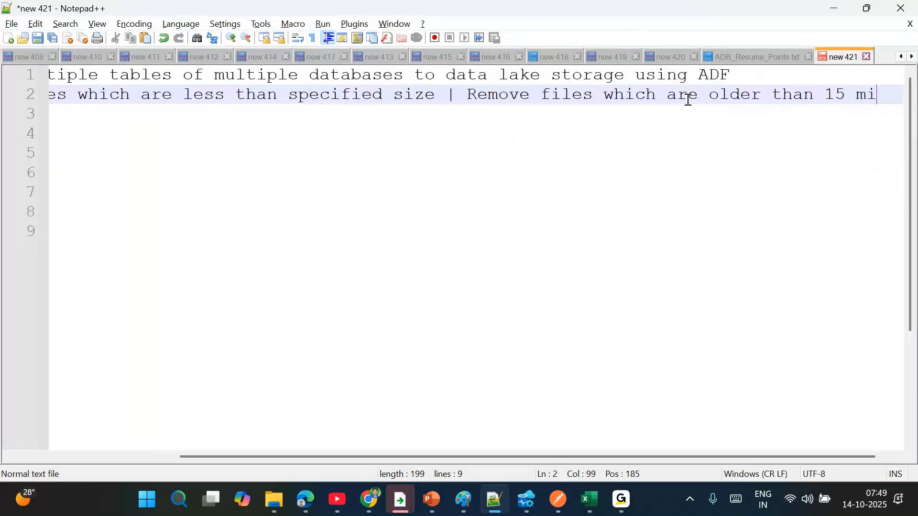
pyautogui.write('nutes/ 1 days')
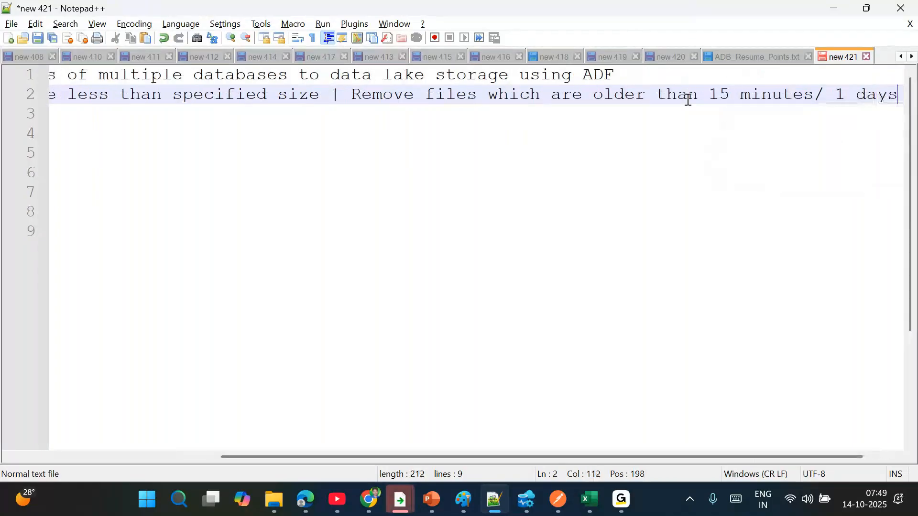
pyautogui.write('/')
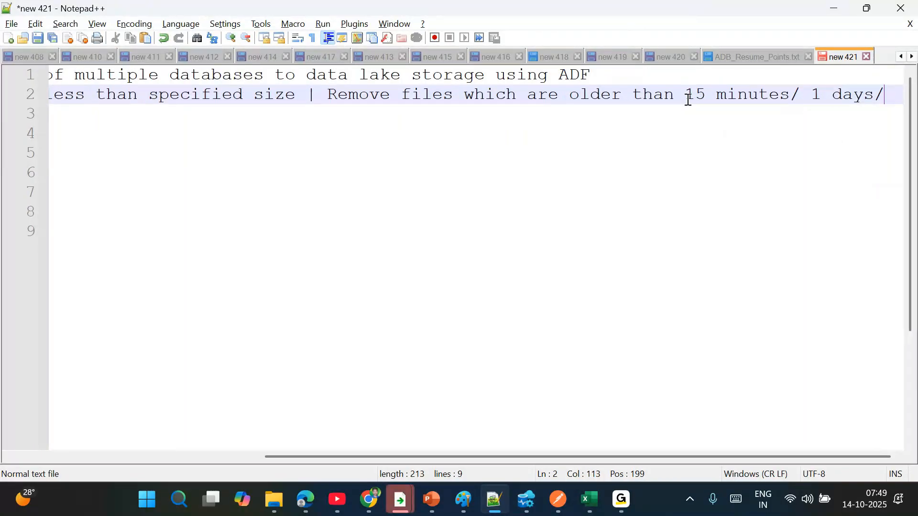
pyautogui.write('7 days/30 days')
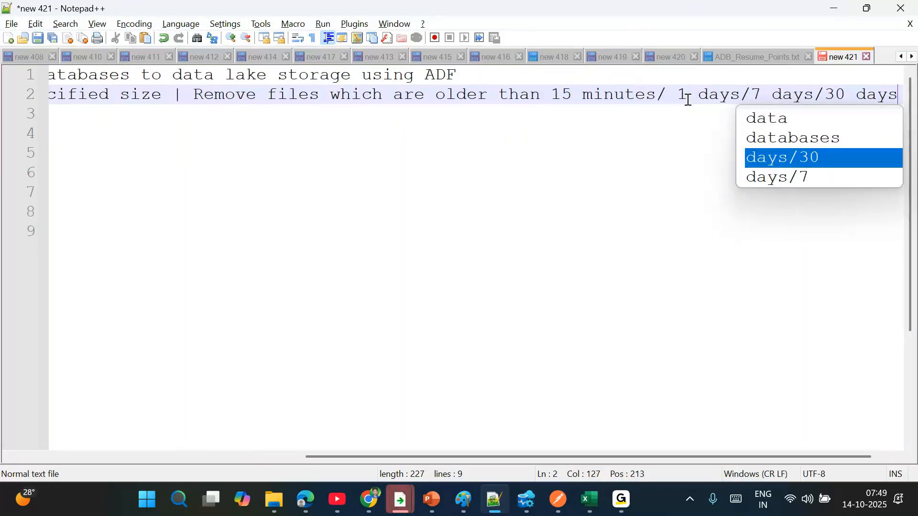
pyautogui.press('Return')
# - Break the 'Remove files…' sentence onto line 3 and add two empty lines after it
pyautogui.click(670, 95)
pyautogui.press('Return')
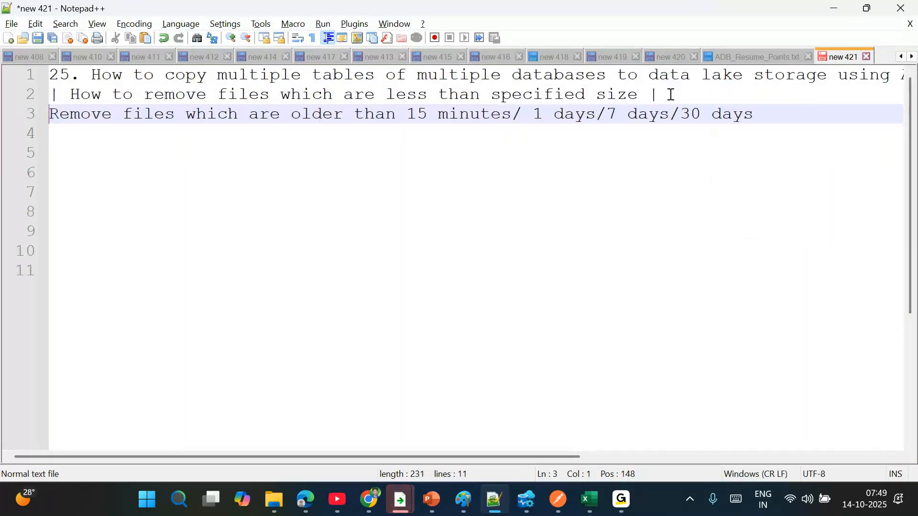
pyautogui.moveTo(218, 75); pyautogui.dragTo(758, 115)
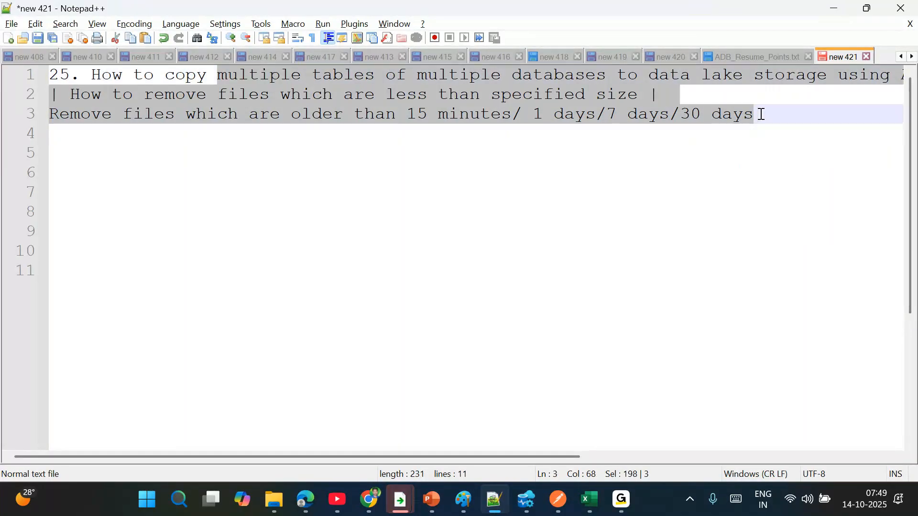
pyautogui.click(782, 119)
pyautogui.press('Return')
pyautogui.press('Return')
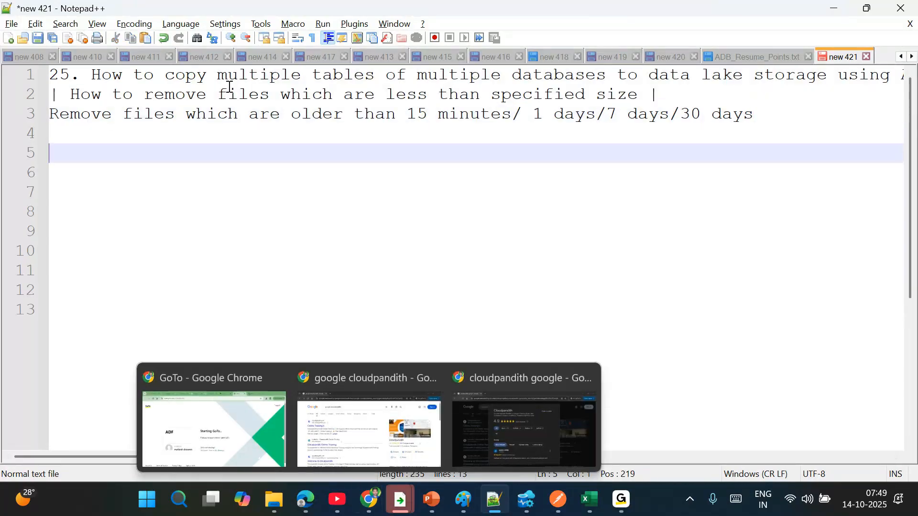
pyautogui.moveTo(180, 77); pyautogui.dragTo(615, 77)
pyautogui.click(344, 161)
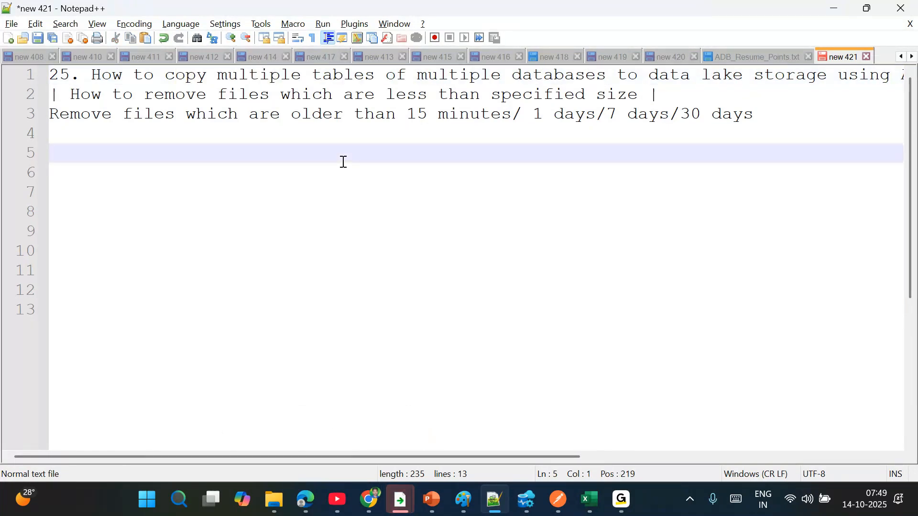
# - Launch Paint from Windows search
pyautogui.click(185, 498)
pyautogui.write('pa')
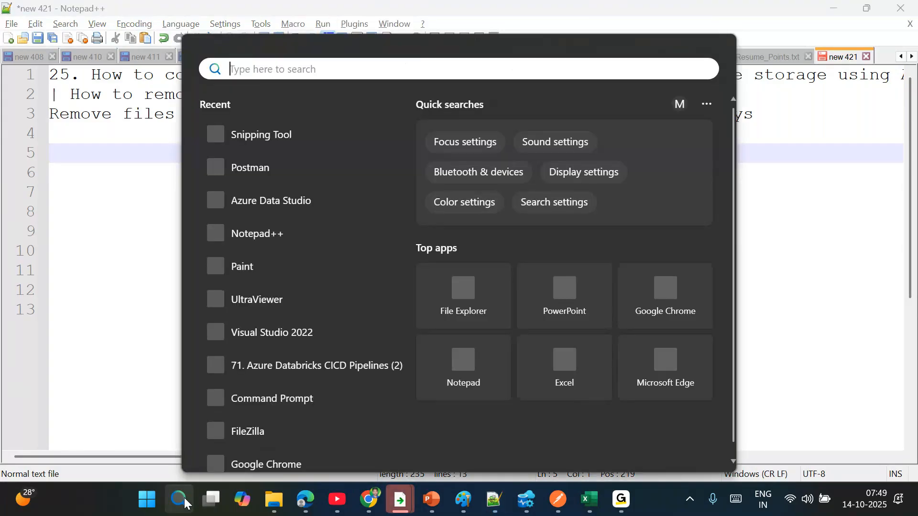
pyautogui.write('int')
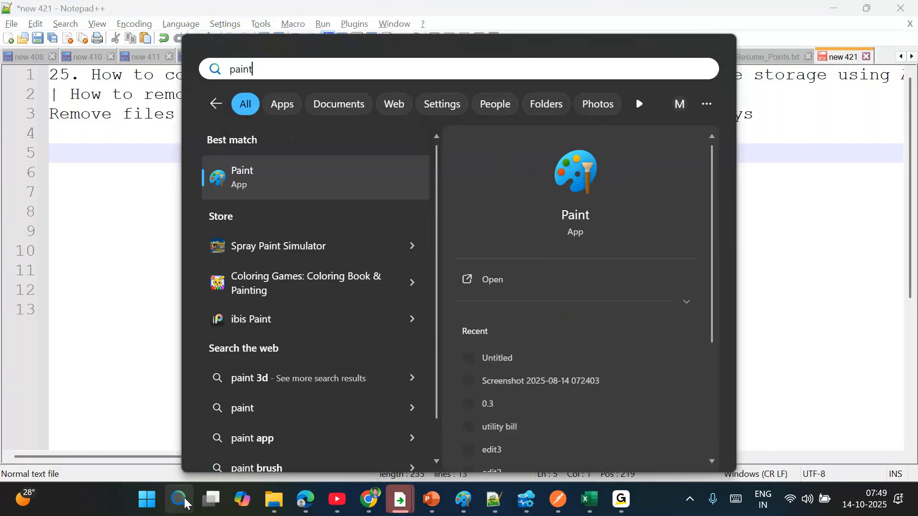
pyautogui.click(185, 497)
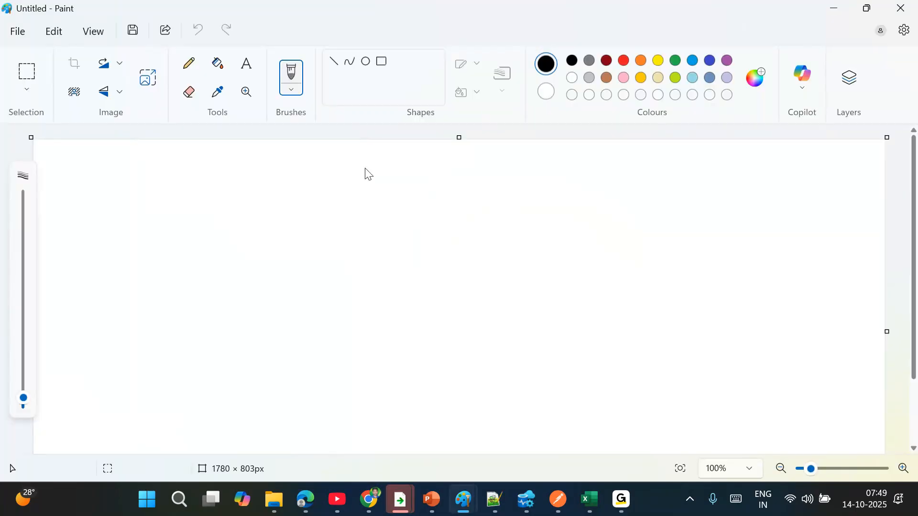
# - Draw one tall rounded rectangle on the canvas, undoing a smaller inner one
pyautogui.click(397, 61)
pyautogui.moveTo(78, 160); pyautogui.dragTo(285, 433)
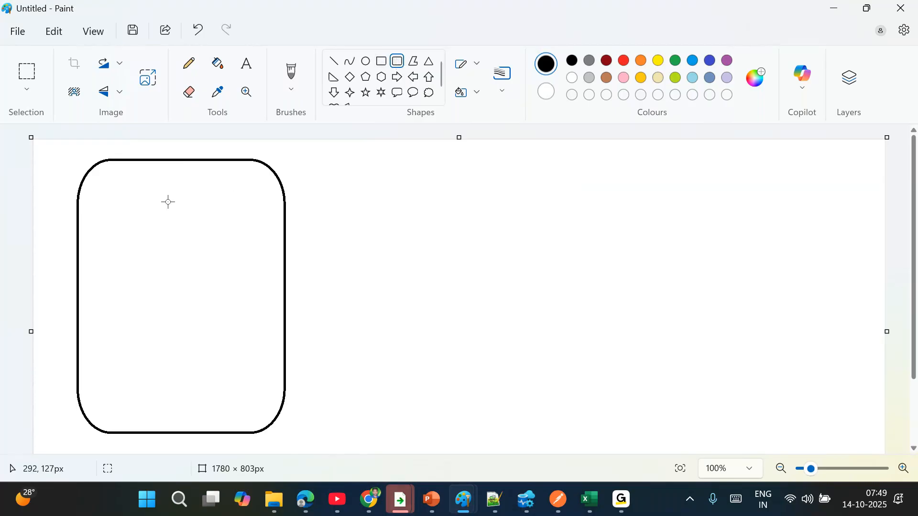
pyautogui.moveTo(105, 182); pyautogui.dragTo(259, 265)
pyautogui.hotkey('ctrl', 'z')
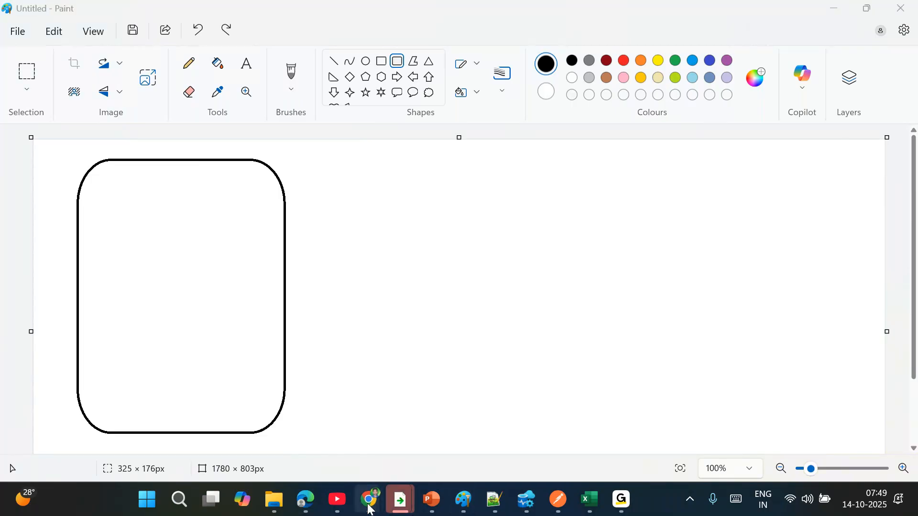
# - Go to the draw.io site in a new Chrome tab
pyautogui.moveTo(371, 497)
pyautogui.click(236, 424)
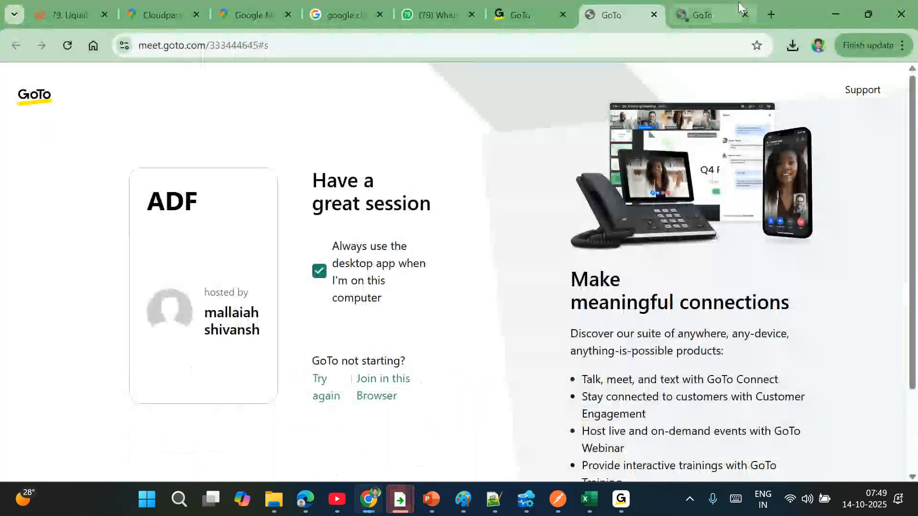
pyautogui.click(771, 14)
pyautogui.write('dra')
pyautogui.press('Return')
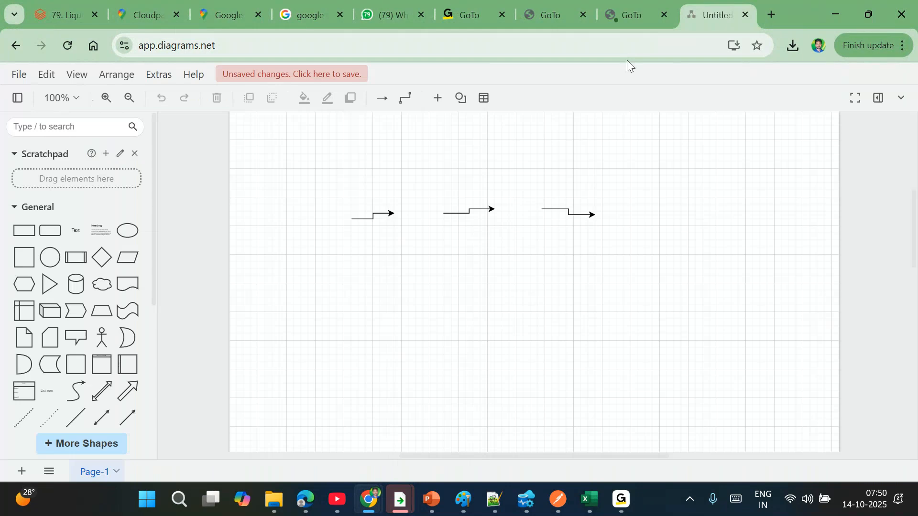
# - Create a blank new diagram and close the old unsaved diagram tab
pyautogui.click(17, 74)
pyautogui.click(35, 95)
pyautogui.doubleClick(397, 223)
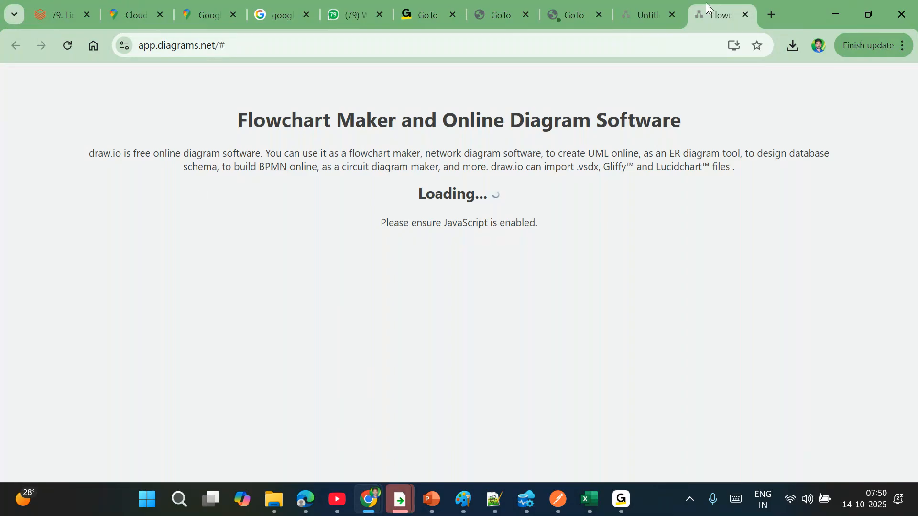
pyautogui.click(675, 15)
pyautogui.click(520, 143)
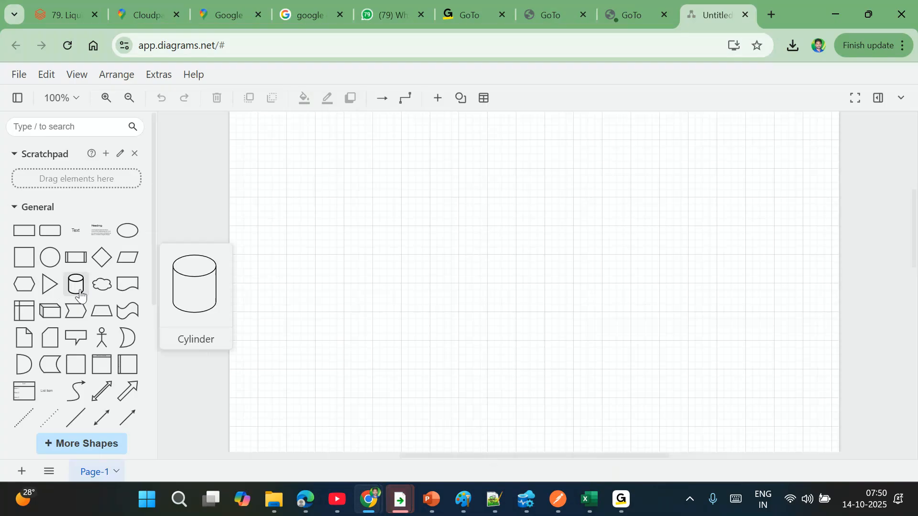
# - Add a rounded rectangle and stretch it to 700 x 410
pyautogui.click(58, 234)
pyautogui.moveTo(485, 254); pyautogui.dragTo(300, 133)
pyautogui.moveTo(581, 304); pyautogui.dragTo(802, 427)
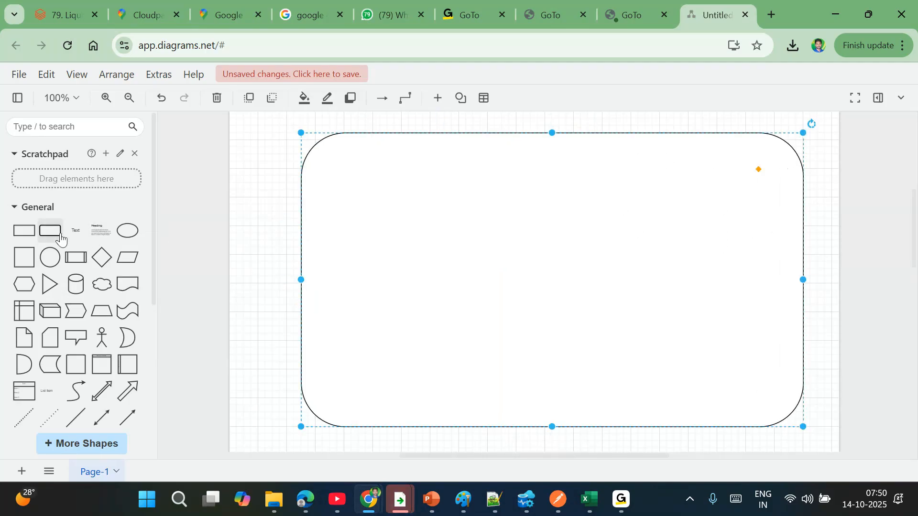
# - Place a tall 240 x 310 rectangle inside the container with a cylinder near its top
pyautogui.click(30, 237)
pyautogui.moveTo(538, 260); pyautogui.dragTo(354, 169)
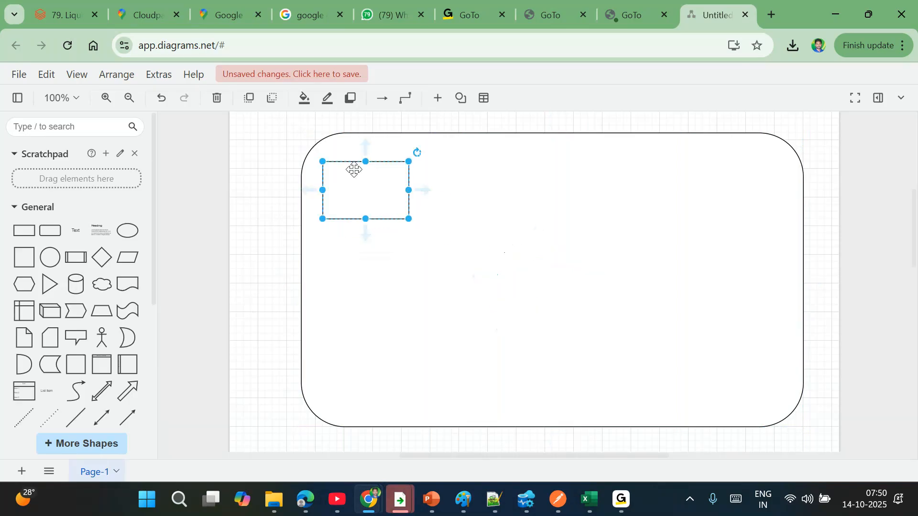
pyautogui.moveTo(409, 219); pyautogui.dragTo(495, 384)
pyautogui.click(307, 310)
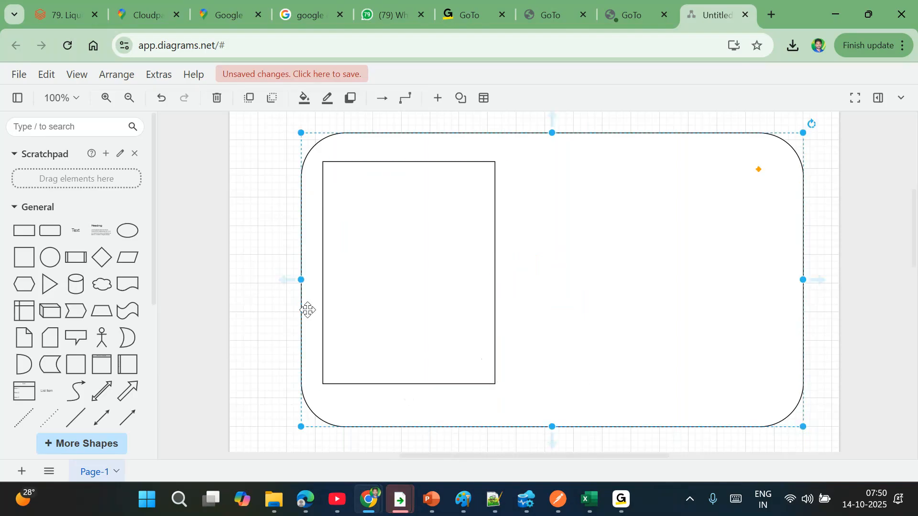
pyautogui.click(76, 284)
pyautogui.moveTo(539, 289); pyautogui.dragTo(409, 210)
pyautogui.moveTo(76, 284); pyautogui.dragTo(403, 284)
pyautogui.hotkey('ctrl', 'z')
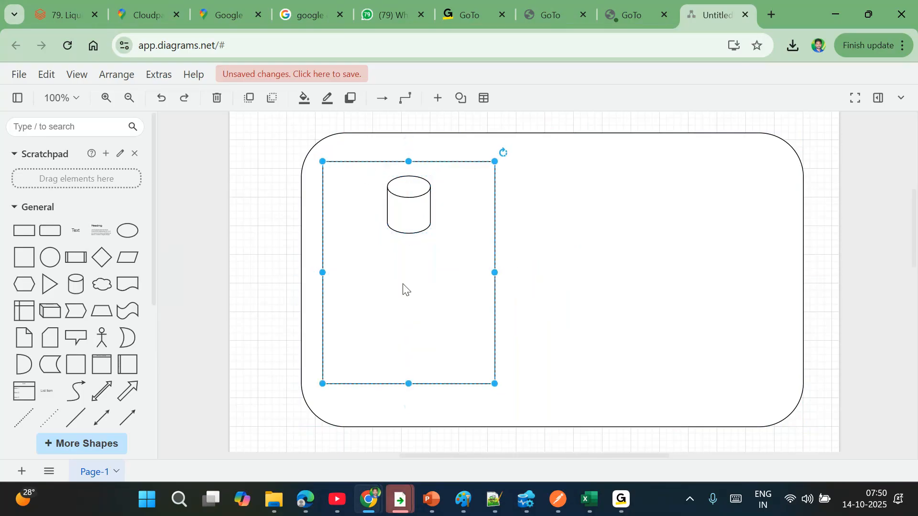
# - Widen the first cylinder and add a second 80 x 80 cylinder below it
pyautogui.moveTo(408, 205); pyautogui.dragTo(401, 214)
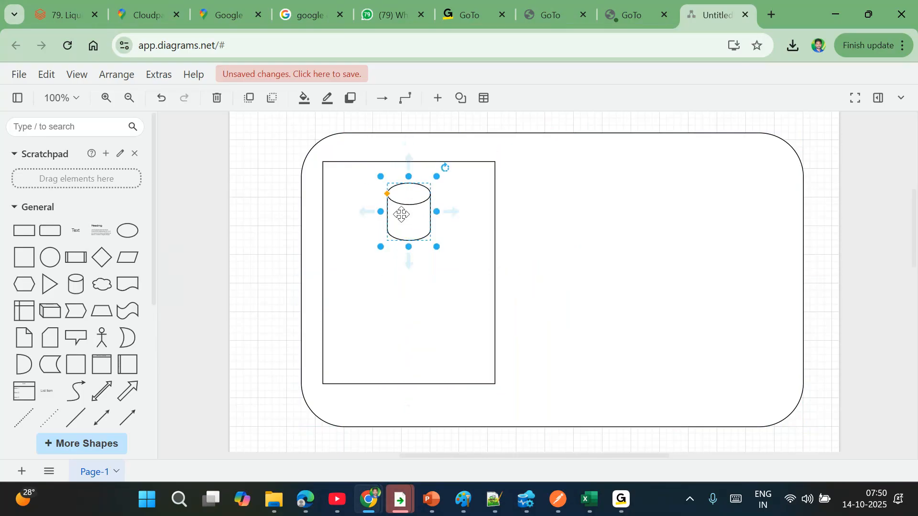
pyautogui.moveTo(381, 247); pyautogui.dragTo(373, 245)
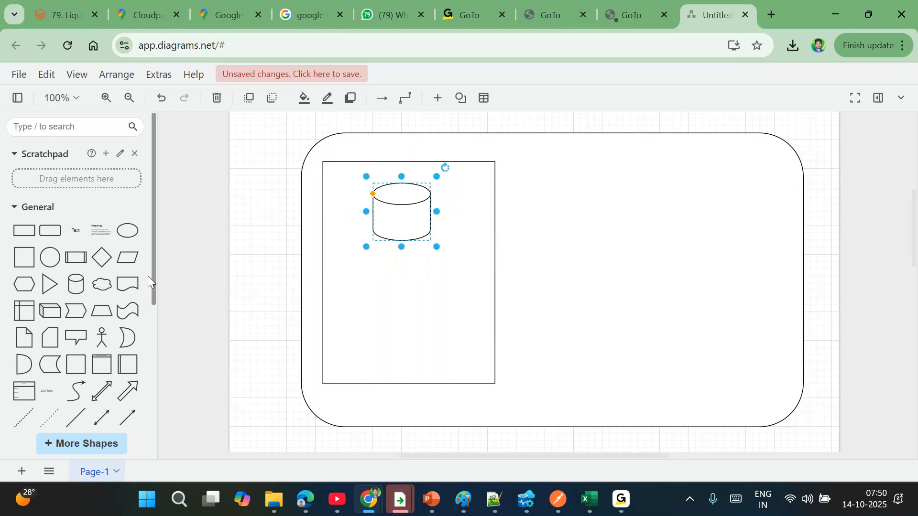
pyautogui.click(75, 284)
pyautogui.moveTo(536, 259); pyautogui.dragTo(393, 292)
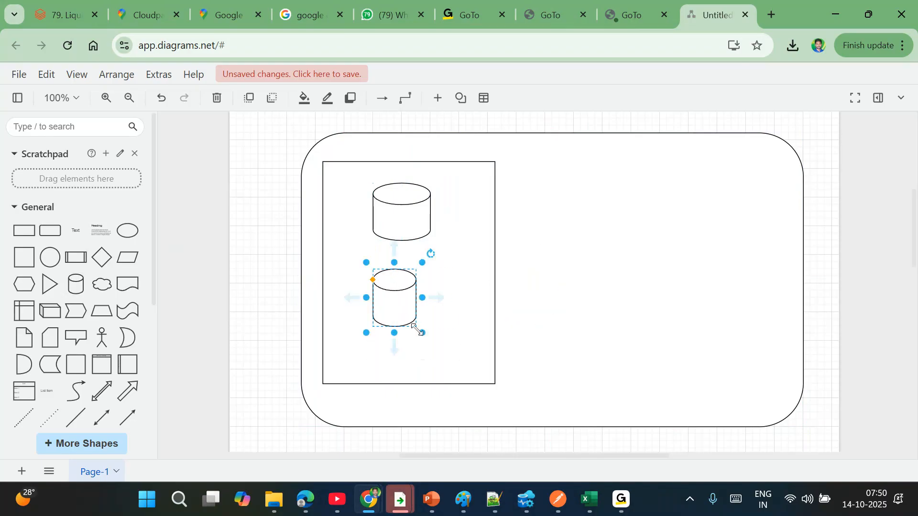
pyautogui.moveTo(422, 333); pyautogui.dragTo(435, 338)
pyautogui.moveTo(406, 308); pyautogui.dragTo(406, 310)
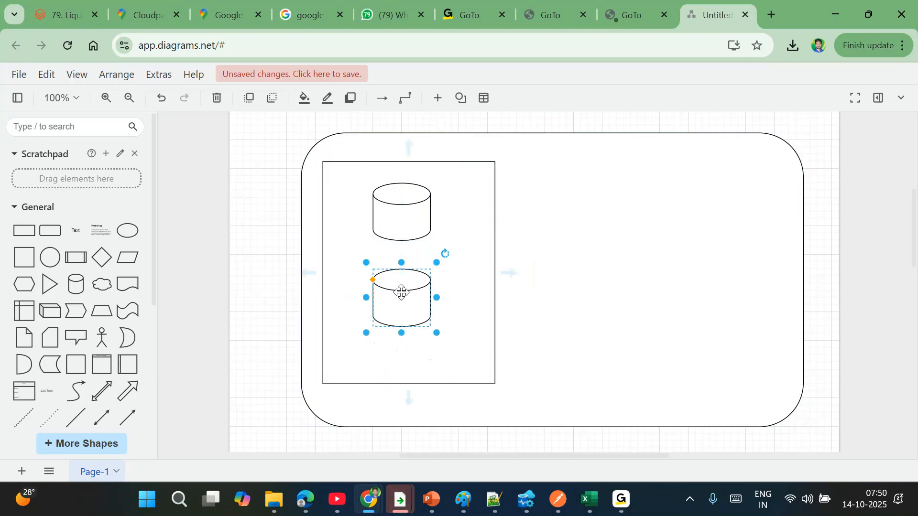
# - Enlarge both cylinders to about 100 x 100 and adjust their positions in the rectangle
pyautogui.click(398, 217)
pyautogui.moveTo(368, 182); pyautogui.dragTo(354, 169)
pyautogui.click(403, 299)
pyautogui.moveTo(404, 299); pyautogui.dragTo(403, 308)
pyautogui.moveTo(366, 277); pyautogui.dragTo(395, 262)
pyautogui.click(463, 277)
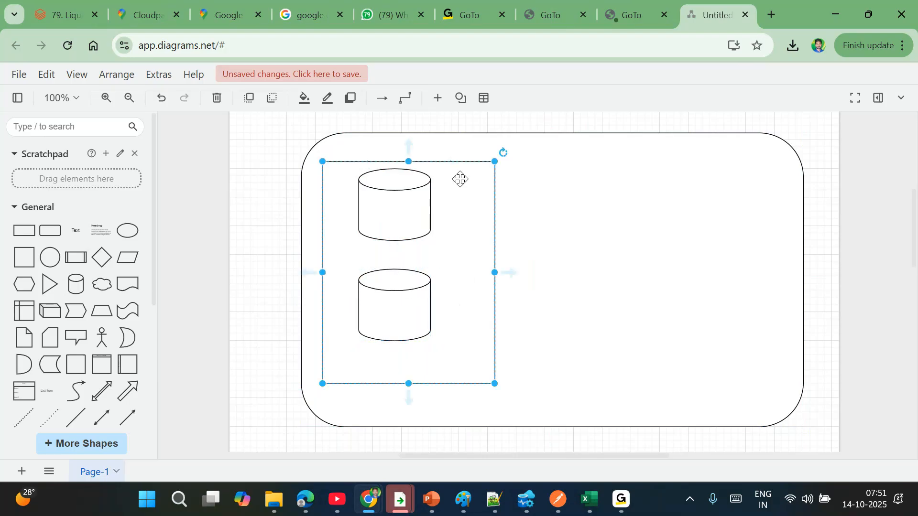
pyautogui.moveTo(430, 186); pyautogui.dragTo(418, 199)
pyautogui.click(472, 240)
# - Label the upper cylinder 'product', 'customer' and 'productcatgory' on three separate lines
pyautogui.doubleClick(396, 200)
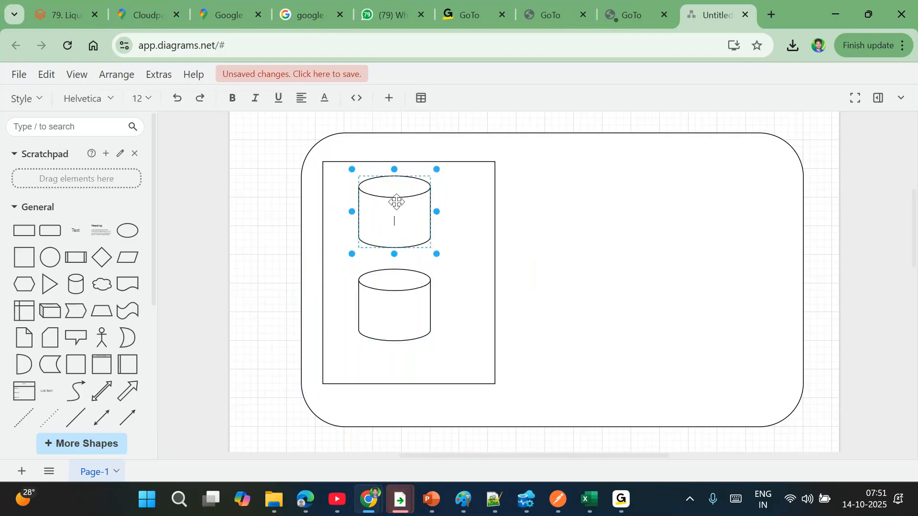
pyautogui.write('product')
pyautogui.press('Return')
pyautogui.write('EMP')
pyautogui.press('BackSpace')
pyautogui.press('BackSpace')
pyautogui.press('BackSpace')
pyautogui.press('BackSpace')
pyautogui.write('cu')
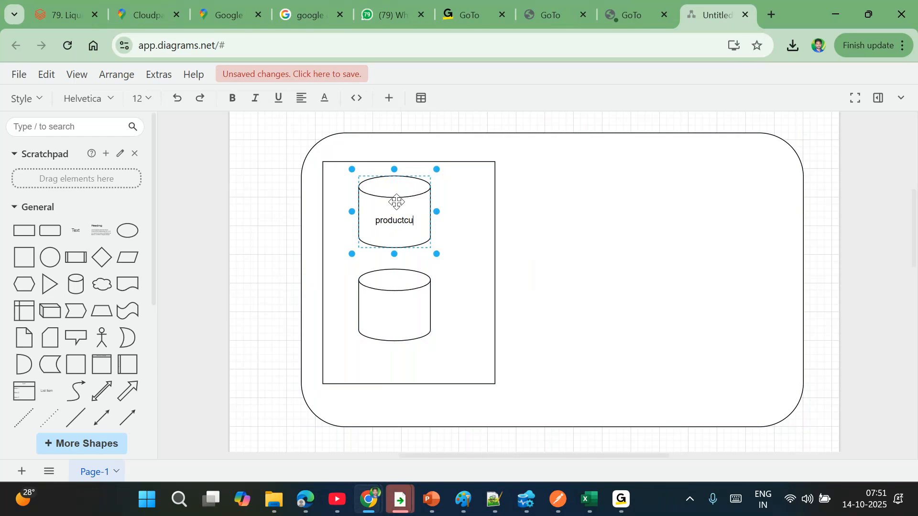
pyautogui.write('sto')
pyautogui.press('BackSpace')
pyautogui.press('BackSpace')
pyautogui.press('BackSpace')
pyautogui.press('BackSpace')
pyautogui.press('BackSpace')
pyautogui.press('Return')
pyautogui.write('customer')
pyautogui.press('Return')
pyautogui.write('productcatgory')
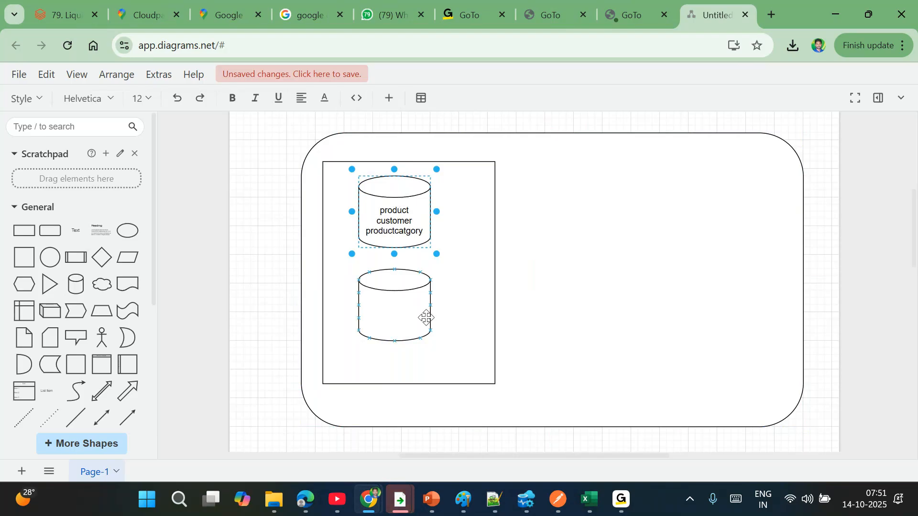
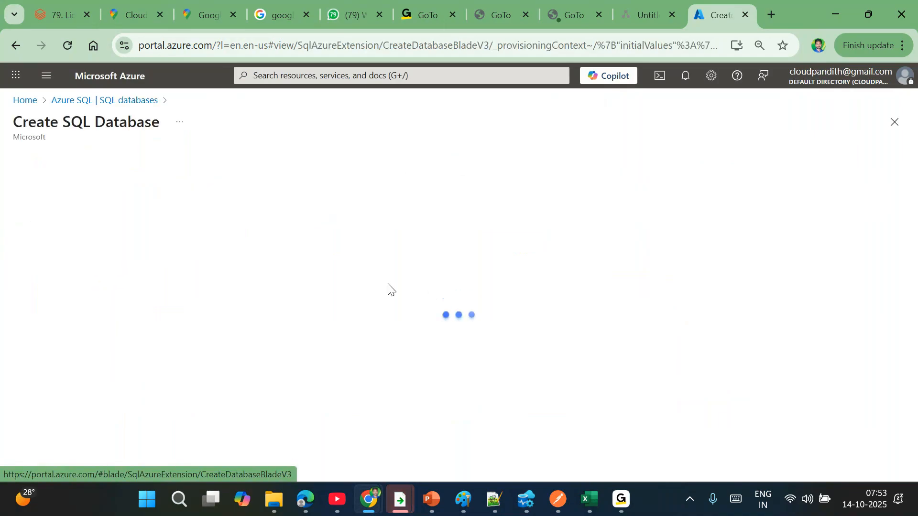
# - Create a new resource group named cloudpandith-dev-rg for the database
pyautogui.scroll(-1, 275, 333)
pyautogui.click(274, 330)
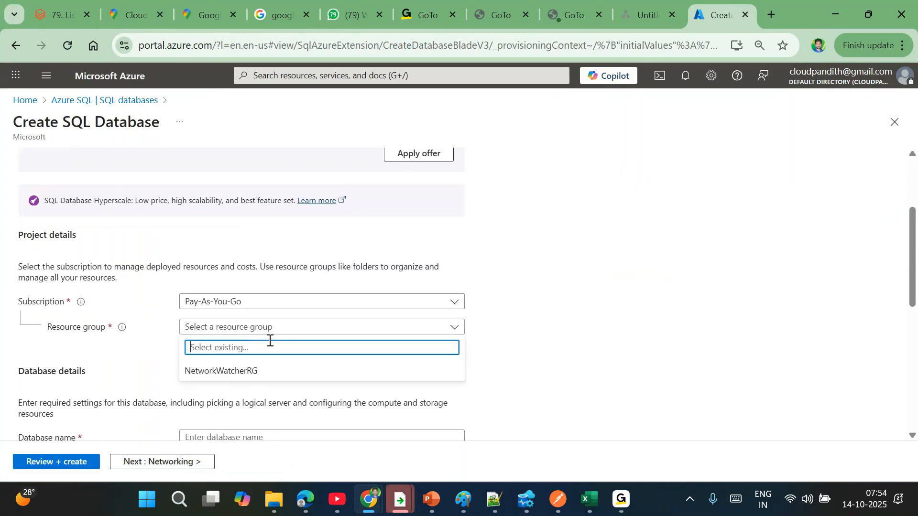
pyautogui.click(204, 332)
pyautogui.click(209, 342)
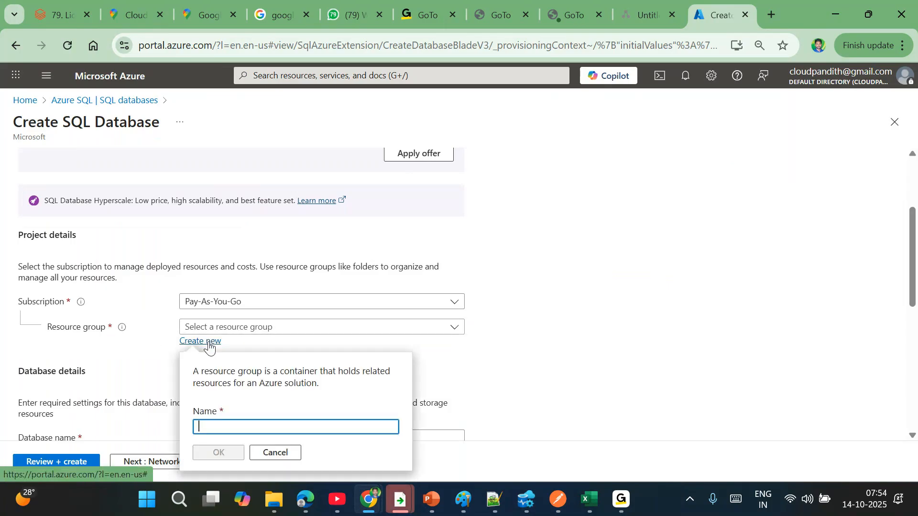
pyautogui.write('cloudpandith-dev-rg')
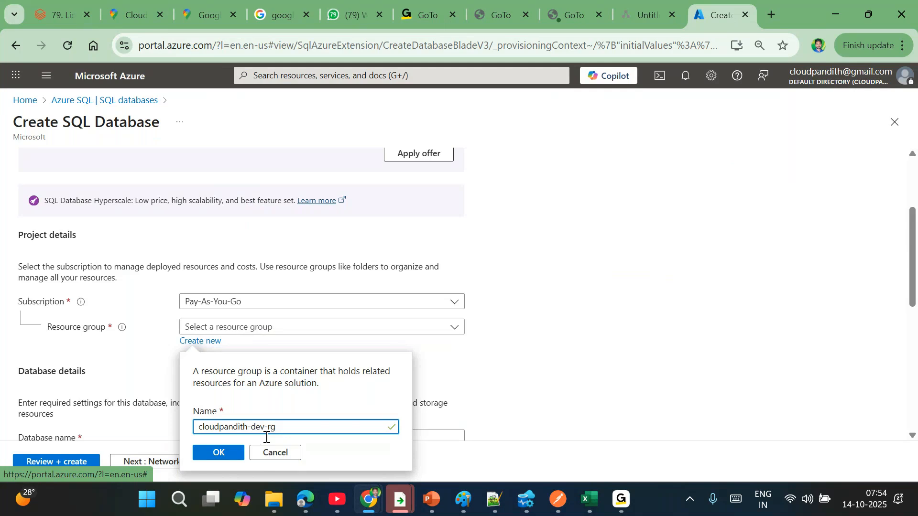
pyautogui.click(236, 455)
# - Name the database salesdb and begin creating a new server for it
pyautogui.scroll(-1, 215, 415)
pyautogui.click(194, 375)
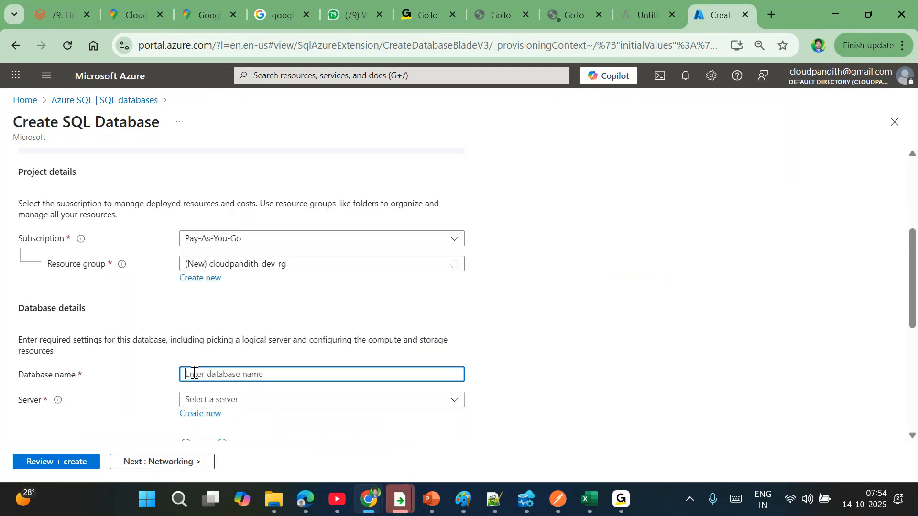
pyautogui.write('cloudpandith-de')
pyautogui.press('BackSpace')
pyautogui.press('BackSpace')
pyautogui.press('BackSpace')
pyautogui.hotkey('ctrl', 'a')
pyautogui.write('devdb')
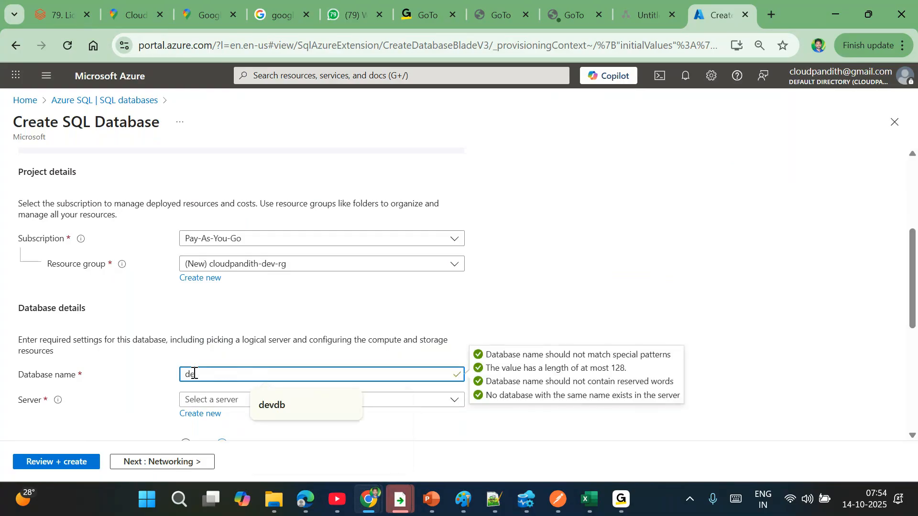
pyautogui.scroll(-1, 195, 373)
pyautogui.write('001')
pyautogui.hotkey('ctrl', 'a')
pyautogui.write('salesdb')
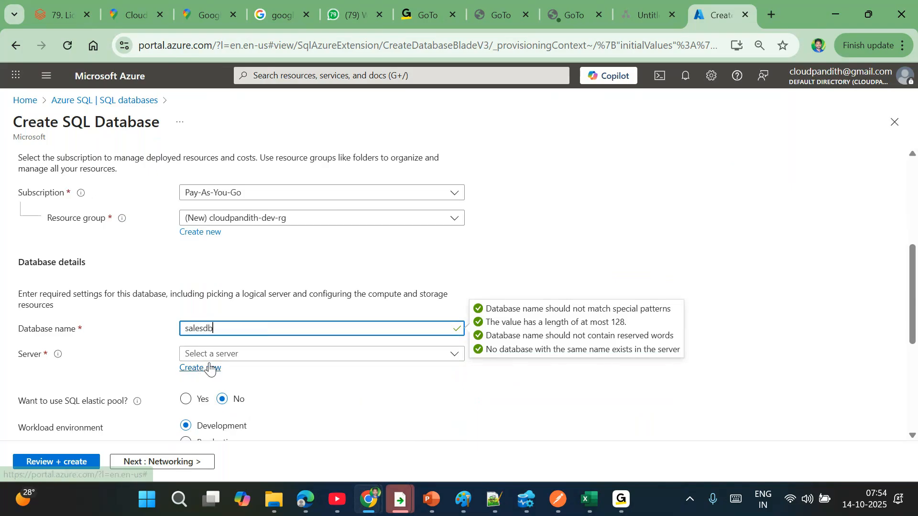
pyautogui.click(211, 368)
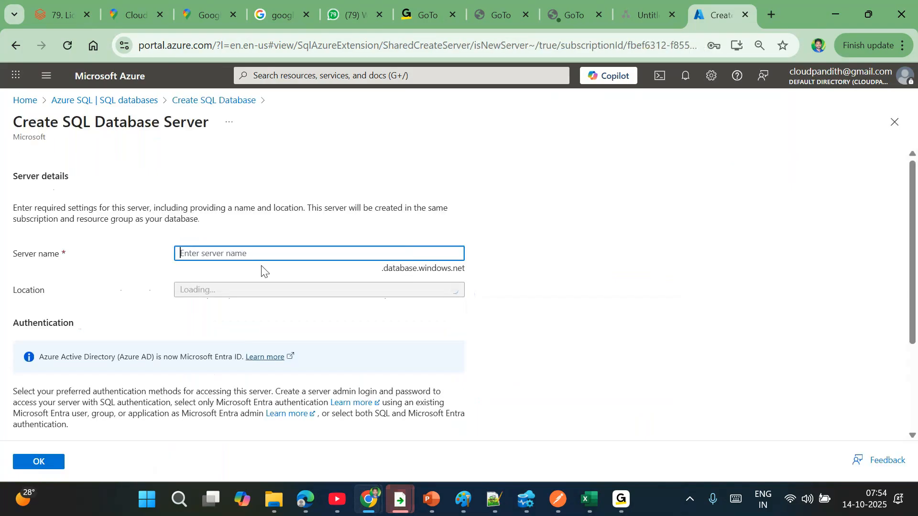
# - Name the server commonmsserver and switch it to SQL authentication
pyautogui.write('commonmsserver')
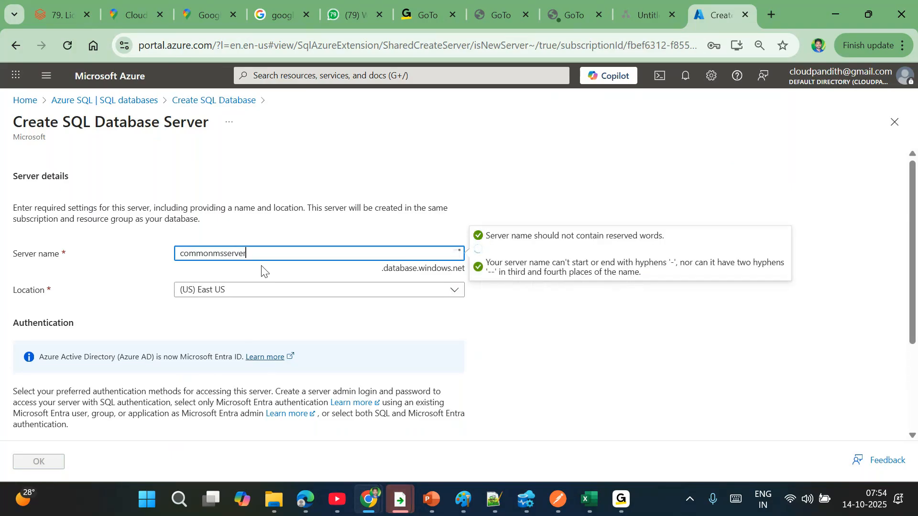
pyautogui.click(455, 190)
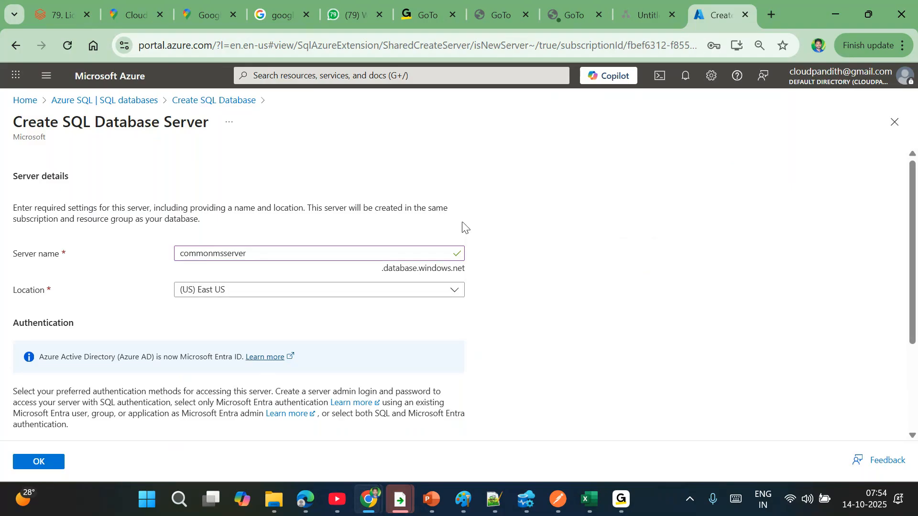
pyautogui.scroll(-3, 462, 227)
pyautogui.click(207, 360)
# - Enter the server admin login and password, confirm the password, and save the server
pyautogui.scroll(-1, 207, 368)
pyautogui.click(196, 349)
pyautogui.write('ma')
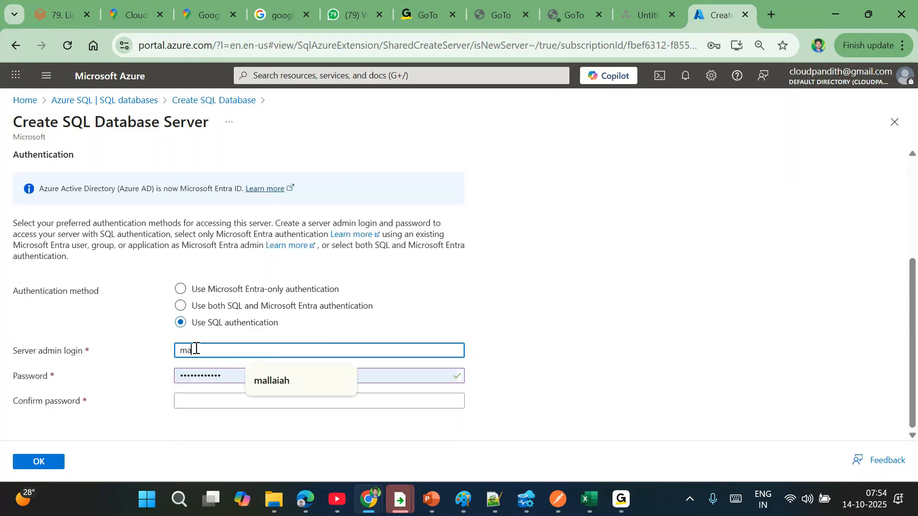
pyautogui.write('llaia')
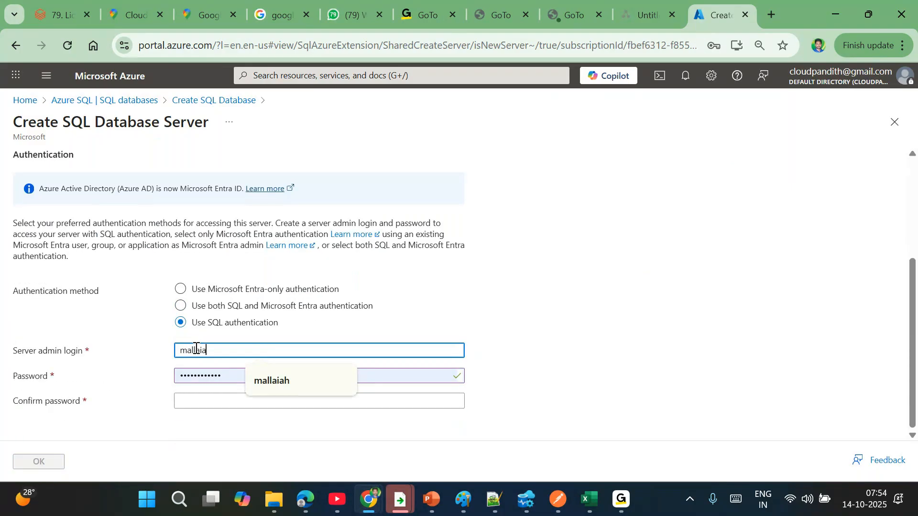
pyautogui.write('h')
pyautogui.press('Tab')
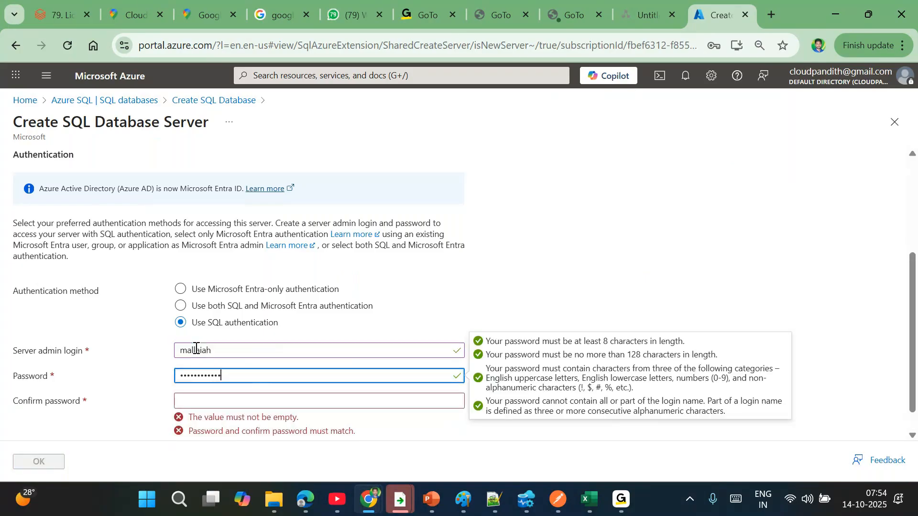
pyautogui.press('Tab')
pyautogui.write('************')
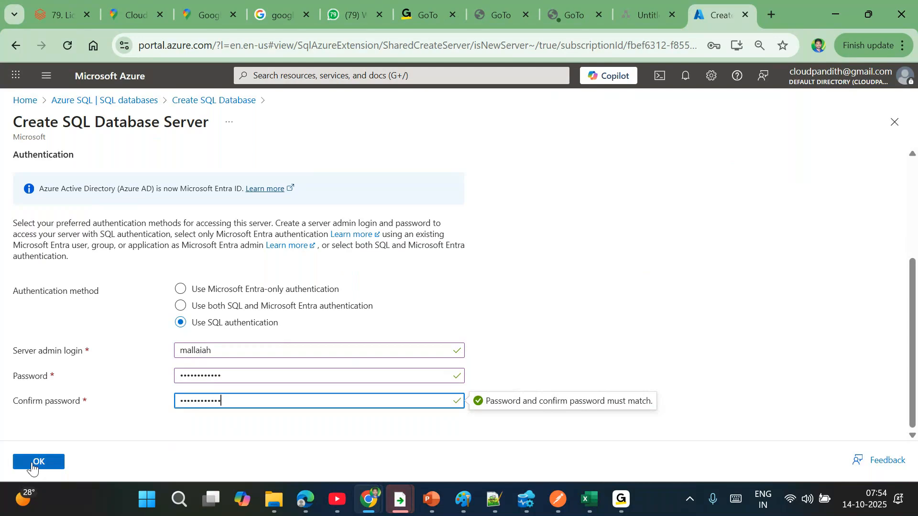
pyautogui.click(32, 463)
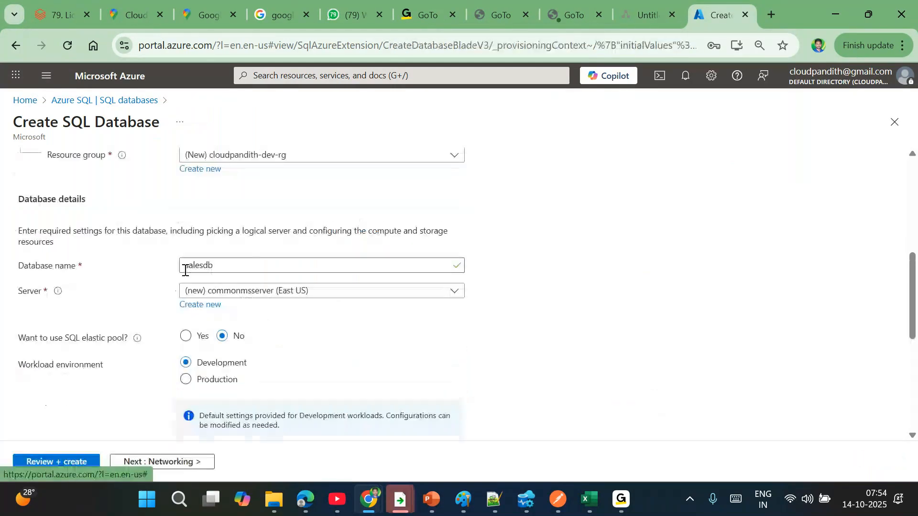
# - Switch compute and storage to the Standard (Budget friendly) tier, keeping 10 DTUs and 250 GB
pyautogui.scroll(-2, 282, 374)
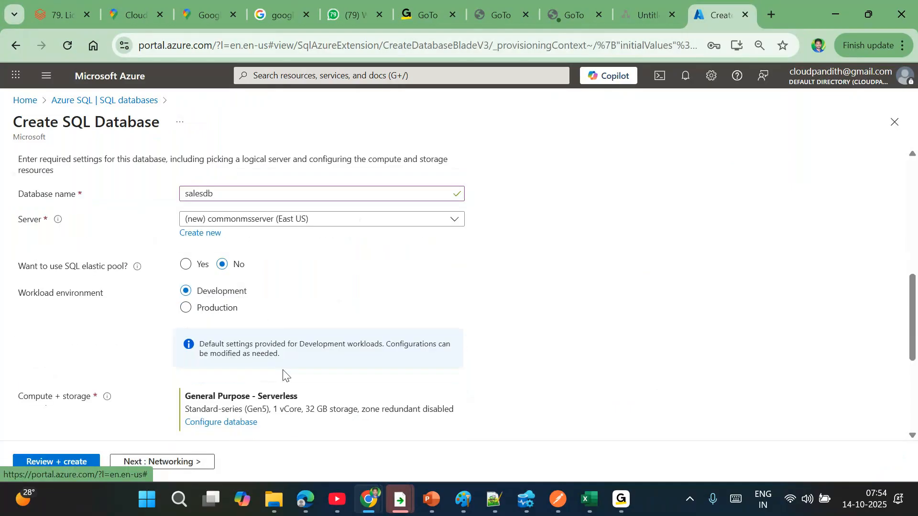
pyautogui.scroll(-3, 283, 374)
pyautogui.click(207, 282)
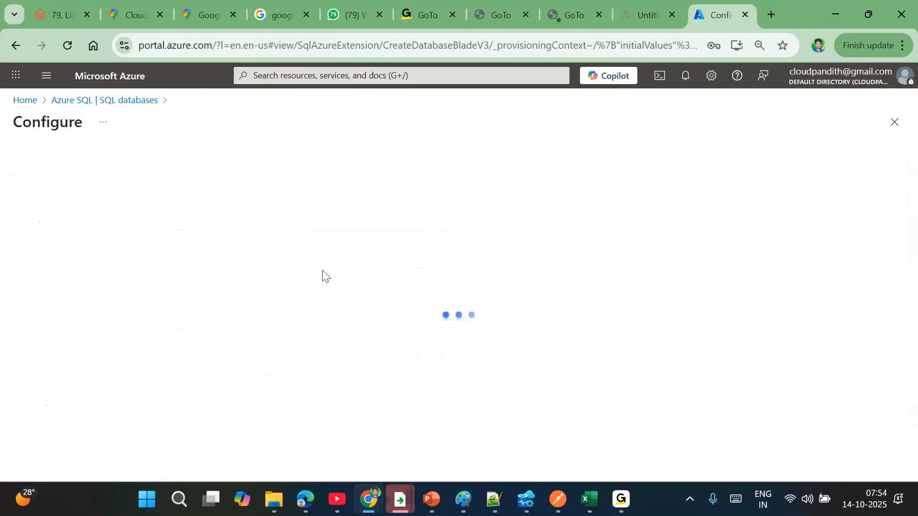
pyautogui.click(287, 312)
pyautogui.click(239, 270)
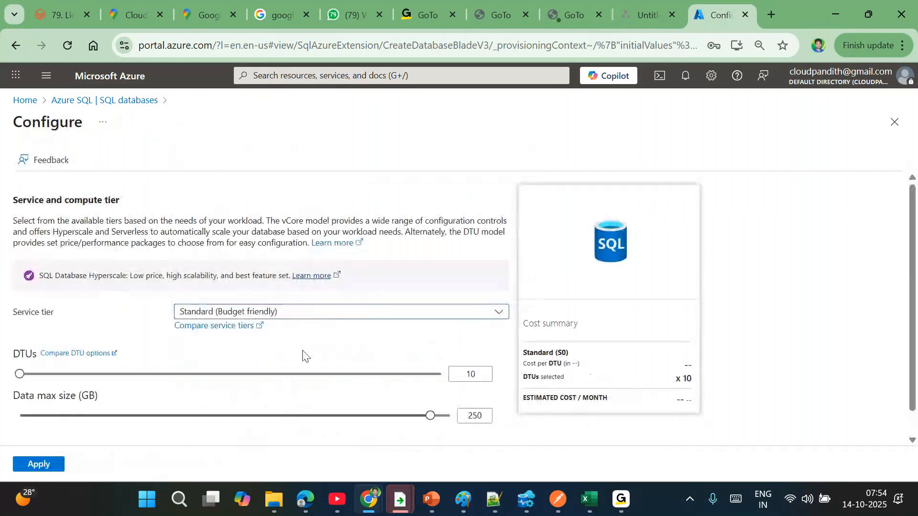
pyautogui.scroll(-1, 175, 433)
pyautogui.click(37, 464)
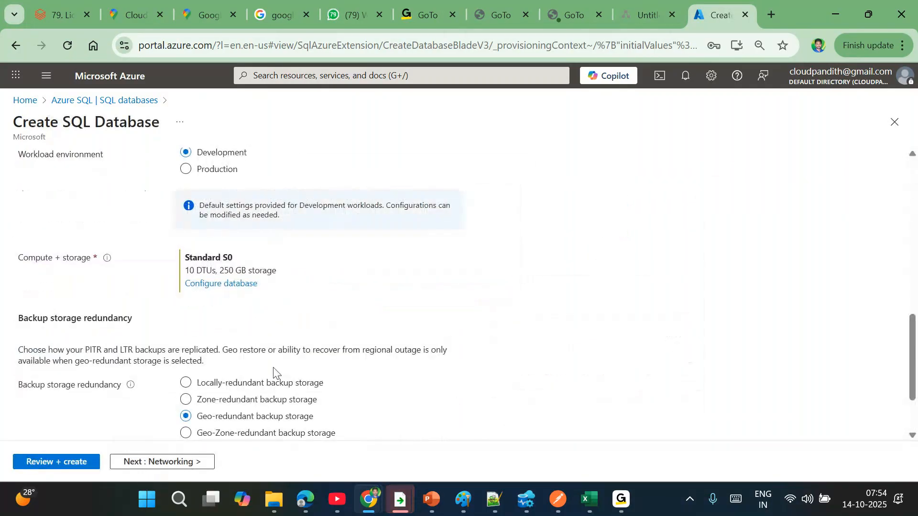
# - Use a public endpoint and let Azure services and the client IP through the firewall
pyautogui.click(205, 461)
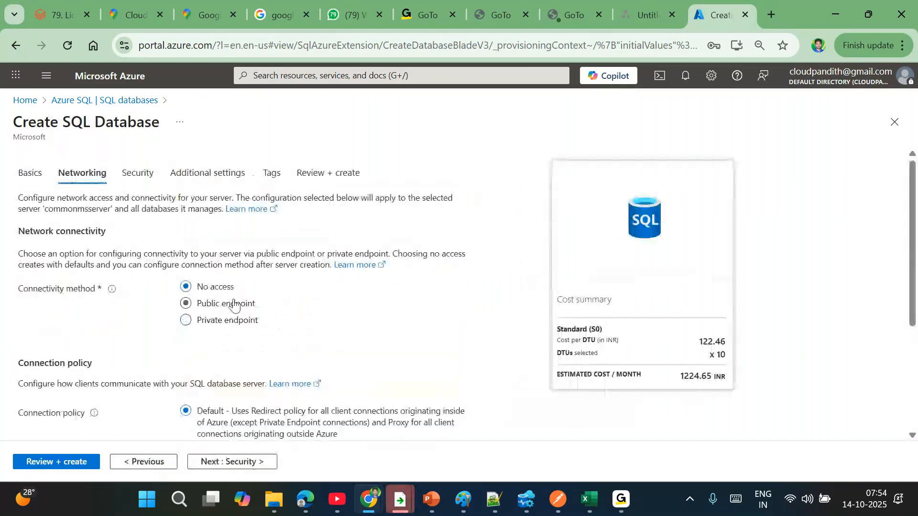
pyautogui.click(220, 302)
pyautogui.click(244, 423)
pyautogui.scroll(-2, 244, 421)
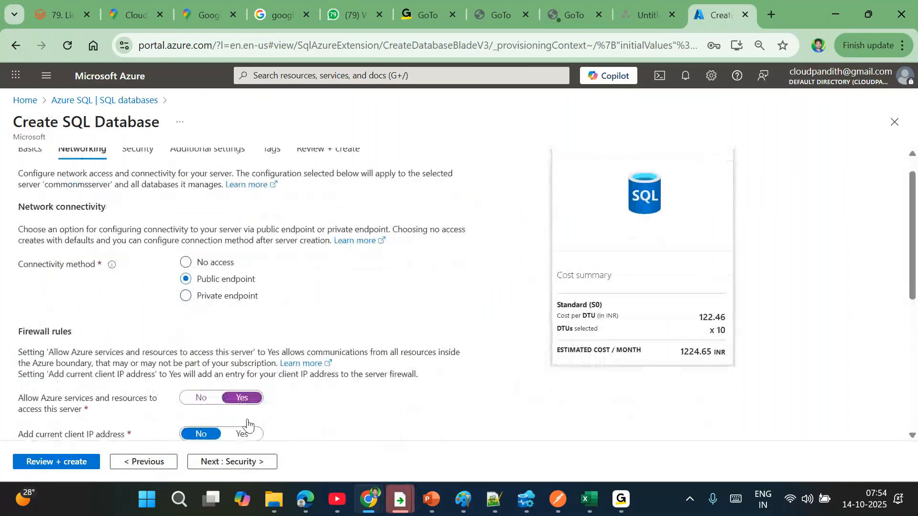
pyautogui.click(242, 352)
# - Load AdventureWorksLT sample data into the database and go to Review + create
pyautogui.click(228, 462)
pyautogui.click(255, 464)
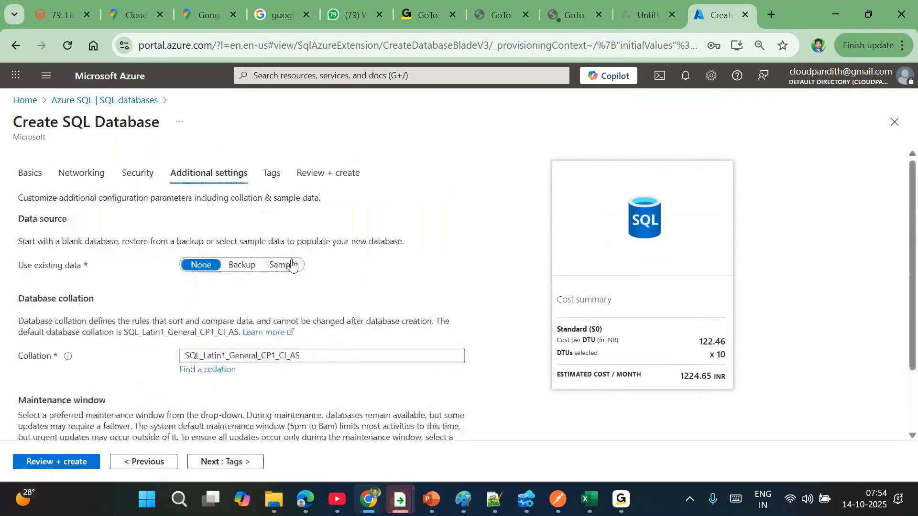
pyautogui.click(291, 265)
pyautogui.click(59, 433)
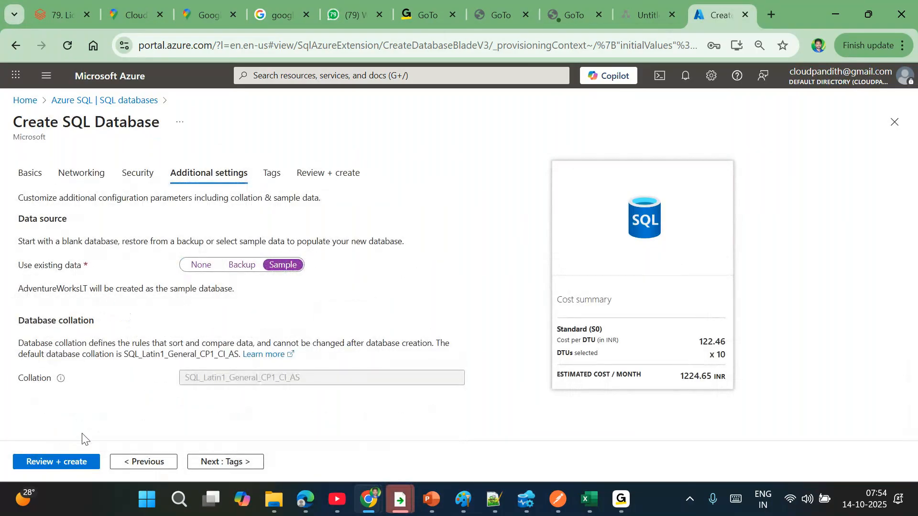
pyautogui.click(76, 462)
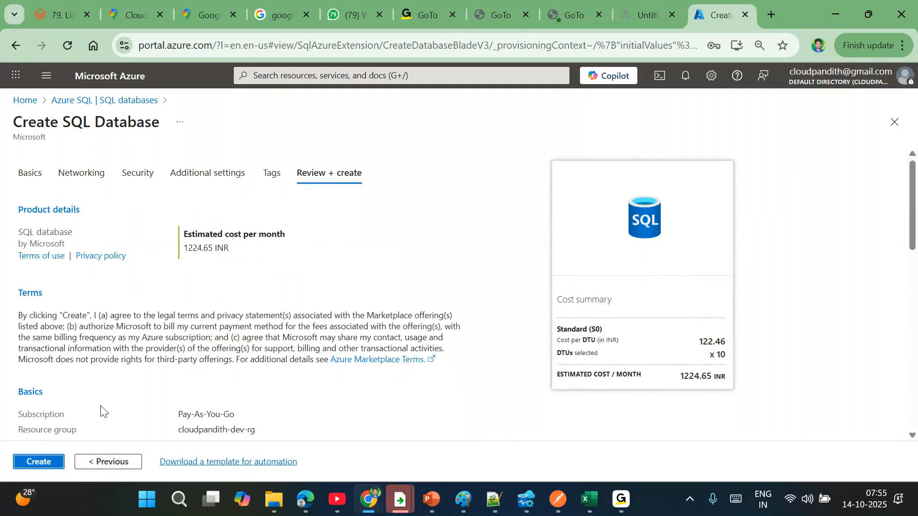
# - Submit the SQL database for creation and close the unrelated browser tabs
pyautogui.click(33, 460)
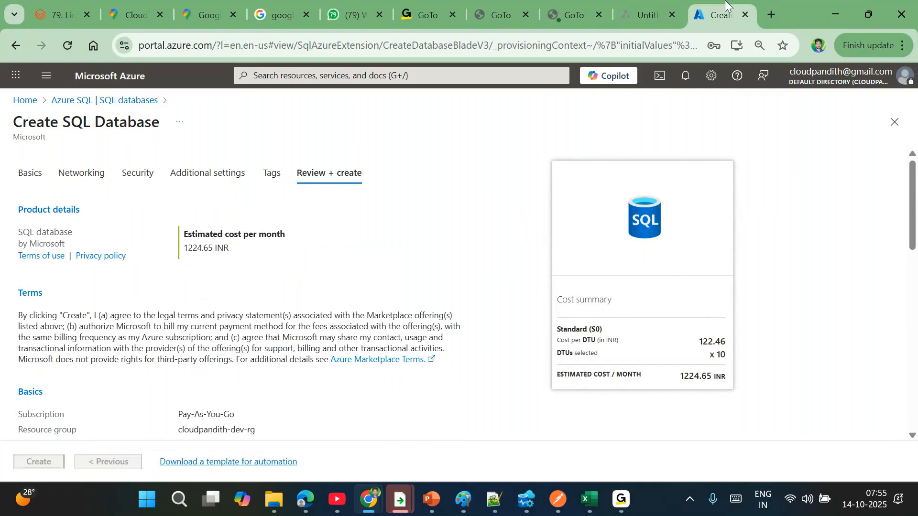
pyautogui.click(164, 14)
pyautogui.click(164, 15)
pyautogui.click(164, 14)
pyautogui.click(165, 14)
pyautogui.click(165, 14)
pyautogui.click(165, 15)
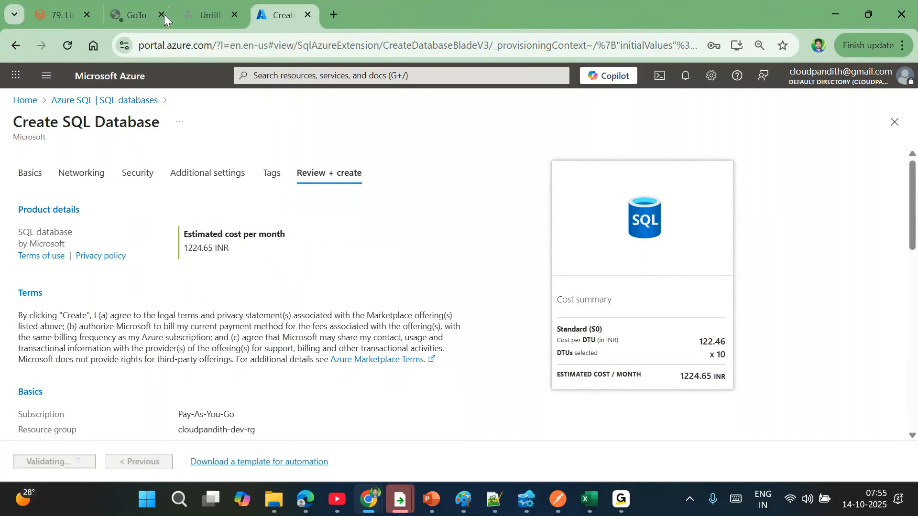
pyautogui.click(165, 14)
pyautogui.click(86, 15)
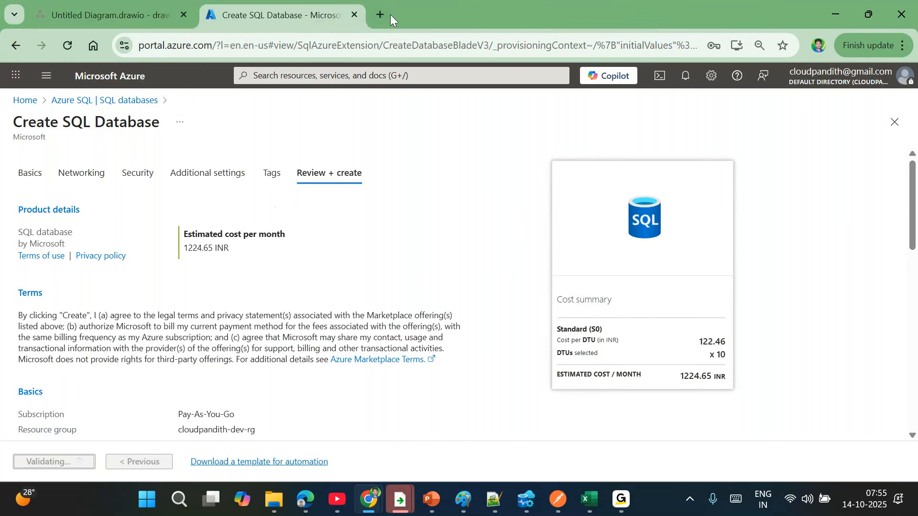
# - Open the Azure portal in a new tab and go to Storage accounts
pyautogui.click(380, 18)
pyautogui.write('p')
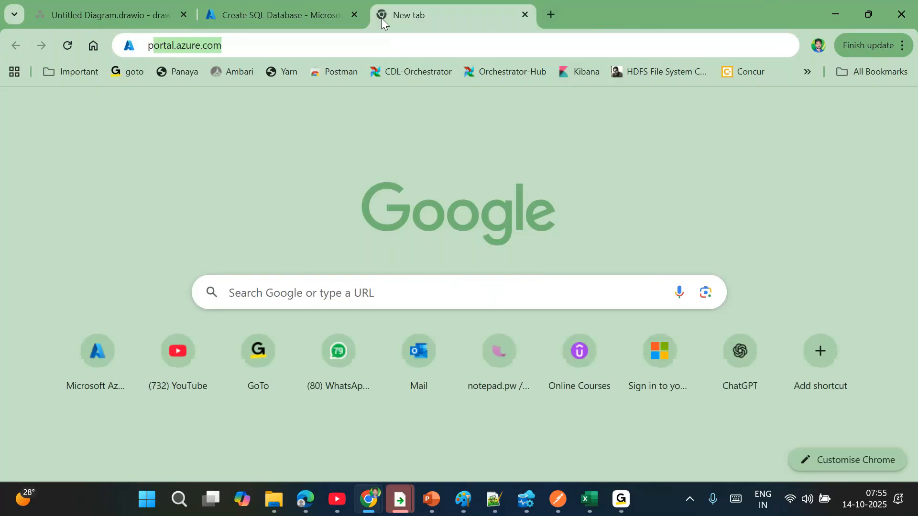
pyautogui.press('Return')
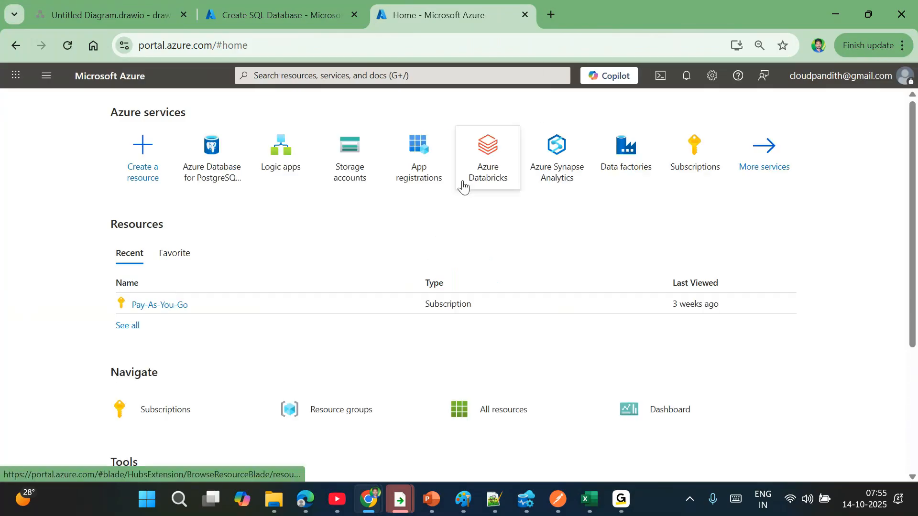
pyautogui.click(364, 171)
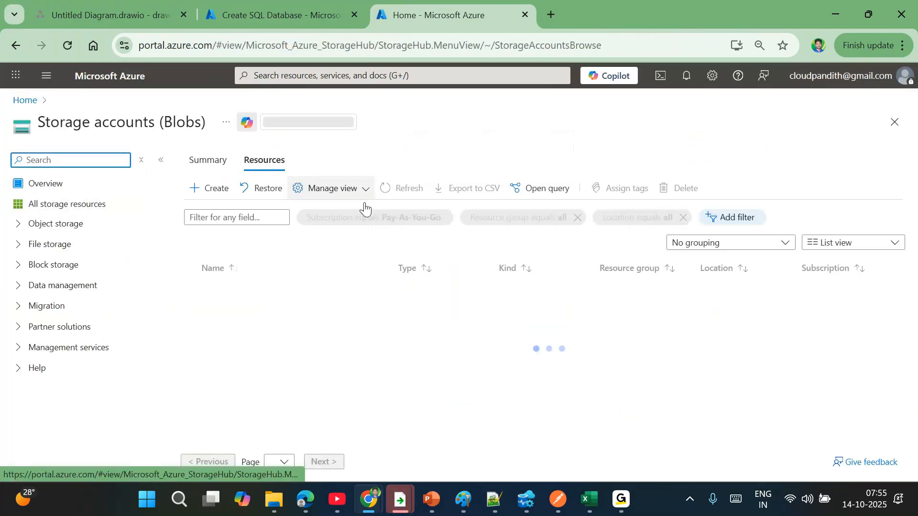
# - Name the storage account cloudpandithdevadls, enable hierarchical namespace, and reach the review step
pyautogui.click(222, 198)
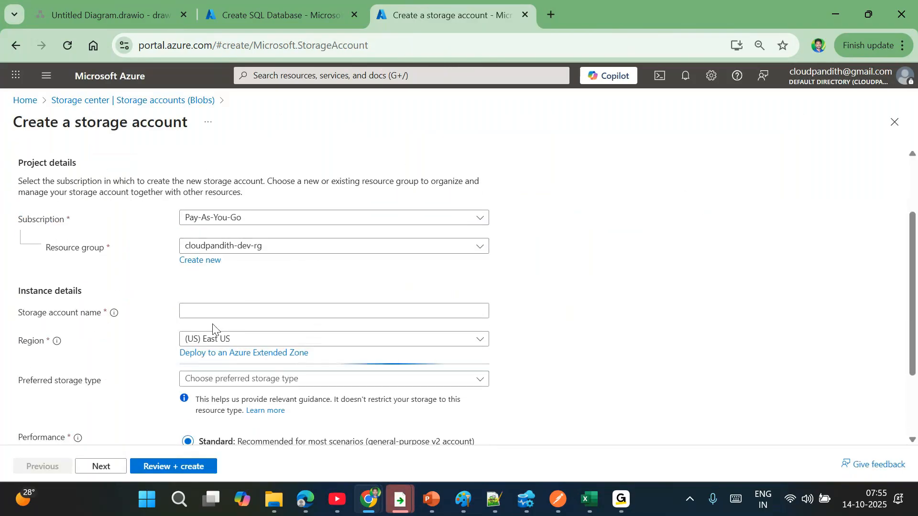
pyautogui.click(210, 309)
pyautogui.write('cloudpan')
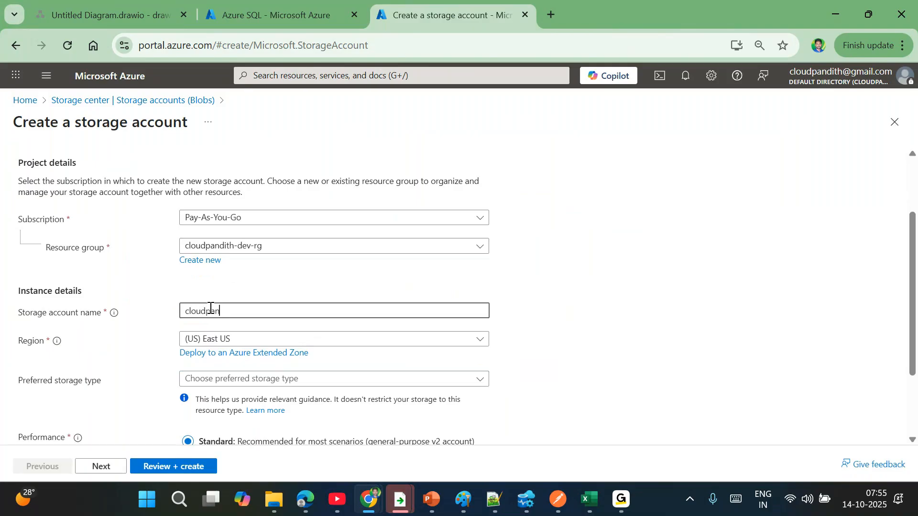
pyautogui.write('dithdevadls')
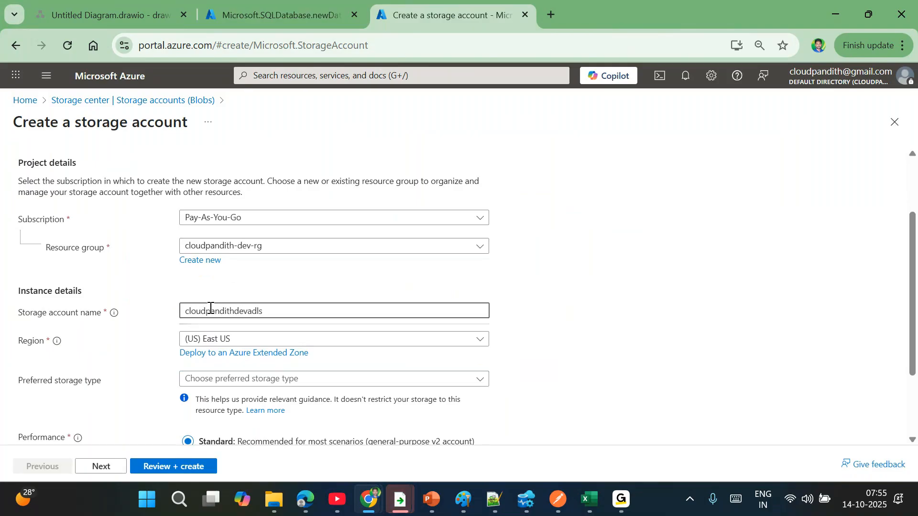
pyautogui.click(106, 468)
pyautogui.scroll(-3, 262, 353)
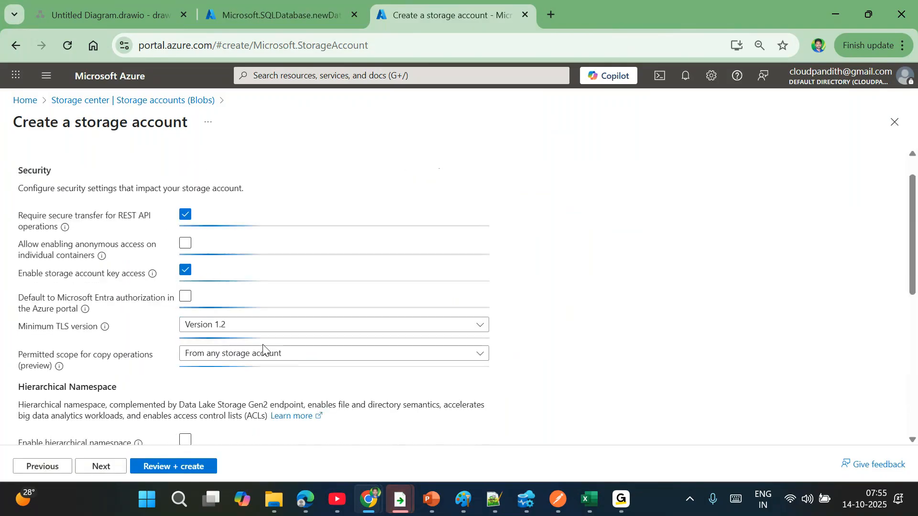
pyautogui.click(185, 324)
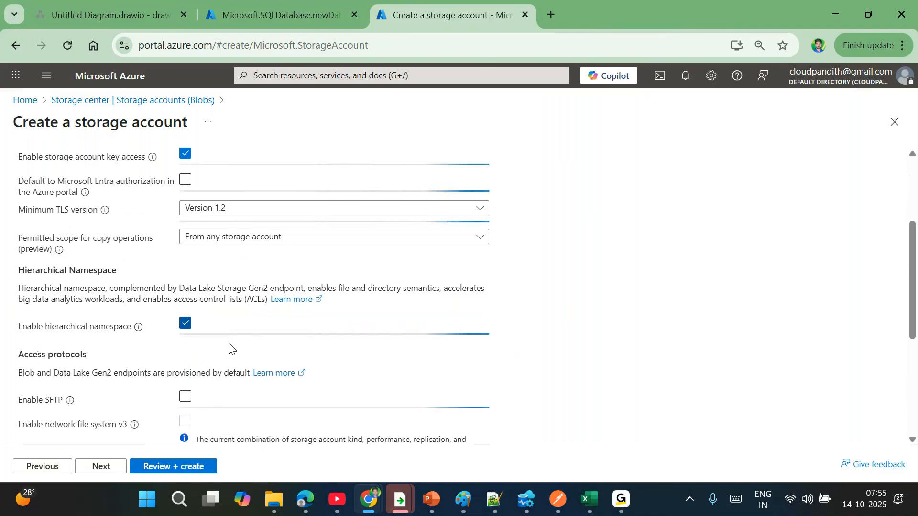
pyautogui.click(168, 467)
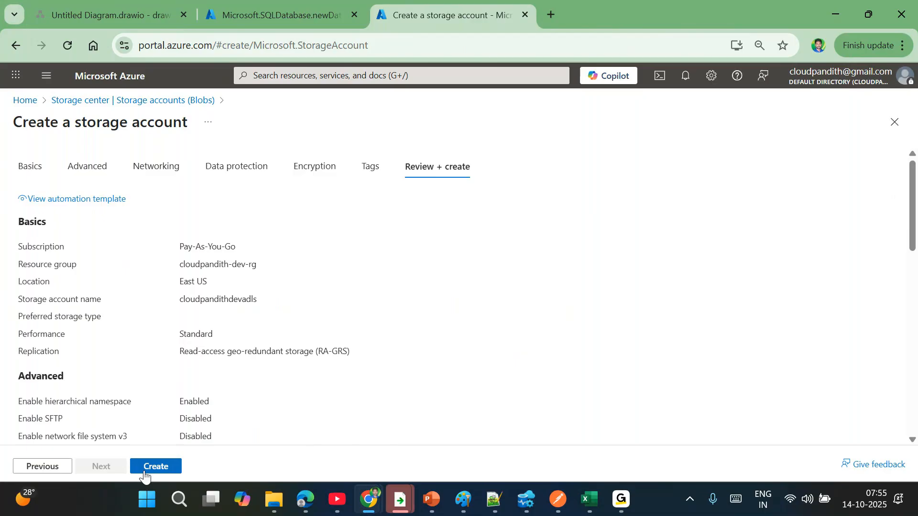
# - Create the storage account and load portal.azure.com in a new tab
pyautogui.click(549, 16)
pyautogui.write('portal.azure.com')
pyautogui.press('Return')
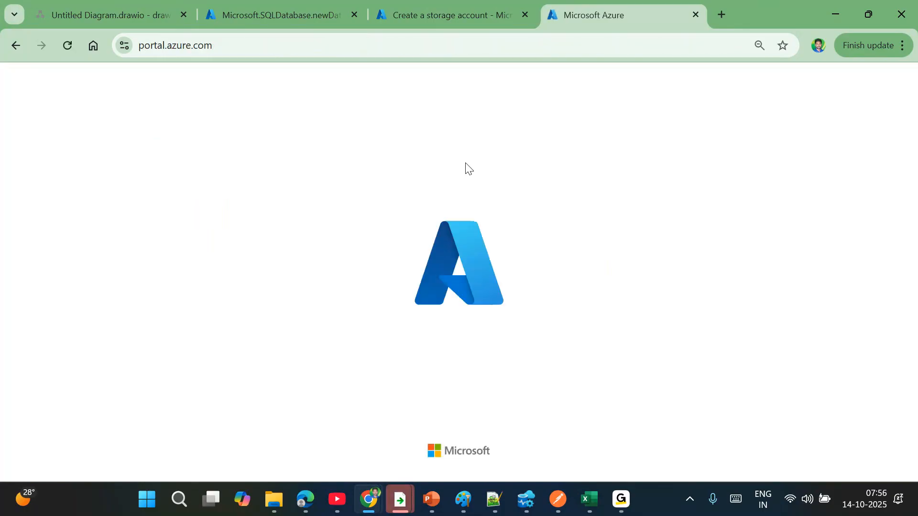
# - Create data factory cloudpandith-dev-adfws1014 from the Data factories list via Review + create
pyautogui.click(622, 159)
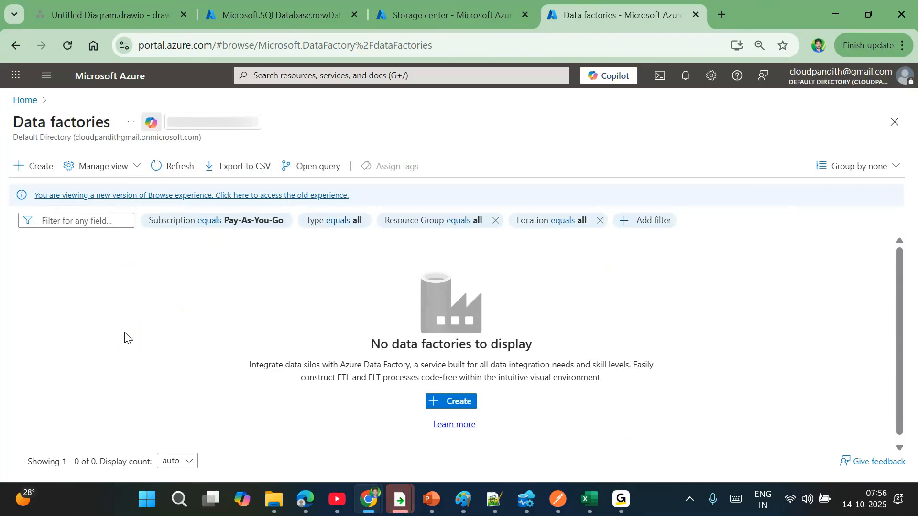
pyautogui.click(36, 166)
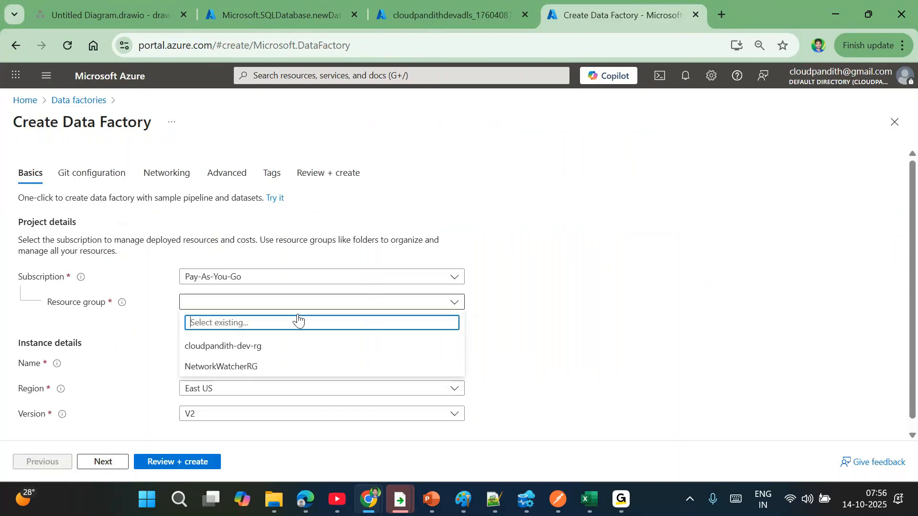
pyautogui.click(229, 361)
pyautogui.write('cloudpa')
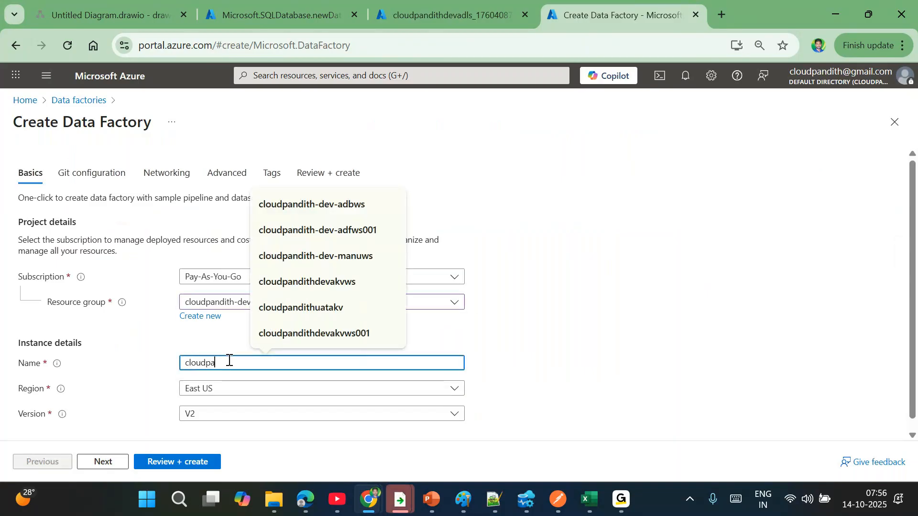
pyautogui.write('ndith-dev-adf')
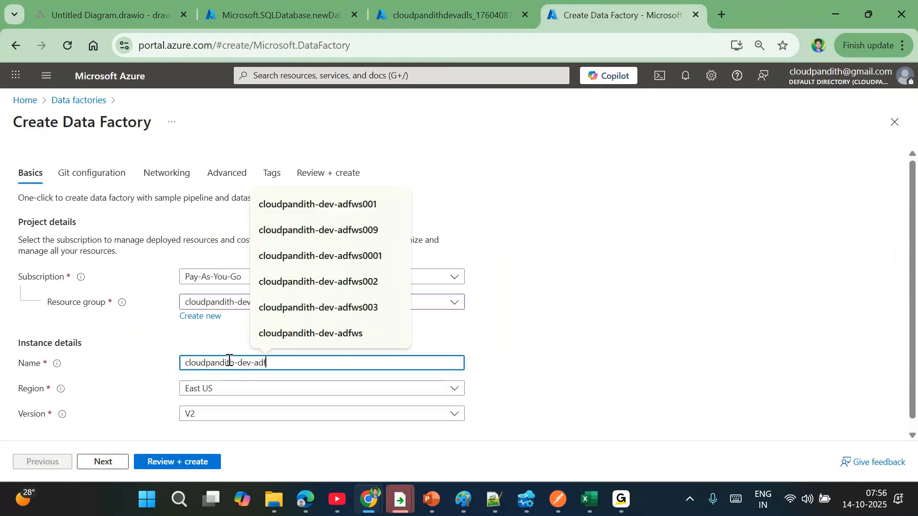
pyautogui.write('ws1014')
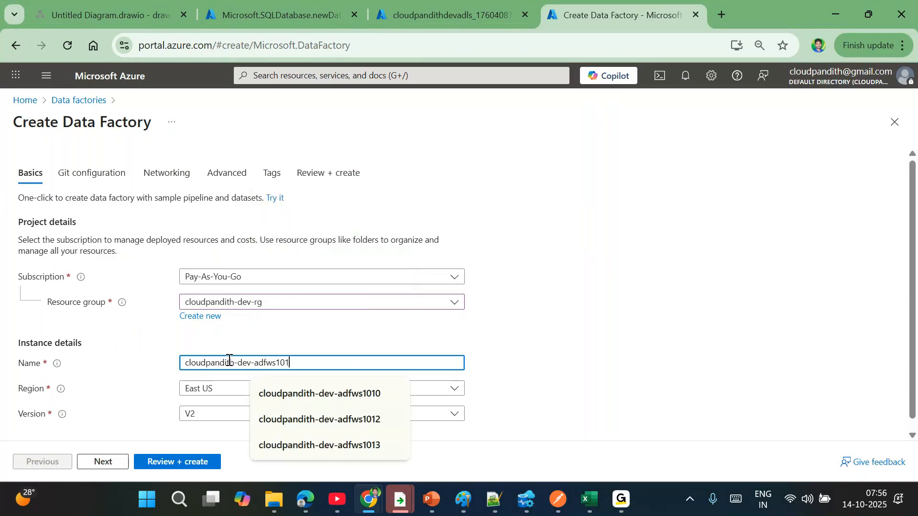
pyautogui.click(191, 461)
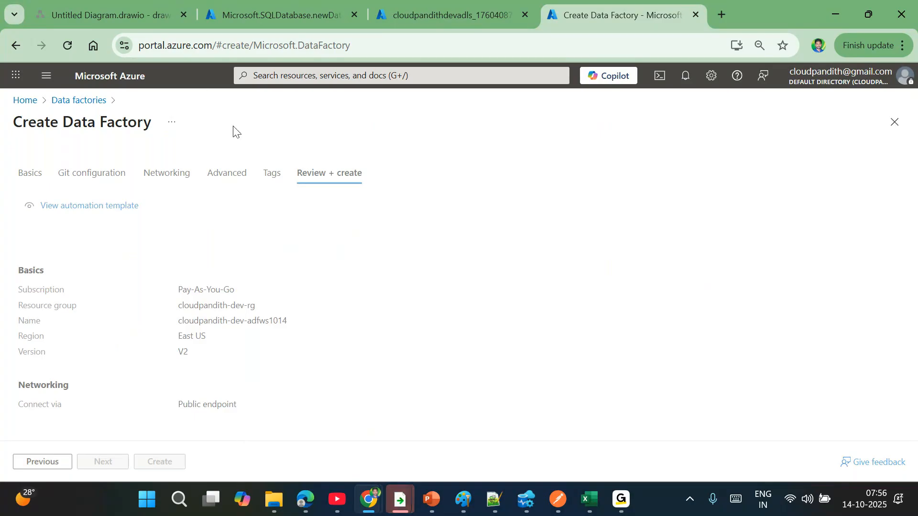
pyautogui.click(168, 462)
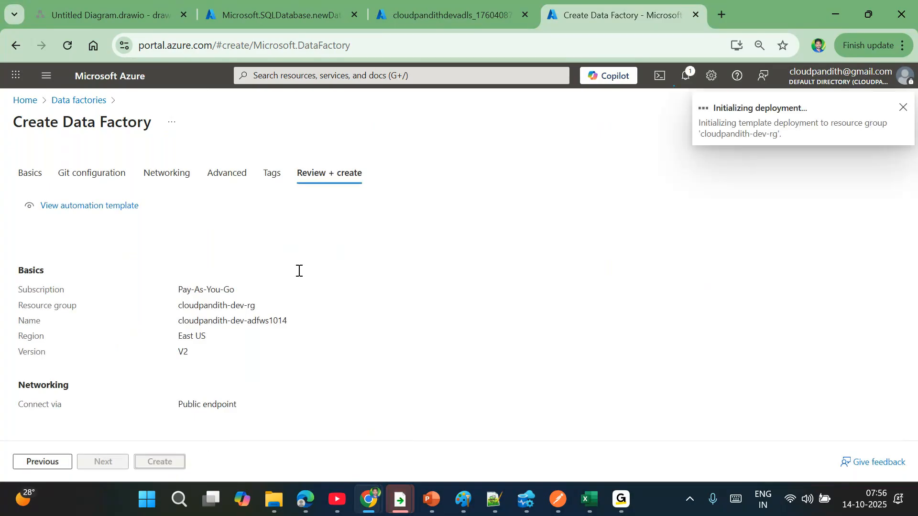
# - Check the SQL database, storage account and data factory deployment statuses across tabs
pyautogui.click(289, 5)
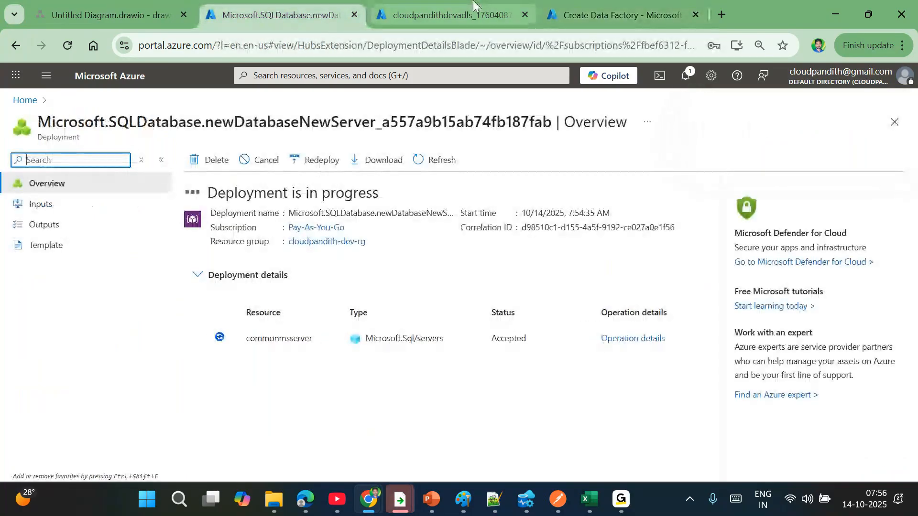
pyautogui.click(444, 14)
pyautogui.click(635, 6)
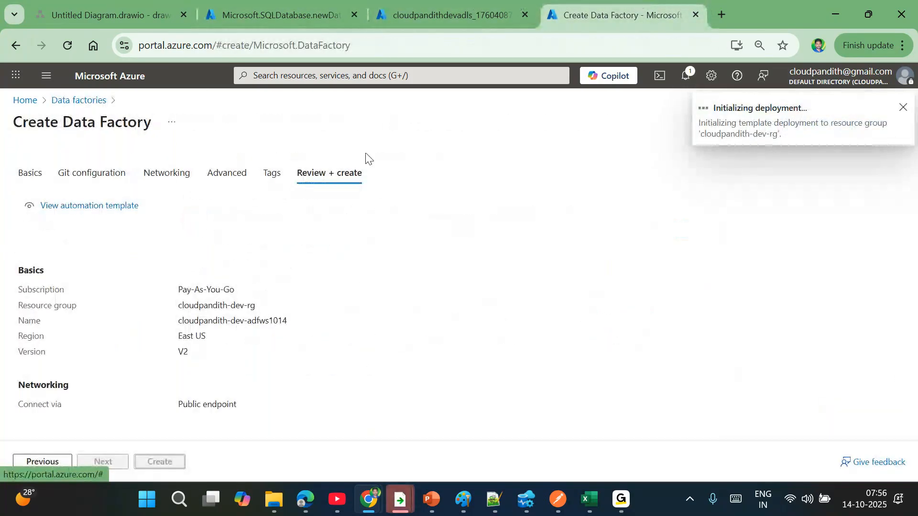
pyautogui.click(286, 10)
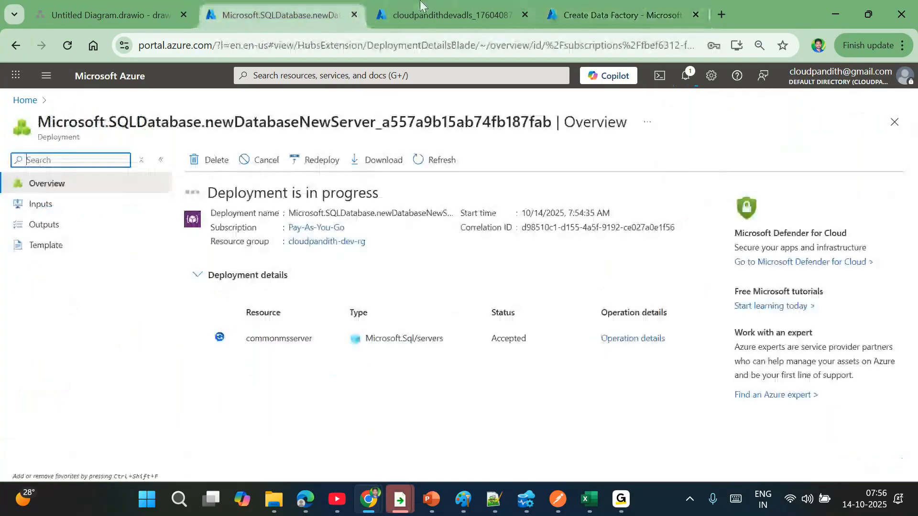
pyautogui.click(449, 9)
pyautogui.click(585, 5)
pyautogui.click(444, 10)
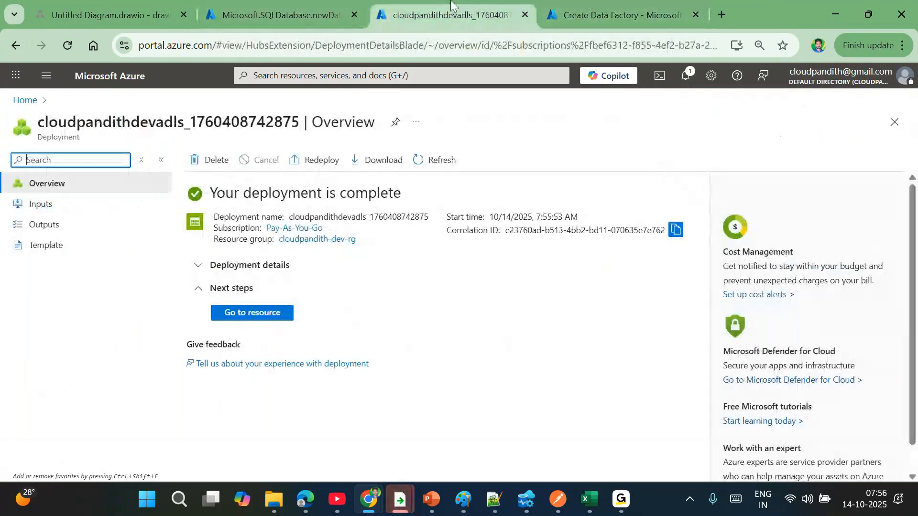
pyautogui.click(296, 9)
pyautogui.click(421, 5)
pyautogui.click(587, 6)
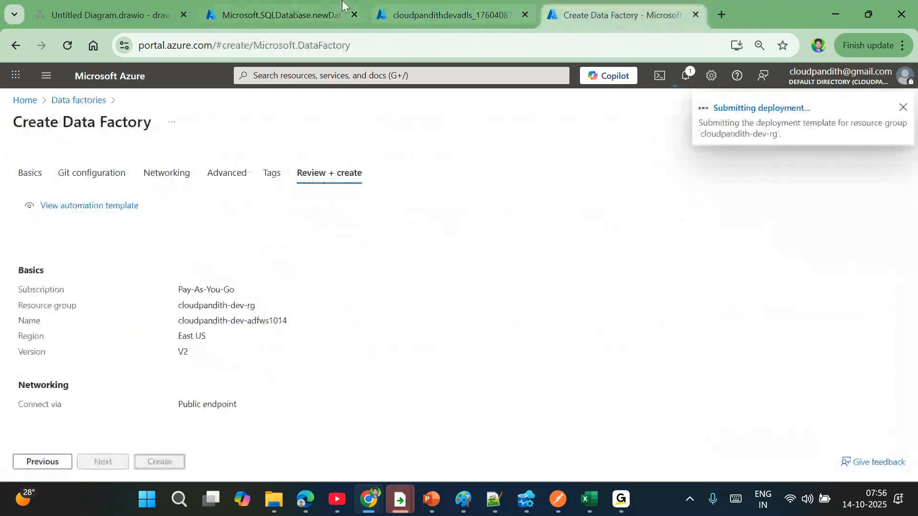
pyautogui.click(291, 6)
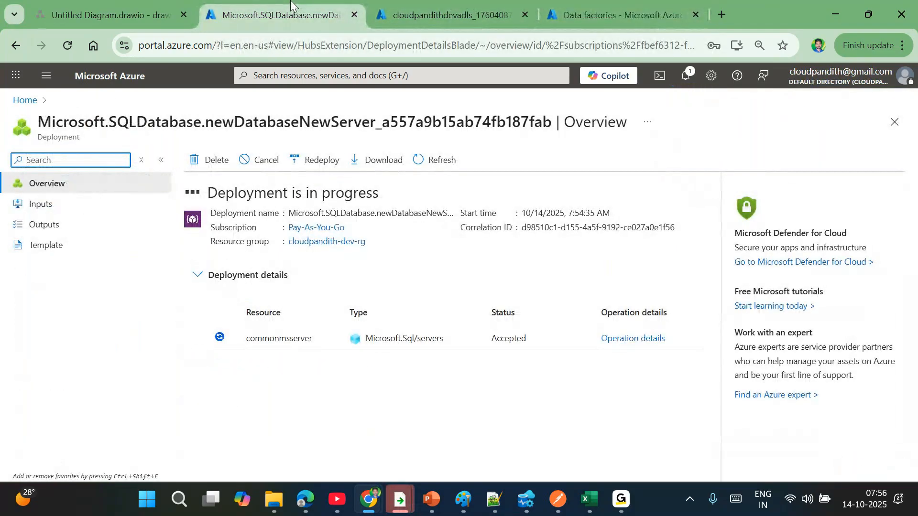
# - Refresh the SQL deployment and confirm the storage account and Data Factory deployments succeeded
pyautogui.click(438, 157)
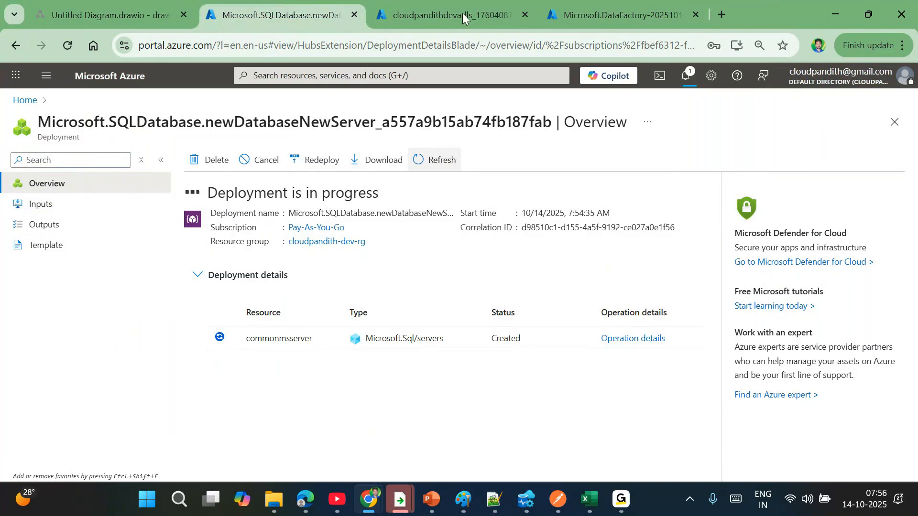
pyautogui.click(445, 14)
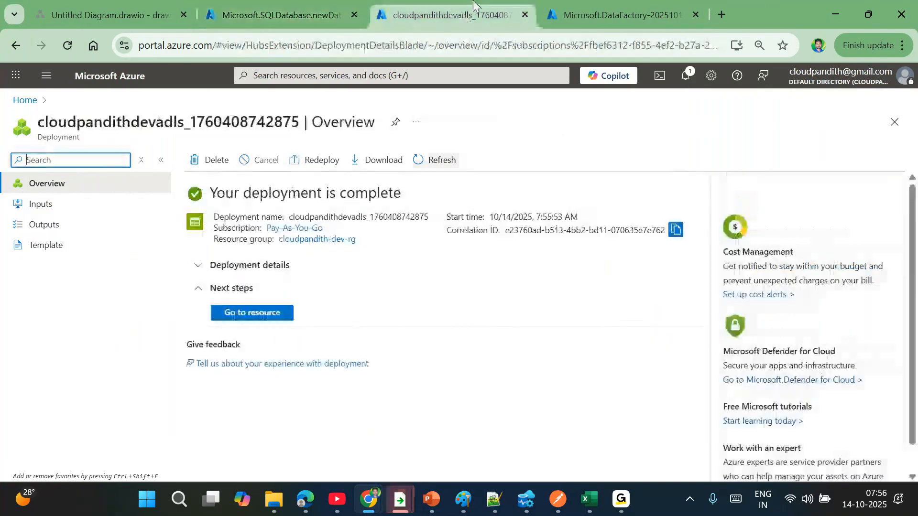
pyautogui.click(606, 6)
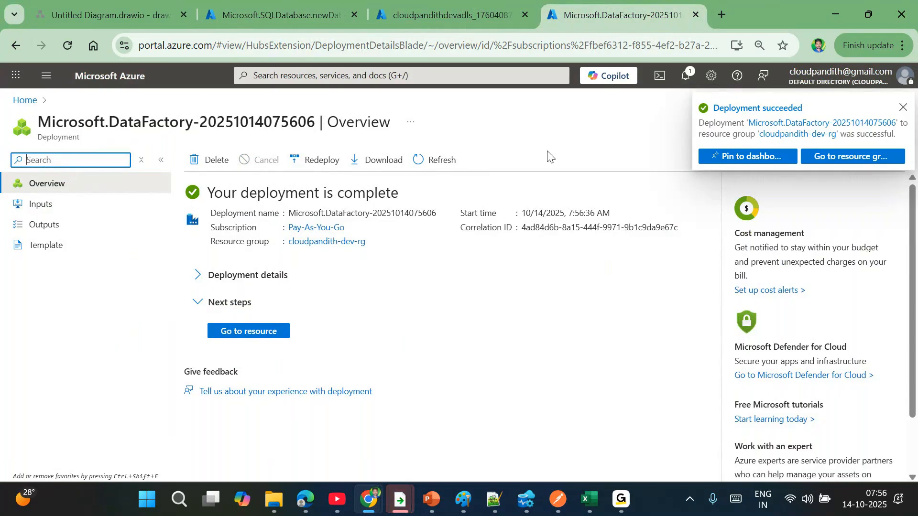
pyautogui.click(480, 4)
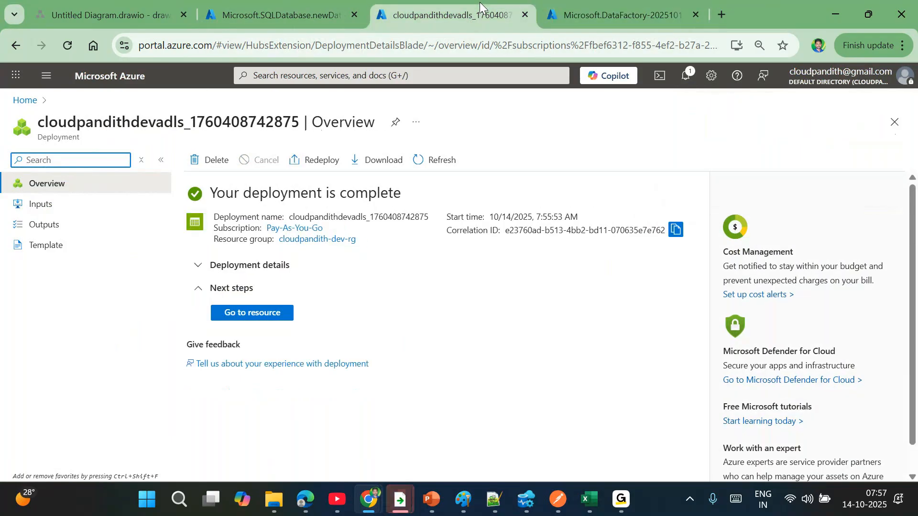
pyautogui.click(650, 5)
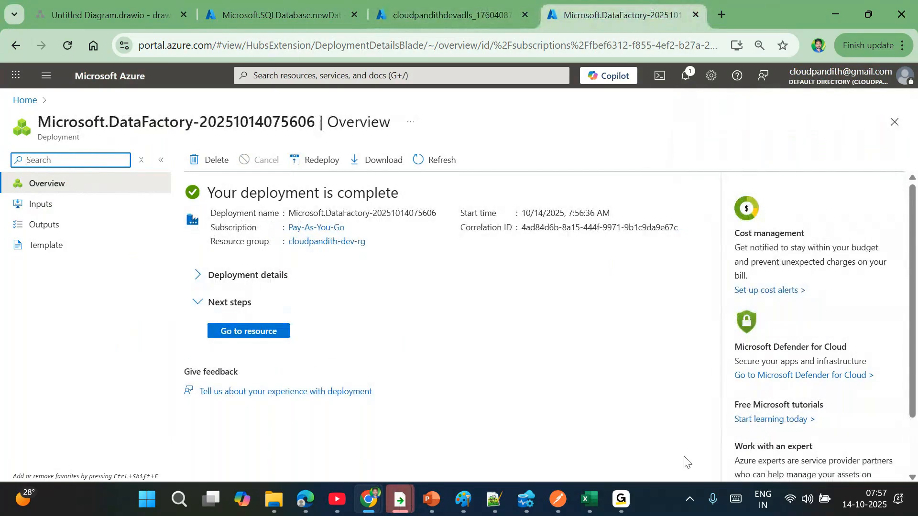
pyautogui.click(74, 4)
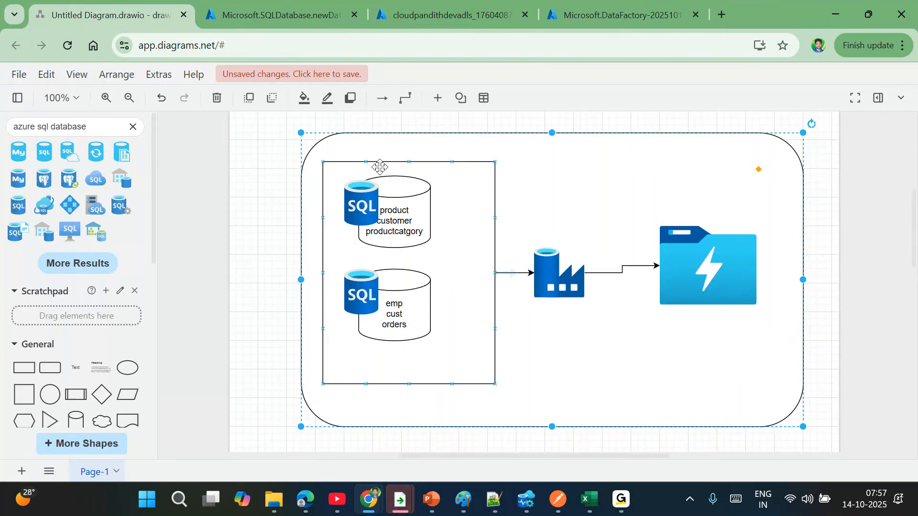
# - Select the top SQL database cylinder in the draw.io architecture diagram
pyautogui.click(416, 196)
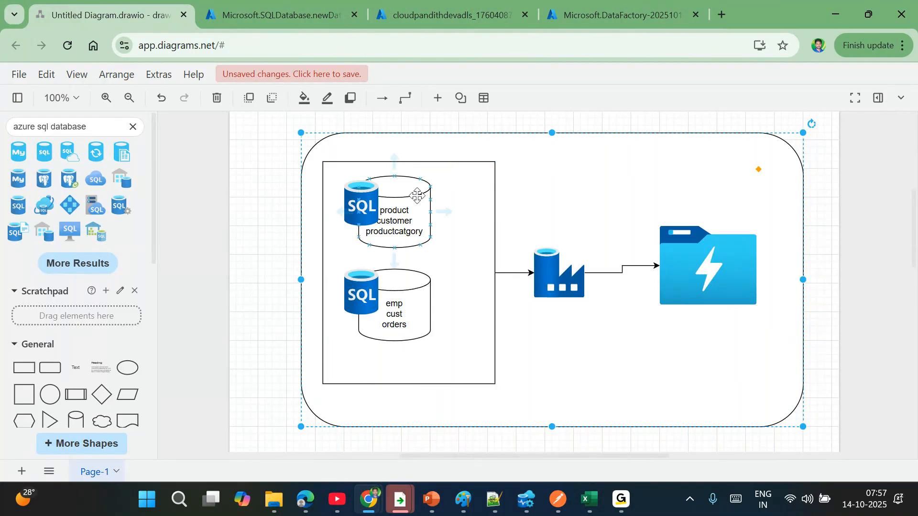
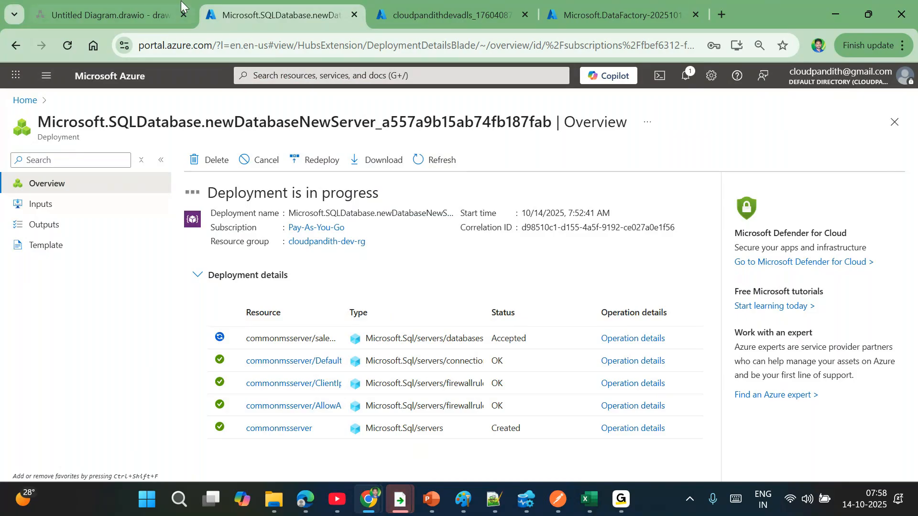
# - Check the SQL databases box and outer container in the draw.io diagram, then return to the SQL deployment page
pyautogui.click(139, 4)
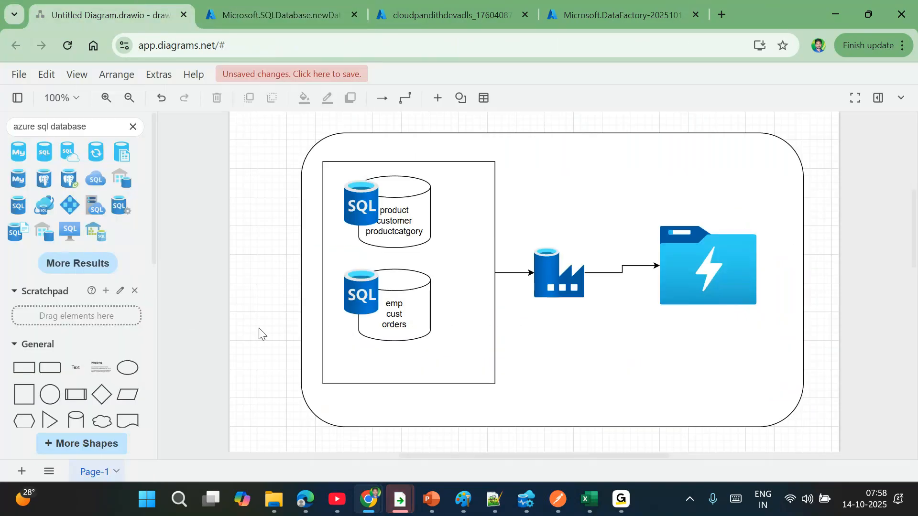
pyautogui.click(409, 357)
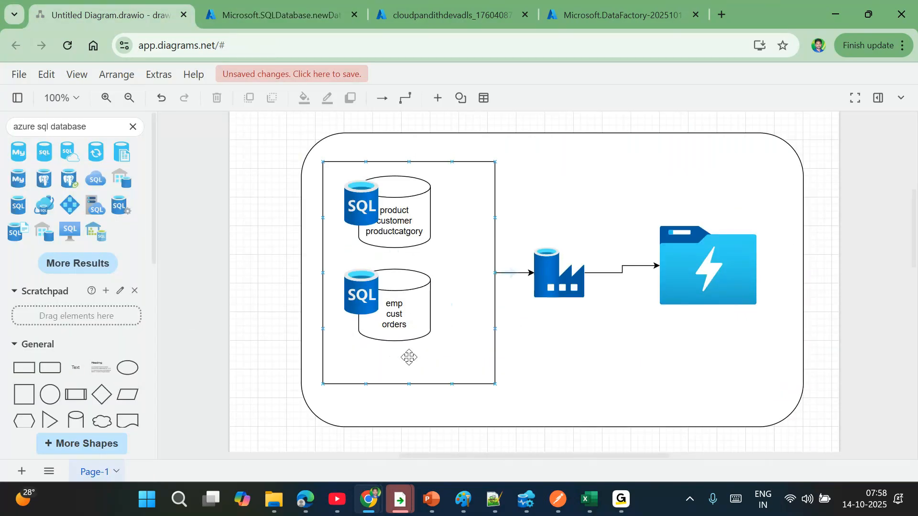
pyautogui.click(517, 383)
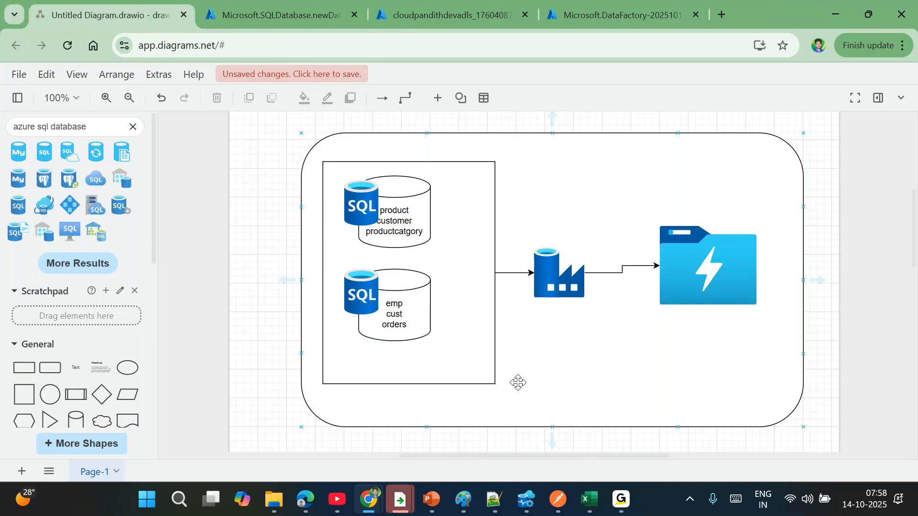
pyautogui.click(265, 14)
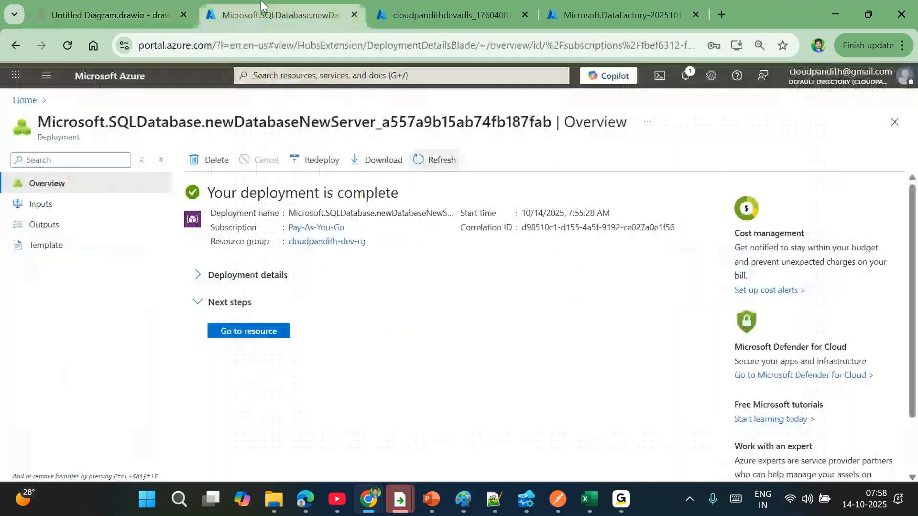
# - Open the deployed salesdb database, then go to the list of Azure SQL databases
pyautogui.click(246, 335)
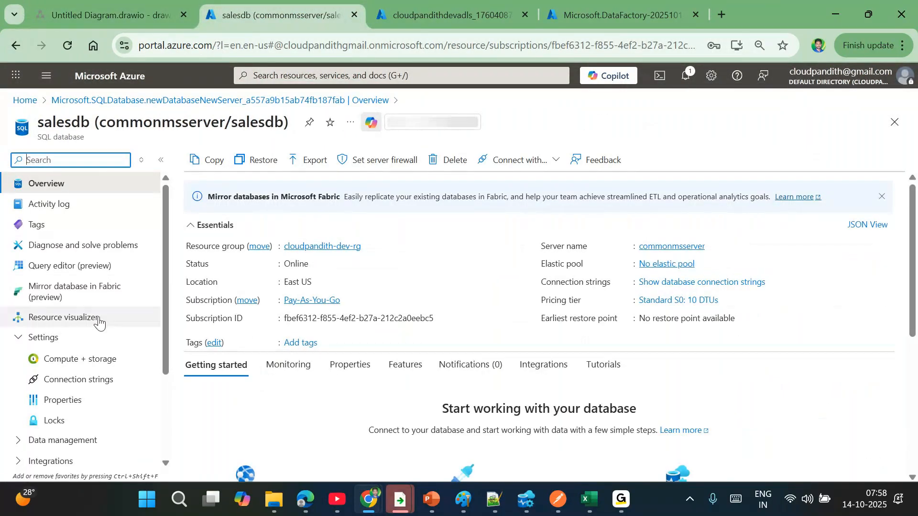
pyautogui.doubleClick(66, 124)
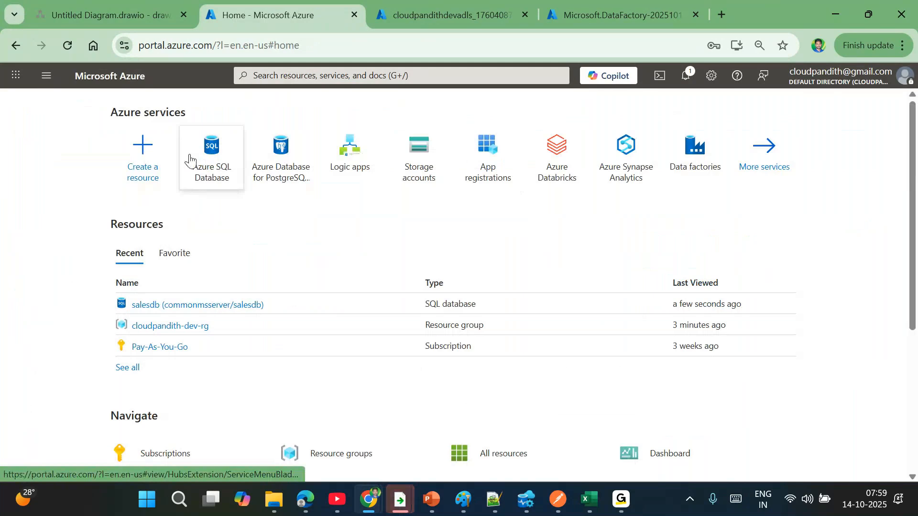
pyautogui.click(190, 159)
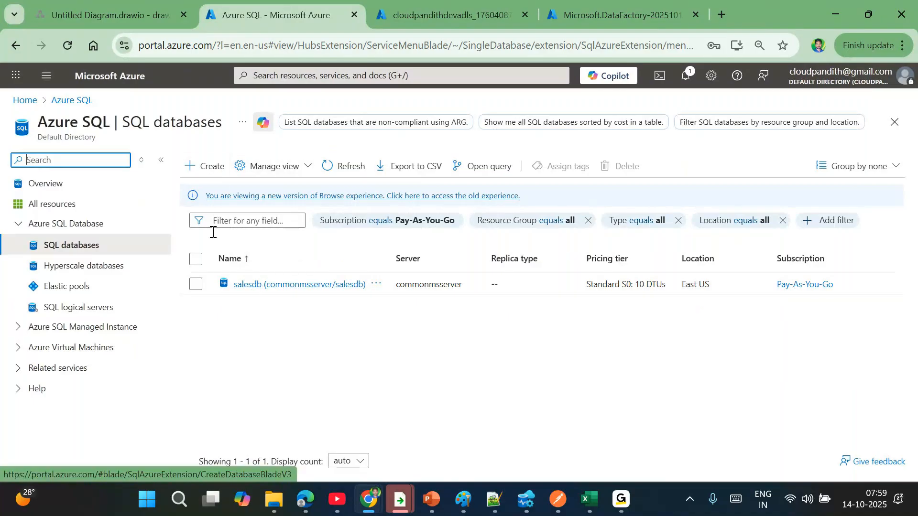
# - Start a new SQL database named financedb on the commonmsserver server
pyautogui.click(212, 169)
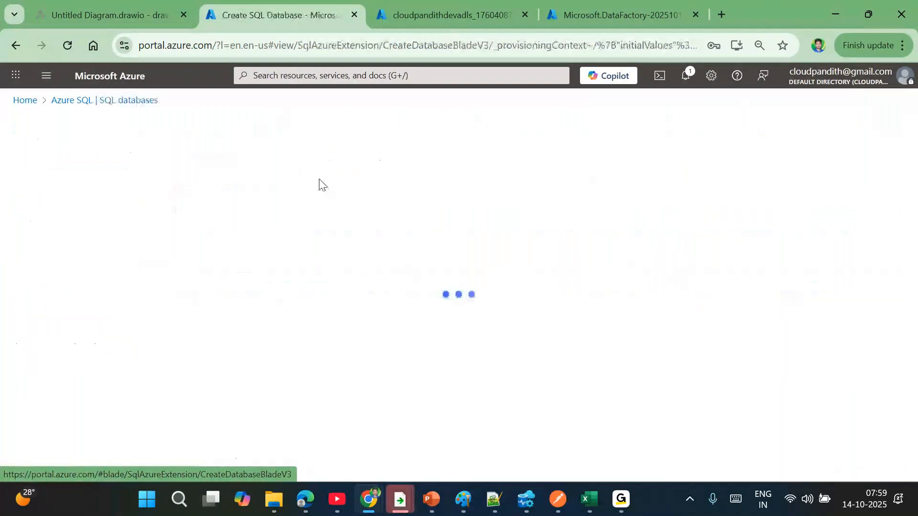
pyautogui.scroll(-2, 287, 340)
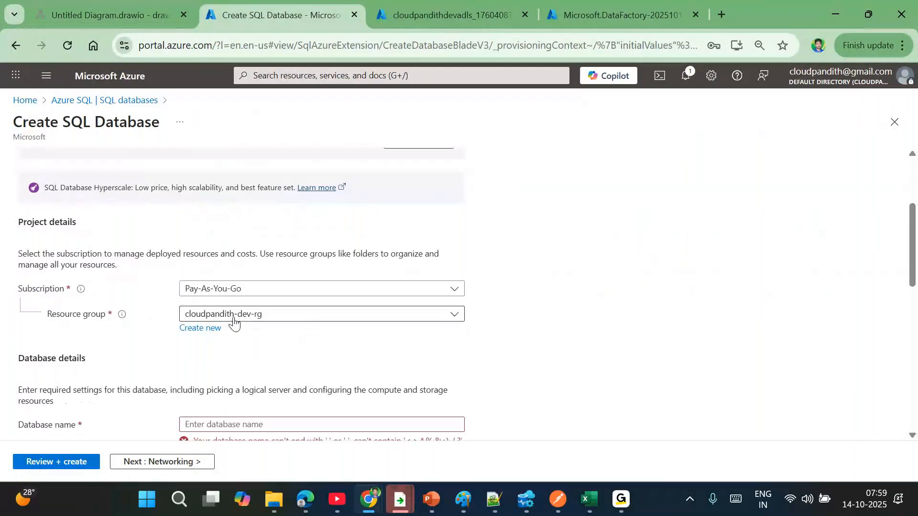
pyautogui.scroll(-1, 267, 335)
pyautogui.click(224, 366)
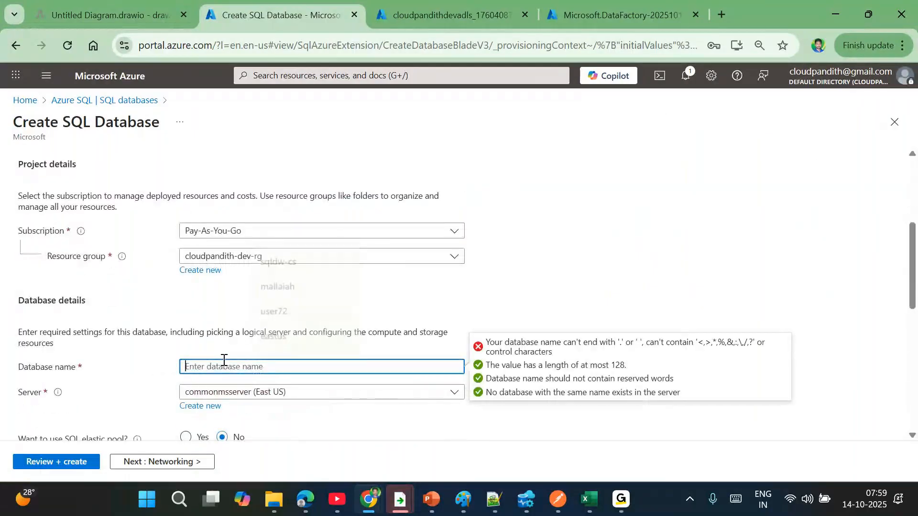
pyautogui.scroll(-8, 223, 363)
pyautogui.scroll(7, 225, 364)
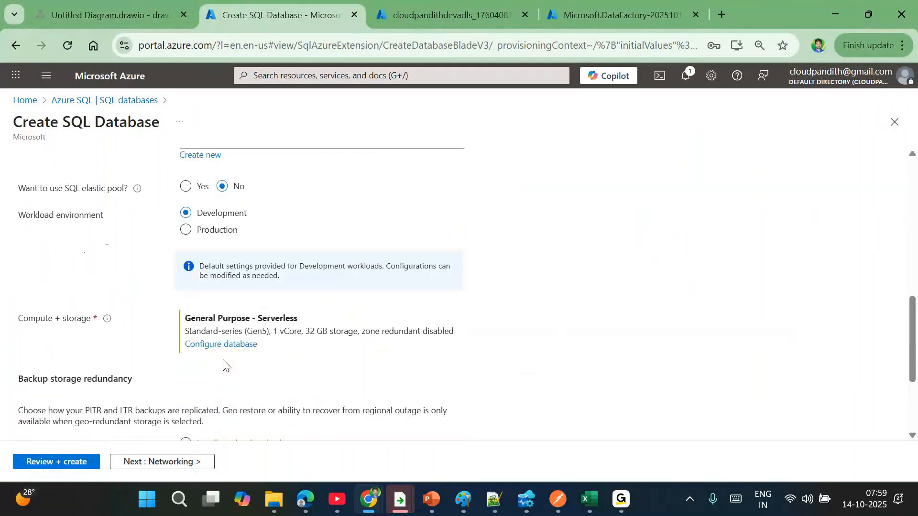
pyautogui.click(242, 257)
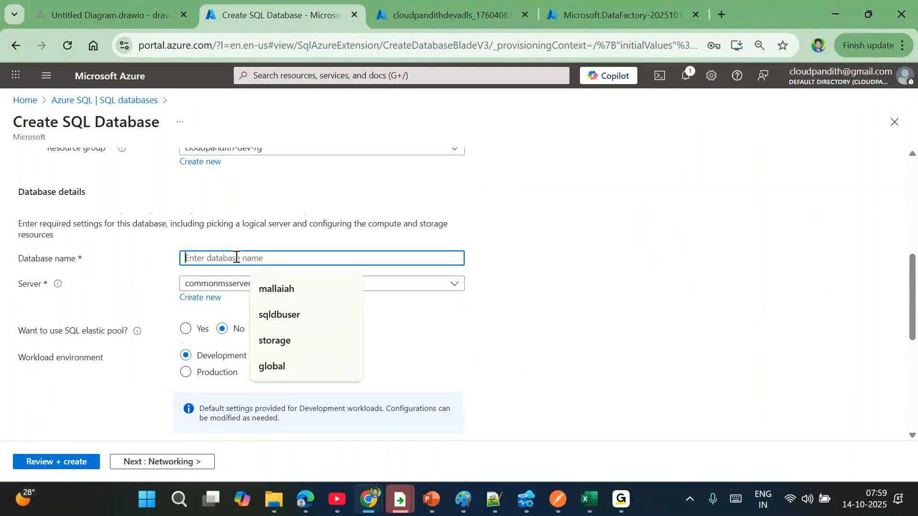
pyautogui.write('financedb')
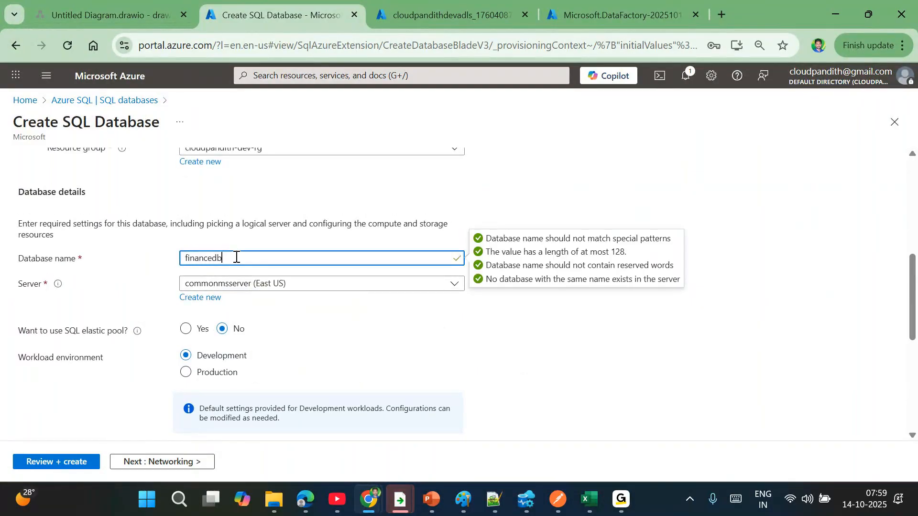
pyautogui.scroll(-2, 236, 258)
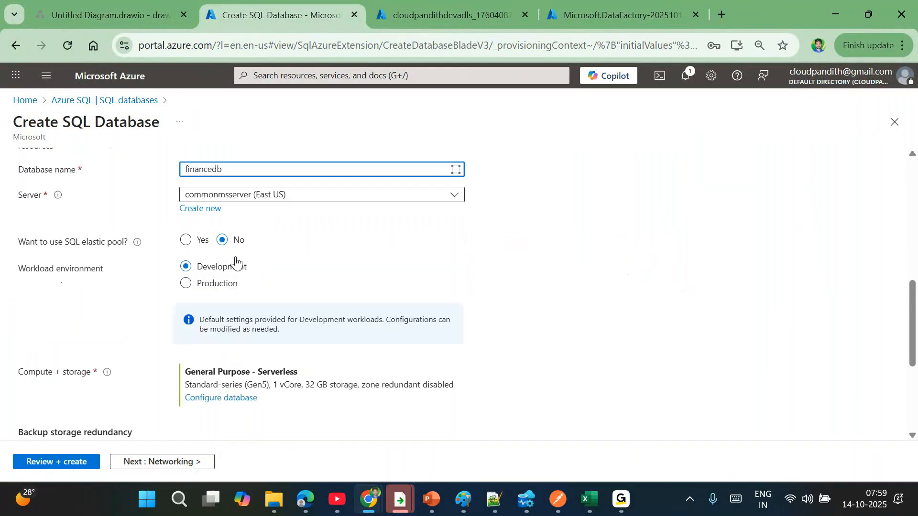
pyautogui.click(235, 201)
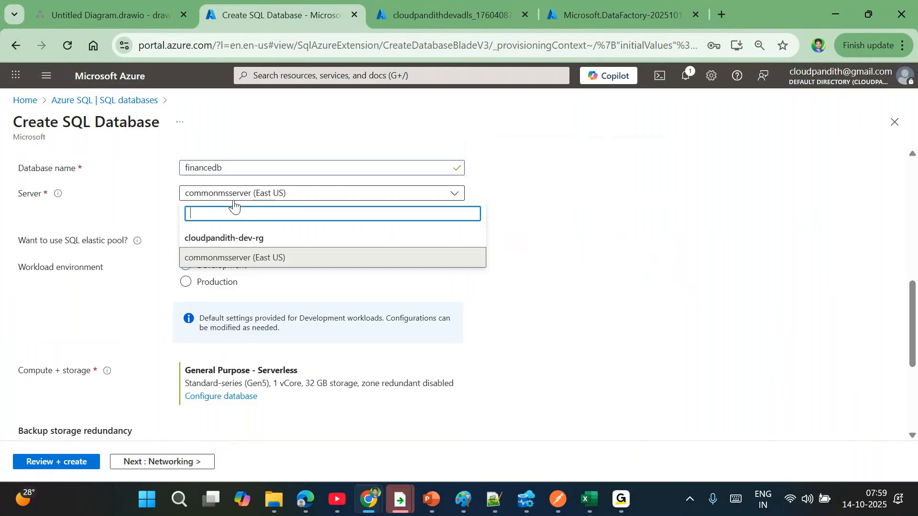
pyautogui.click(211, 262)
pyautogui.scroll(1, 224, 206)
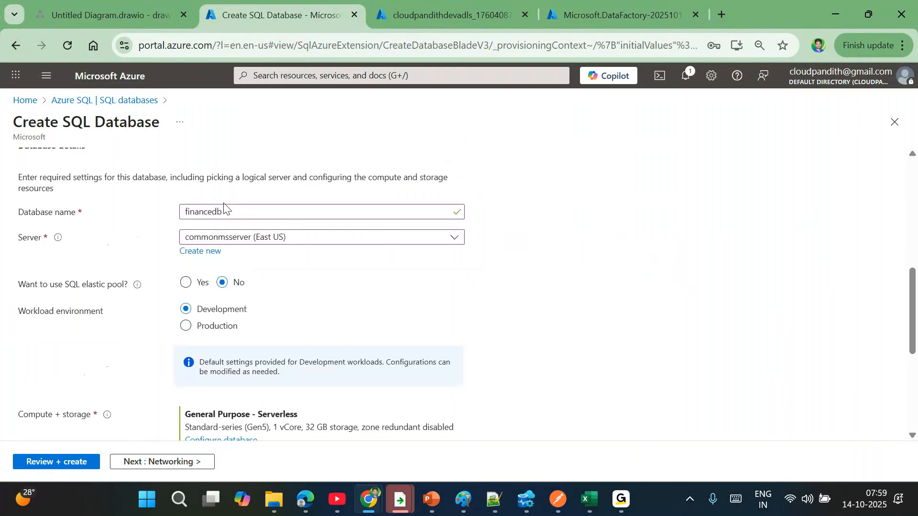
pyautogui.doubleClick(203, 216)
pyautogui.scroll(-3, 266, 258)
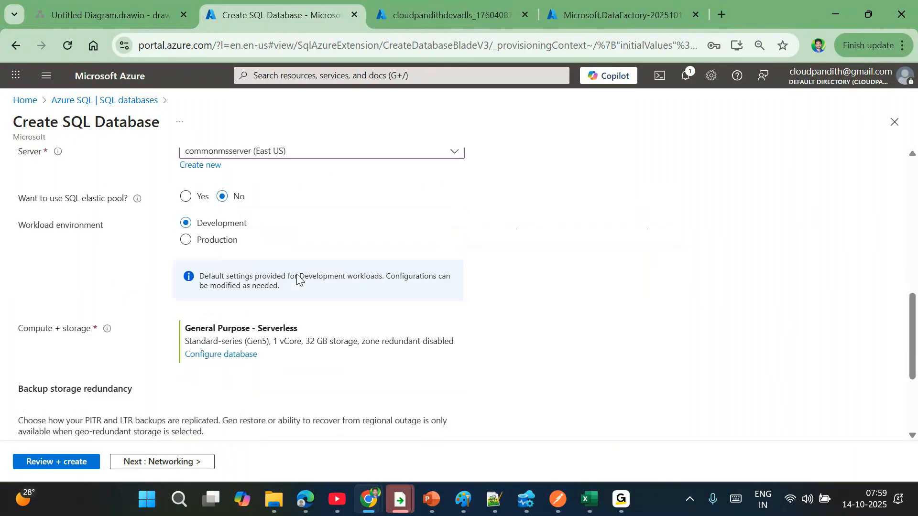
# - Set compute and storage to Standard S0 with 10 DTUs and 250 GB
pyautogui.click(223, 312)
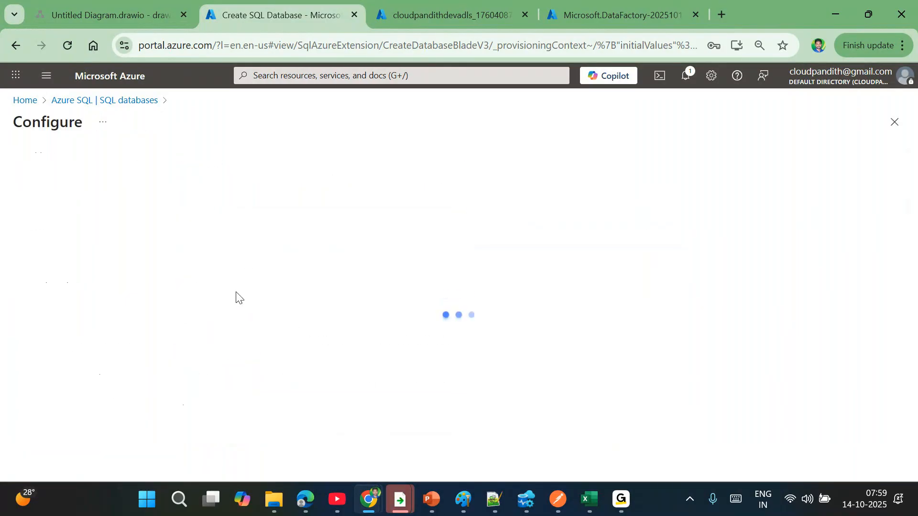
pyautogui.click(259, 311)
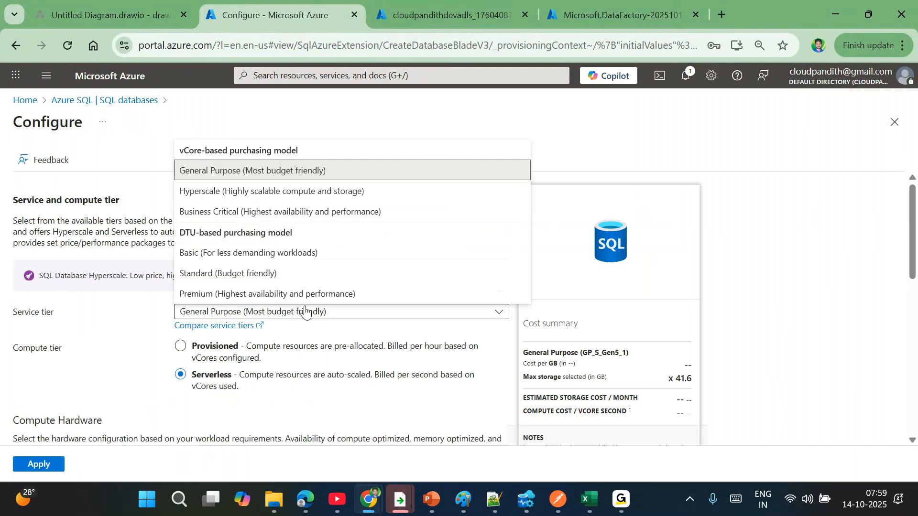
pyautogui.click(303, 271)
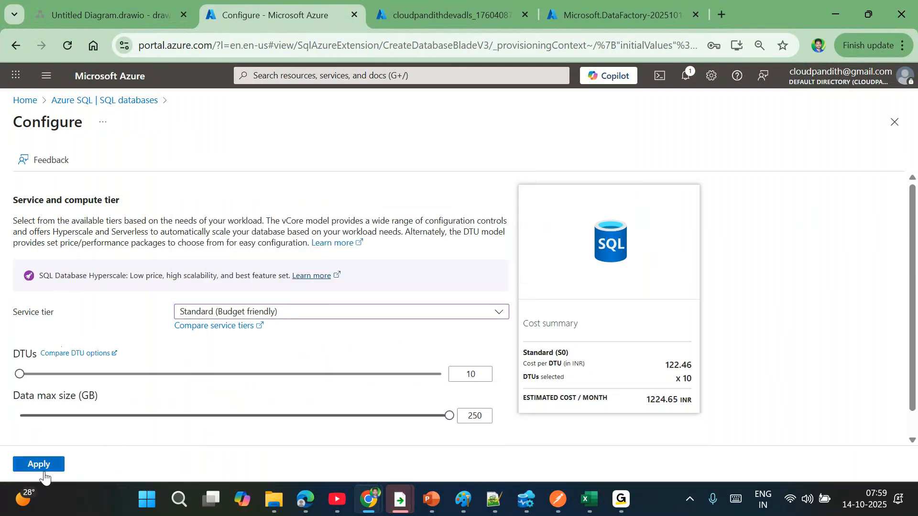
pyautogui.click(40, 464)
pyautogui.click(164, 462)
pyautogui.scroll(-3, 254, 377)
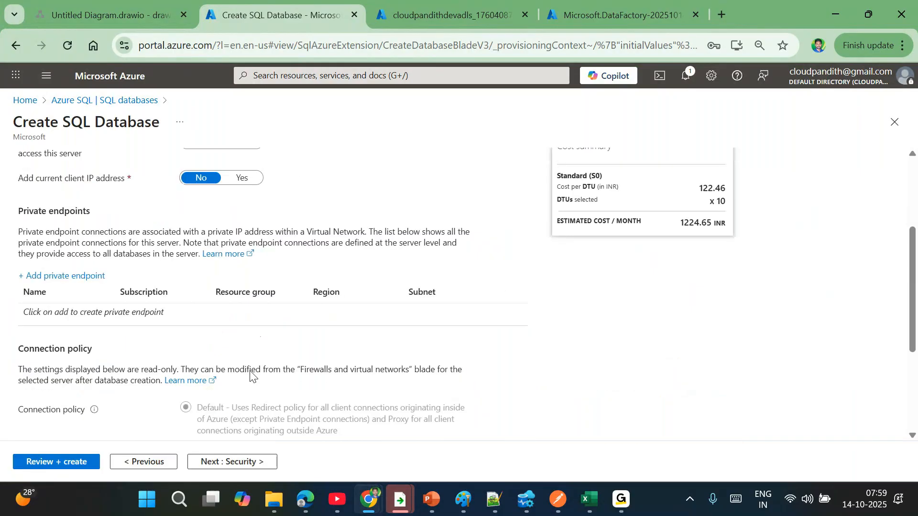
# - Set Add current client IP address to Yes in the networking settings
pyautogui.click(226, 463)
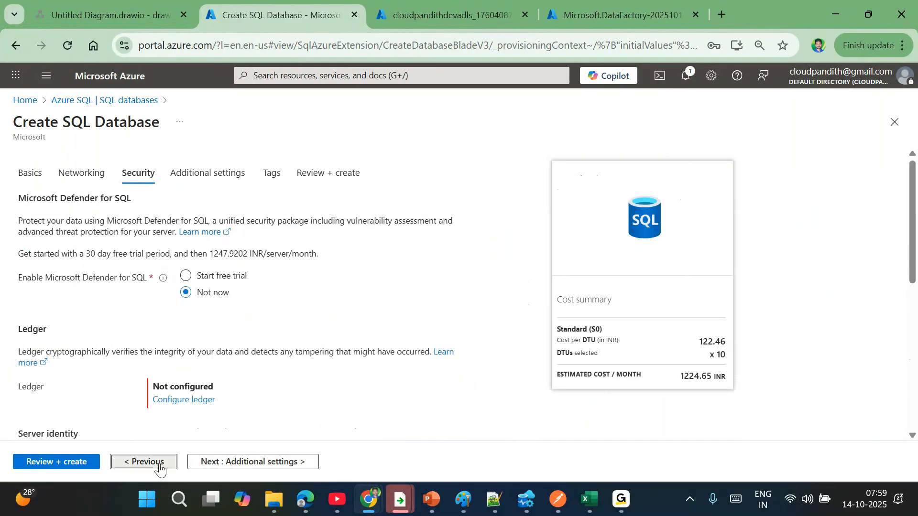
pyautogui.click(129, 464)
pyautogui.click(244, 331)
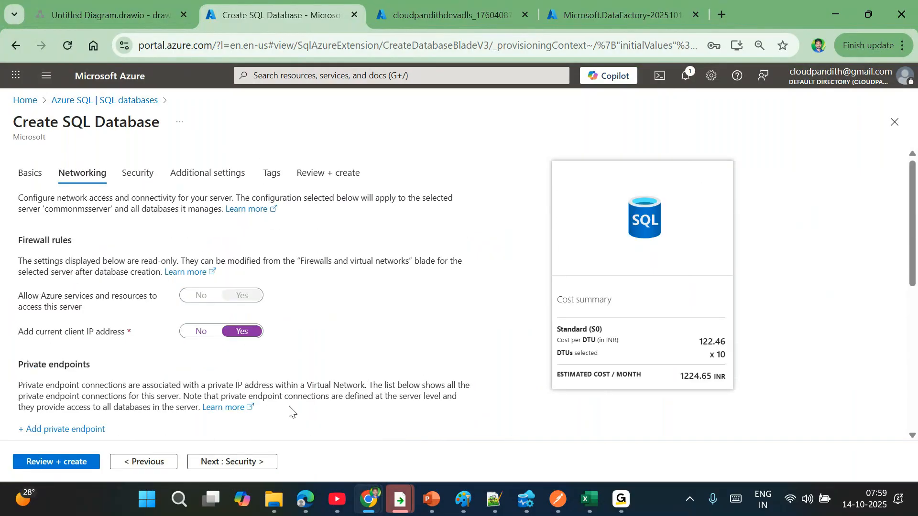
# - Pass through Security and Additional settings, then review and create the financedb database
pyautogui.click(231, 464)
pyautogui.scroll(-2, 263, 352)
pyautogui.click(240, 461)
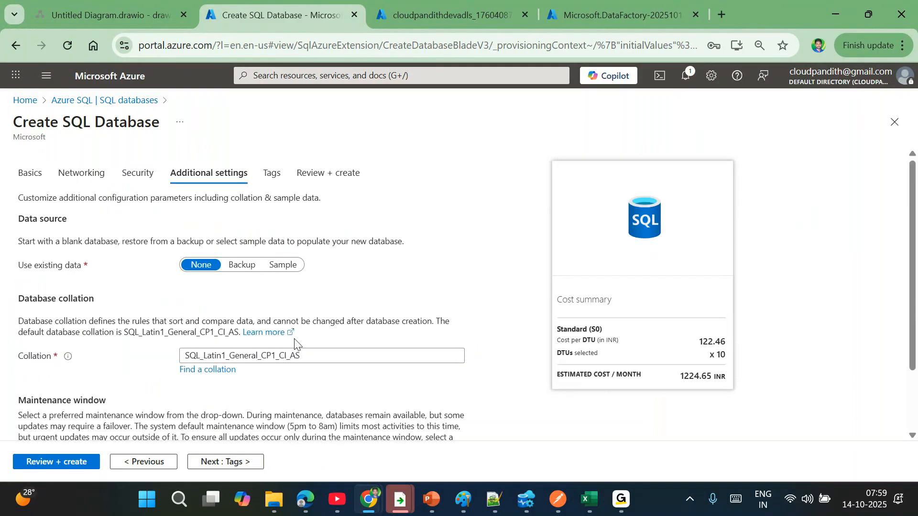
pyautogui.click(57, 464)
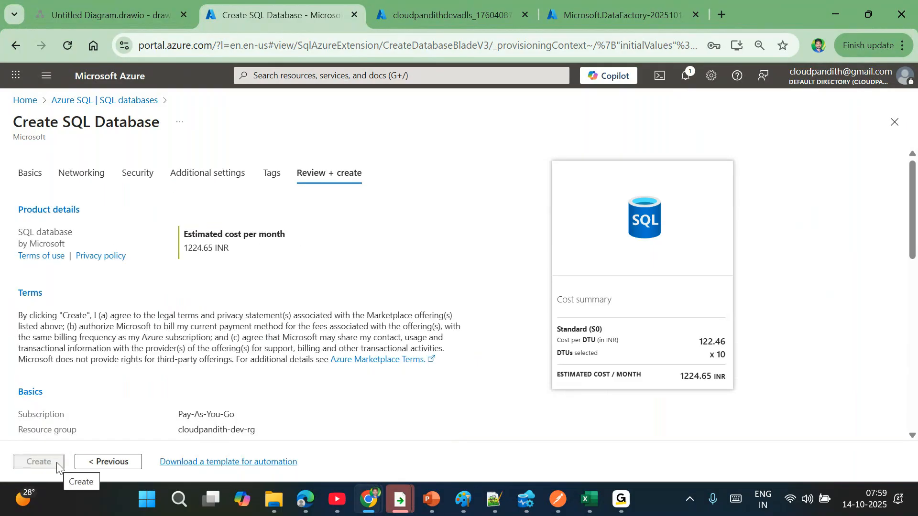
pyautogui.click(39, 459)
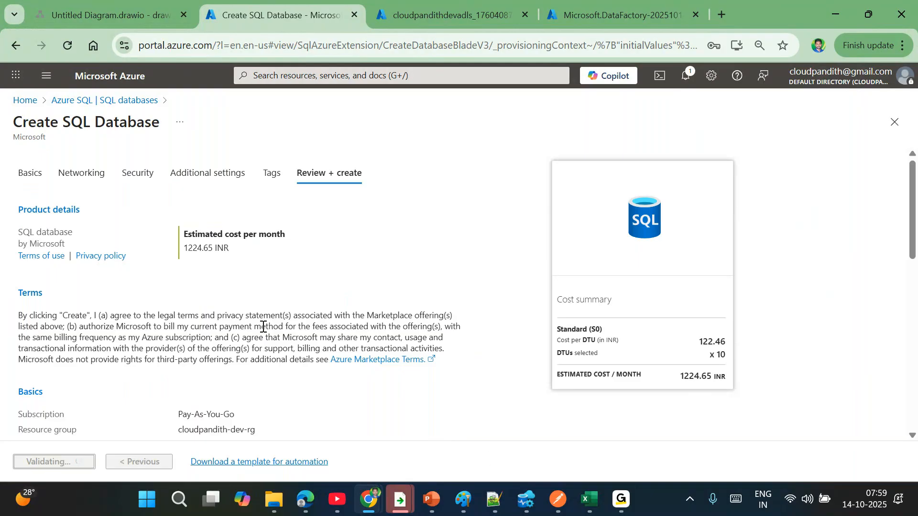
pyautogui.click(130, 4)
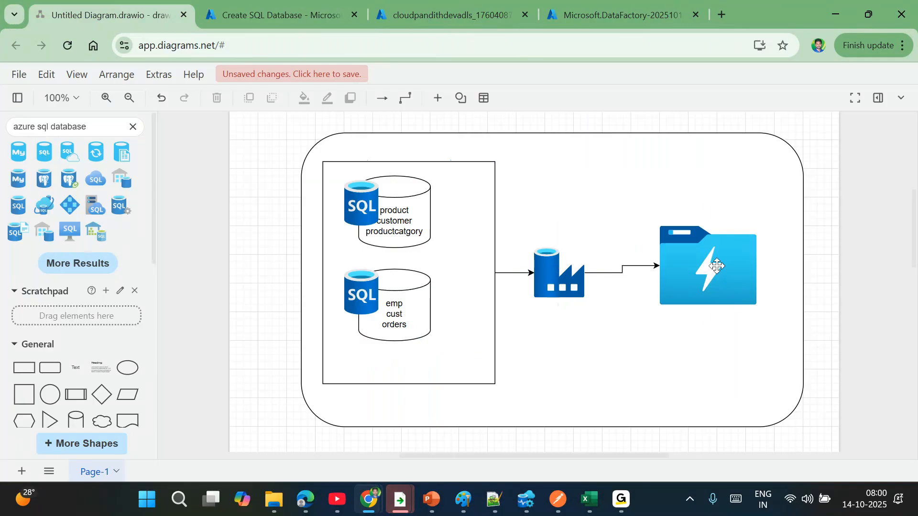
pyautogui.click(669, 423)
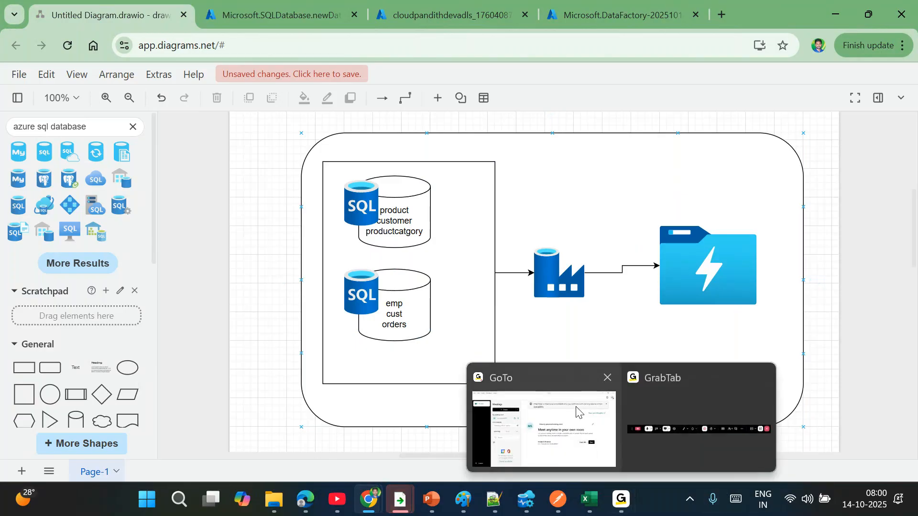
pyautogui.click(576, 410)
pyautogui.moveTo(621, 500)
pyautogui.click(691, 397)
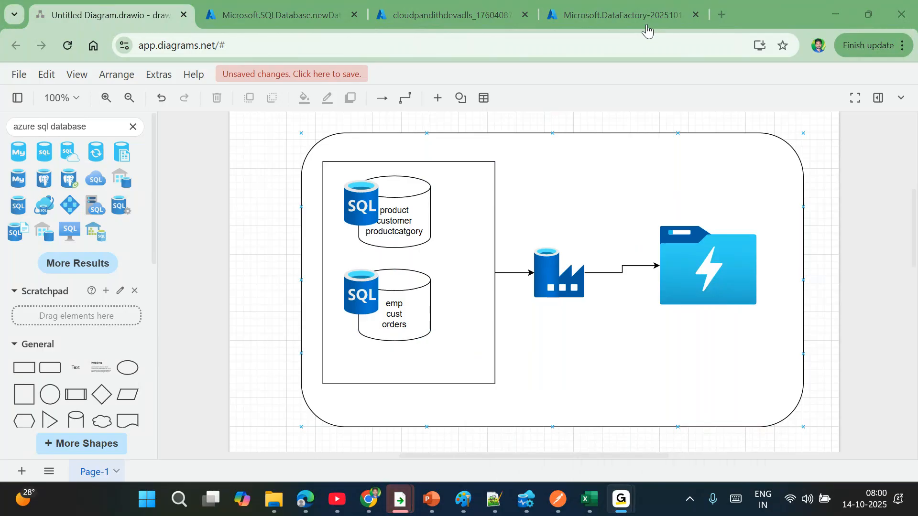
pyautogui.moveTo(368, 499)
pyautogui.click(225, 430)
pyautogui.click(617, 14)
# - Open the cloudpandith-dev-adfws1014 data factory from its resource group and launch Data Factory Studio
pyautogui.click(252, 330)
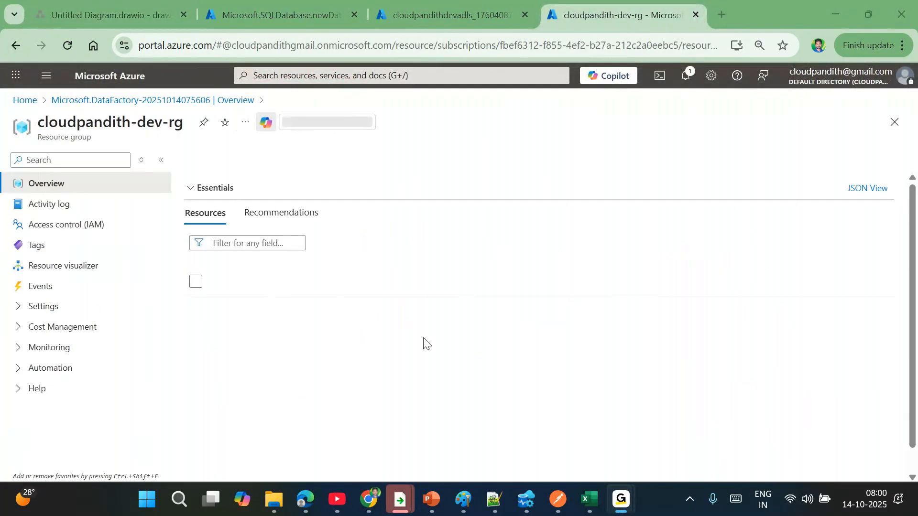
pyautogui.click(293, 296)
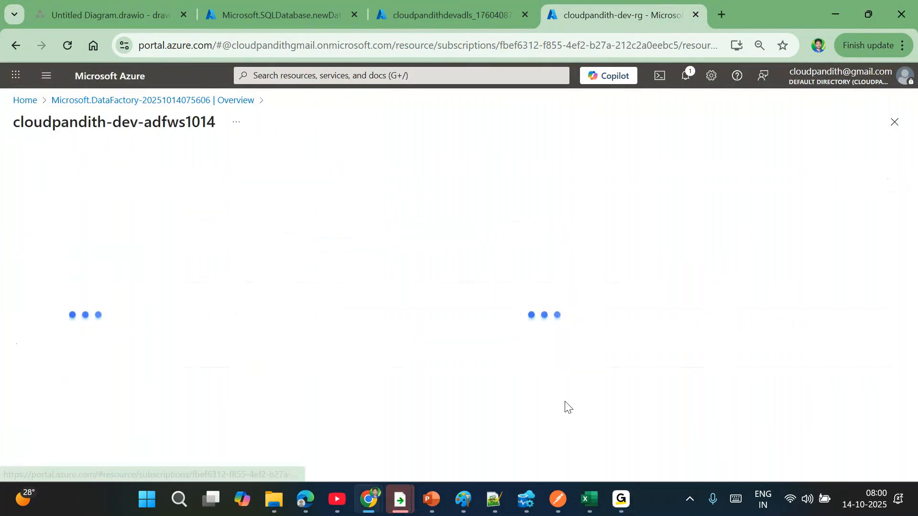
pyautogui.click(474, 351)
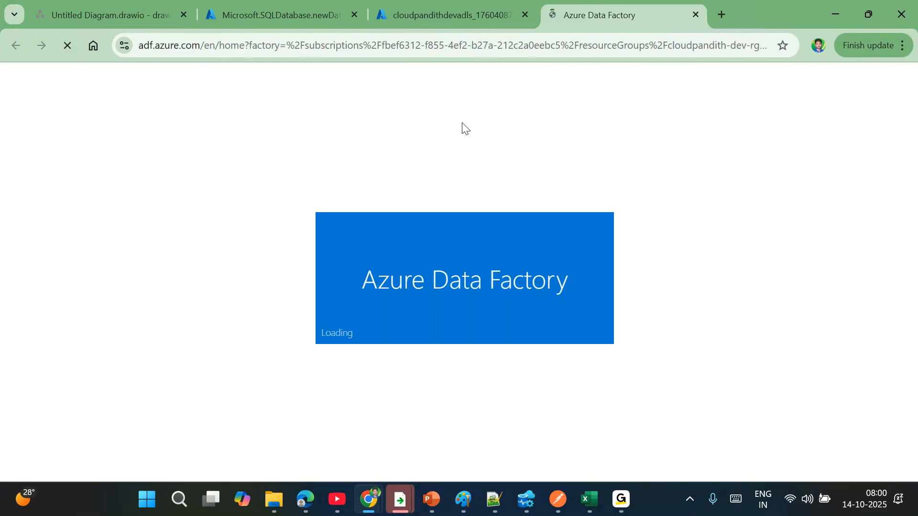
pyautogui.click(167, 14)
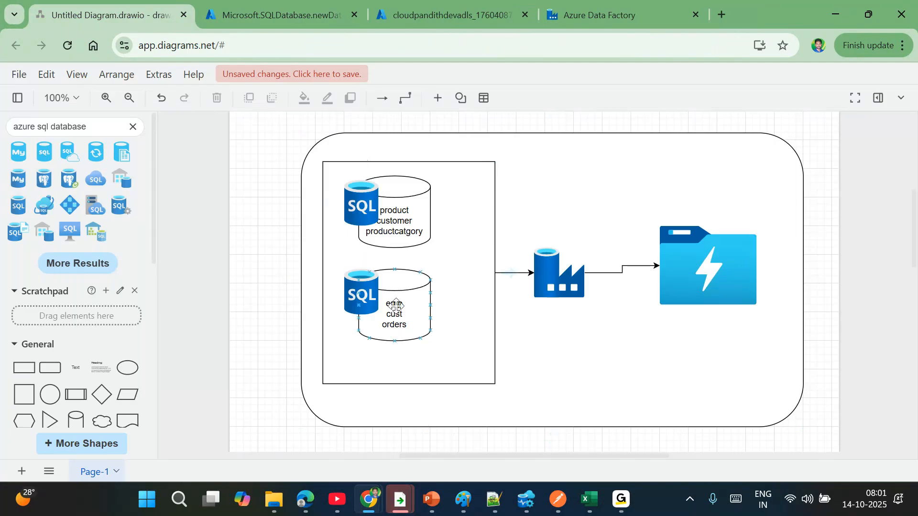
pyautogui.click(617, 15)
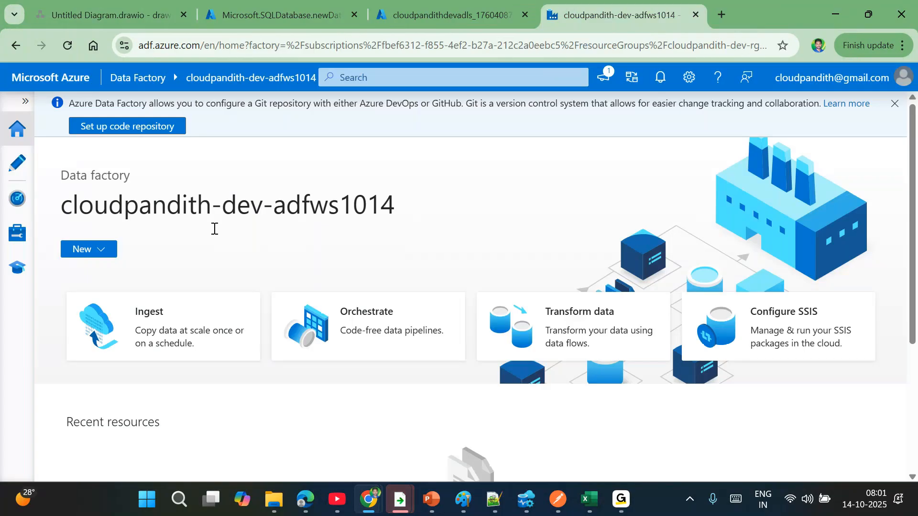
# - Create a new Azure SQL Database linked service named LS_SQLDB_Salesdb
pyautogui.click(17, 230)
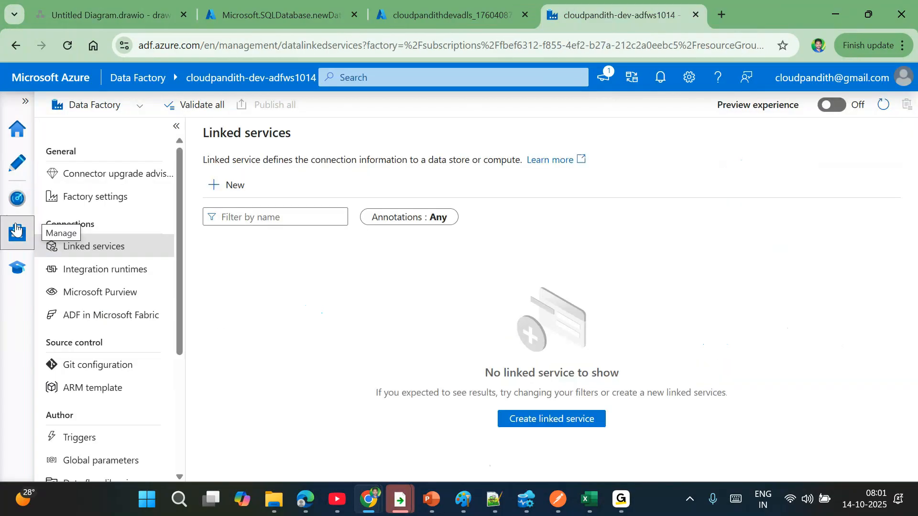
pyautogui.click(239, 194)
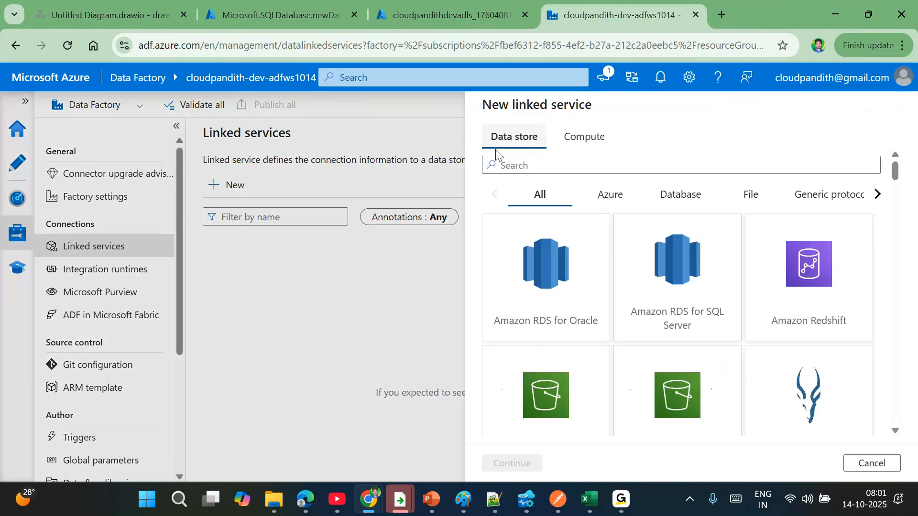
pyautogui.write('sql da')
pyautogui.doubleClick(545, 268)
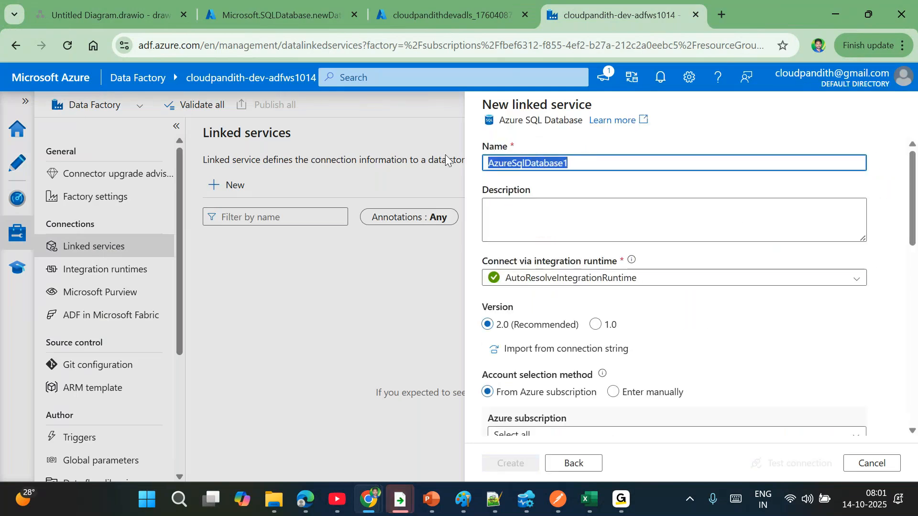
pyautogui.press('BackSpace')
pyautogui.write('LS_SQLD')
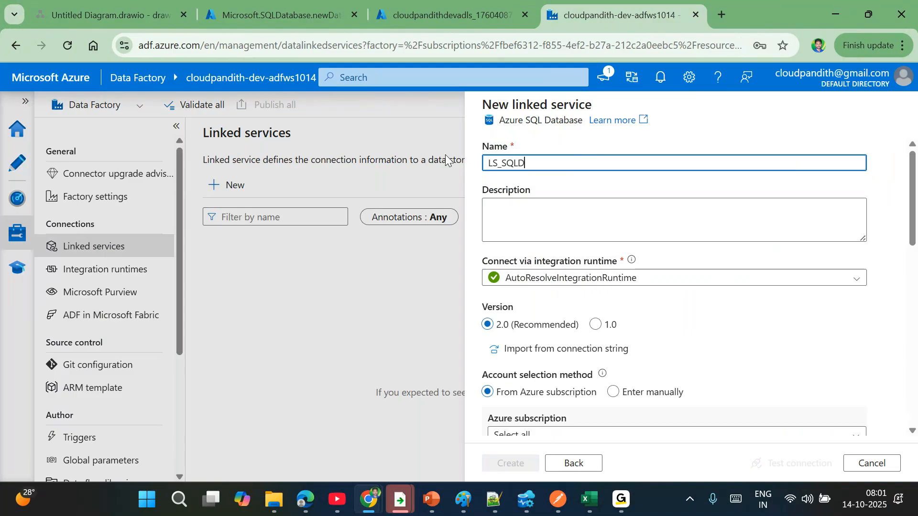
pyautogui.write('B_Salesdb')
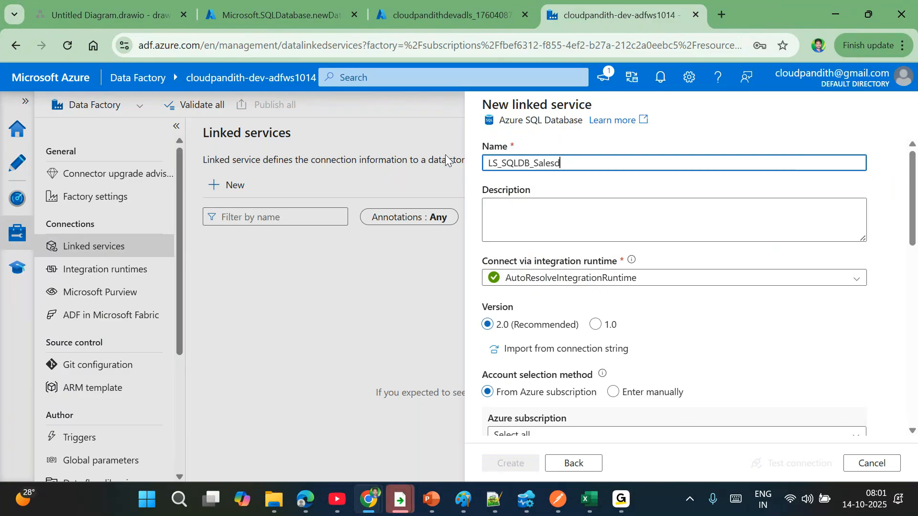
pyautogui.scroll(-3, 617, 248)
# - Point it at the Pay-As-You-Go subscription, commonmsserver server and salesdb database
pyautogui.click(526, 269)
pyautogui.click(527, 311)
pyautogui.click(518, 311)
pyautogui.click(529, 330)
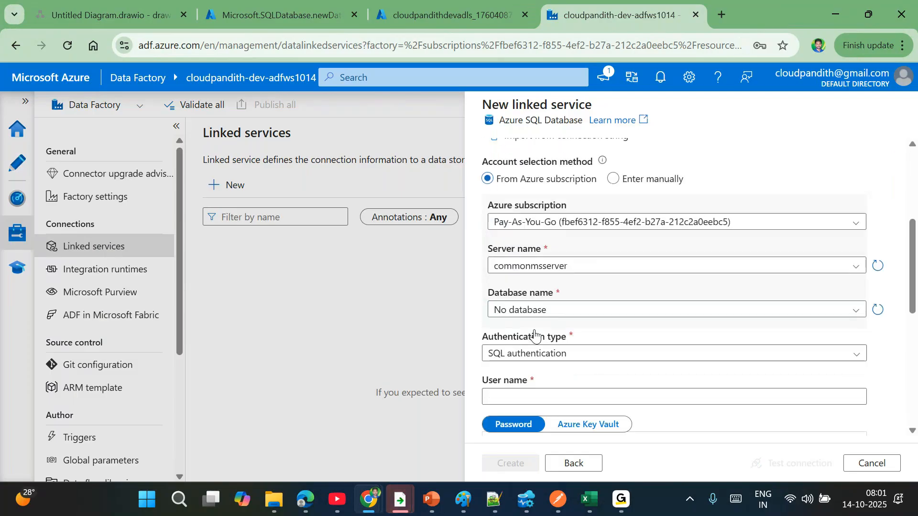
pyautogui.click(512, 297)
pyautogui.click(516, 335)
# - Enter the SQL authentication user name and password
pyautogui.click(506, 382)
pyautogui.write('MALLAI')
pyautogui.hotkey('ctrl', 'a')
pyautogui.press('BackSpace')
pyautogui.write('mallaiah')
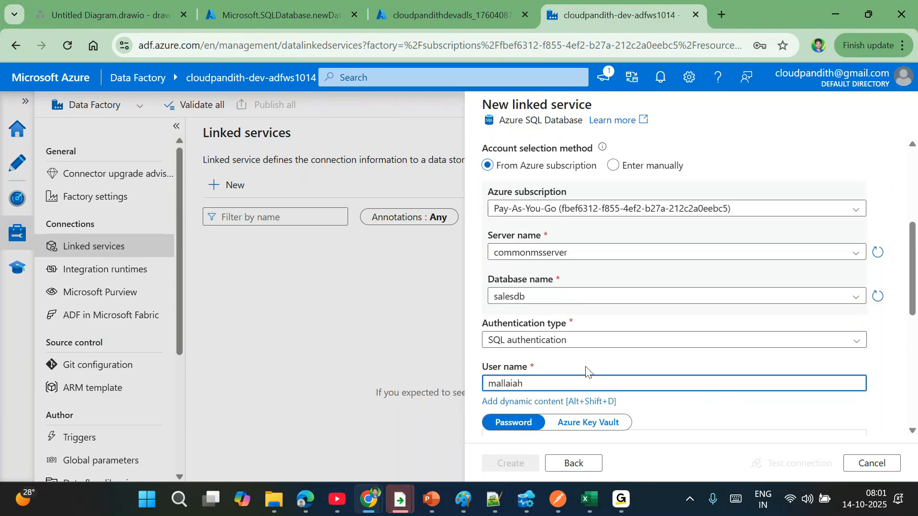
pyautogui.scroll(-3, 586, 371)
pyautogui.click(508, 313)
pyautogui.write('M*********')
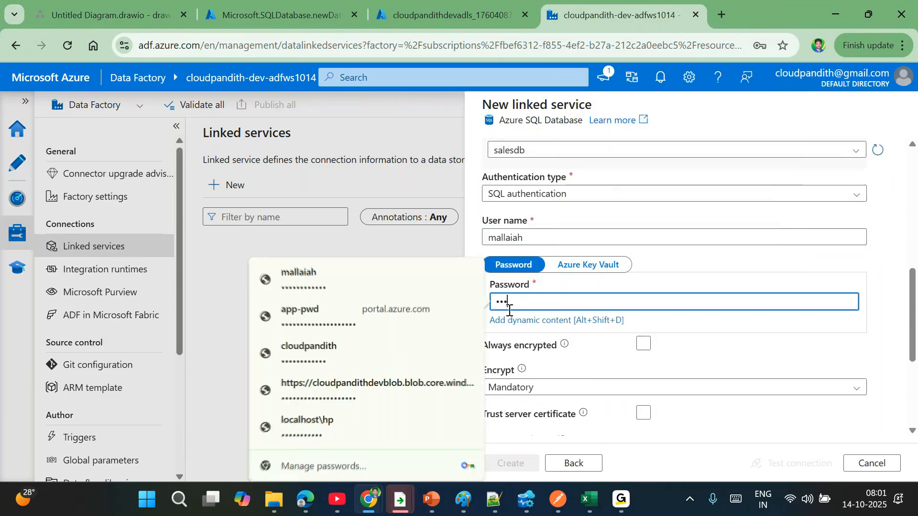
pyautogui.write('**')
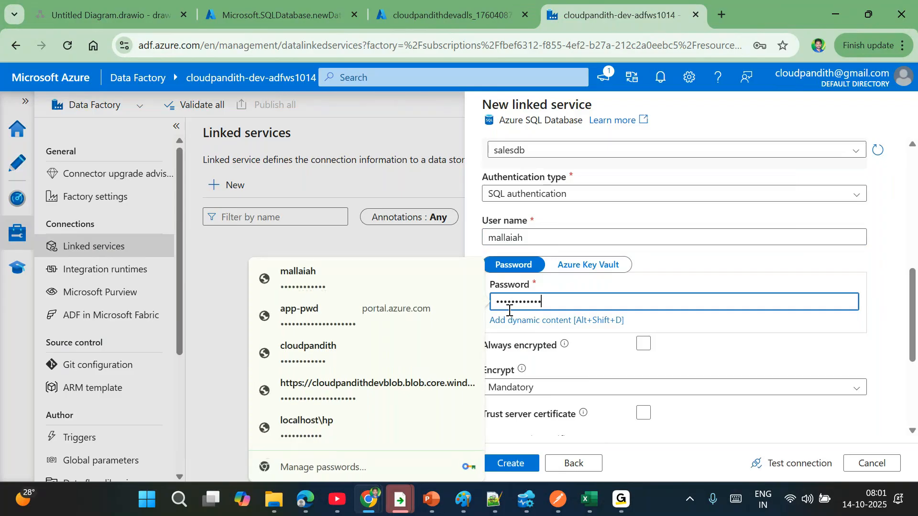
pyautogui.scroll(3, 770, 266)
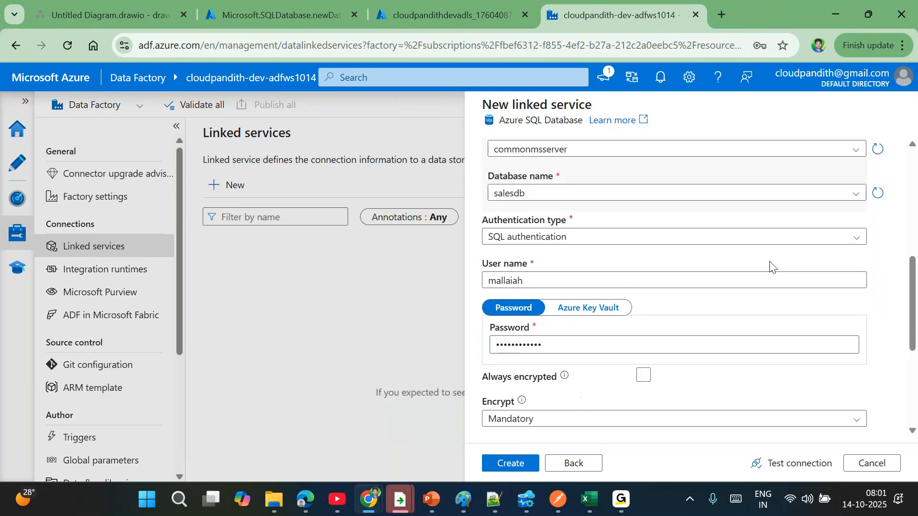
pyautogui.scroll(1, 770, 266)
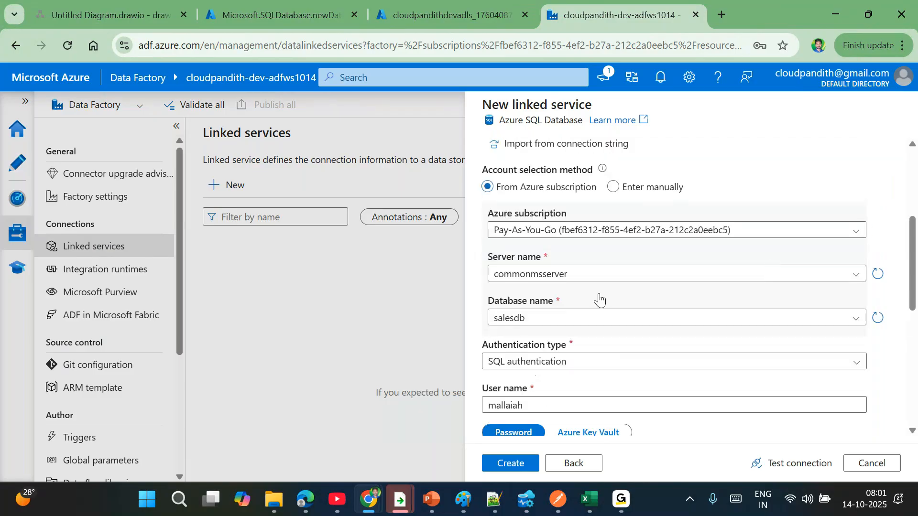
pyautogui.scroll(4, 647, 317)
pyautogui.scroll(-4, 648, 319)
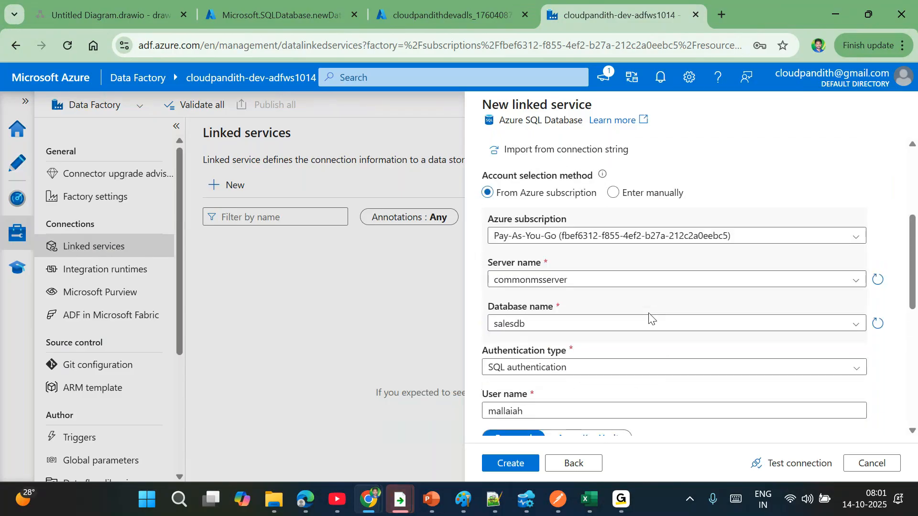
pyautogui.scroll(-5, 648, 318)
pyautogui.scroll(4, 648, 316)
pyautogui.scroll(6, 649, 313)
pyautogui.scroll(1, 650, 318)
pyautogui.scroll(-5, 650, 317)
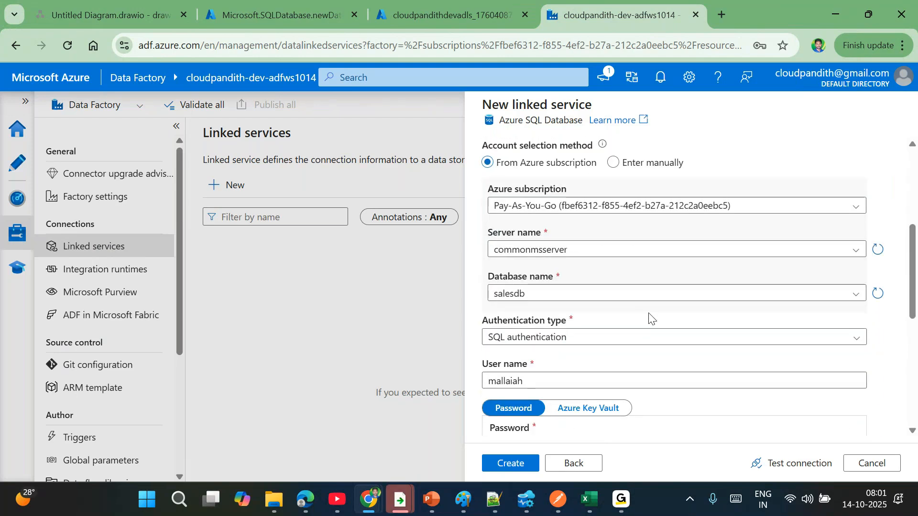
pyautogui.scroll(-1, 650, 317)
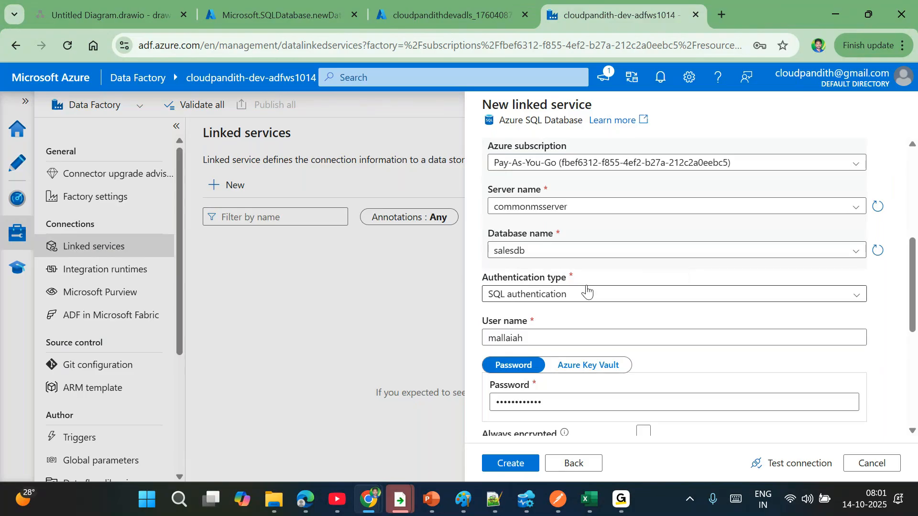
pyautogui.scroll(-5, 586, 291)
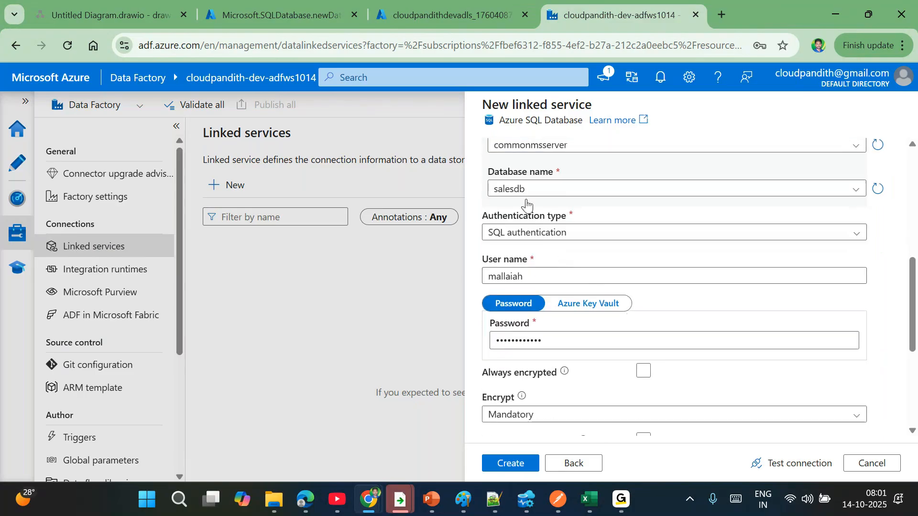
# - Add a String parameter named ls_param_dbname to the linked service
pyautogui.click(488, 393)
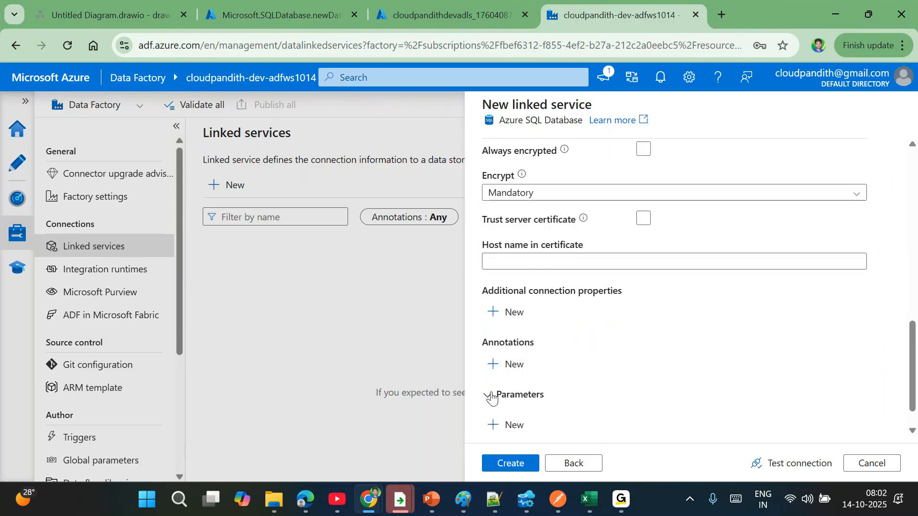
pyautogui.scroll(-1, 492, 397)
pyautogui.click(493, 397)
pyautogui.scroll(-1, 531, 388)
pyautogui.click(536, 390)
pyautogui.write('ls_pa')
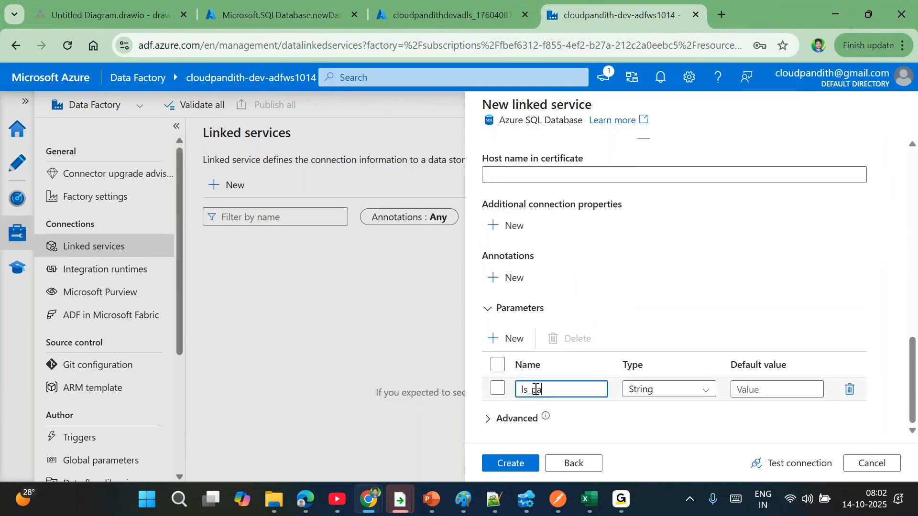
pyautogui.write('ram_dbname')
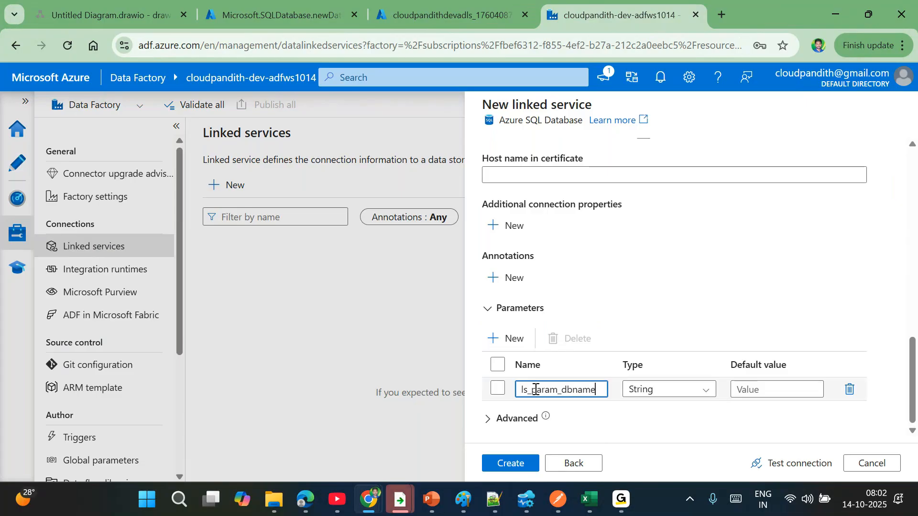
pyautogui.doubleClick(535, 390)
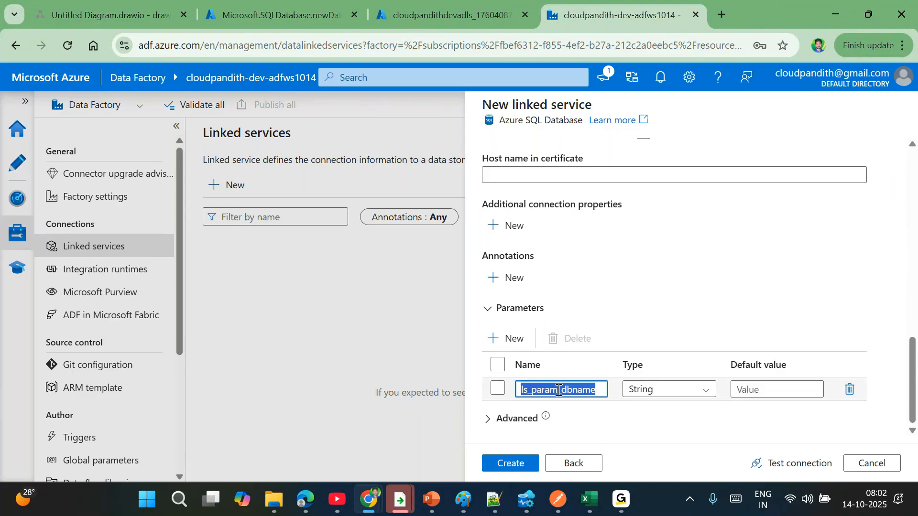
pyautogui.click(681, 308)
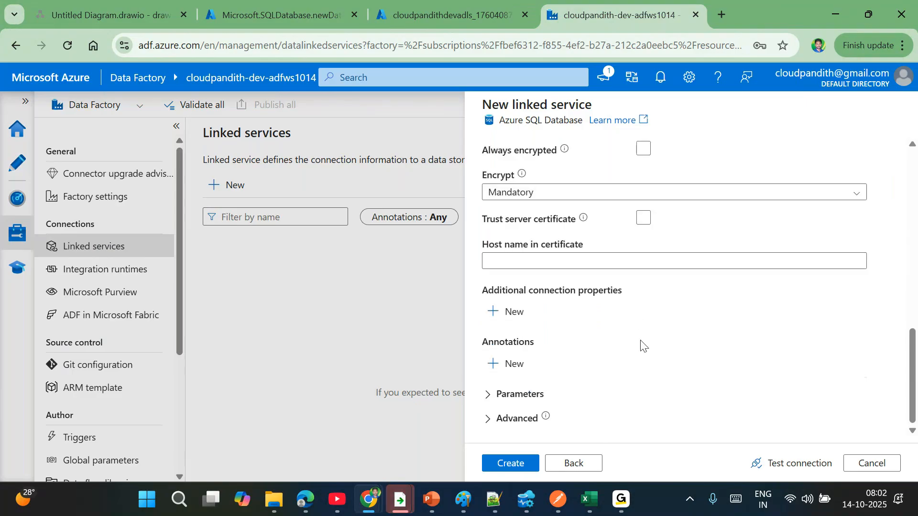
pyautogui.click(486, 403)
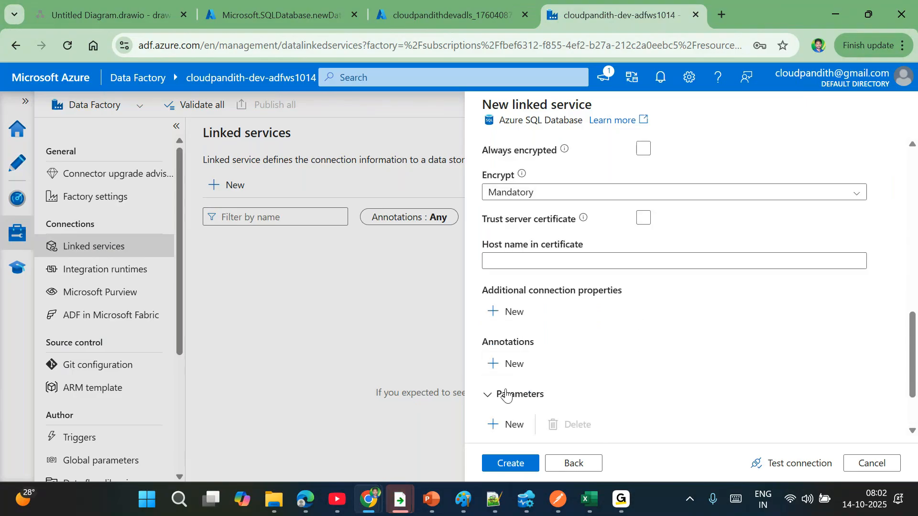
pyautogui.doubleClick(567, 390)
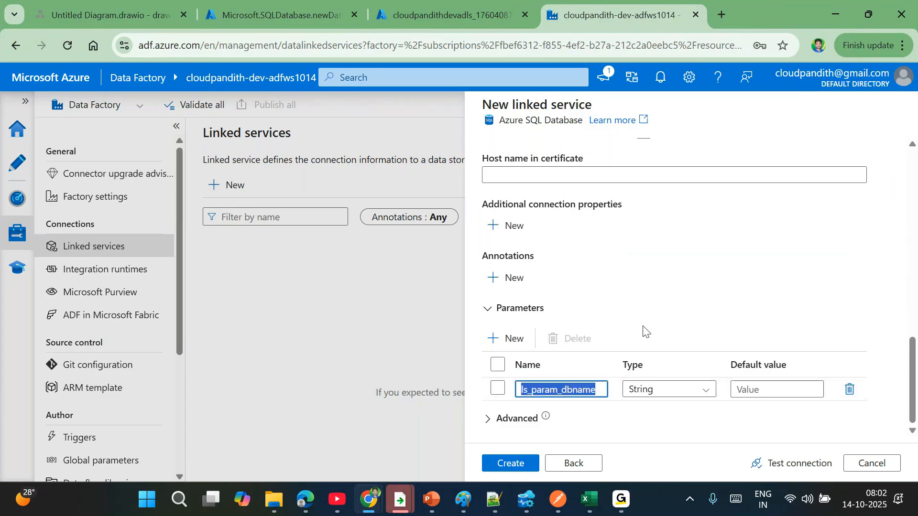
pyautogui.scroll(4, 645, 329)
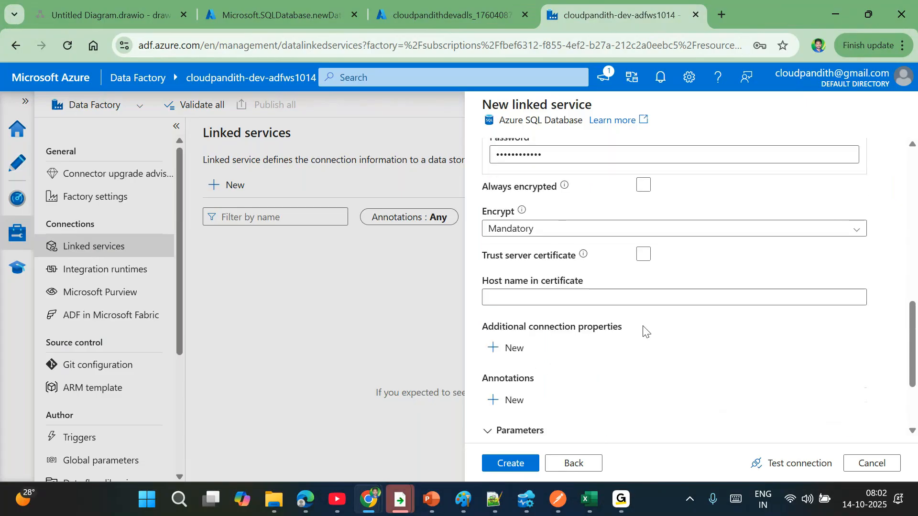
pyautogui.scroll(3, 645, 330)
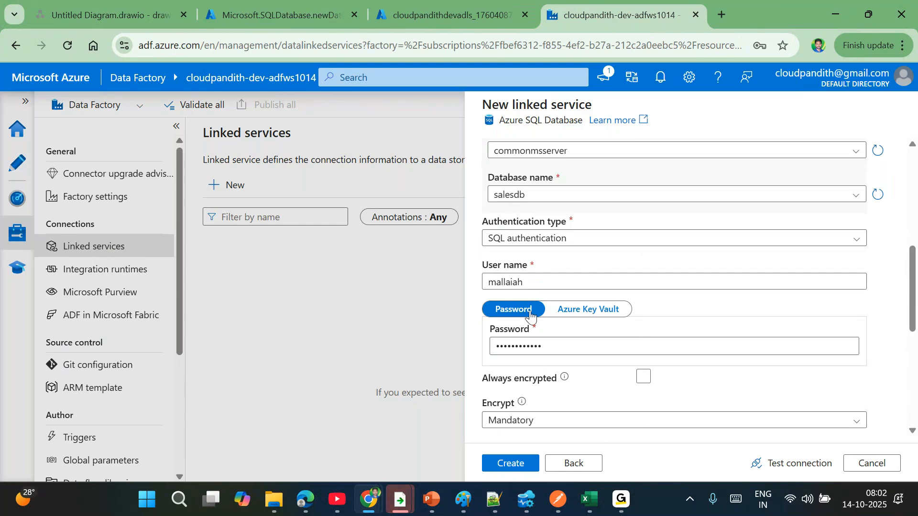
# - Recheck the Database name dropdown, leaving it on salesdb
pyautogui.click(550, 195)
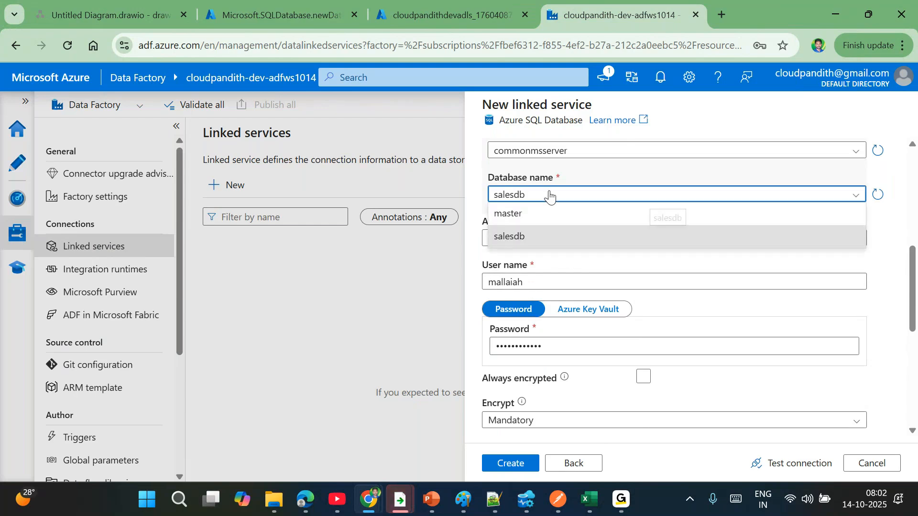
pyautogui.click(599, 177)
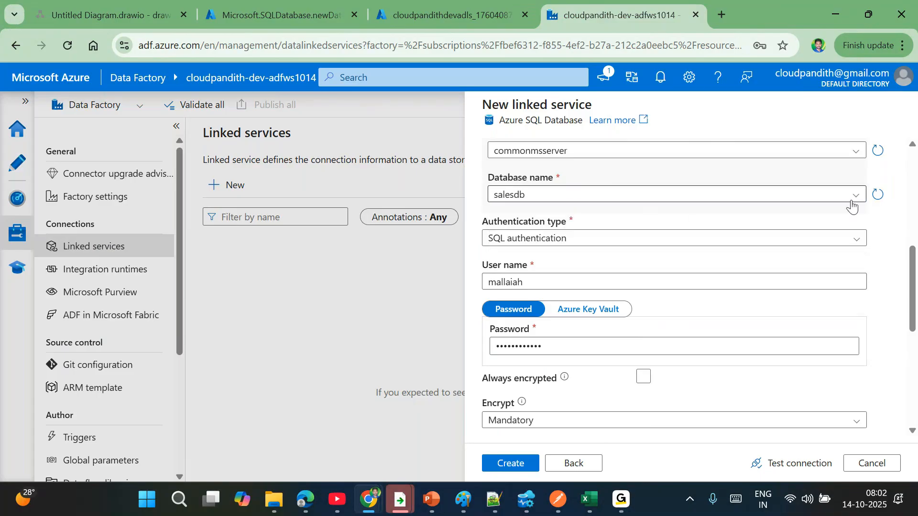
pyautogui.click(854, 197)
pyautogui.click(591, 180)
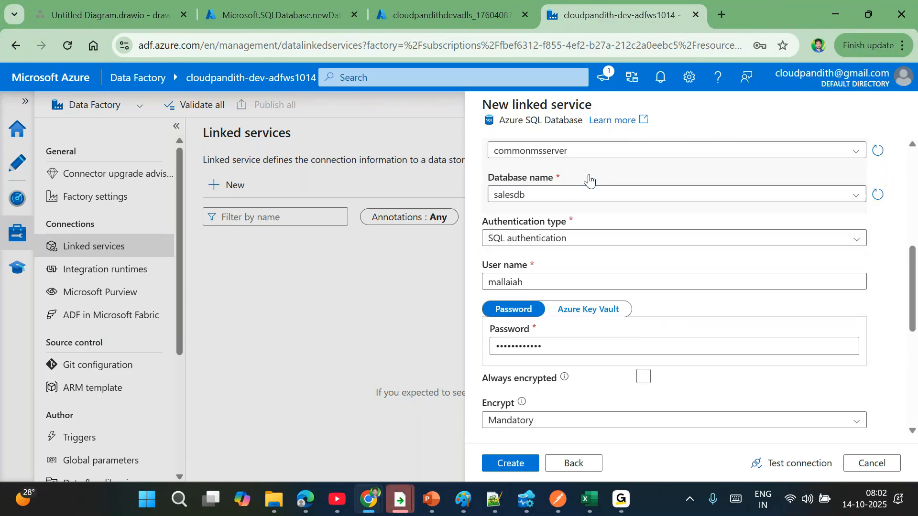
pyautogui.scroll(3, 588, 178)
# - Switch to manual entry and set the database name to the ls_param_dbname dynamic expression
pyautogui.click(613, 174)
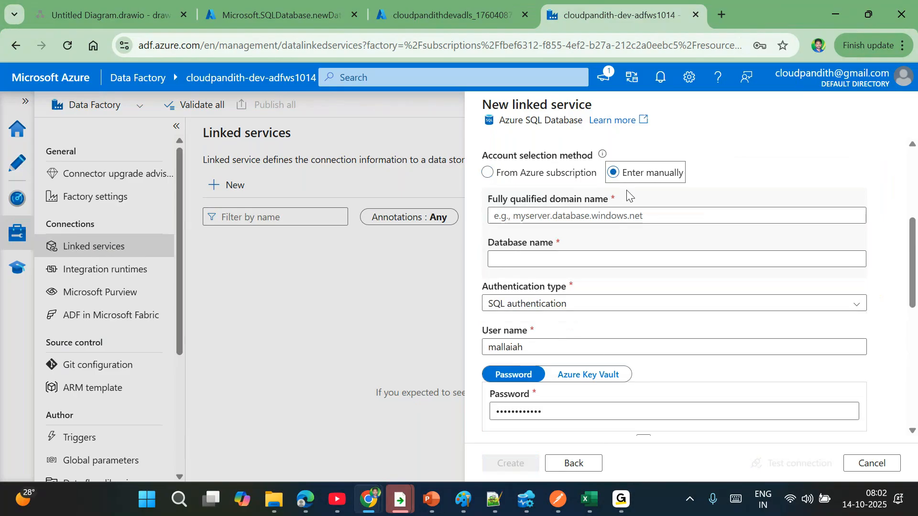
pyautogui.click(505, 259)
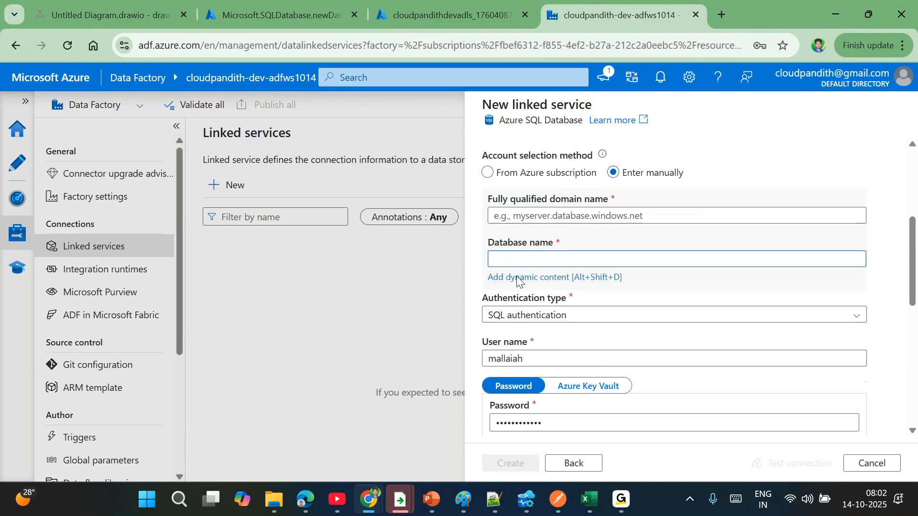
pyautogui.click(516, 277)
pyautogui.click(558, 392)
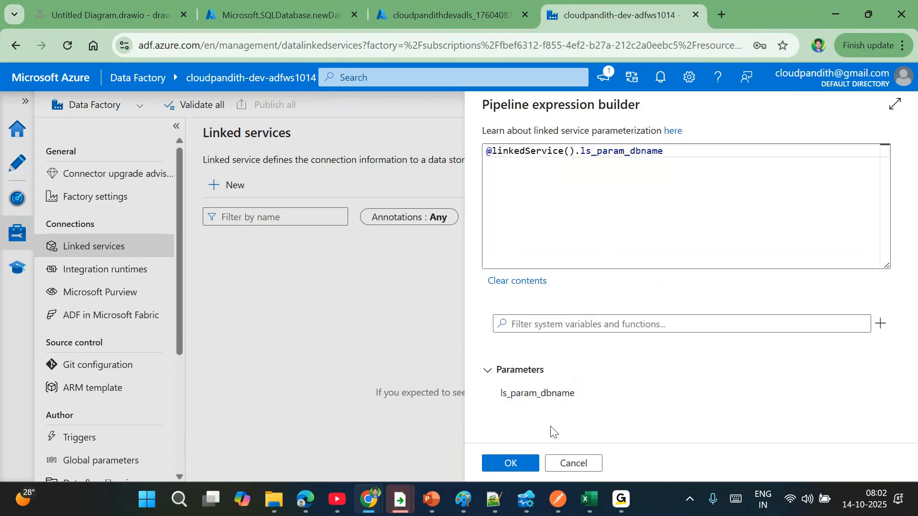
pyautogui.click(511, 463)
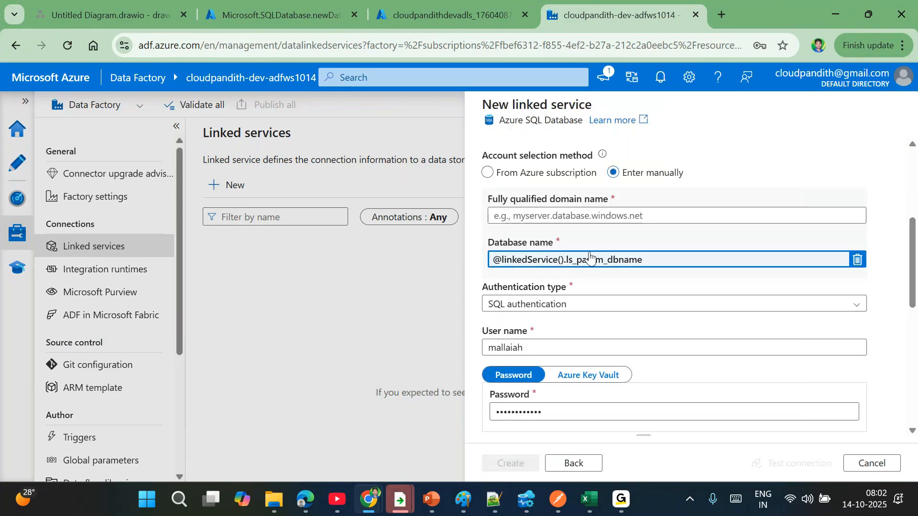
# - Paste the commonmsserver.database.windows.net server name copied from the financedb overview
pyautogui.click(540, 211)
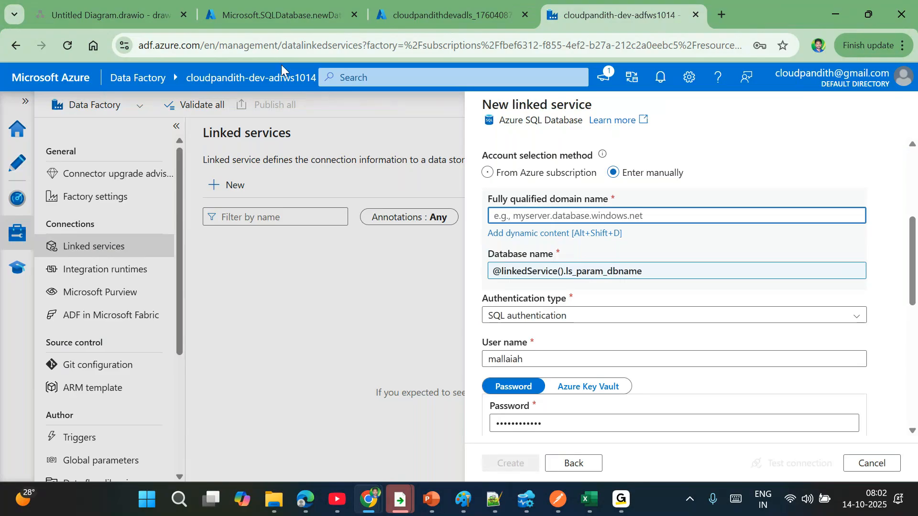
pyautogui.click(275, 15)
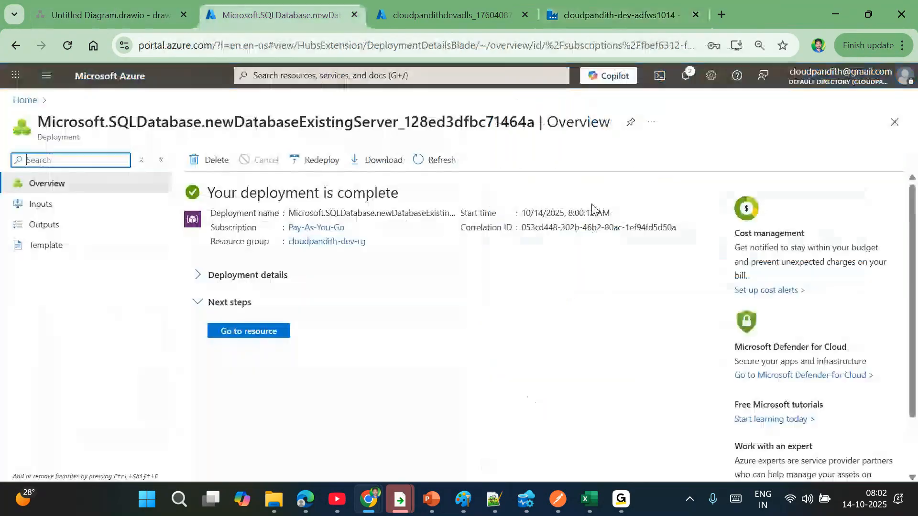
pyautogui.click(259, 335)
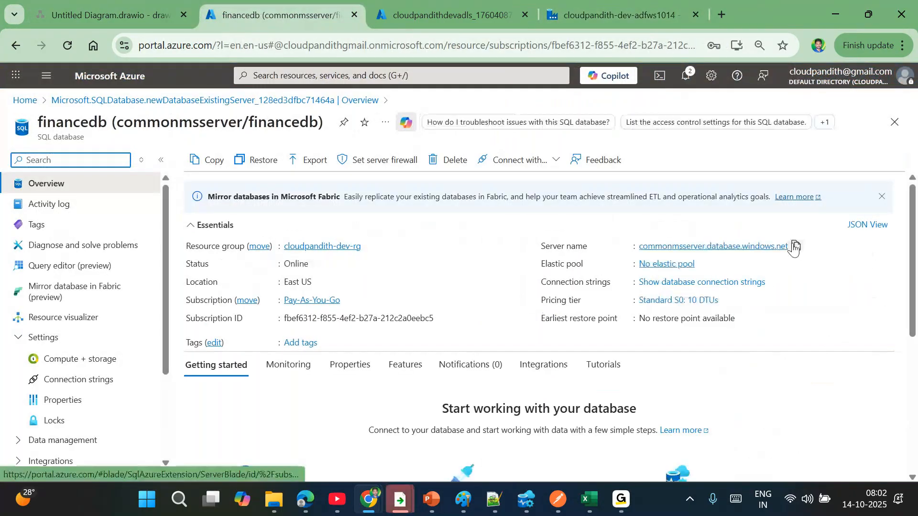
pyautogui.click(597, 10)
pyautogui.write('commonmsserver.database.windows.net')
# - Rename the linked service from LS_SQLDB_Salesdb to LS_SQLDB
pyautogui.scroll(5, 525, 237)
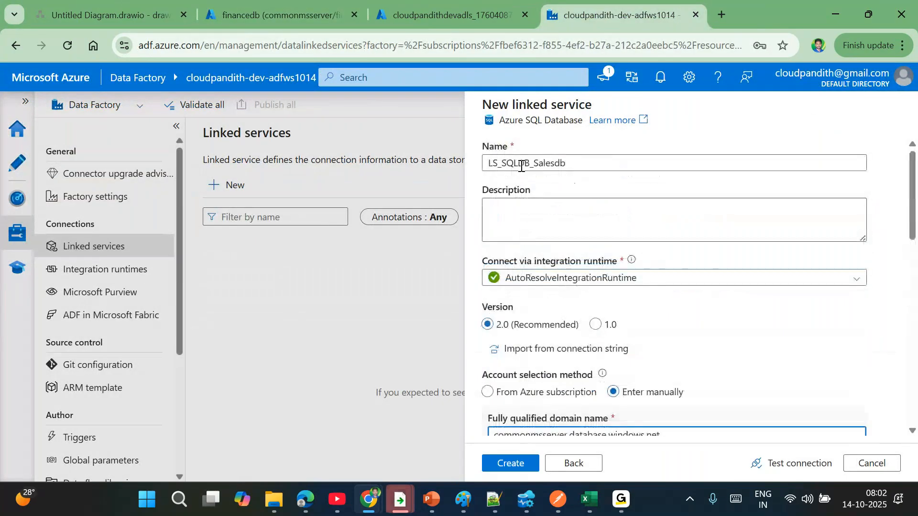
pyautogui.moveTo(534, 163); pyautogui.dragTo(588, 170)
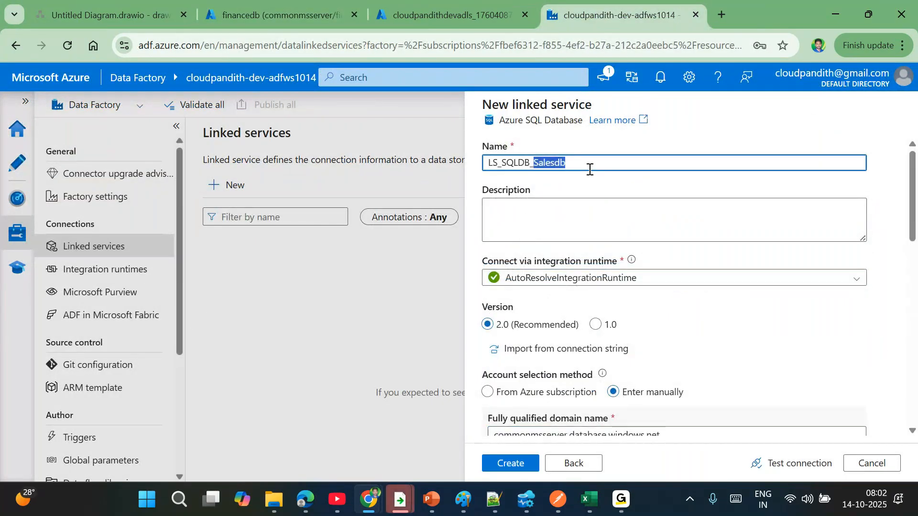
pyautogui.press('BackSpace')
pyautogui.press('BackSpace')
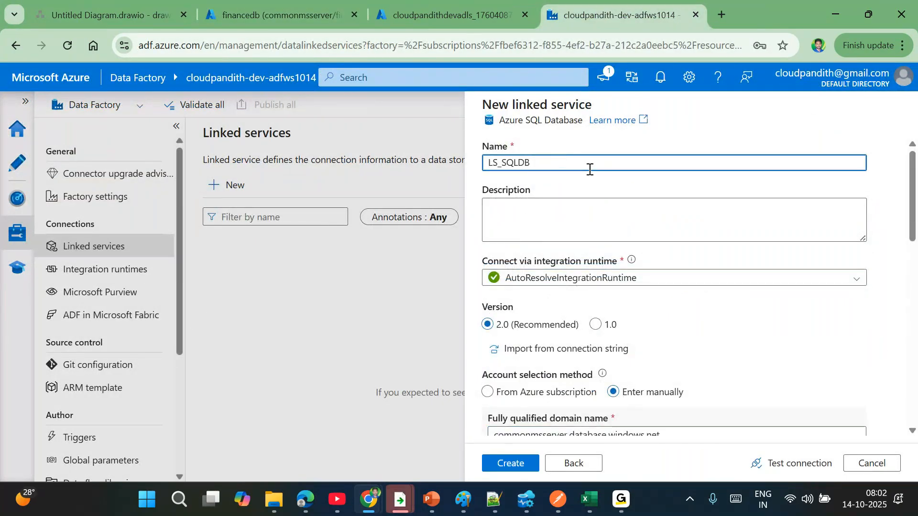
# - Verify the server name and credentials, then run Test connection
pyautogui.scroll(-3, 607, 244)
pyautogui.scroll(-2, 561, 274)
pyautogui.doubleClick(548, 217)
pyautogui.hotkey('ctrl', 'a')
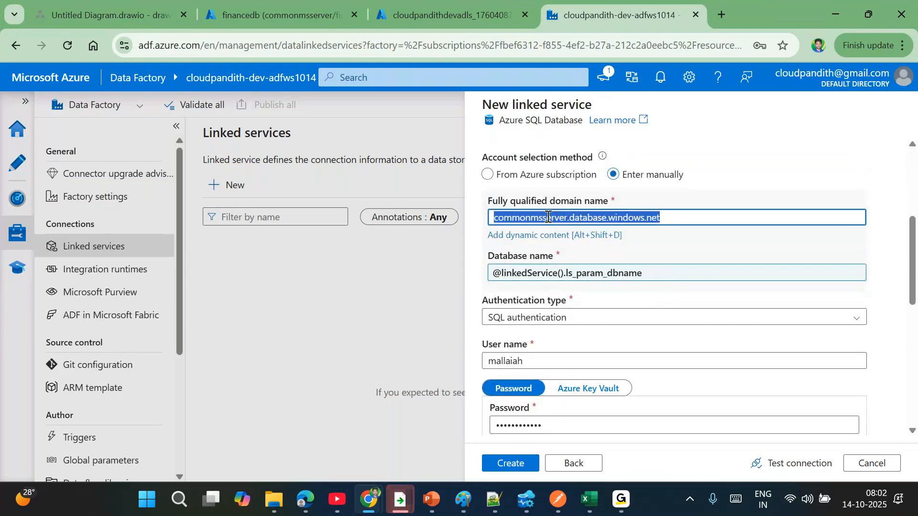
pyautogui.scroll(-1, 608, 226)
pyautogui.click(513, 309)
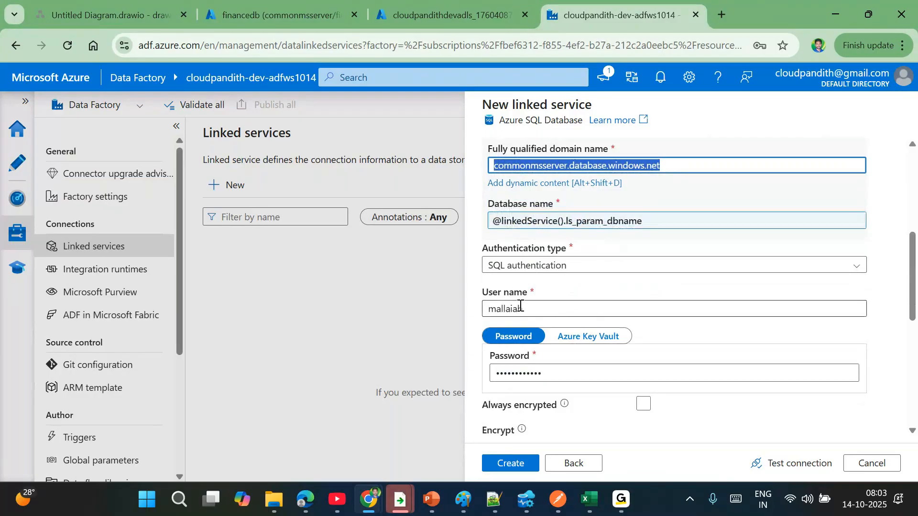
pyautogui.hotkey('ctrl', 'a')
pyautogui.click(521, 378)
pyautogui.hotkey('ctrl', 'a')
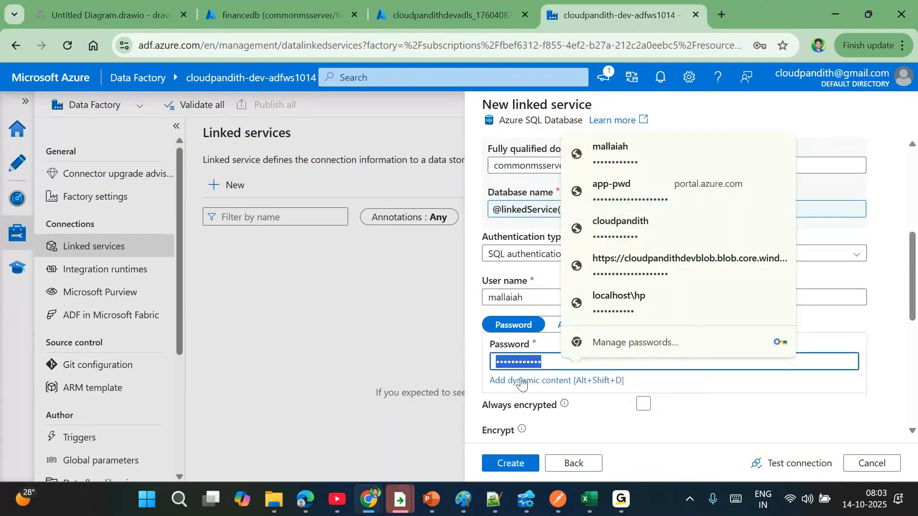
pyautogui.click(793, 463)
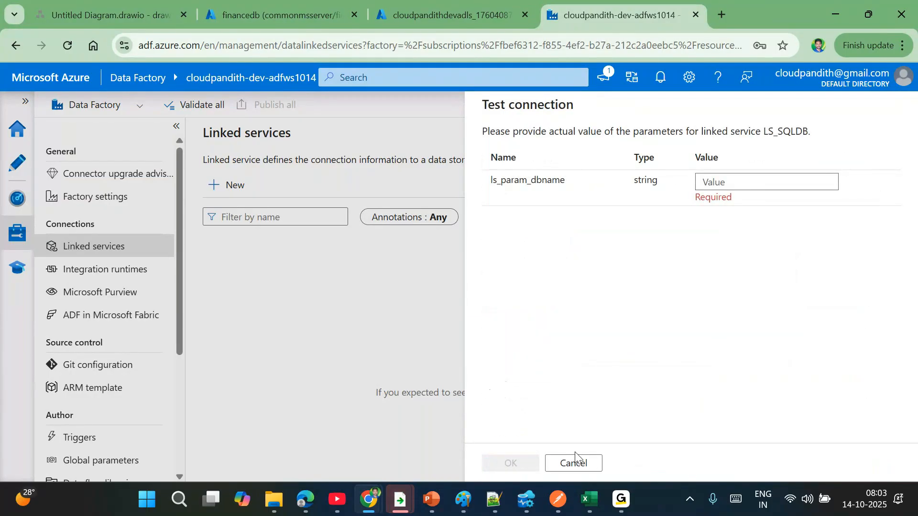
# - Test the connection with ls_param_dbname set to salesdb
pyautogui.click(728, 183)
pyautogui.write('salesdb')
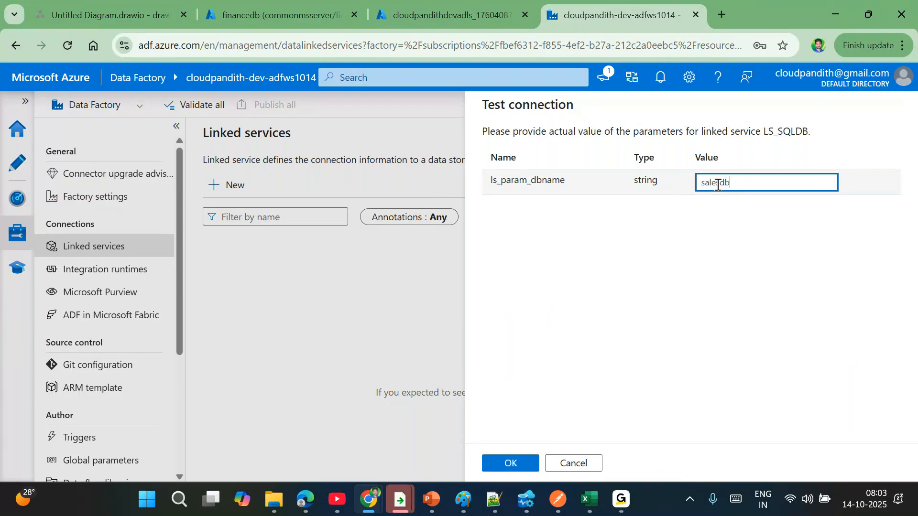
pyautogui.click(511, 463)
pyautogui.scroll(-3, 760, 363)
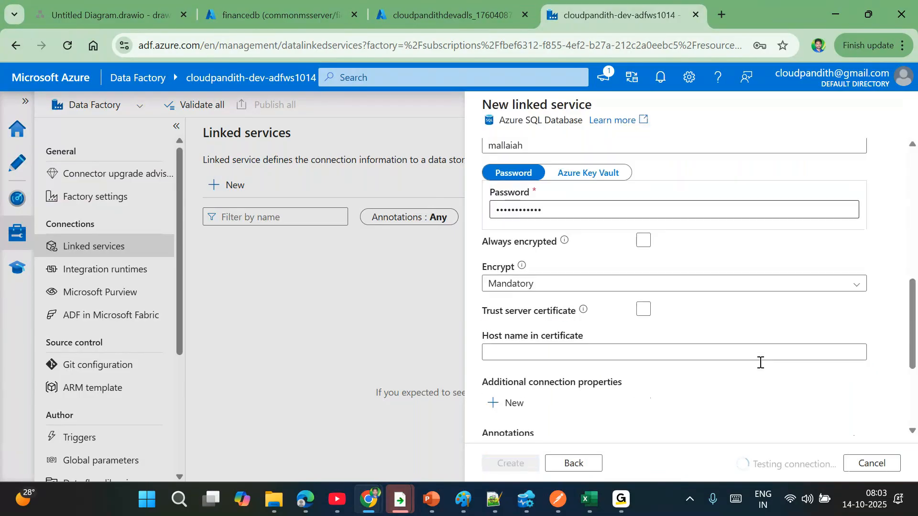
pyautogui.scroll(-1, 760, 363)
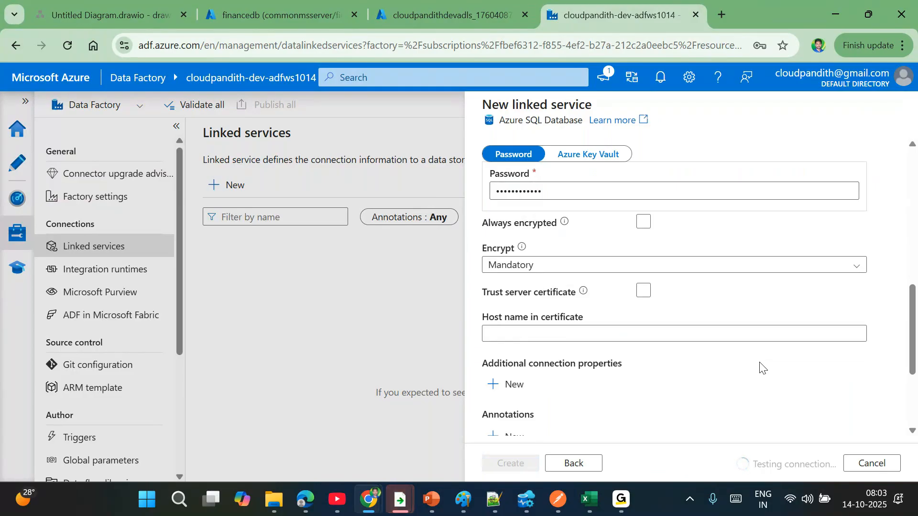
pyautogui.click(781, 471)
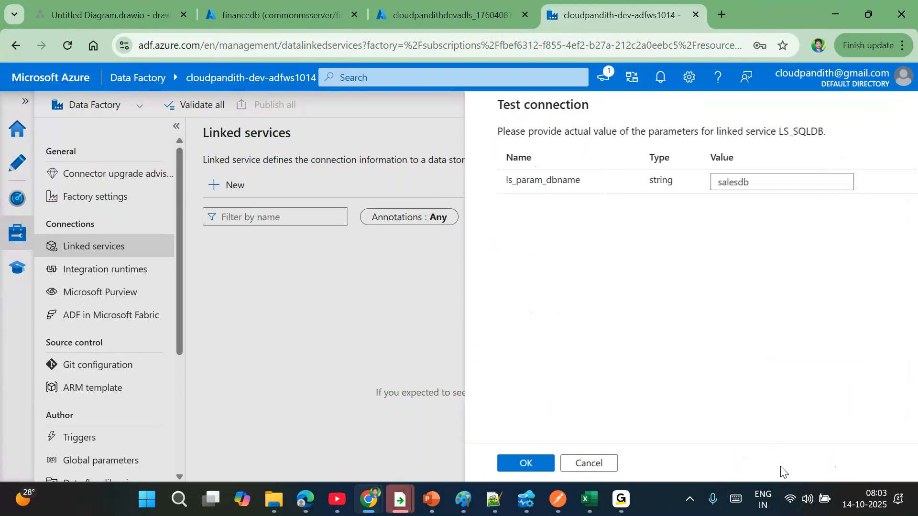
# - Retest with ls_param_dbname set to financedb, then create the LS_SQLDB linked service
pyautogui.click(742, 182)
pyautogui.hotkey('ctrl', 'a')
pyautogui.write('financedb')
pyautogui.click(501, 464)
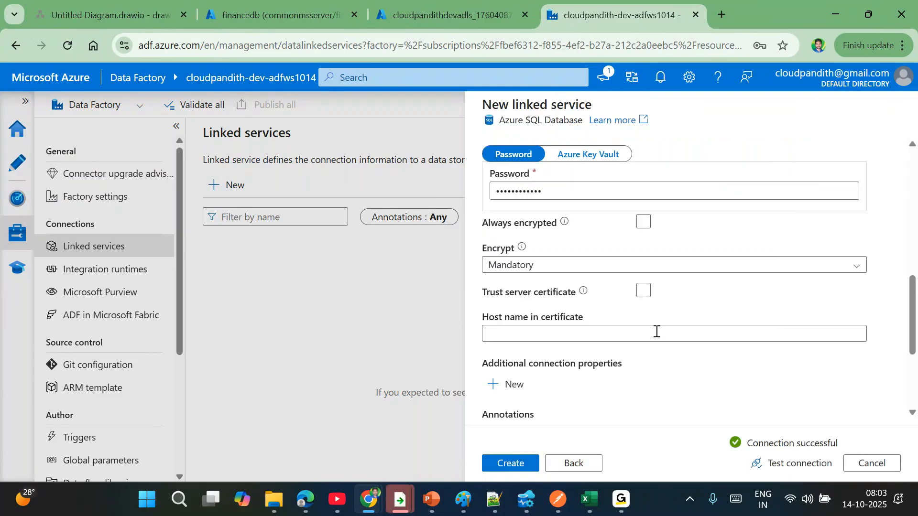
pyautogui.scroll(10, 656, 331)
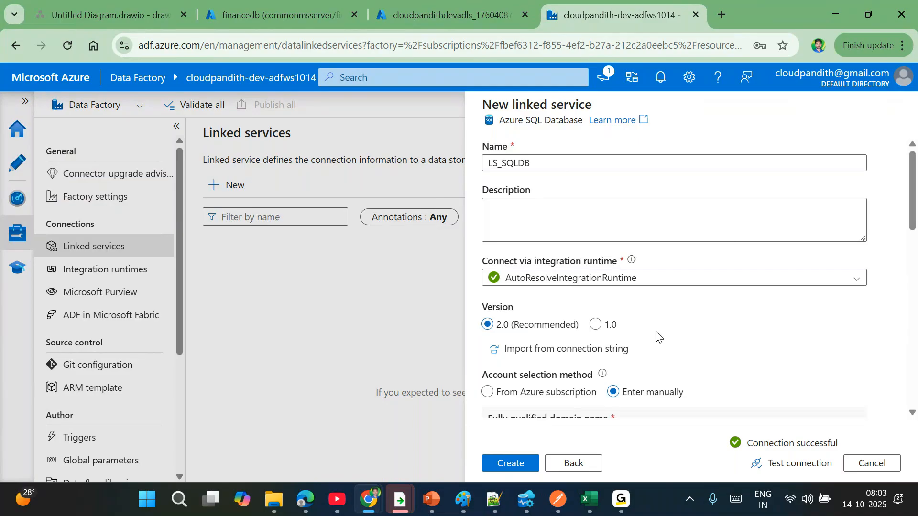
pyautogui.click(513, 464)
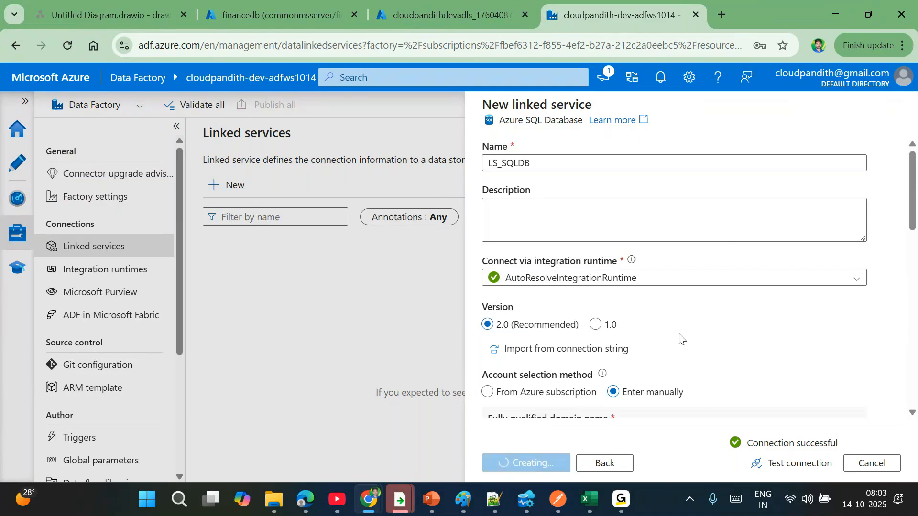
pyautogui.scroll(-4, 678, 338)
pyautogui.scroll(3, 681, 338)
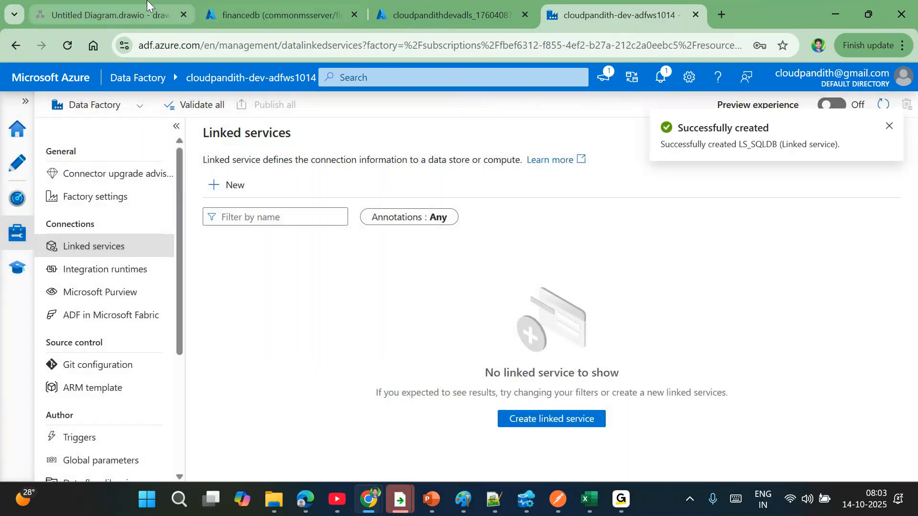
# - Start adding another linked service in Data Factory Studio
pyautogui.click(110, 15)
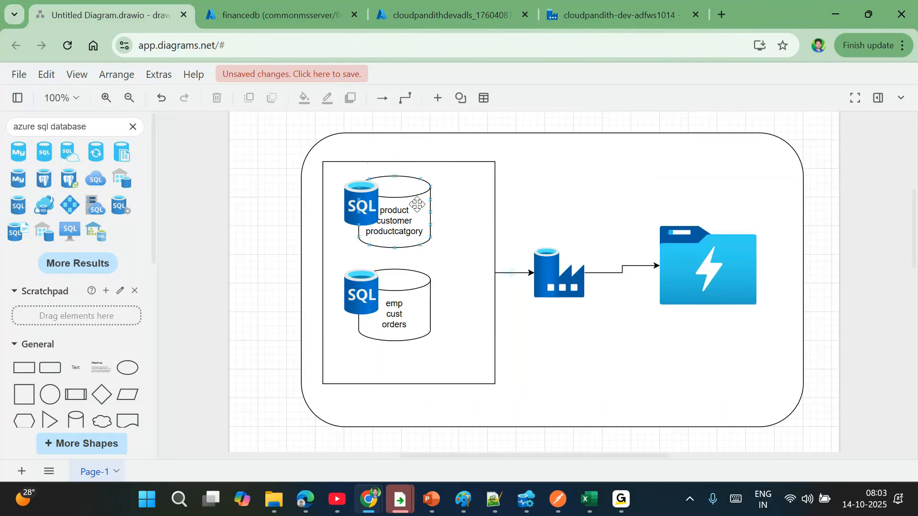
pyautogui.click(444, 284)
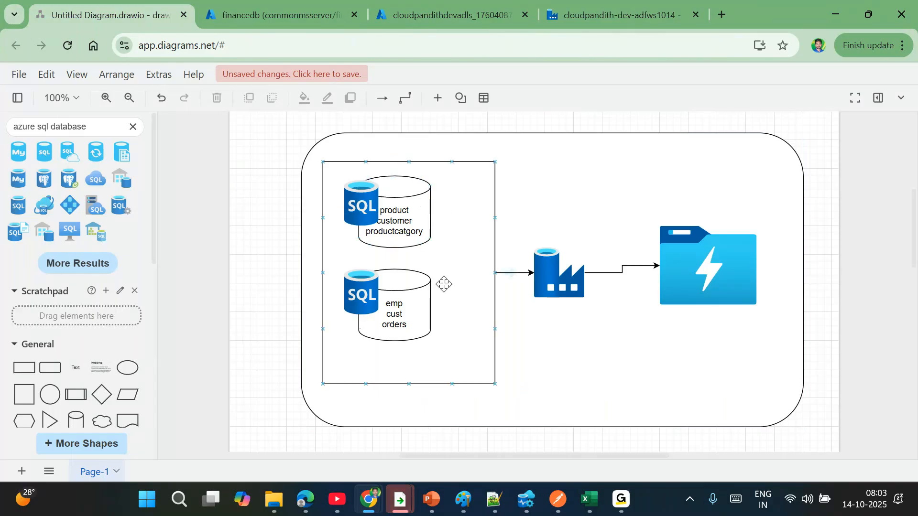
pyautogui.click(583, 20)
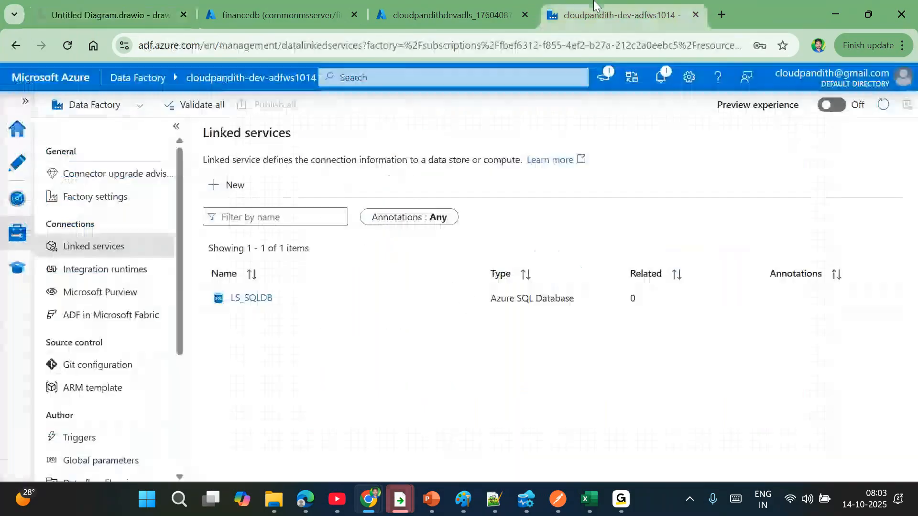
pyautogui.click(237, 187)
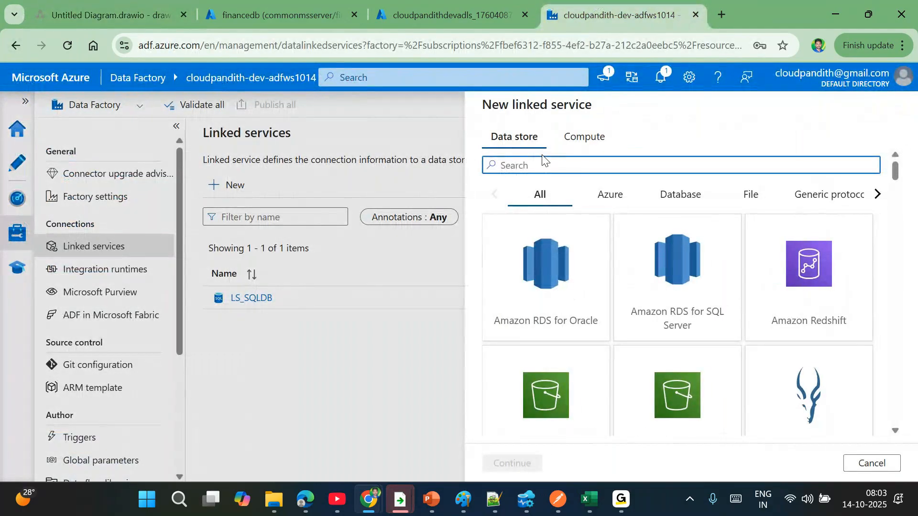
# - Draw a connector out from the bottom of the SQL databases rectangle in draw.io
pyautogui.click(110, 15)
pyautogui.click(392, 218)
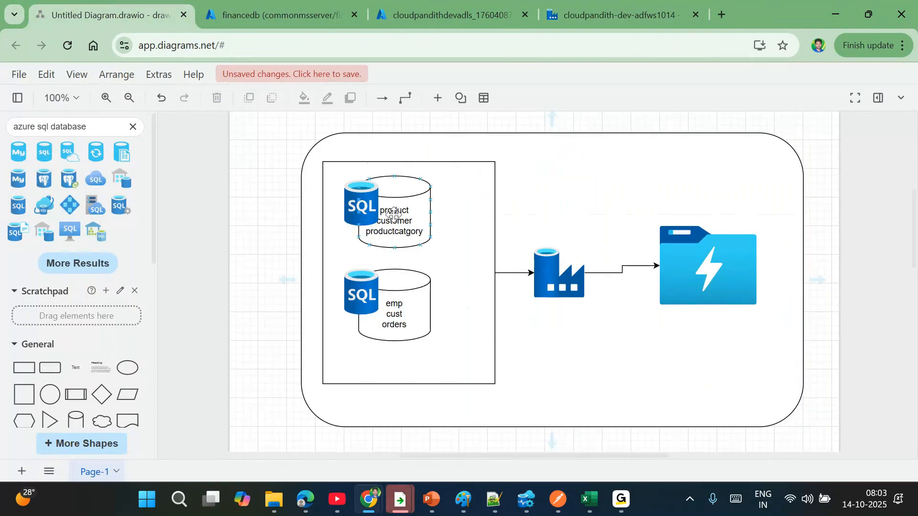
pyautogui.click(491, 385)
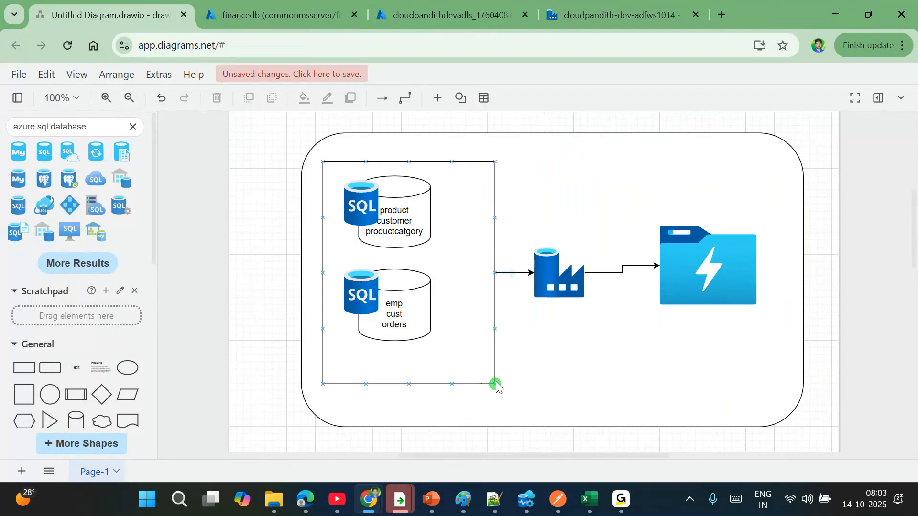
pyautogui.moveTo(495, 385); pyautogui.dragTo(431, 239)
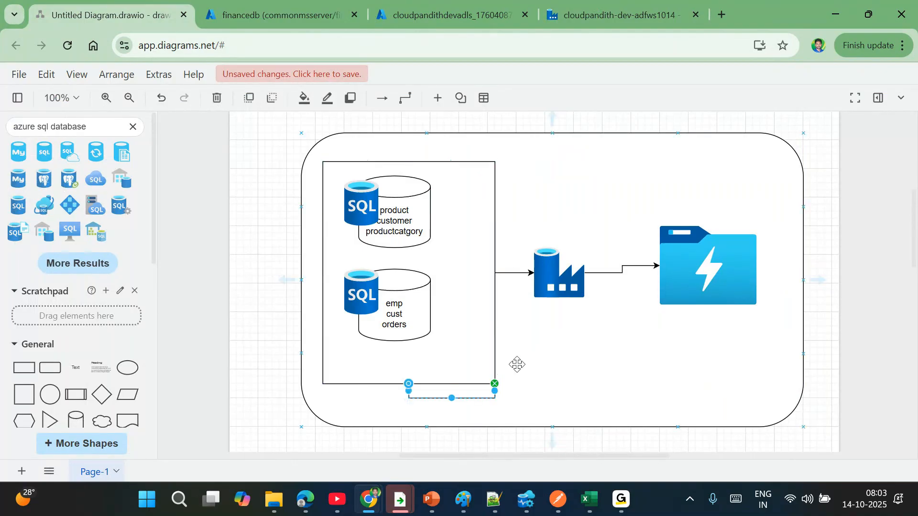
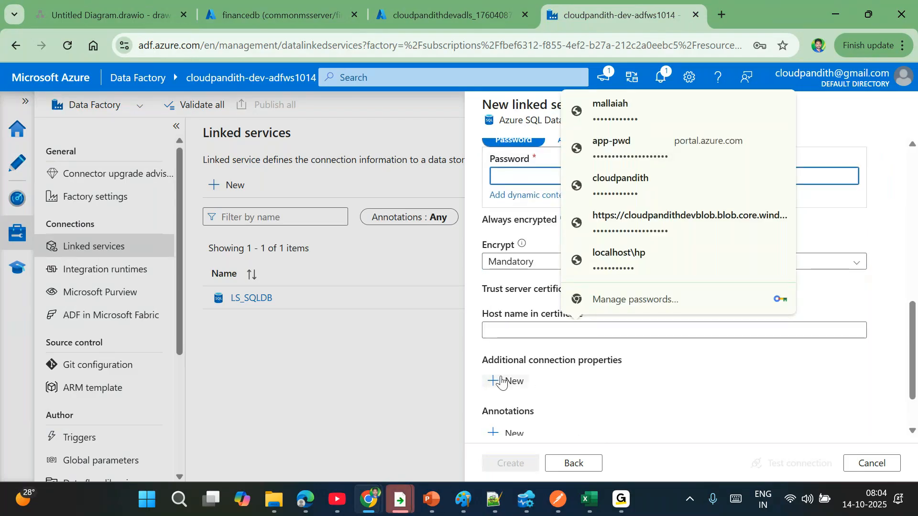
# - Expand the linked service's Parameters section and add four parameter rows
pyautogui.scroll(-2, 540, 385)
pyautogui.click(526, 393)
pyautogui.scroll(-1, 492, 399)
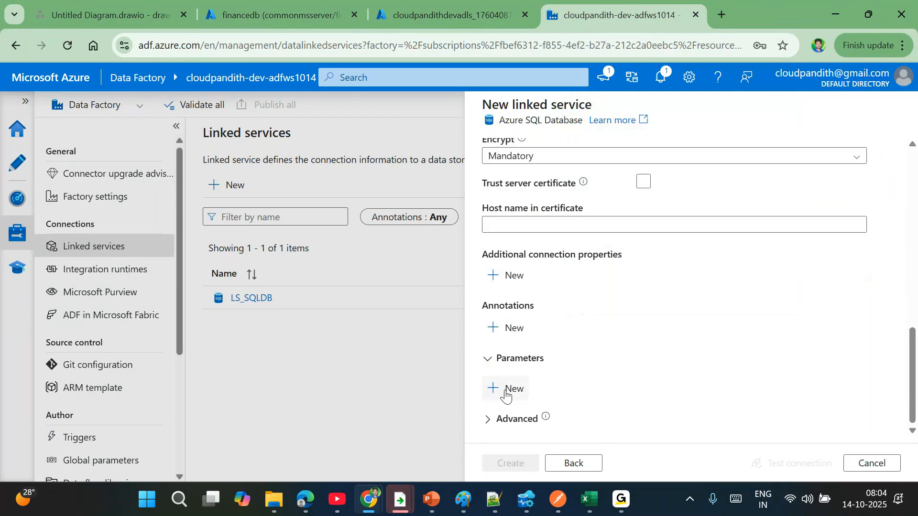
pyautogui.click(506, 391)
pyautogui.scroll(-2, 507, 396)
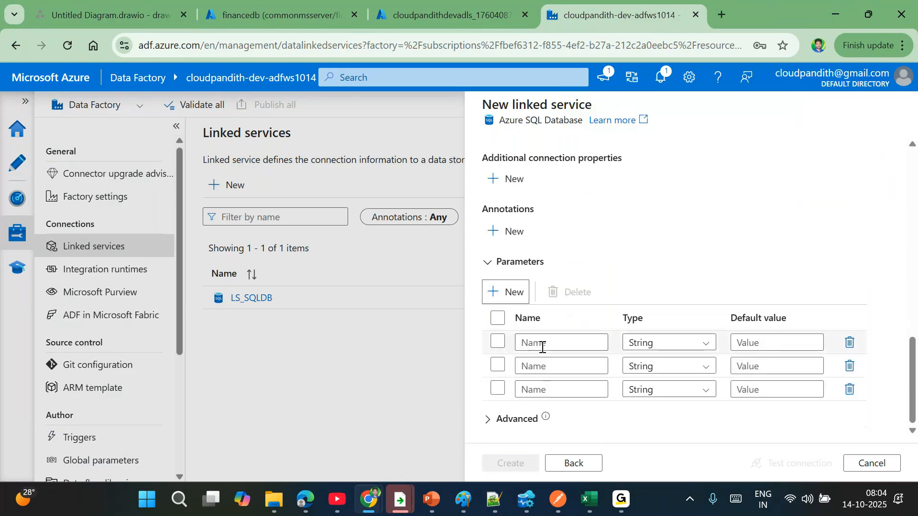
pyautogui.click(516, 293)
# - Name the four parameters servername, dbname, username and secrename
pyautogui.click(539, 339)
pyautogui.write('sere')
pyautogui.press('BackSpace')
pyautogui.write('vername')
pyautogui.click(532, 362)
pyautogui.write('dbname')
pyautogui.click(534, 390)
pyautogui.write('username')
pyautogui.click(525, 412)
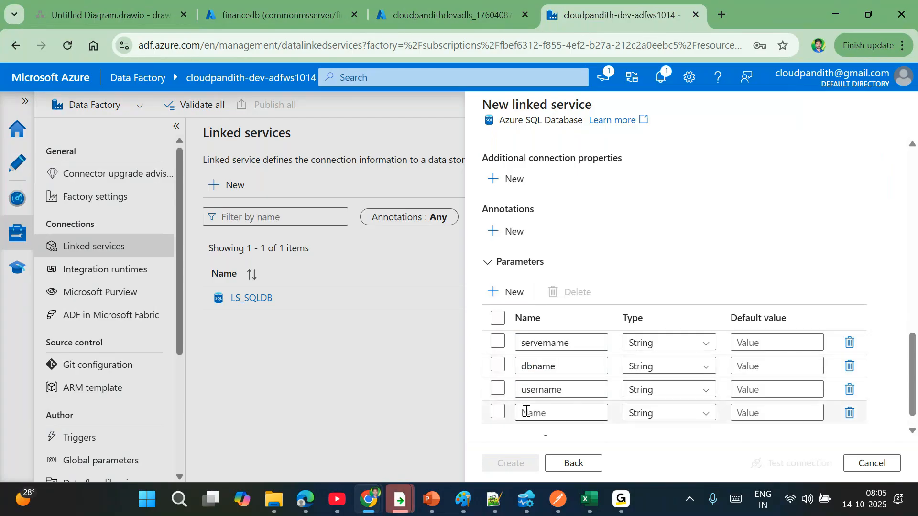
pyautogui.write('secrename')
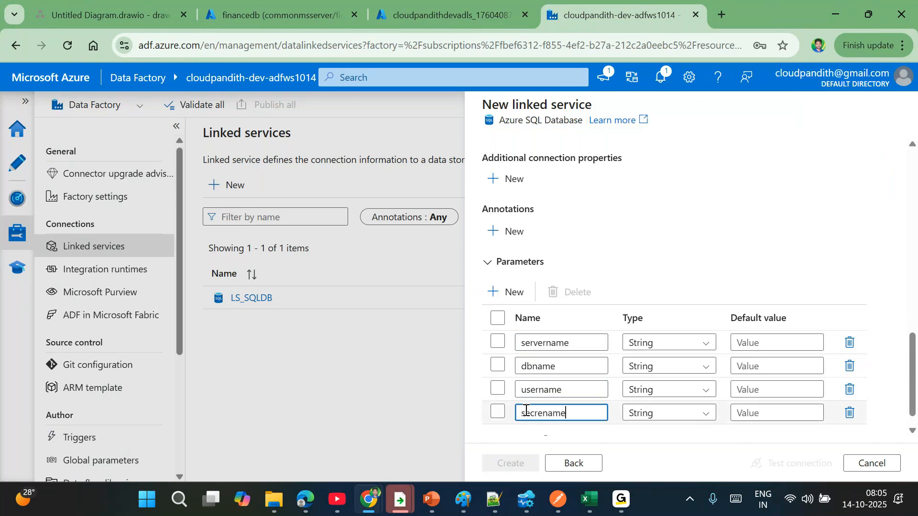
pyautogui.click(605, 273)
pyautogui.scroll(6, 604, 273)
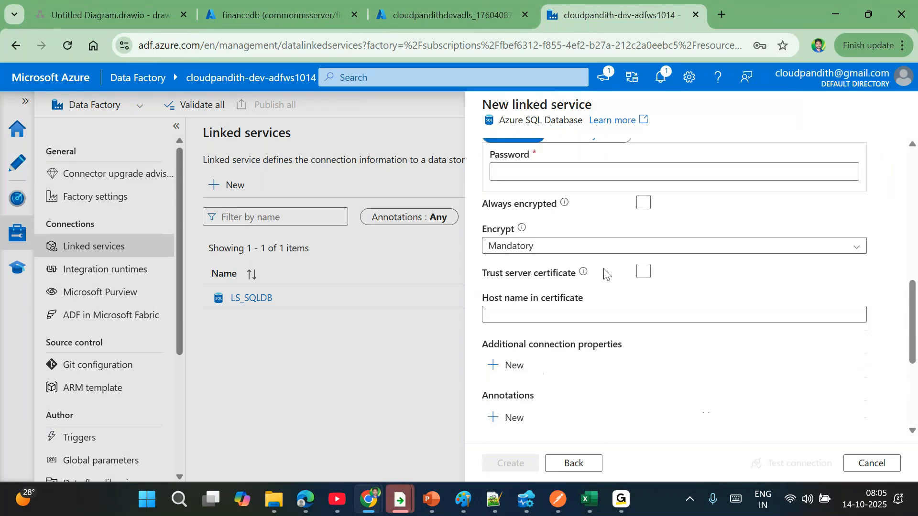
pyautogui.click(518, 172)
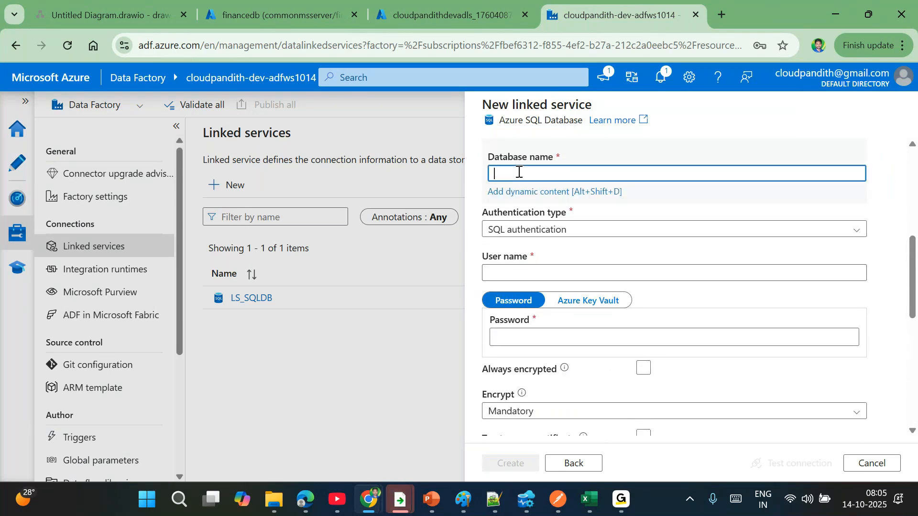
# - Set the domain name and database name to the servername and dbname parameter expressions
pyautogui.scroll(2, 521, 181)
pyautogui.click(521, 184)
pyautogui.click(526, 205)
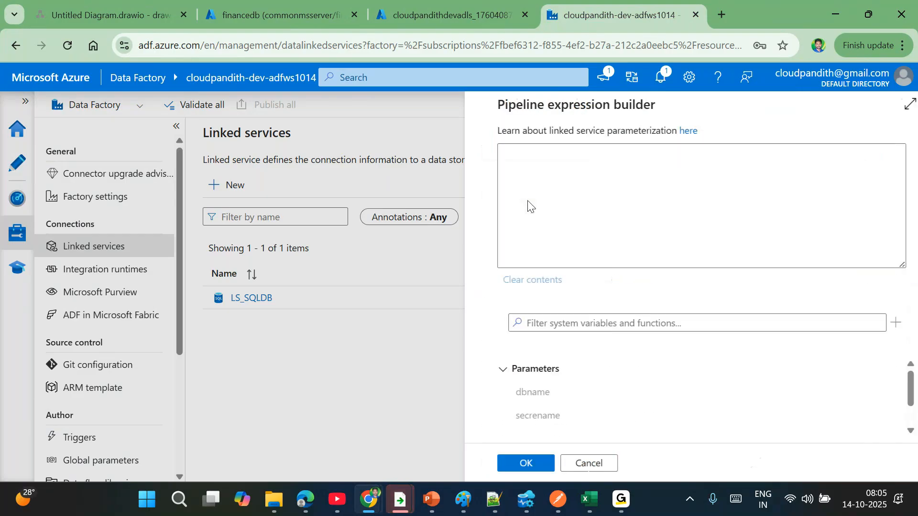
pyautogui.scroll(-2, 539, 393)
pyautogui.click(519, 402)
pyautogui.click(518, 464)
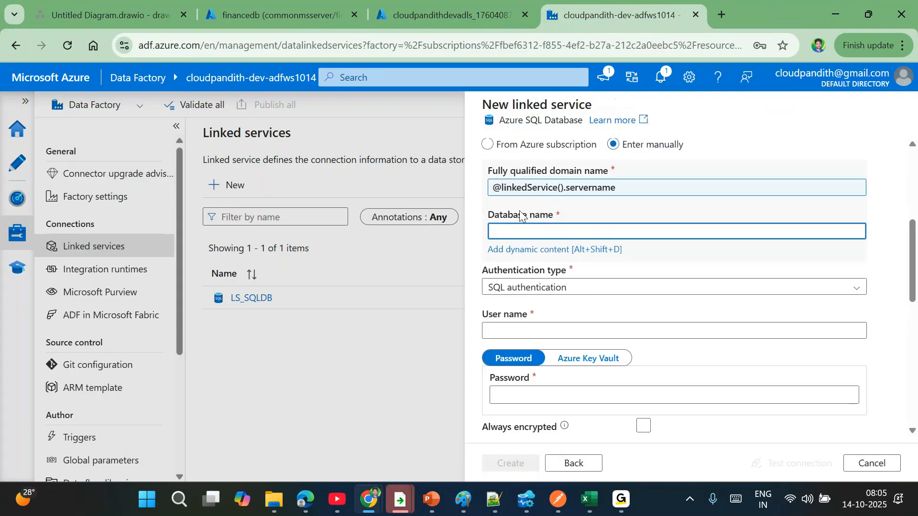
pyautogui.click(509, 249)
pyautogui.scroll(-2, 587, 421)
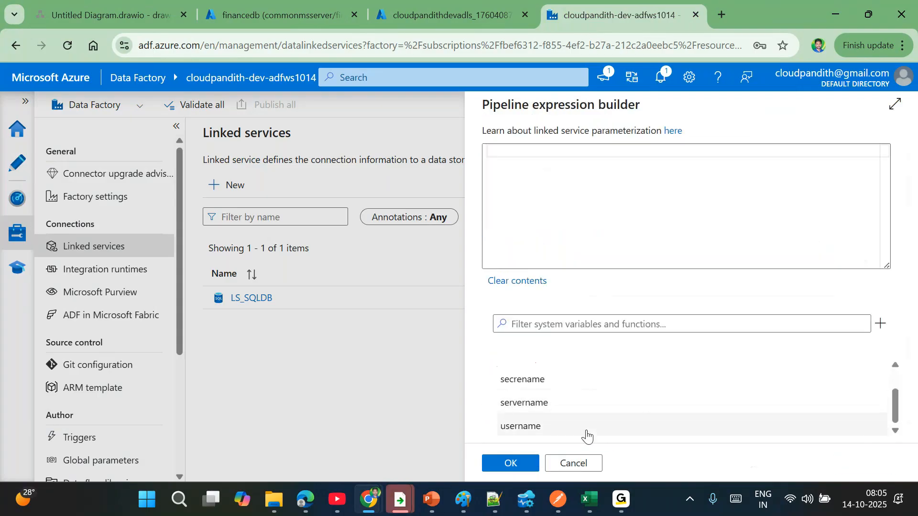
pyautogui.scroll(2, 534, 428)
pyautogui.click(515, 395)
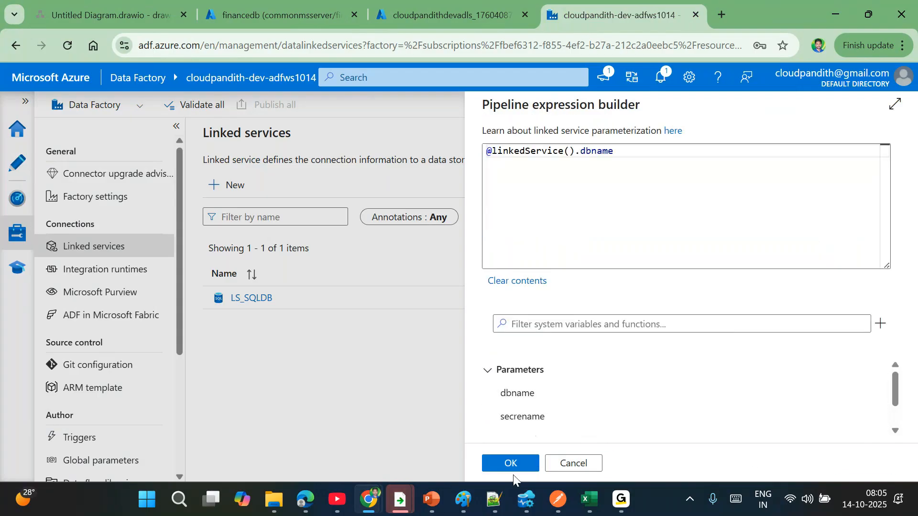
pyautogui.click(506, 465)
# - Set the user name and password to the username and secrename parameter expressions, then select Azure Key Vault
pyautogui.click(505, 315)
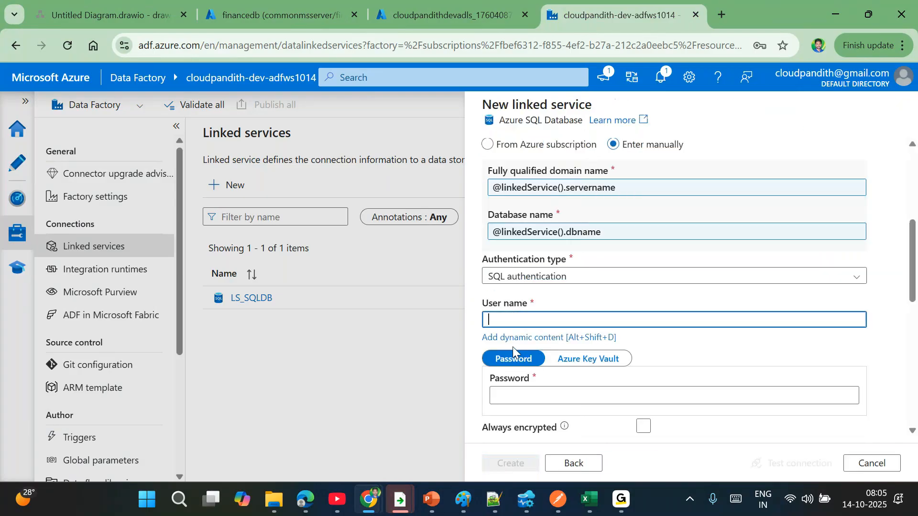
pyautogui.click(509, 337)
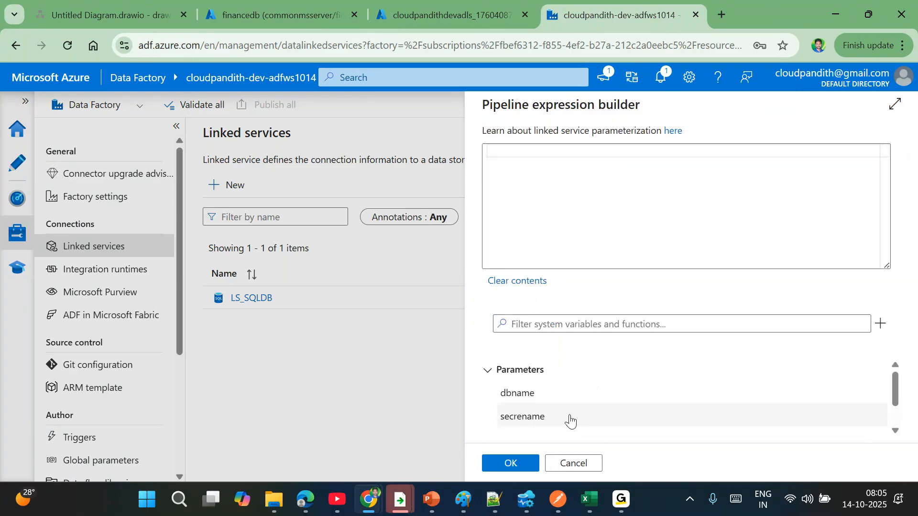
pyautogui.scroll(-2, 526, 419)
pyautogui.click(519, 426)
pyautogui.click(522, 462)
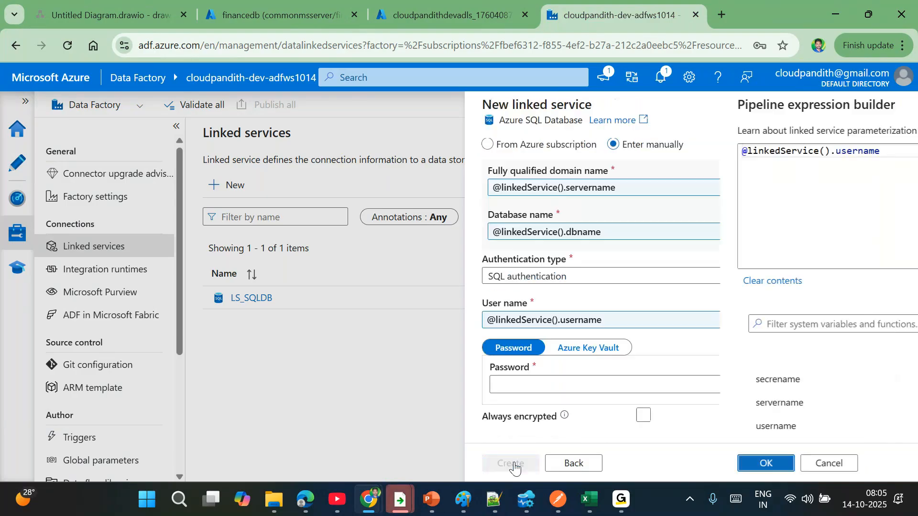
pyautogui.scroll(-2, 533, 311)
pyautogui.click(526, 301)
pyautogui.click(531, 320)
pyautogui.scroll(-2, 605, 416)
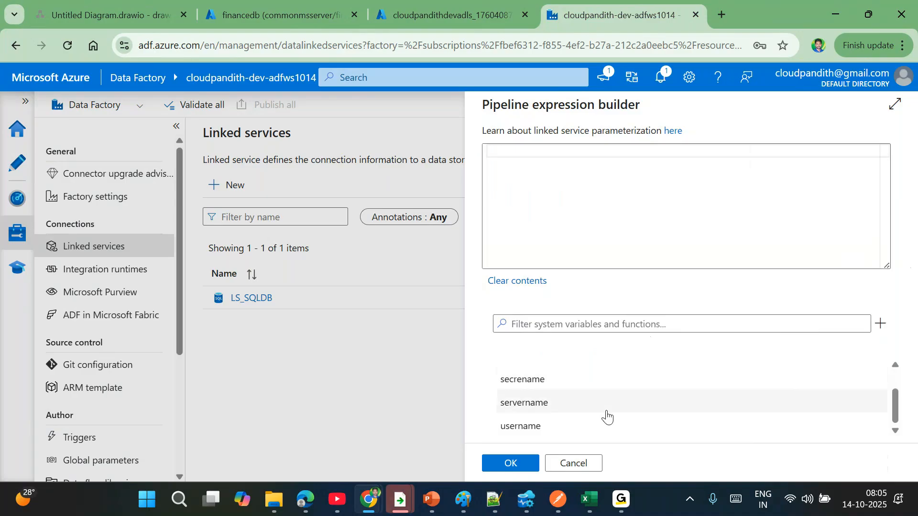
pyautogui.click(562, 380)
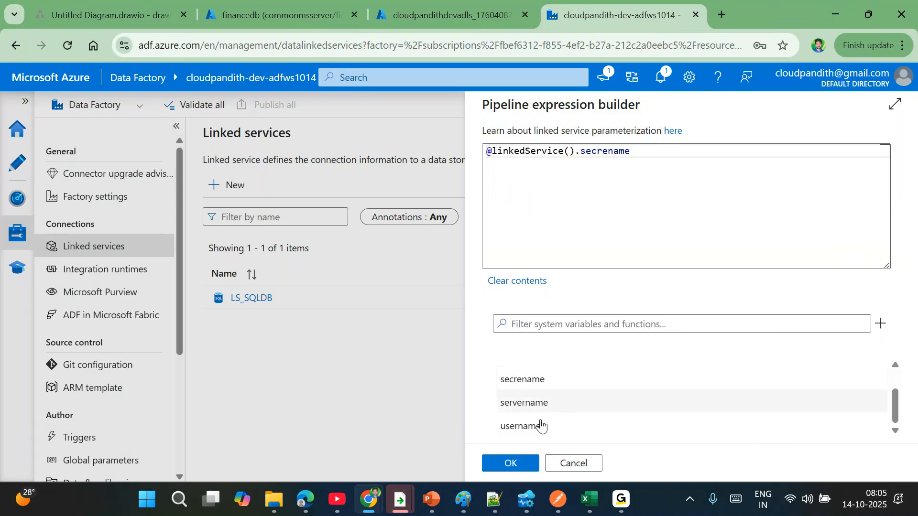
pyautogui.click(511, 463)
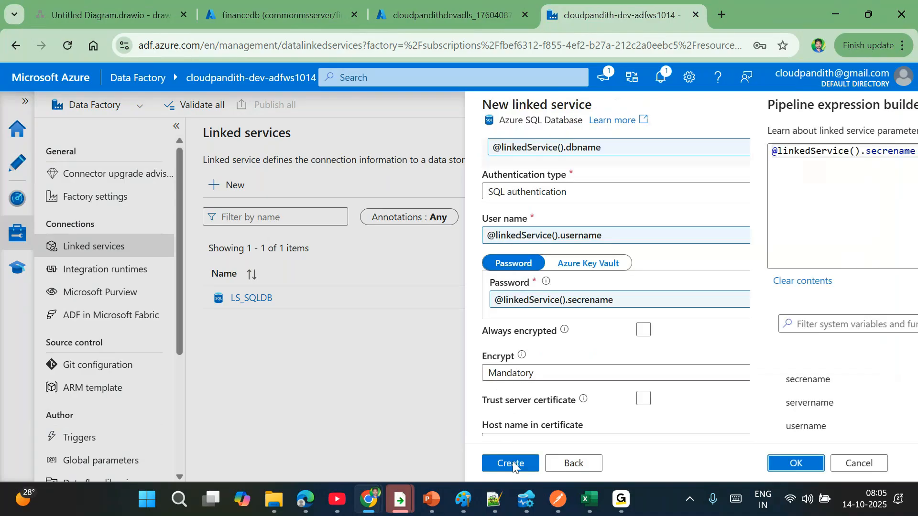
pyautogui.click(588, 264)
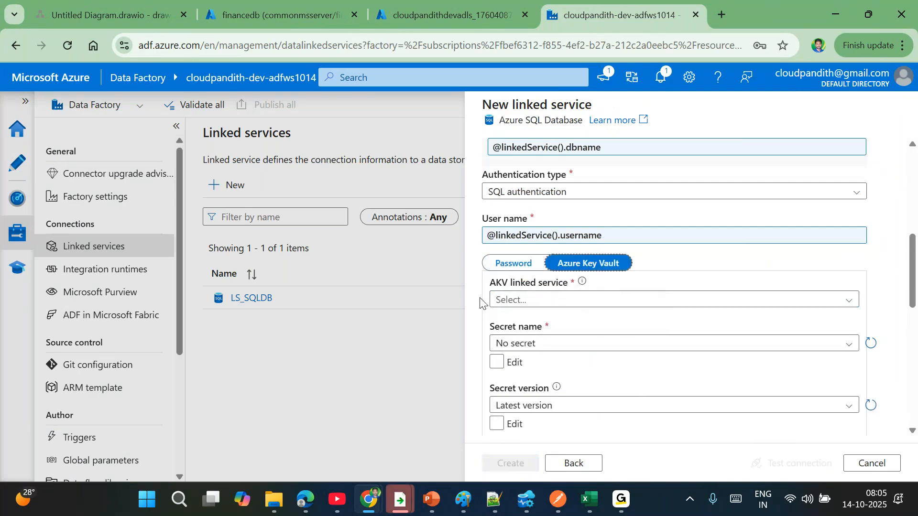
# - Start a new Key Vault linked service, discard it, and revert to a plain password
pyautogui.click(592, 299)
pyautogui.click(511, 344)
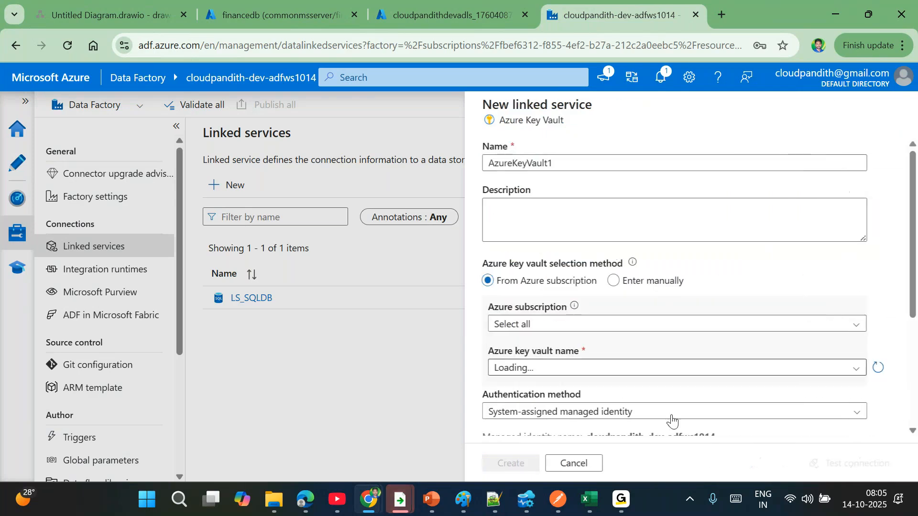
pyautogui.click(574, 463)
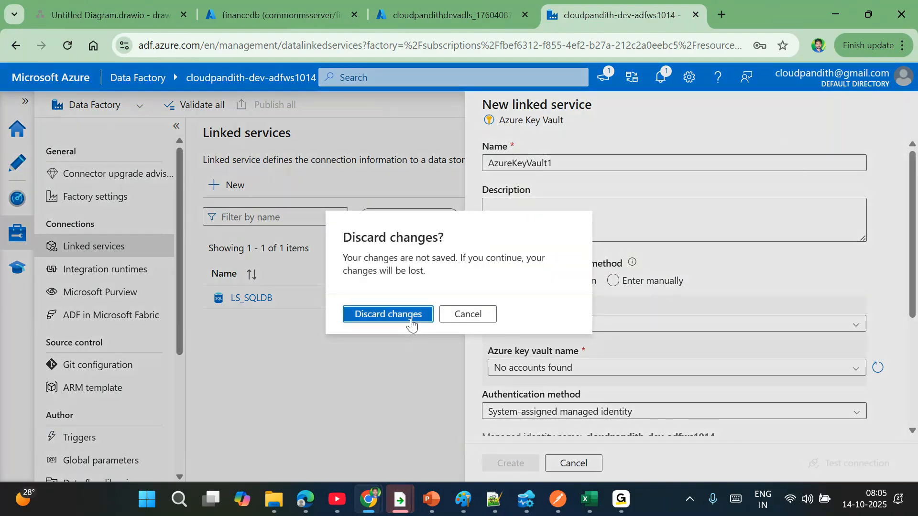
pyautogui.click(388, 314)
pyautogui.click(526, 268)
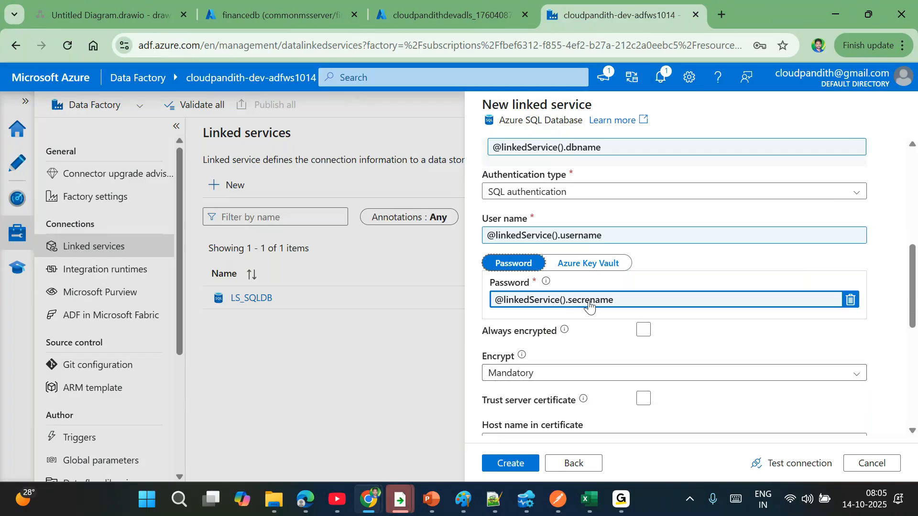
# - Cancel the parameterised SQL linked service and discard its unsaved changes
pyautogui.scroll(1, 589, 306)
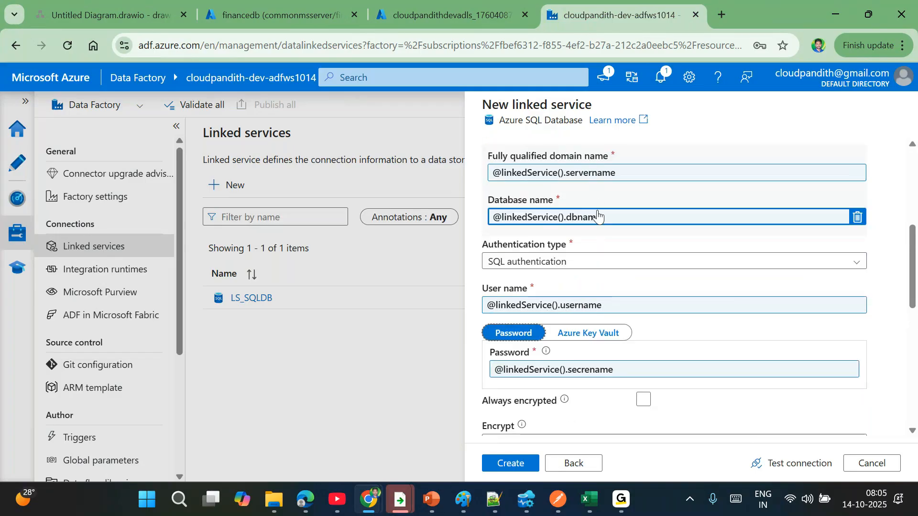
pyautogui.scroll(1, 598, 201)
pyautogui.scroll(2, 598, 212)
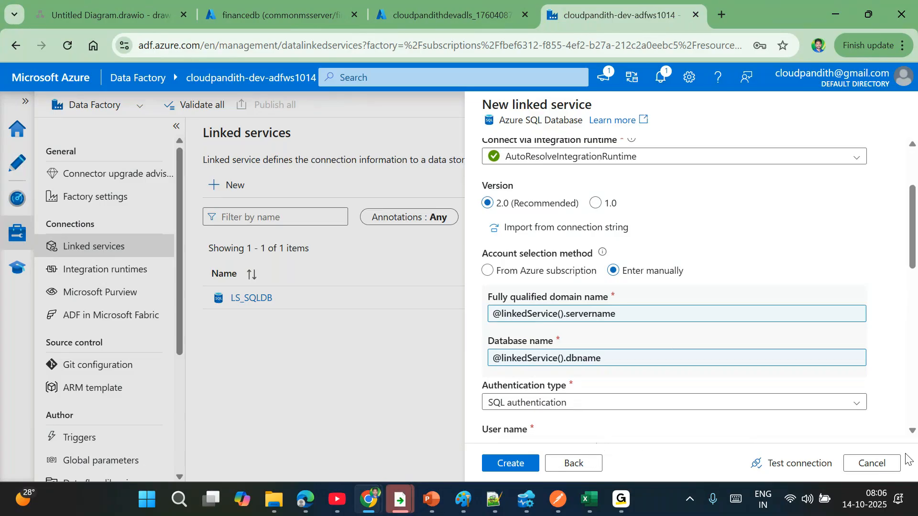
pyautogui.click(872, 463)
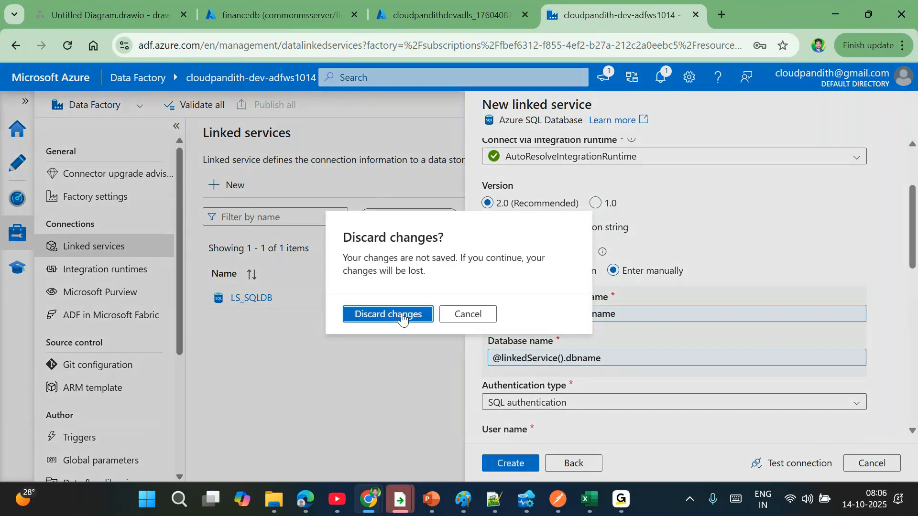
pyautogui.click(403, 318)
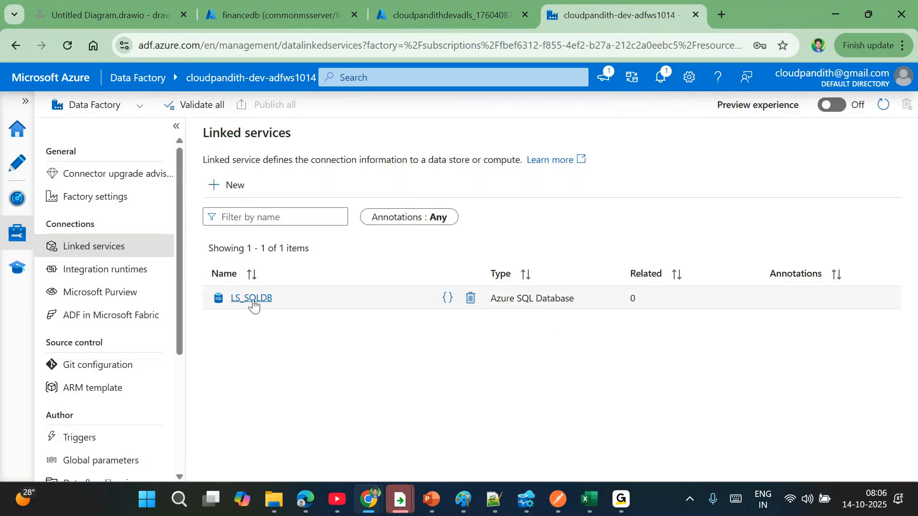
# - Start a new Azure Data Lake Storage Gen2 linked service named LS_ADLSGen2
pyautogui.click(231, 185)
pyautogui.write('2')
pyautogui.doubleClick(544, 292)
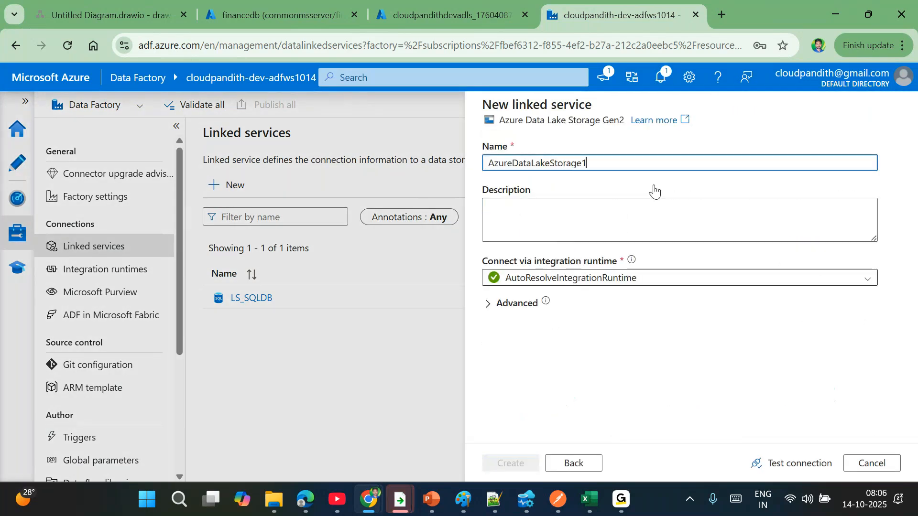
pyautogui.moveTo(589, 164); pyautogui.dragTo(440, 167)
pyautogui.write('LS_SQ')
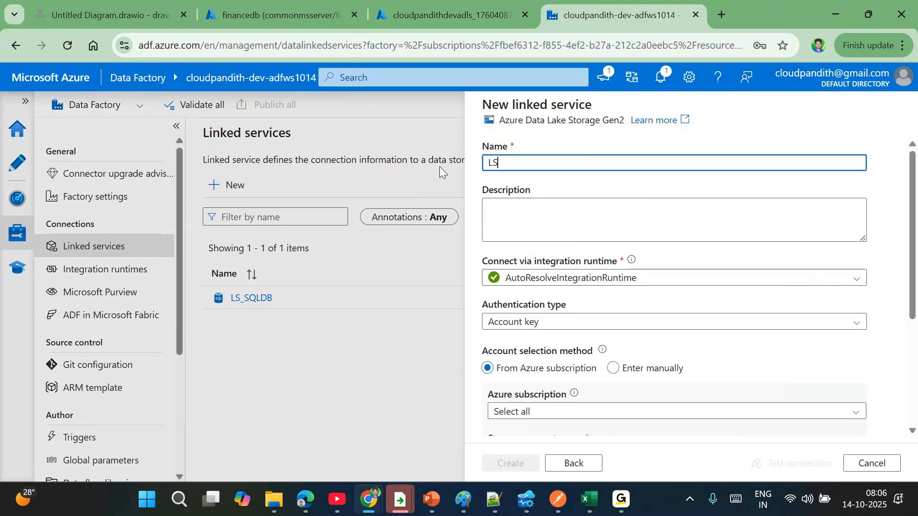
pyautogui.press('BackSpace')
pyautogui.press('BackSpace')
pyautogui.write('ADLSGen2')
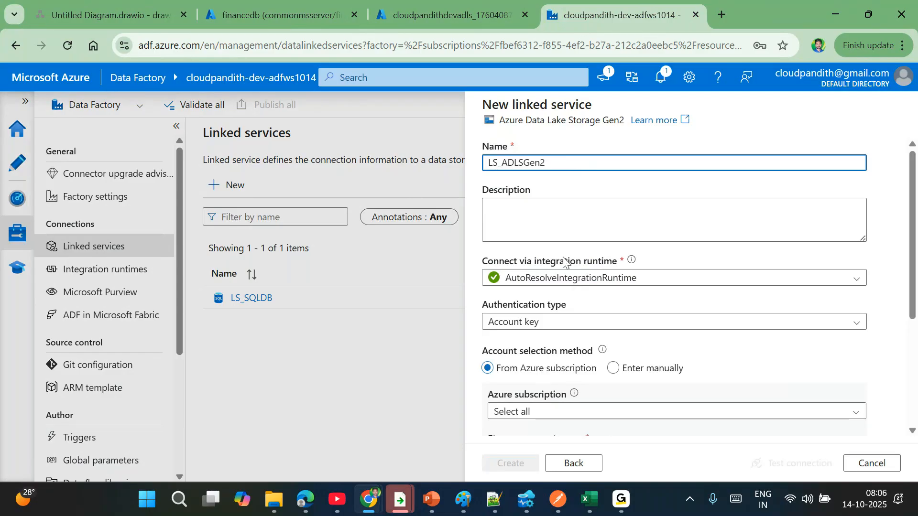
# - Select the Pay-As-You-Go subscription and data lake storage account, test the connection, and create it
pyautogui.scroll(-3, 564, 261)
pyautogui.click(532, 249)
pyautogui.click(533, 278)
pyautogui.click(531, 246)
pyautogui.click(530, 271)
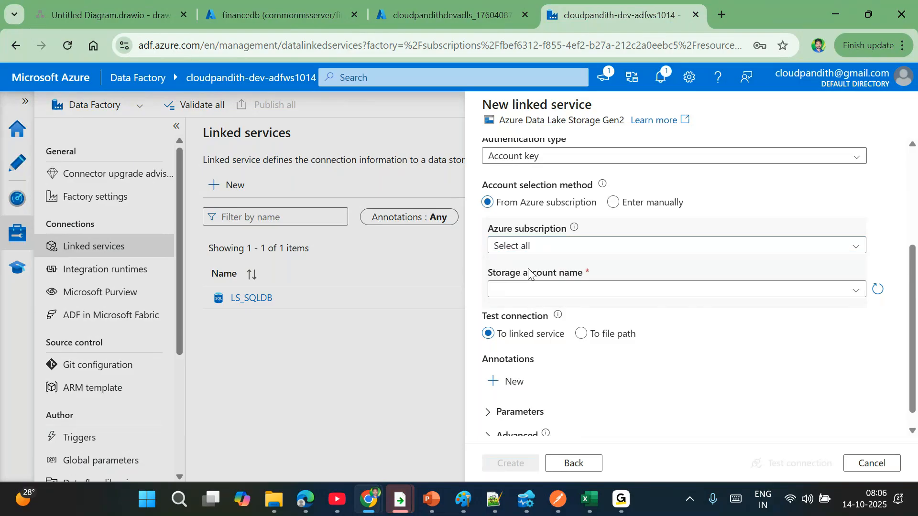
pyautogui.click(521, 248)
pyautogui.click(525, 287)
pyautogui.click(521, 294)
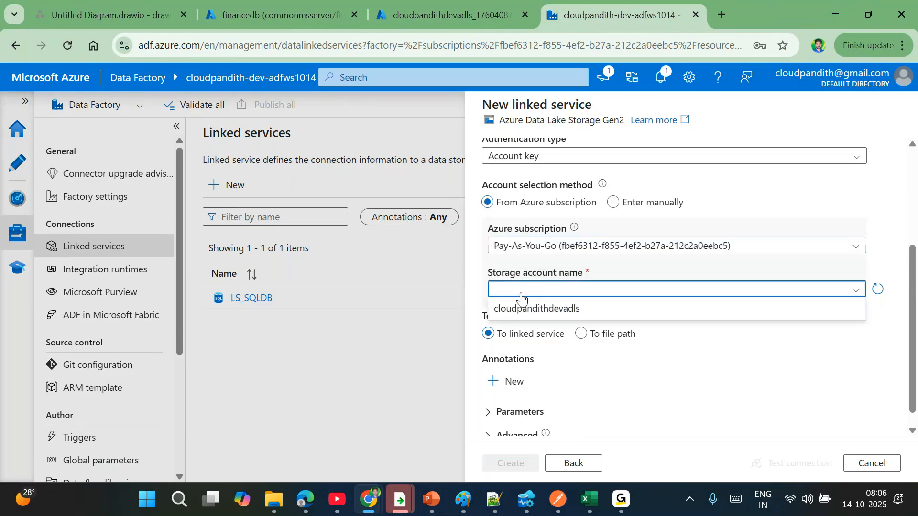
pyautogui.click(514, 308)
pyautogui.click(772, 463)
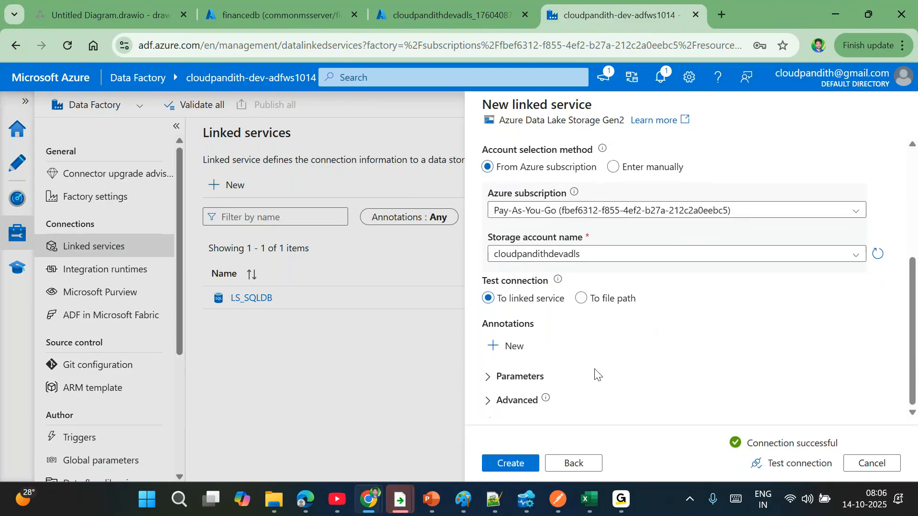
pyautogui.click(505, 463)
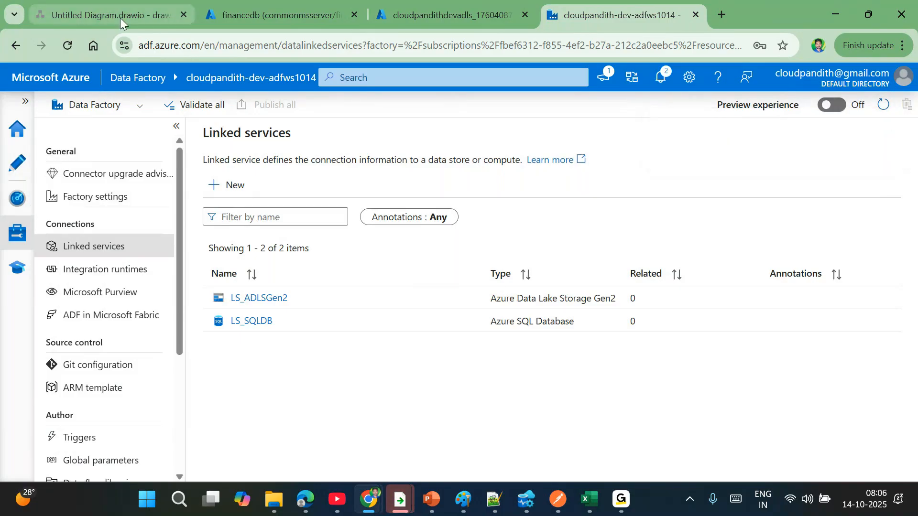
# - Delete the devserver1013.database.windows.net connection in Azure Data Studio and start a new connection
pyautogui.click(276, 9)
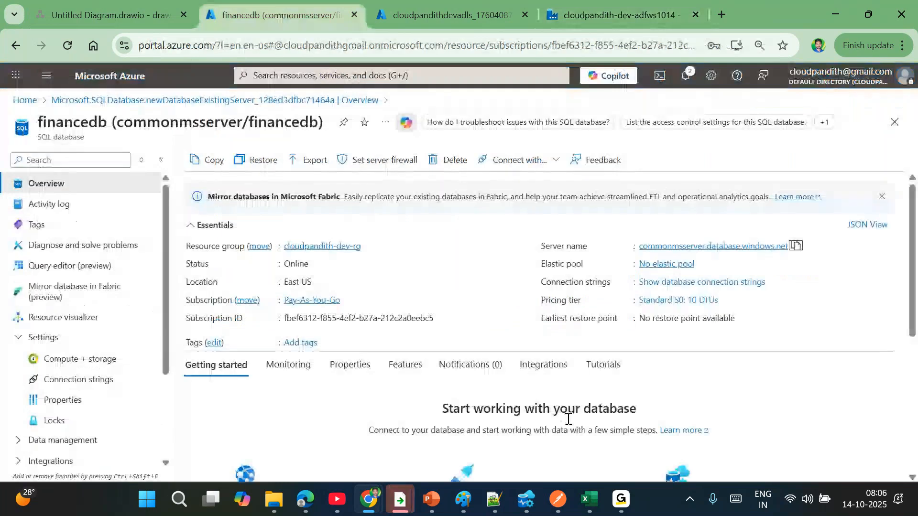
pyautogui.click(526, 500)
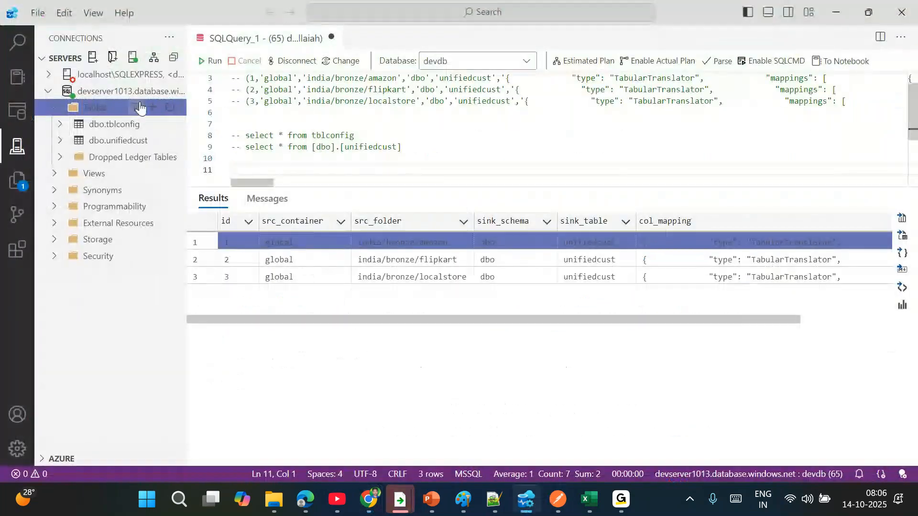
pyautogui.click(153, 92)
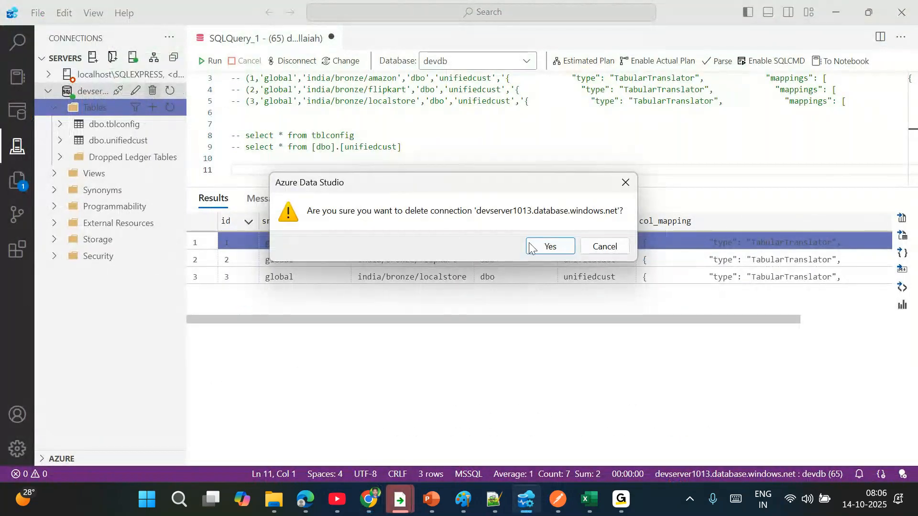
pyautogui.click(552, 240)
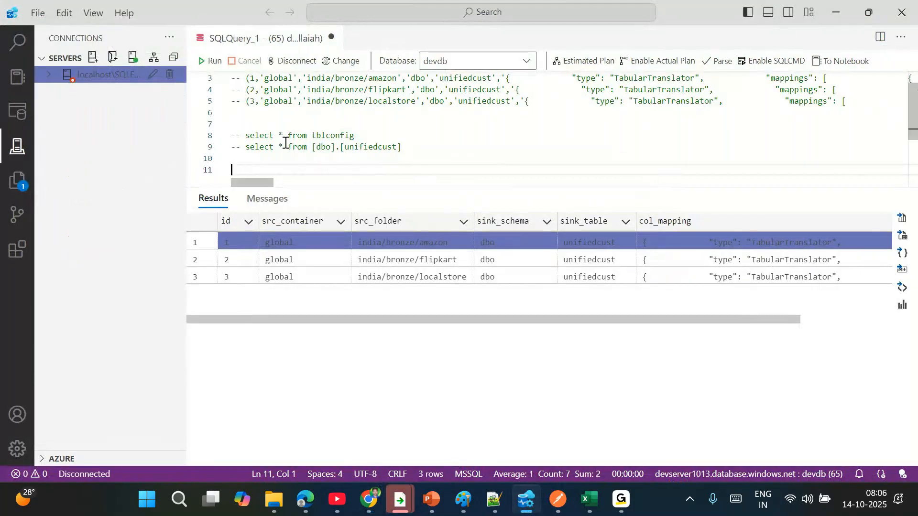
pyautogui.click(92, 57)
pyautogui.moveTo(377, 502)
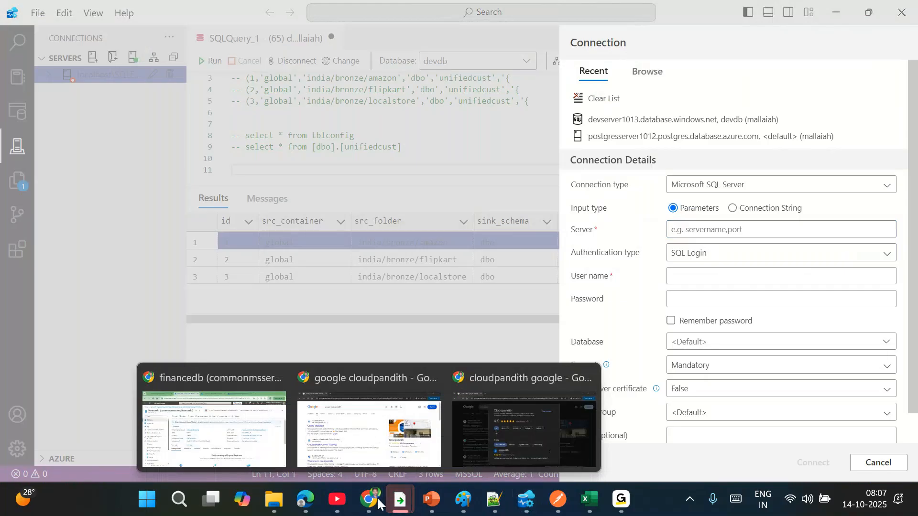
# - Connect to salesdb on the copied commonmsserver server name using the SQL login user name and password
pyautogui.click(262, 430)
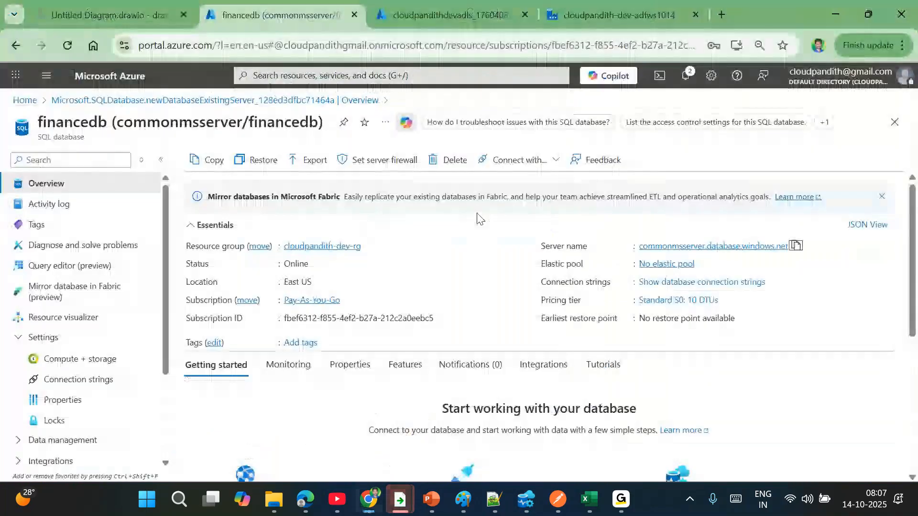
pyautogui.click(795, 245)
pyautogui.hotkey('alt', 'Tab')
pyautogui.hotkey('ctrl', 'v')
pyautogui.click(688, 280)
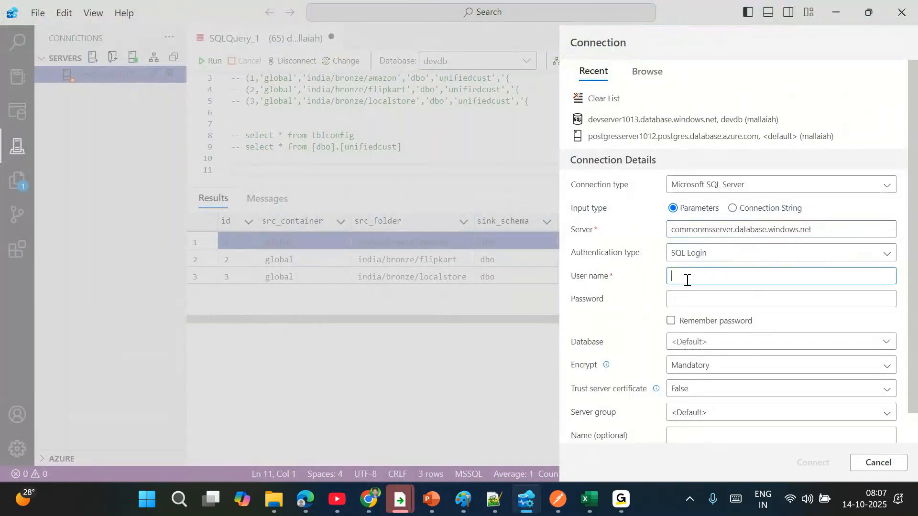
pyautogui.write('mallaiah')
pyautogui.press('Tab')
pyautogui.write('***********')
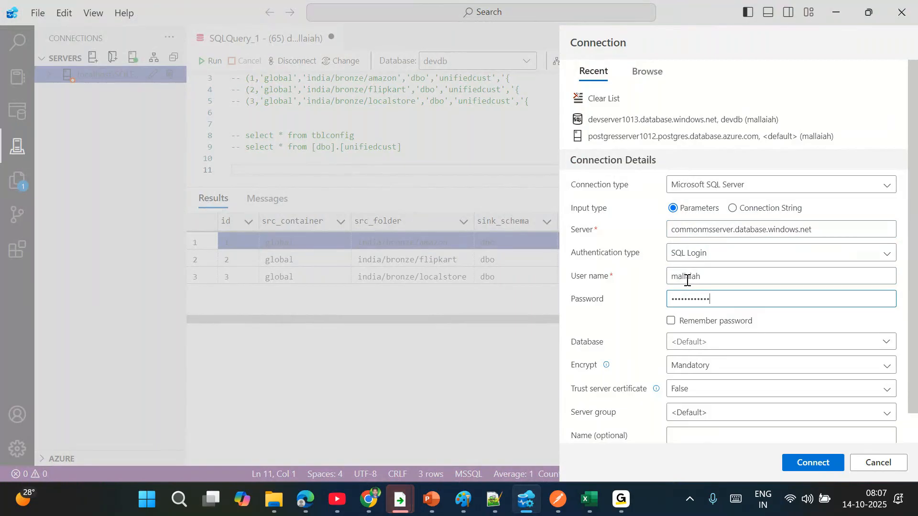
pyautogui.click(688, 342)
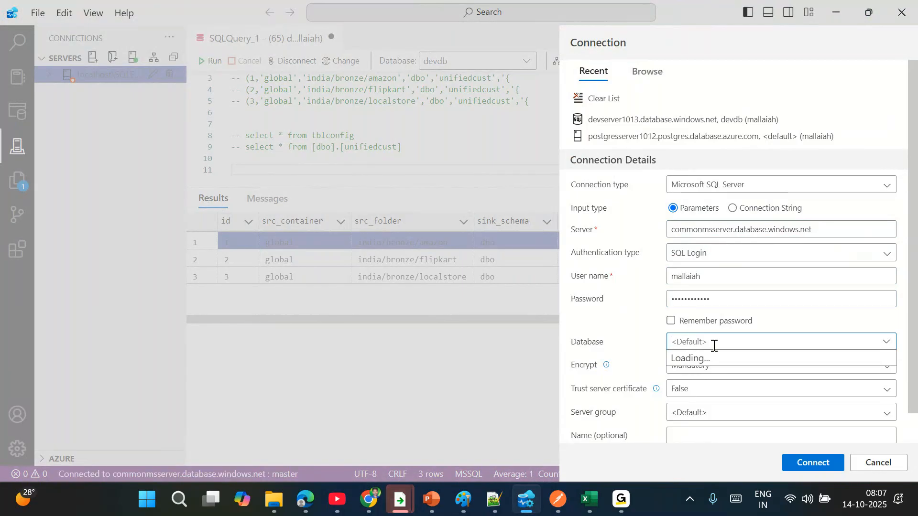
pyautogui.write('salesdb')
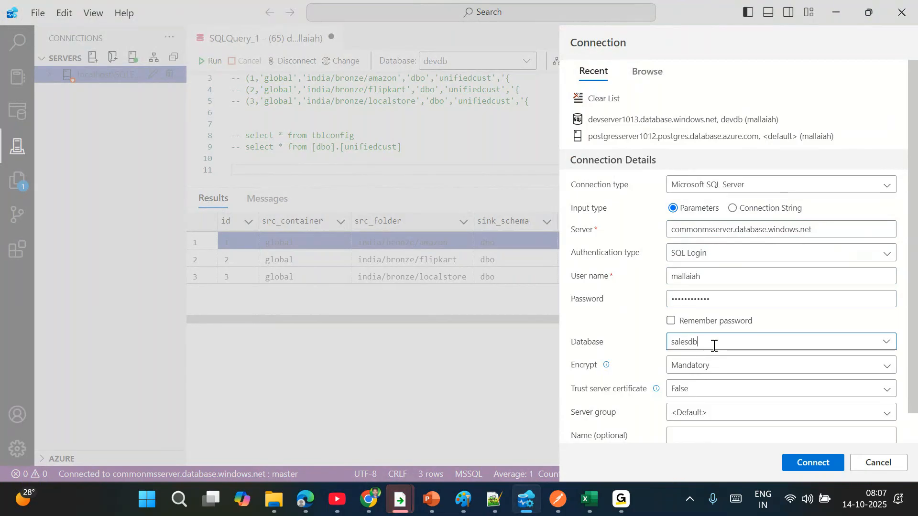
pyautogui.click(805, 464)
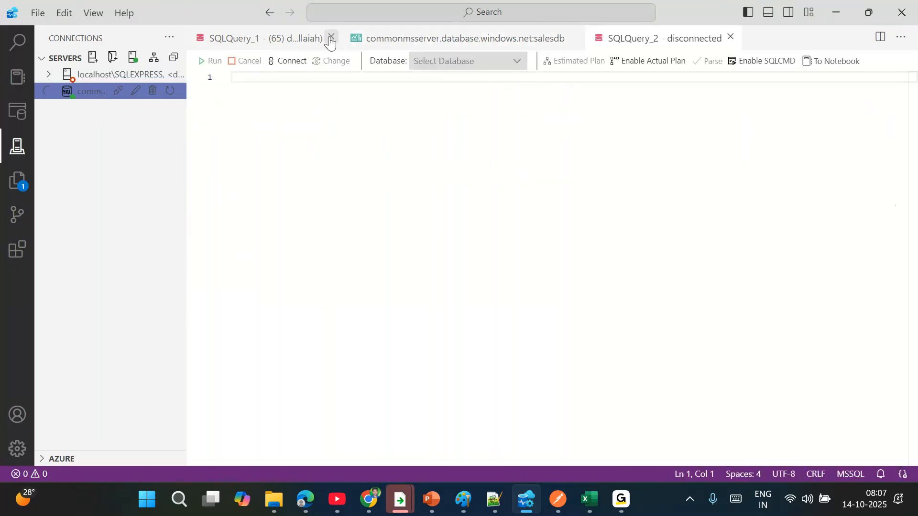
# - Close SQLQuery_1 without saving and the server dashboard, then expand salesdb's Tables
pyautogui.click(329, 37)
pyautogui.click(483, 263)
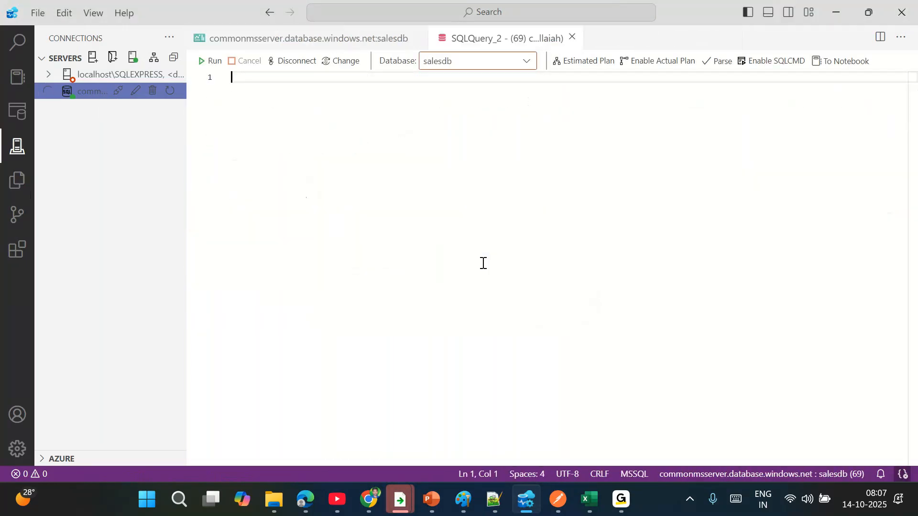
pyautogui.click(416, 38)
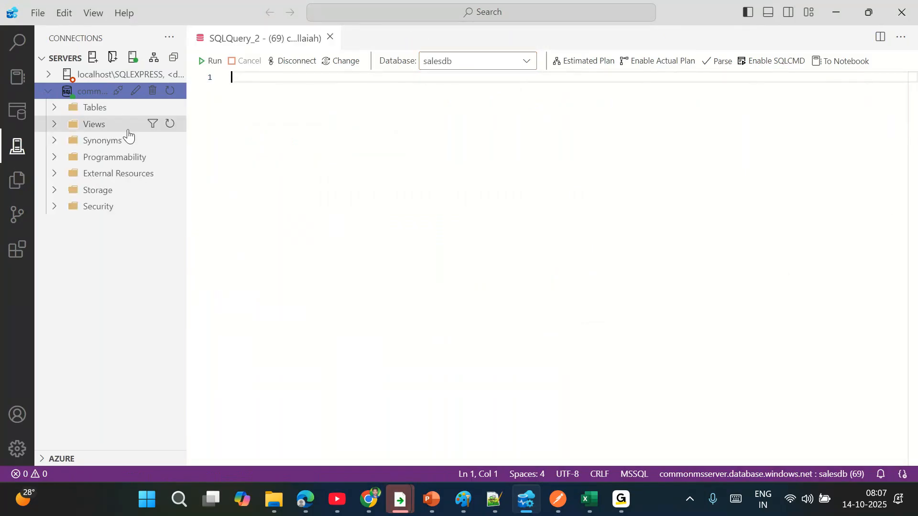
pyautogui.click(105, 107)
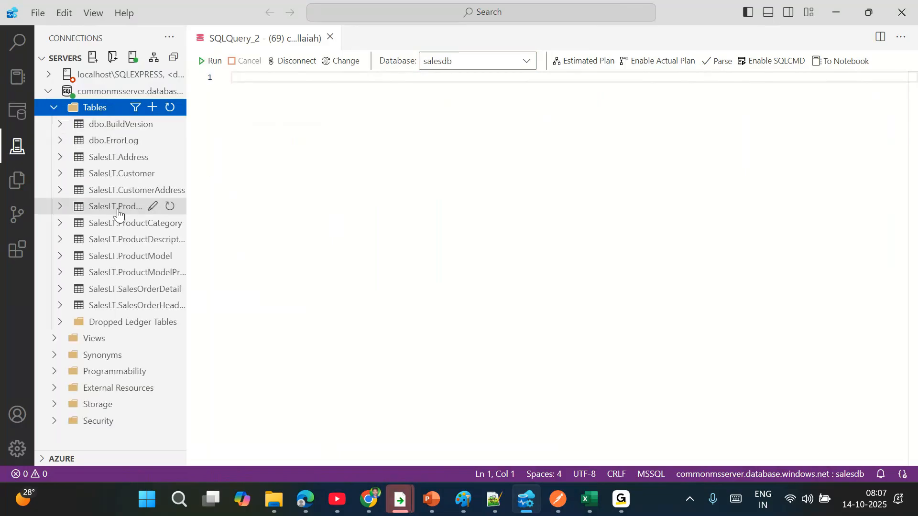
pyautogui.click(310, 116)
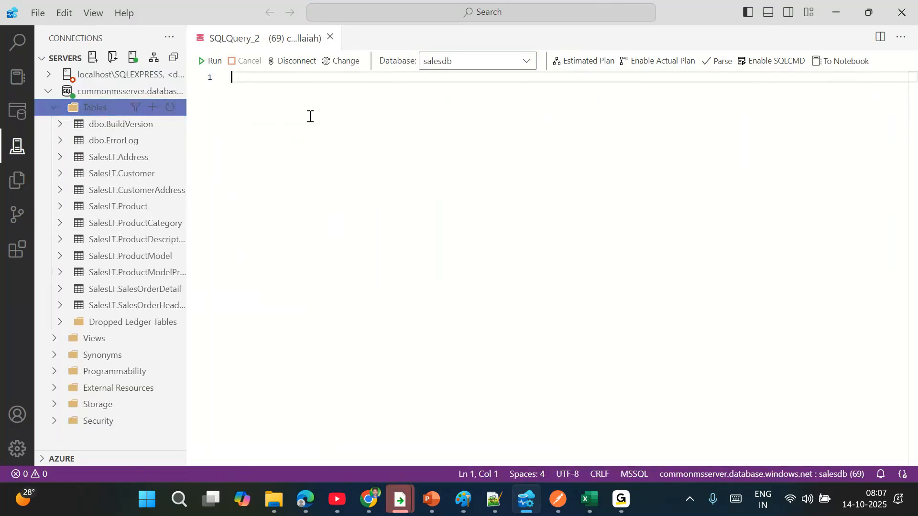
# - Write CREATE TABLE tblconfig with id, varchar(255) dbname, src_schema, src_table, sink_container, sink_folder and is_active int
pyautogui.write('create')
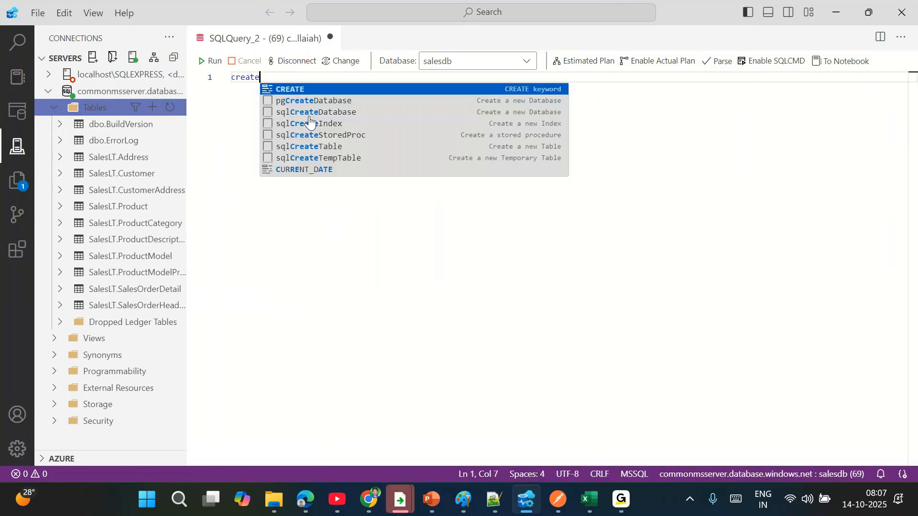
pyautogui.write(' table tblconfi')
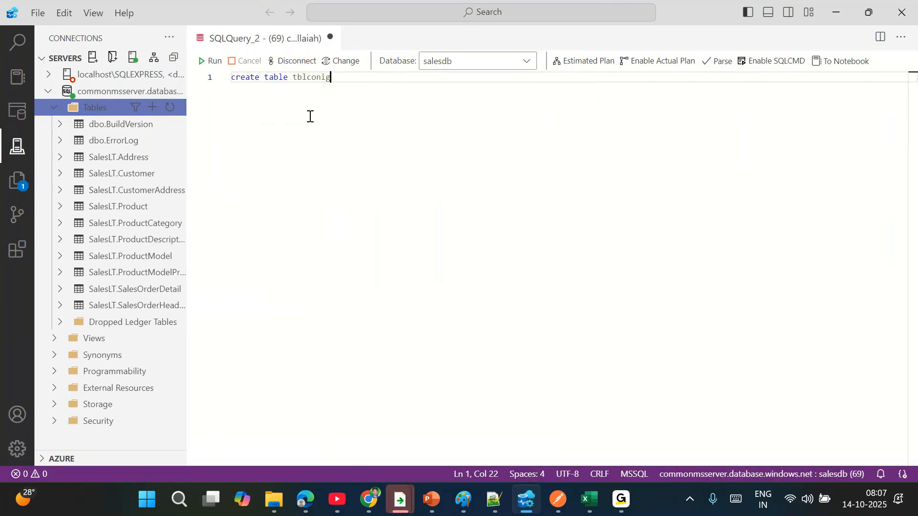
pyautogui.write('g(id int,')
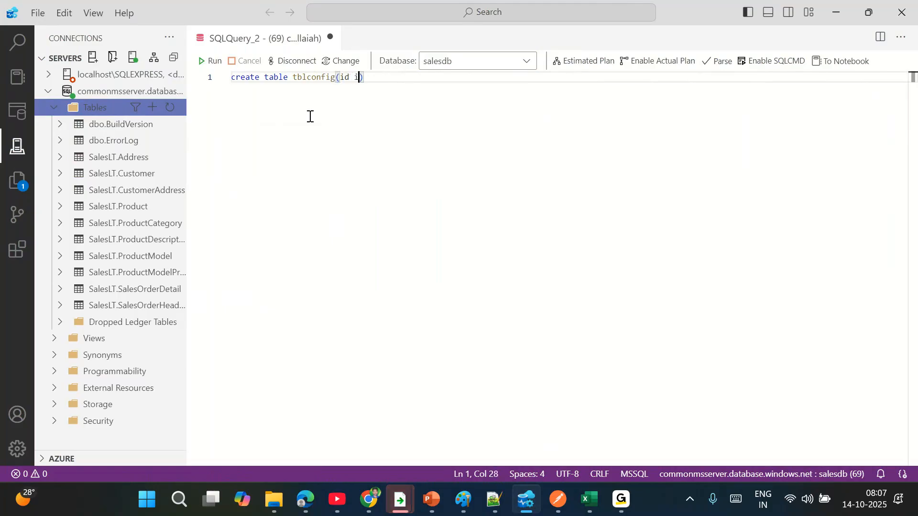
pyautogui.write('dbname varchar(')
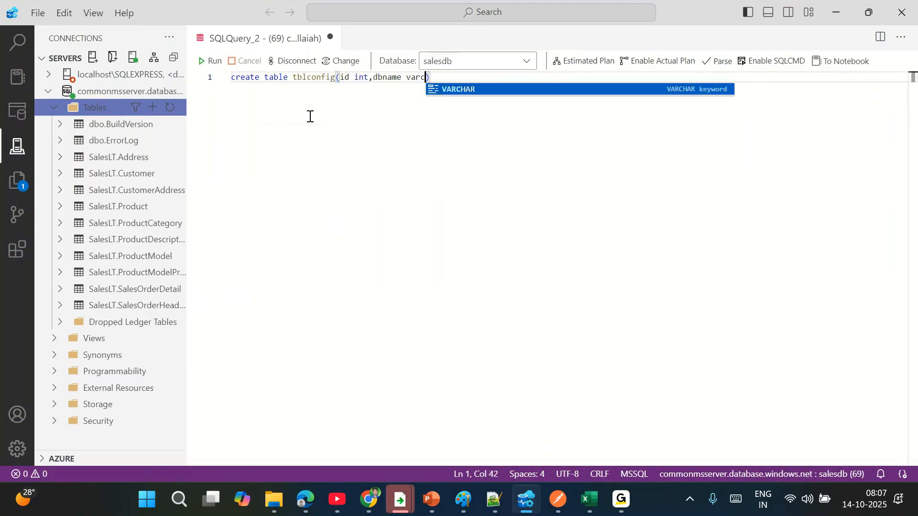
pyautogui.write('255),src')
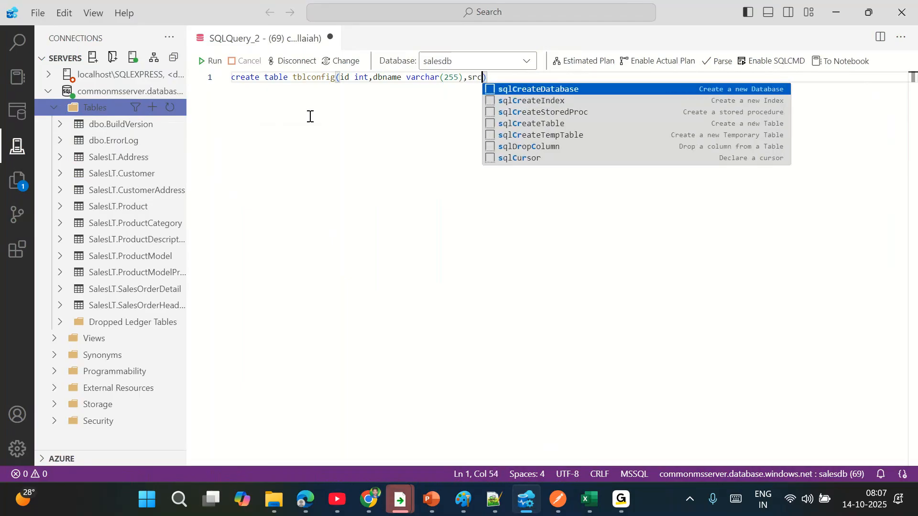
pyautogui.write('_schema varchar(25')
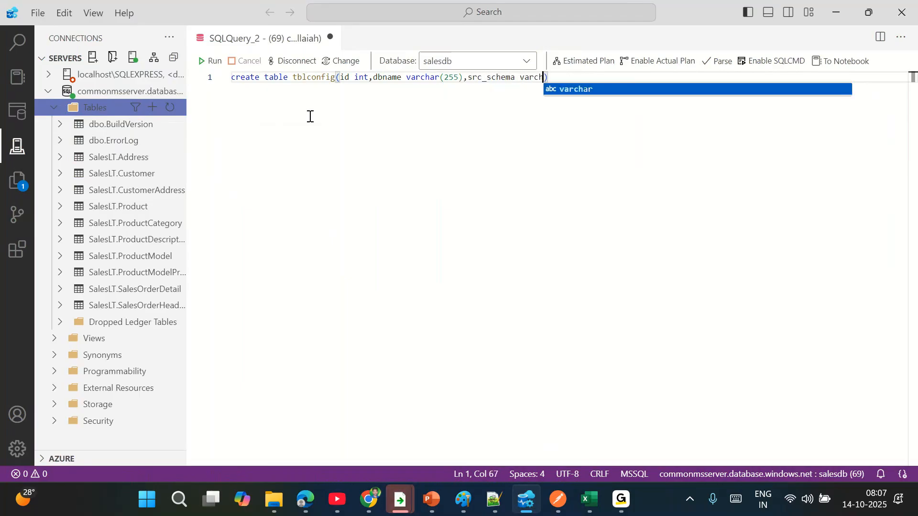
pyautogui.write('5),sink')
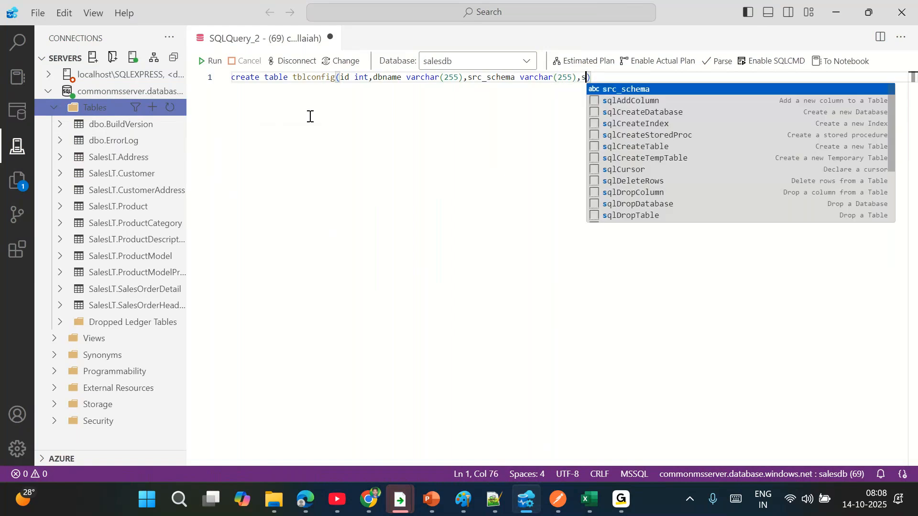
pyautogui.write('_c')
pyautogui.press('BackSpace')
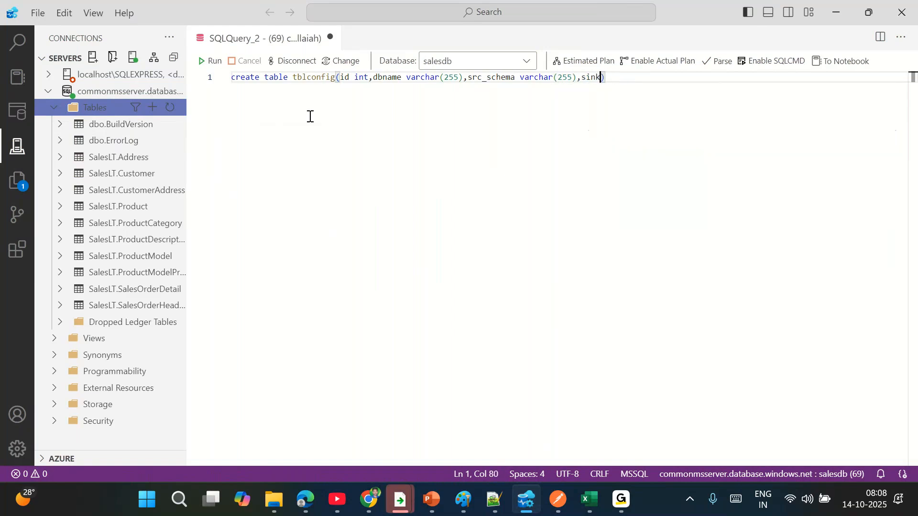
pyautogui.press('BackSpace')
pyautogui.write('rc_')
pyautogui.press('BackSpace')
pyautogui.press('BackSpace')
pyautogui.write('atcha')
pyautogui.press('BackSpace')
pyautogui.press('BackSpace')
pyautogui.write('rchat')
pyautogui.write('(255),sink')
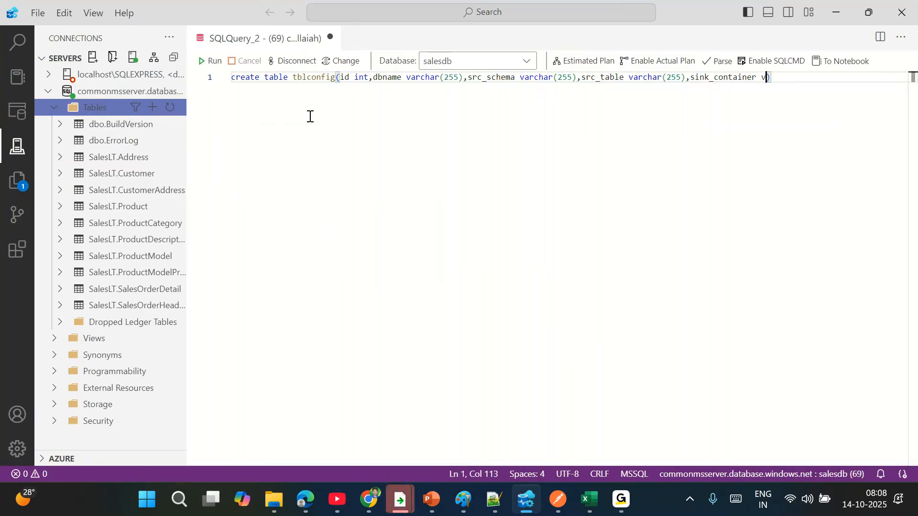
pyautogui.write('archa')
pyautogui.write('(255,sink_folde')
pyautogui.write('r ar')
pyautogui.write('varchar(')
pyautogui.write('255),is')
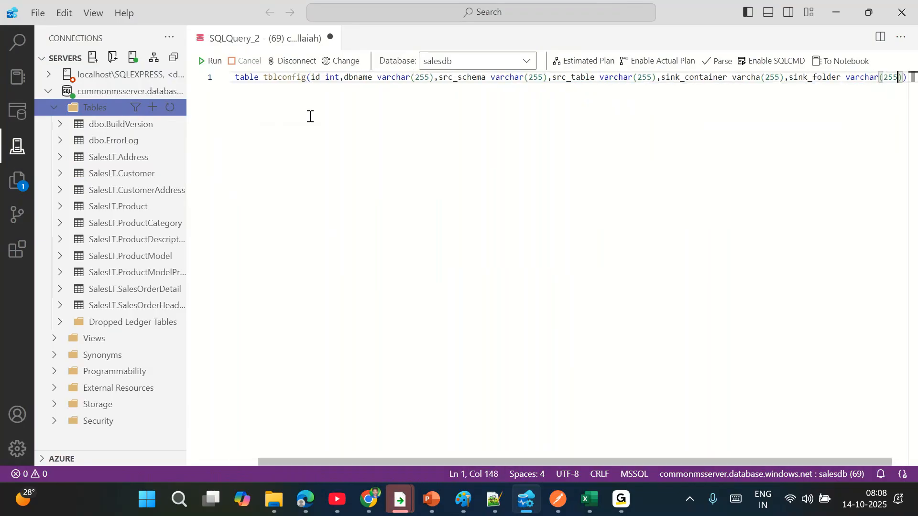
pyautogui.write('_active int)')
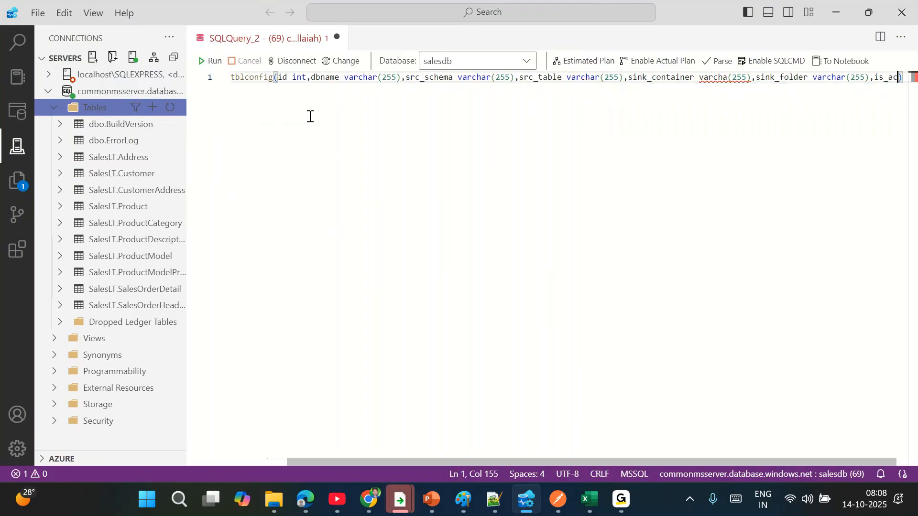
pyautogui.press('Return')
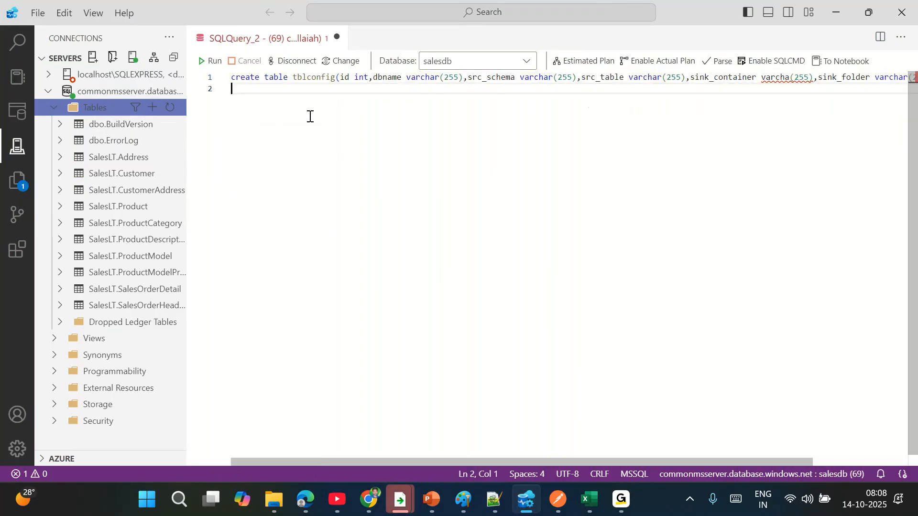
# - Write insert into tblconfig values with row (1, salesdb, saleslt, customer, global, india/bronze/salesdb/customer)
pyautogui.write('insert kin')
pyautogui.press('BackSpace')
pyautogui.press('BackSpace')
pyautogui.press('BackSpace')
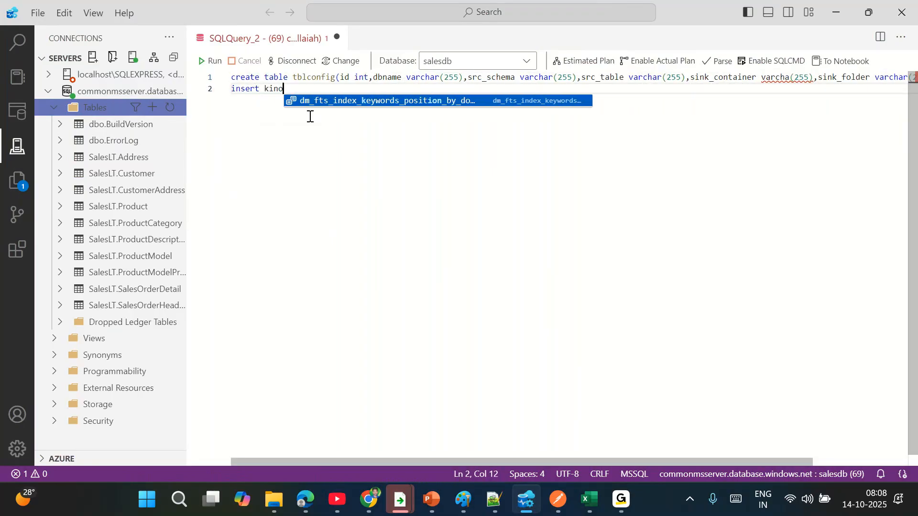
pyautogui.write('into tblconi')
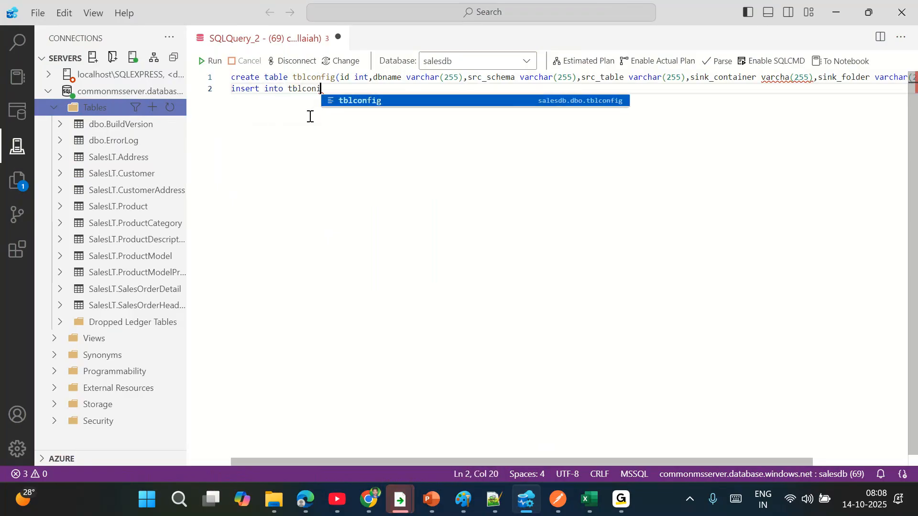
pyautogui.press('Tab')
pyautogui.write('va')
pyautogui.press('Tab')
pyautogui.press('Return')
pyautogui.write('(1')
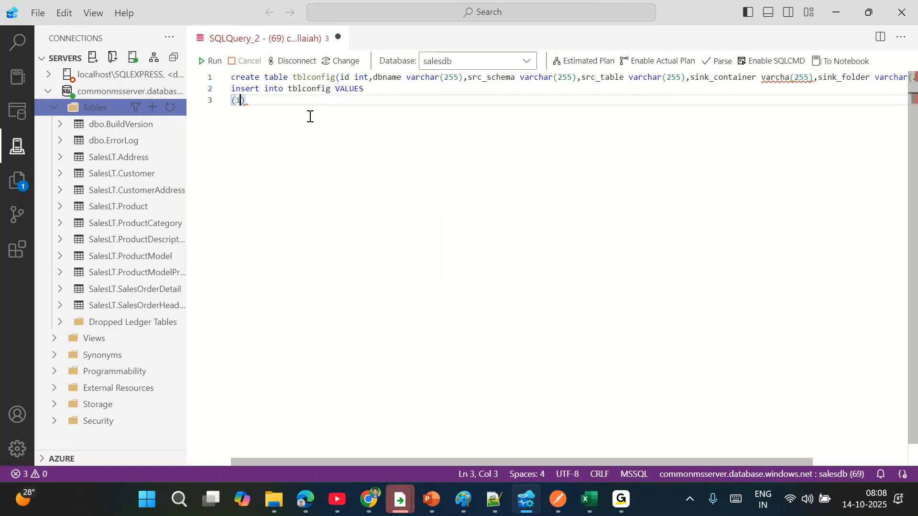
pyautogui.press('Left')
pyautogui.press('Left')
pyautogui.write('sale')
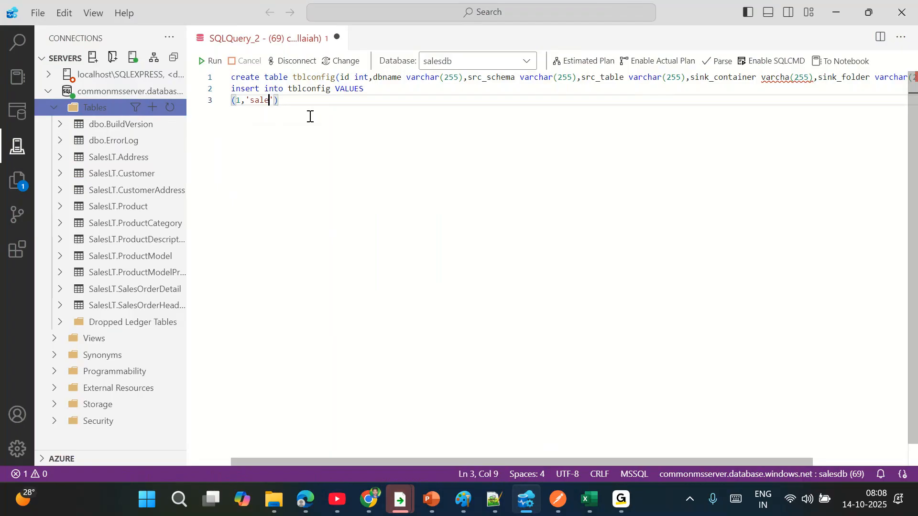
pyautogui.write("sdb','salesly'")
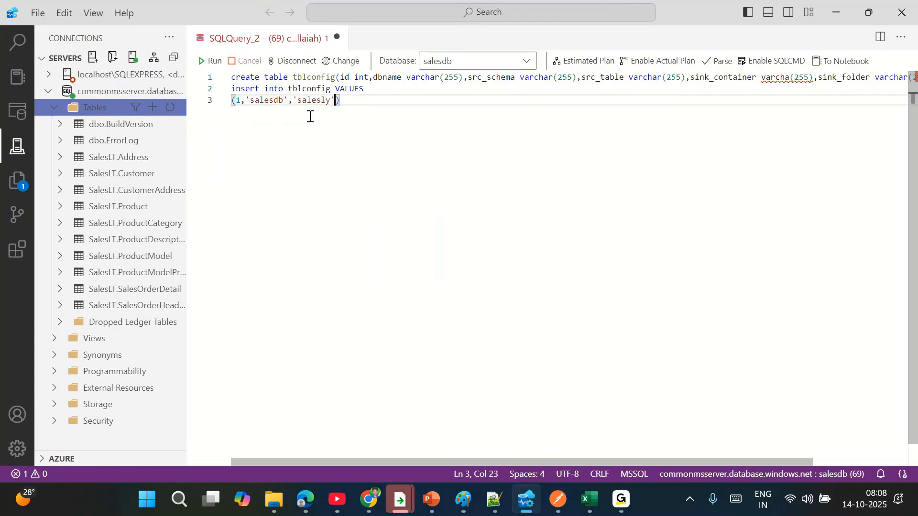
pyautogui.press('BackSpace')
pyautogui.write("t'")
pyautogui.write(",'cust")
pyautogui.write("omer','")
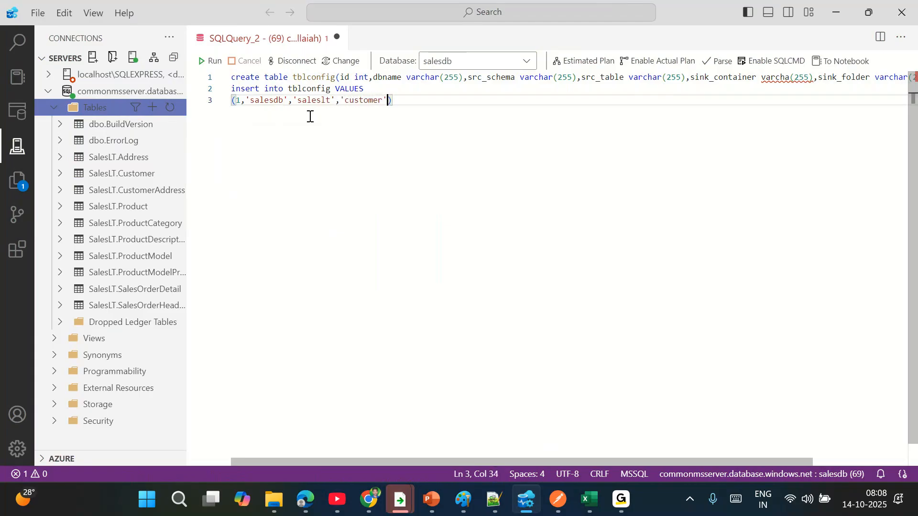
pyautogui.write("global'")
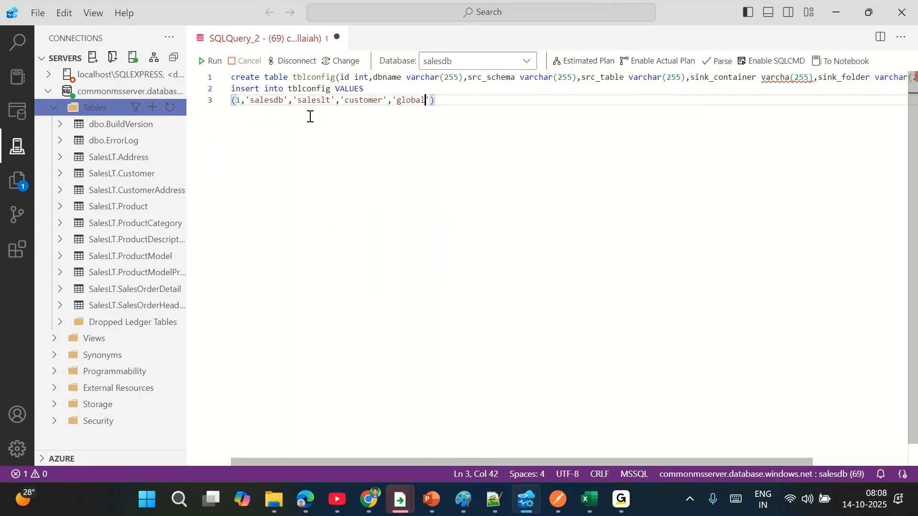
pyautogui.write(",'indi")
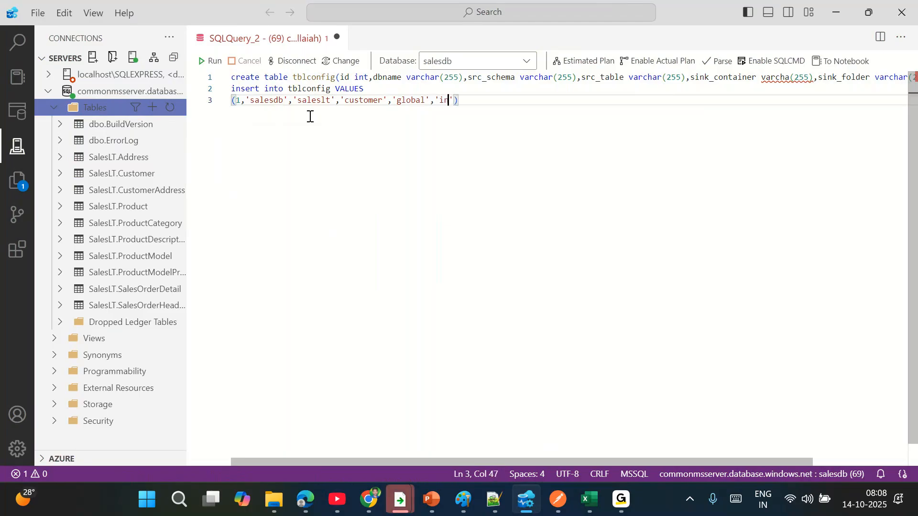
pyautogui.press('BackSpace')
pyautogui.press('BackSpace')
pyautogui.press('BackSpace')
pyautogui.write('a/bronze/sales')
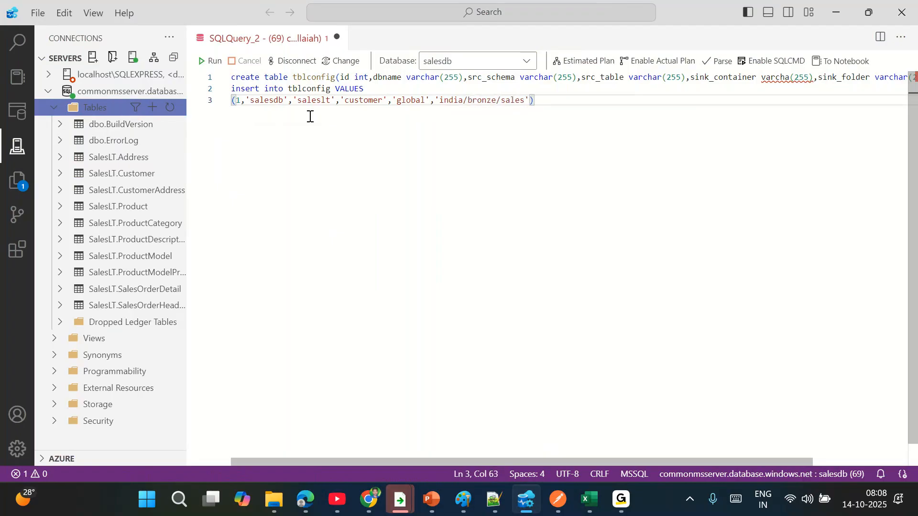
pyautogui.write("db/customer'")
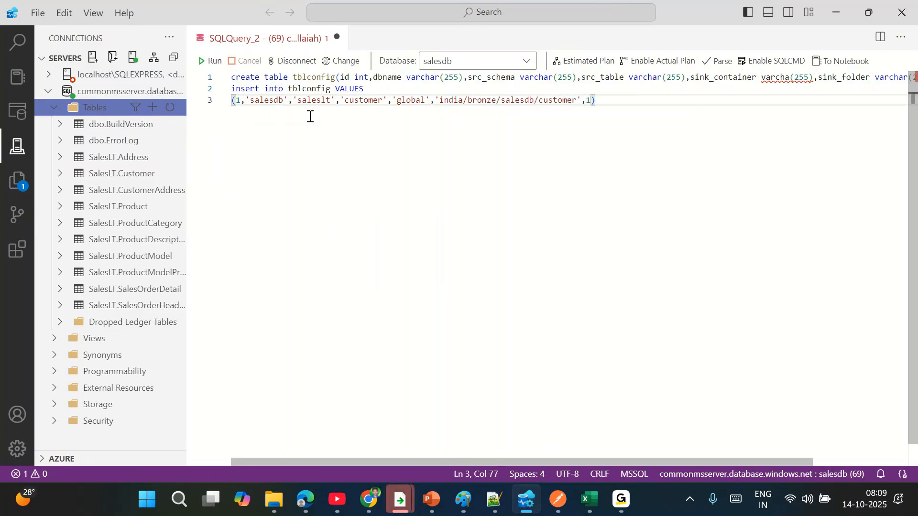
pyautogui.write(',')
# - Duplicate the first values row three times below it
pyautogui.hotkey('shift', 'Home')
pyautogui.hotkey('ctrl', 'c')
pyautogui.press('End')
pyautogui.press('Return')
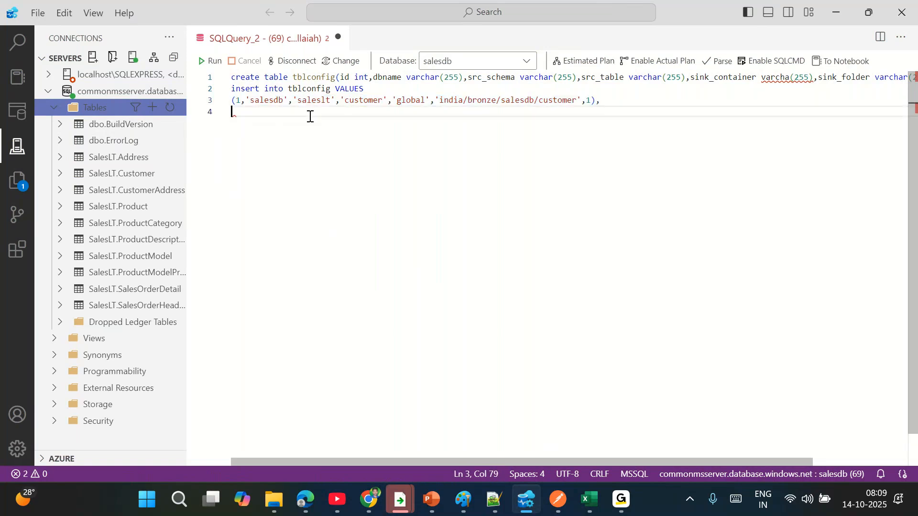
pyautogui.hotkey('ctrl', 'v')
pyautogui.press('Return')
pyautogui.hotkey('ctrl', 'v')
pyautogui.press('Return')
pyautogui.hotkey('ctrl', 'v')
pyautogui.press('Return')
pyautogui.press('Return')
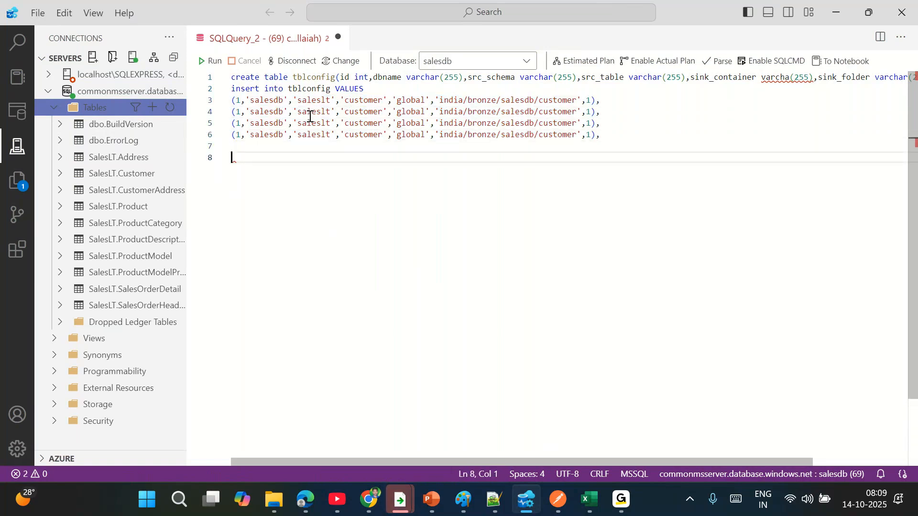
# - Remove the trailing blank line and renumber the copied rows' ids to 2, 3 and 4
pyautogui.press('BackSpace')
pyautogui.doubleClick(263, 112)
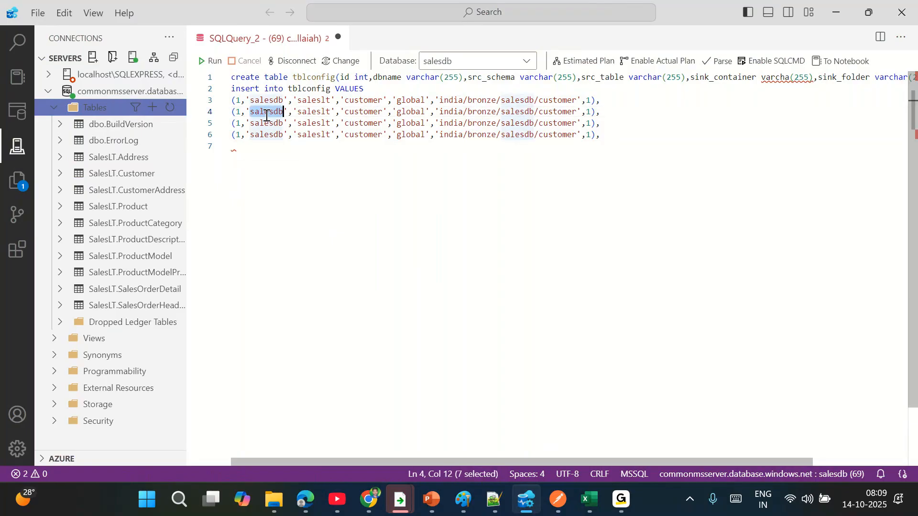
pyautogui.click(242, 113)
pyautogui.press('BackSpace')
pyautogui.write('2')
pyautogui.press('Down')
pyautogui.press('BackSpace')
pyautogui.write('3')
pyautogui.press('Down')
pyautogui.press('BackSpace')
pyautogui.write('4')
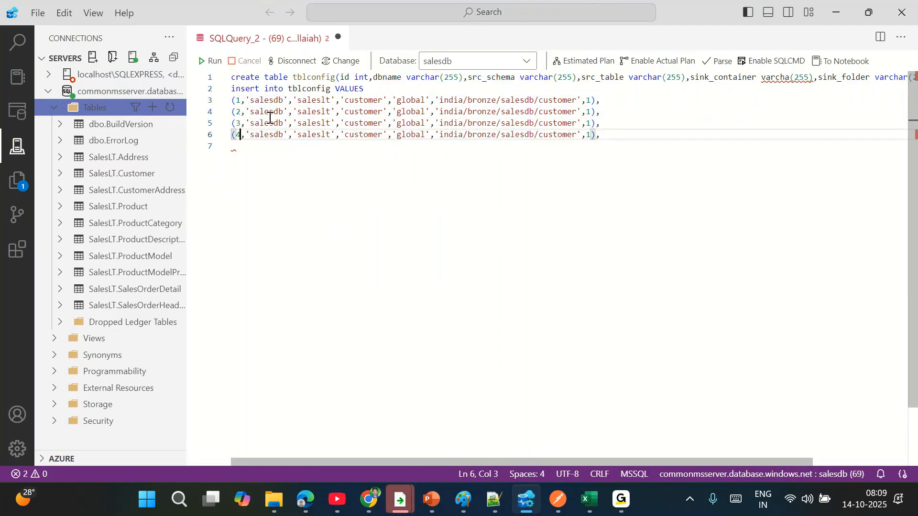
# - Replace customer with product in row 2 and productcategory in row 3, in table names and sink paths
pyautogui.doubleClick(363, 113)
pyautogui.write('product')
pyautogui.doubleClick(364, 113)
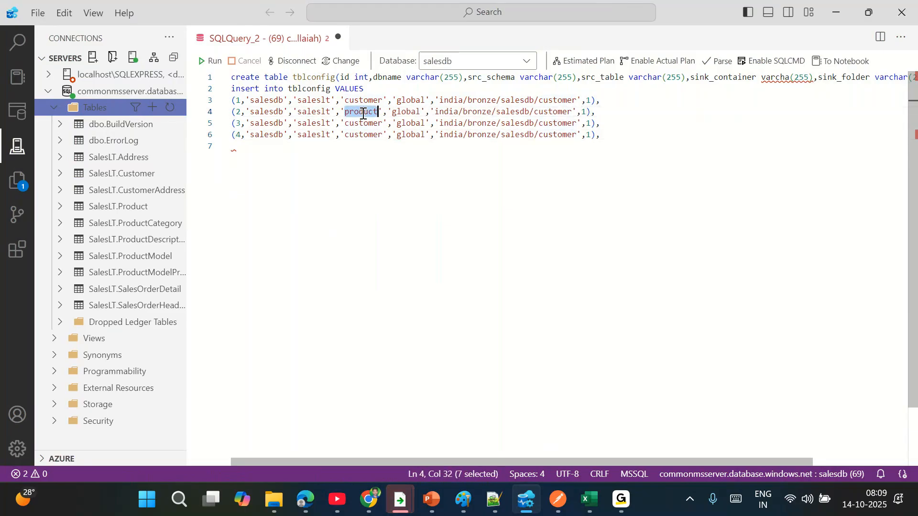
pyautogui.doubleClick(553, 113)
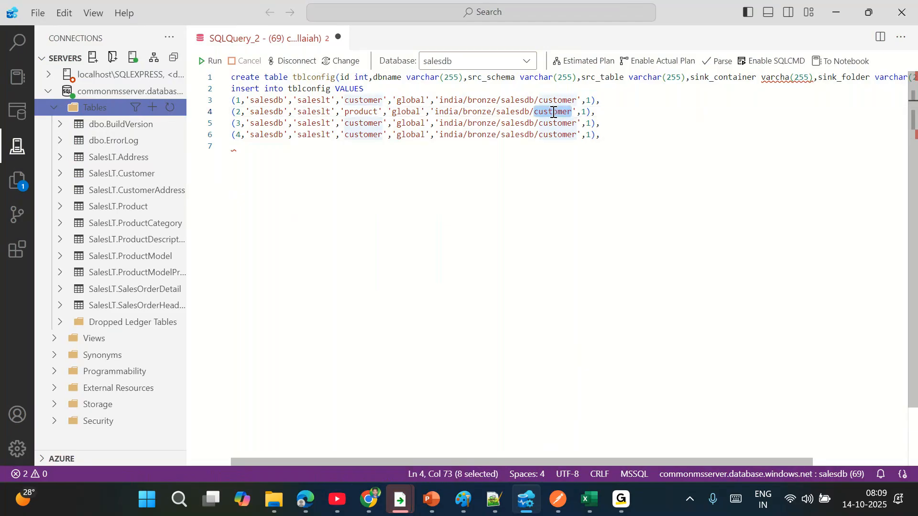
pyautogui.hotkey('ctrl', 'v')
pyautogui.doubleClick(363, 124)
pyautogui.write('productcatg')
pyautogui.write('gory')
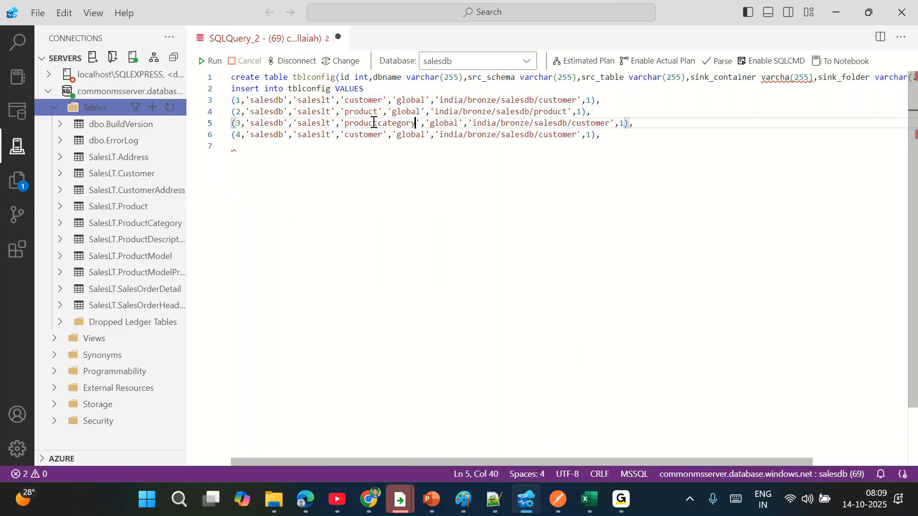
pyautogui.doubleClick(374, 123)
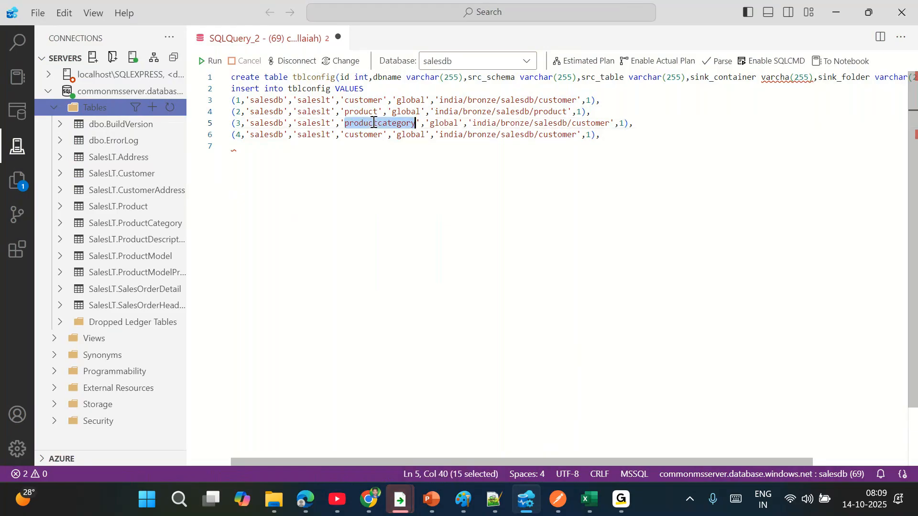
pyautogui.hotkey('ctrl', 'c')
pyautogui.doubleClick(577, 123)
pyautogui.hotkey('ctrl', 'v')
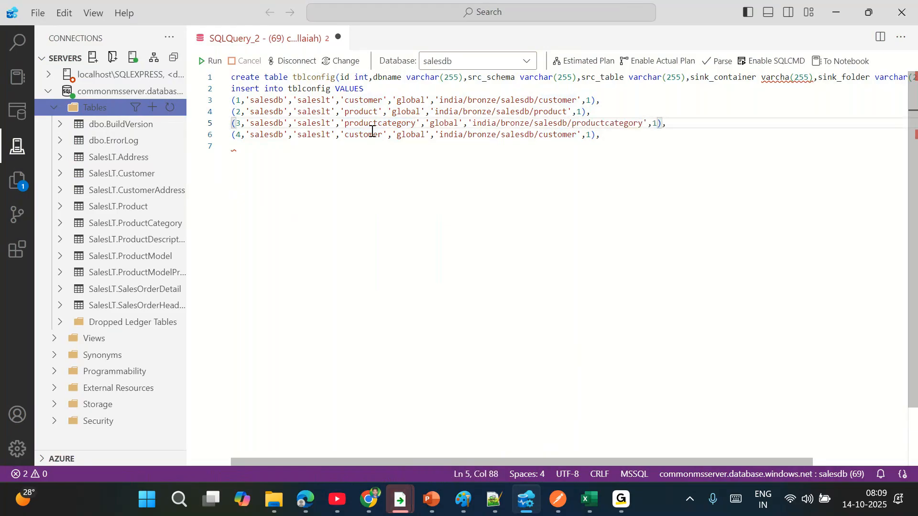
# - Make row 4 target productmodel in its table name and sink path, with active flag 0
pyautogui.doubleClick(367, 134)
pyautogui.press('BackSpace')
pyautogui.write('productmodel')
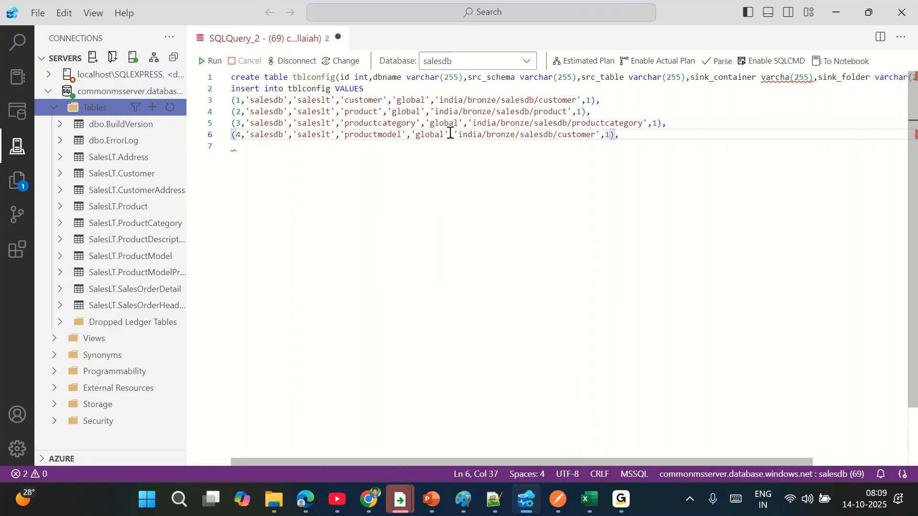
pyautogui.doubleClick(369, 135)
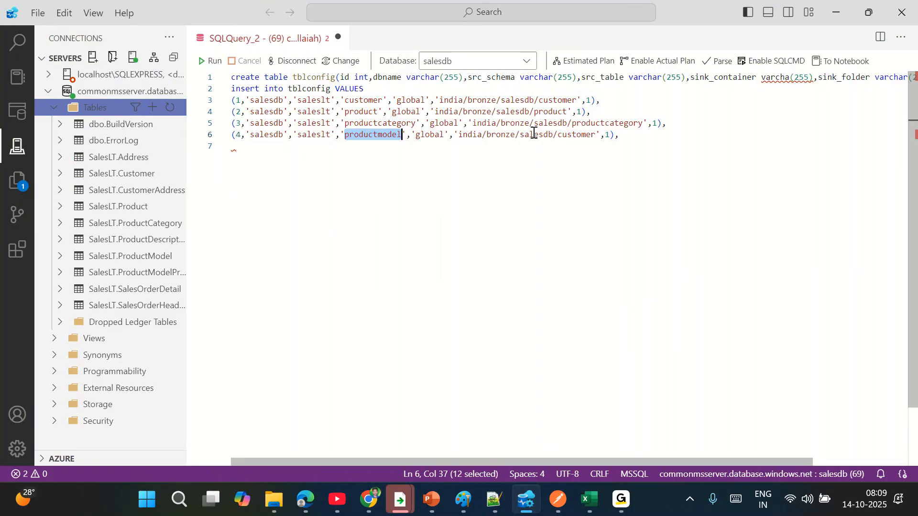
pyautogui.doubleClick(578, 135)
pyautogui.hotkey('ctrl', 'v')
pyautogui.press('Right')
pyautogui.press('Right')
pyautogui.press('Right')
pyautogui.press('BackSpace')
pyautogui.write('0')
# - Duplicate the productmodel row three times below it
pyautogui.press('Right')
pyautogui.press('Right')
pyautogui.hotkey('shift', 'Home')
pyautogui.hotkey('ctrl', 'c')
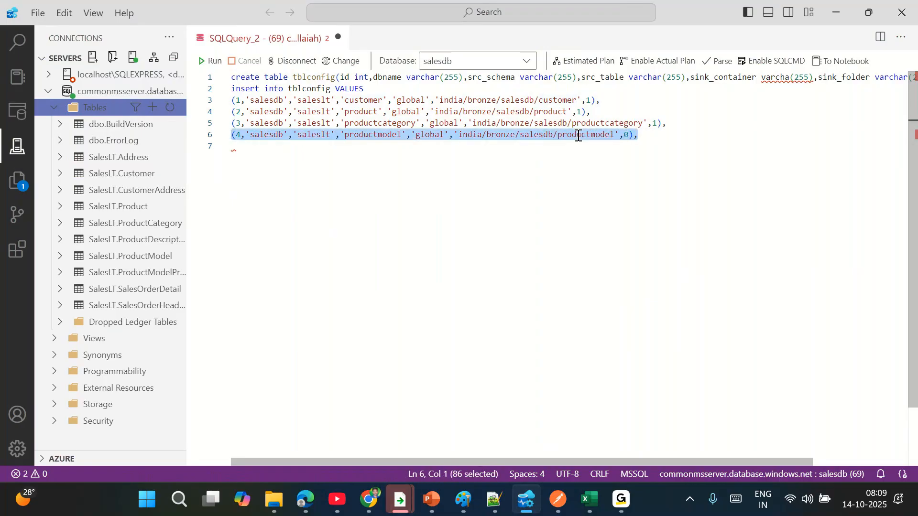
pyautogui.press('End')
pyautogui.press('Return')
pyautogui.hotkey('ctrl', 'v')
pyautogui.press('Return')
pyautogui.hotkey('ctrl', 'v')
pyautogui.press('Return')
pyautogui.hotkey('ctrl', 'v')
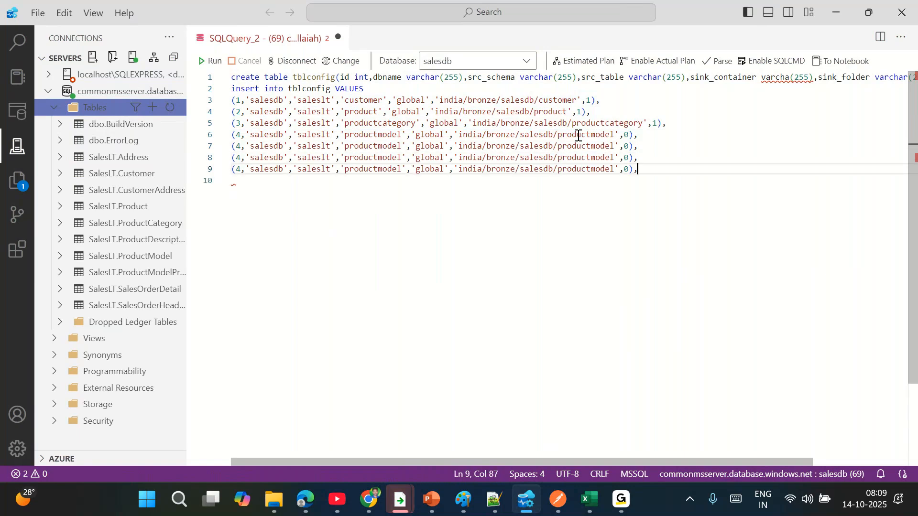
pyautogui.hotkey('shift', 'Home')
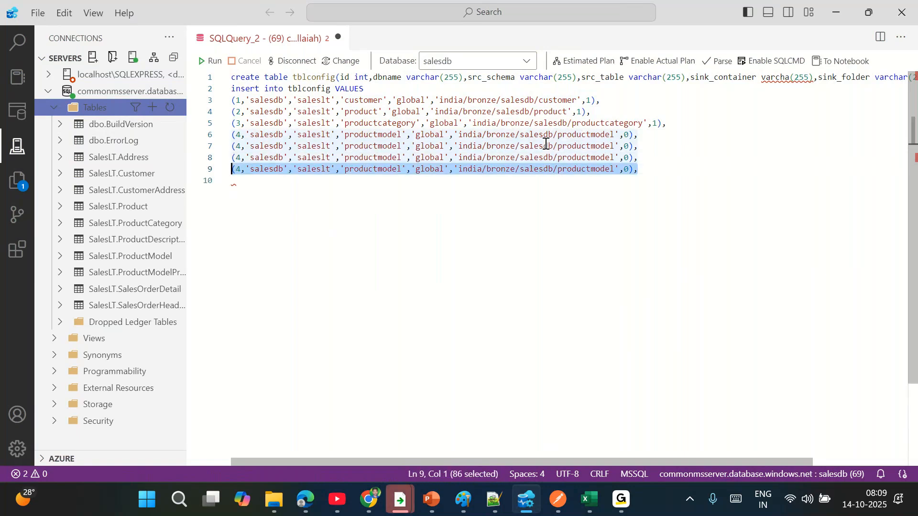
# - Renumber the last three rows' ids to 5, 6 and 7
pyautogui.click(244, 144)
pyautogui.press('BackSpace')
pyautogui.write('5')
pyautogui.press('Up')
pyautogui.press('Down')
pyautogui.press('Down')
pyautogui.press('BackSpace')
pyautogui.write('6')
pyautogui.press('Down')
pyautogui.press('BackSpace')
pyautogui.write('7')
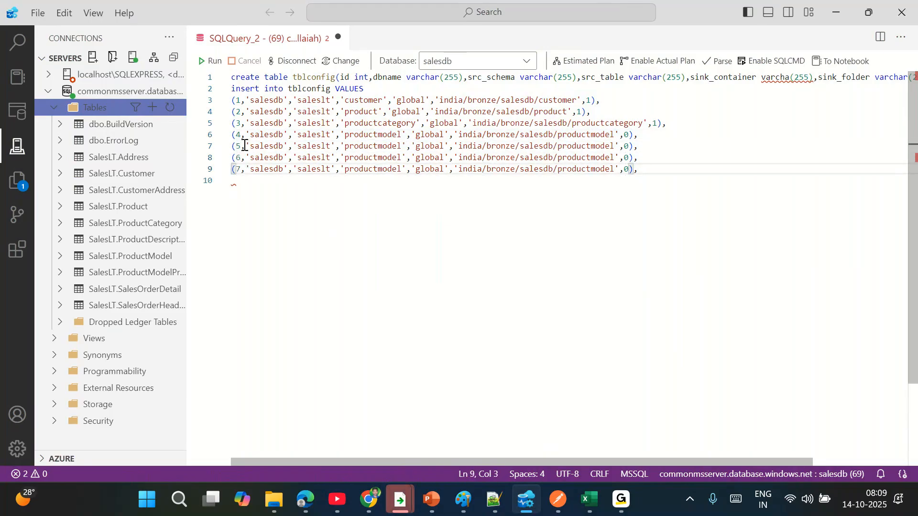
# - Set the database name to financedb in rows 5, 6 and 7
pyautogui.doubleClick(269, 145)
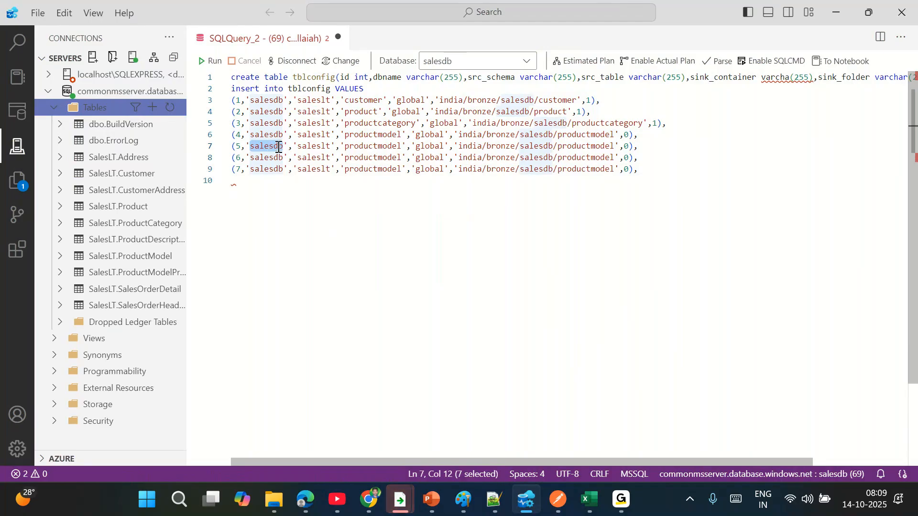
pyautogui.write('financedb')
pyautogui.doubleClick(279, 146)
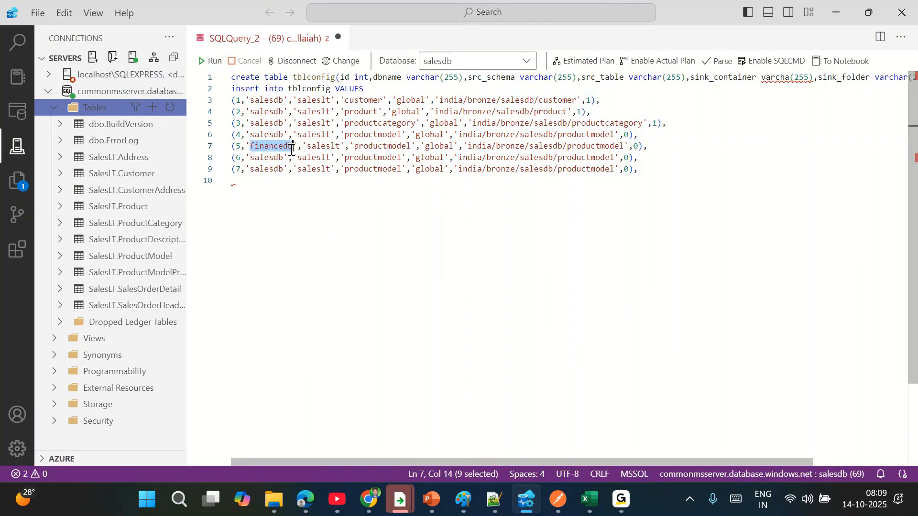
pyautogui.doubleClick(267, 157)
pyautogui.hotkey('ctrl', 'v')
pyautogui.doubleClick(267, 169)
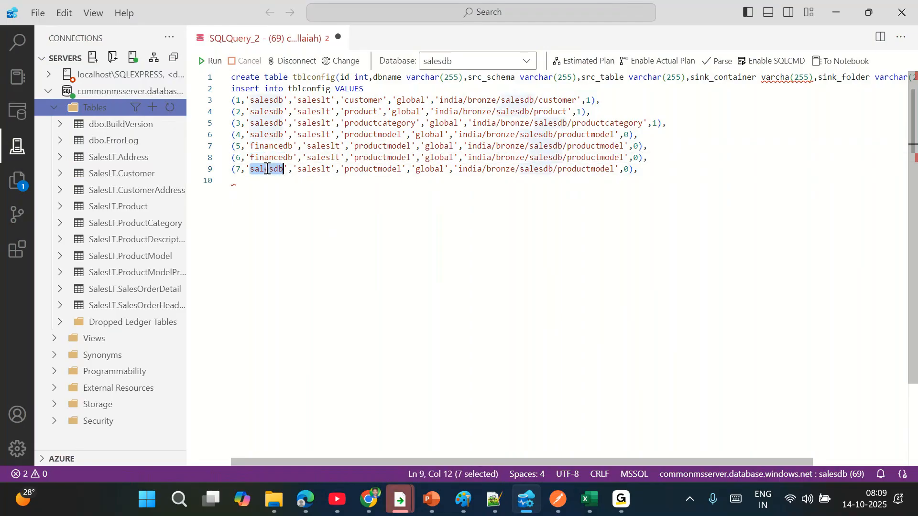
pyautogui.hotkey('ctrl', 'v')
# - Set the schema to dbo in rows 5, 6 and 7
pyautogui.doubleClick(320, 155)
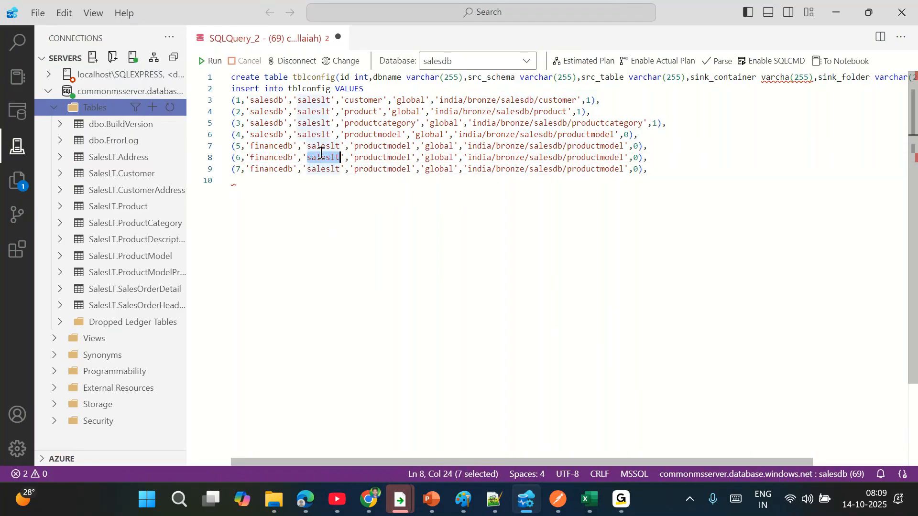
pyautogui.doubleClick(321, 146)
pyautogui.write('dbo')
pyautogui.doubleClick(315, 147)
pyautogui.hotkey('ctrl', 'c')
pyautogui.doubleClick(323, 157)
pyautogui.hotkey('ctrl', 'v')
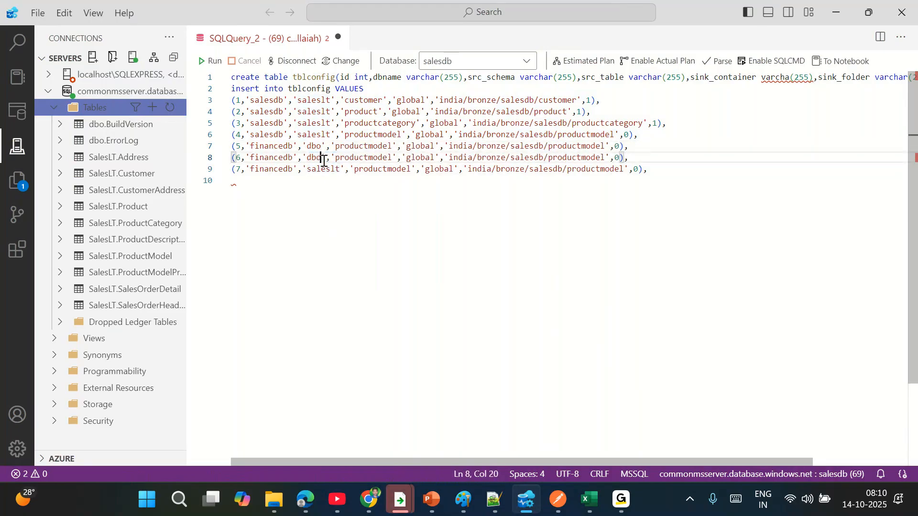
pyautogui.doubleClick(323, 169)
pyautogui.hotkey('ctrl', 'v')
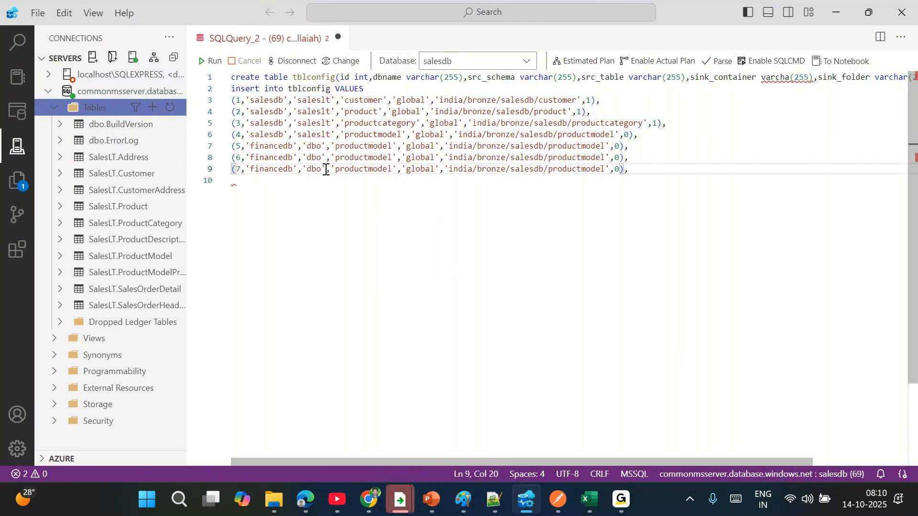
# - Point row 5 at table emp with a financedb/emp sink path
pyautogui.doubleClick(373, 146)
pyautogui.write('emp')
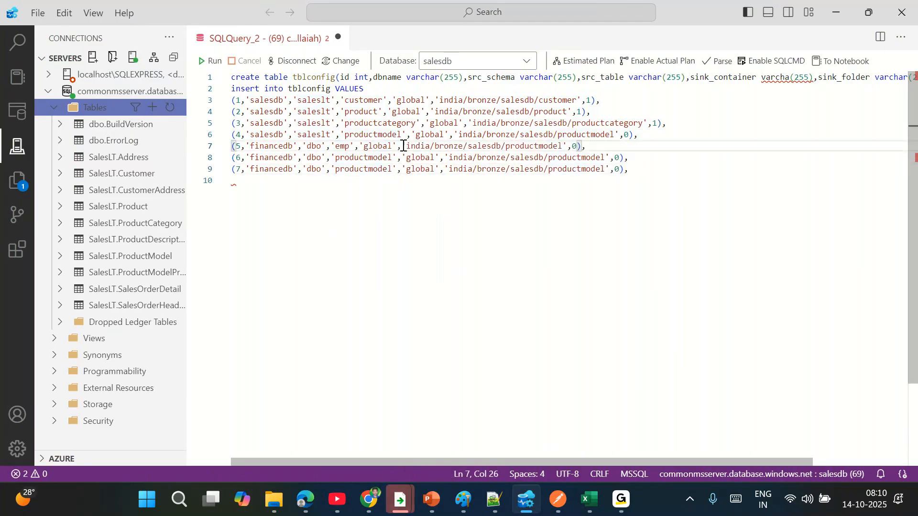
pyautogui.doubleClick(549, 146)
pyautogui.doubleClick(486, 147)
pyautogui.write('financedb')
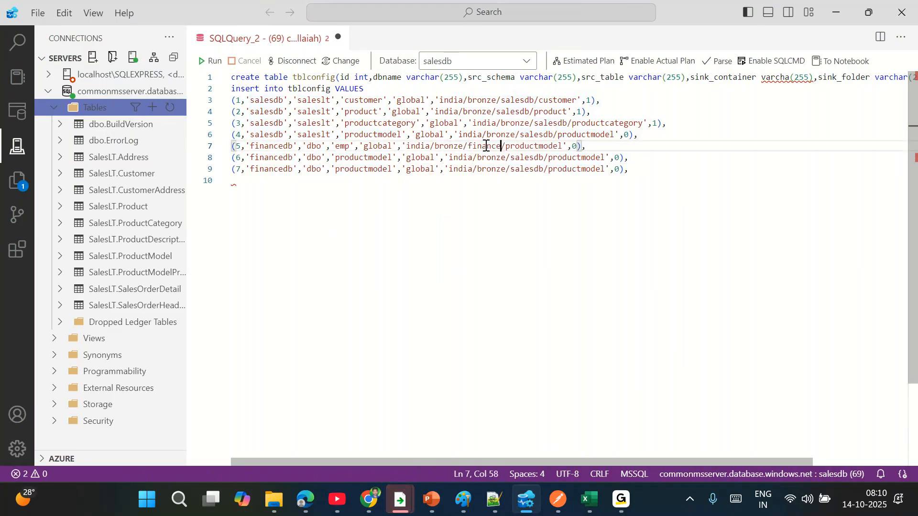
pyautogui.doubleClick(555, 147)
pyautogui.write('em')
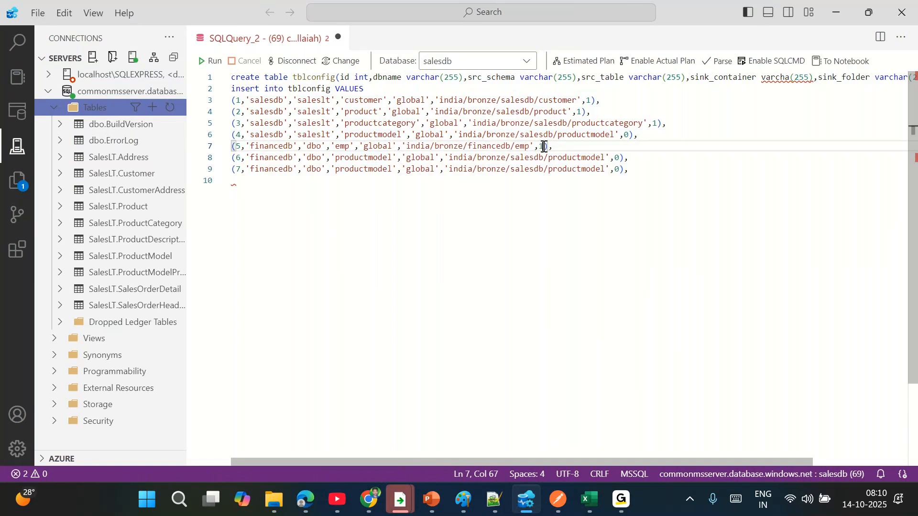
# - Change row 6's source table and sink folder to dept
pyautogui.doubleClick(354, 158)
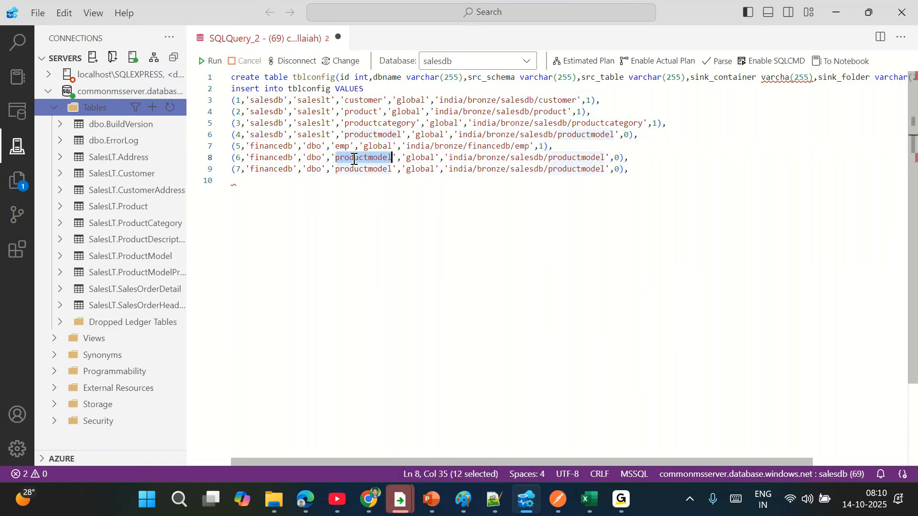
pyautogui.press('BackSpace')
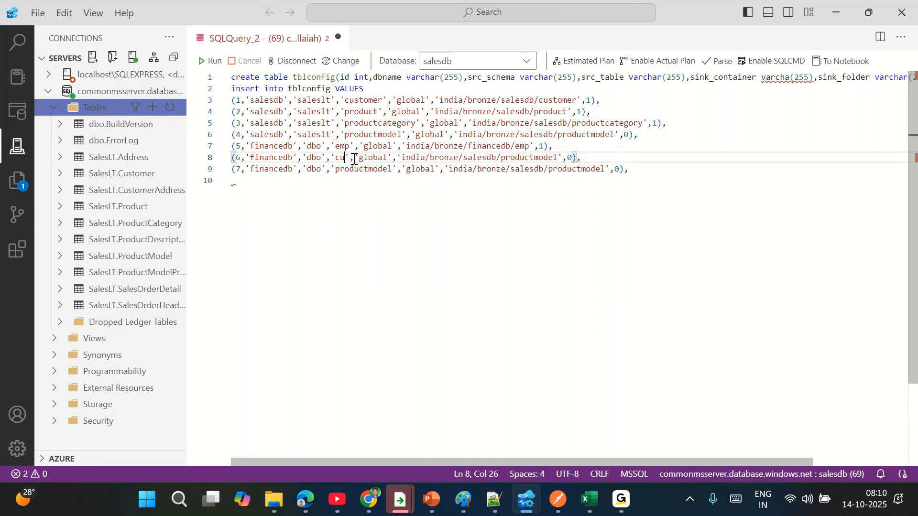
pyautogui.write('dept')
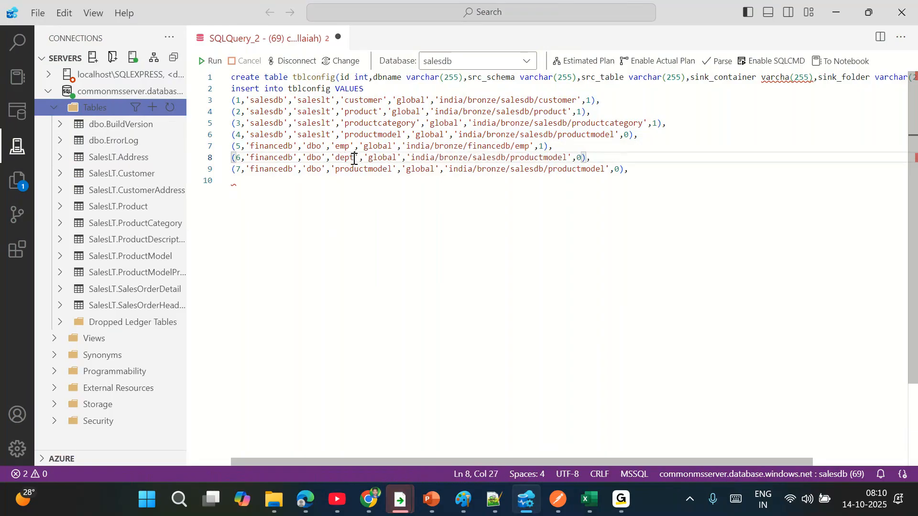
pyautogui.doubleClick(530, 158)
pyautogui.write('dept')
# - Replace salesdb with financedb in rows 6 and 7's sink paths and end row 7's path with orders
pyautogui.doubleClick(489, 147)
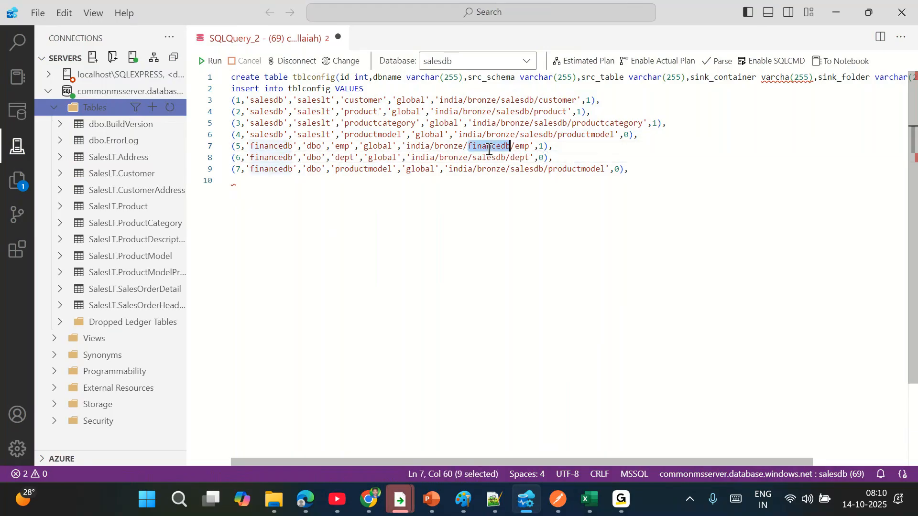
pyautogui.doubleClick(487, 159)
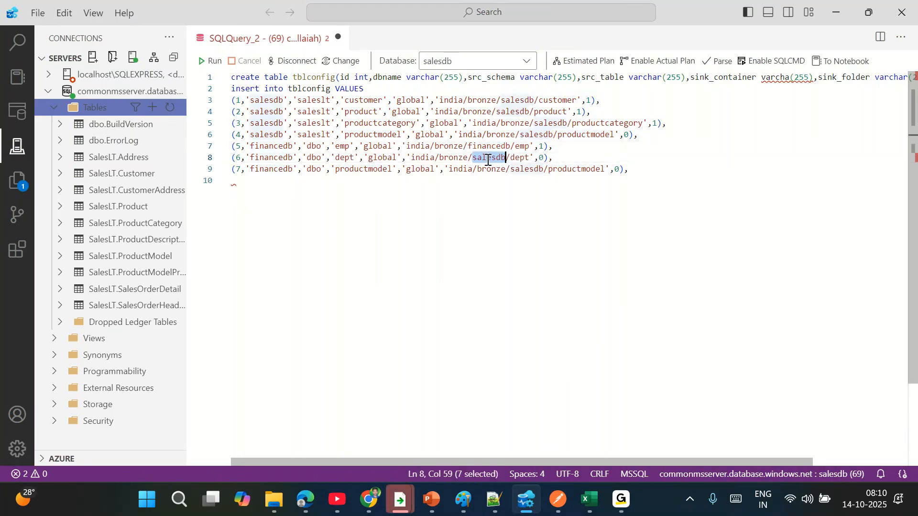
pyautogui.hotkey('ctrl', 'v')
pyautogui.doubleClick(526, 169)
pyautogui.hotkey('ctrl', 'v')
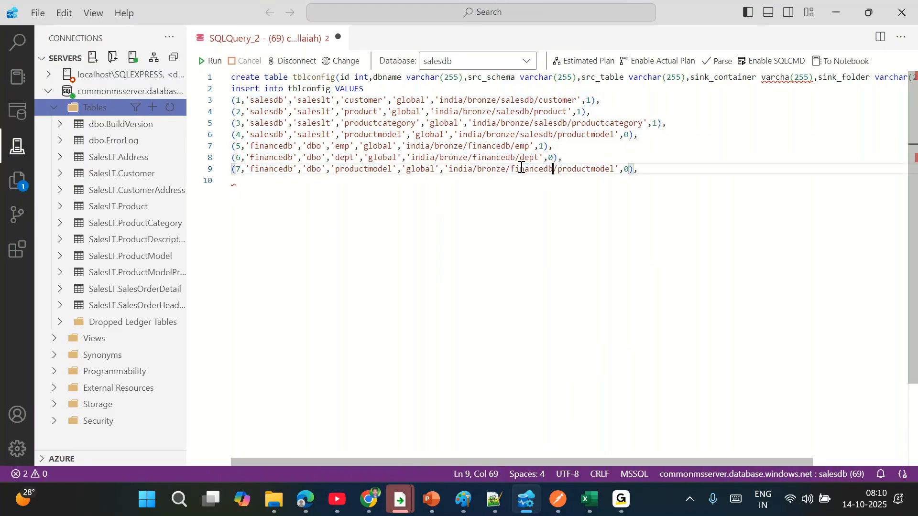
pyautogui.doubleClick(576, 169)
pyautogui.write('orders')
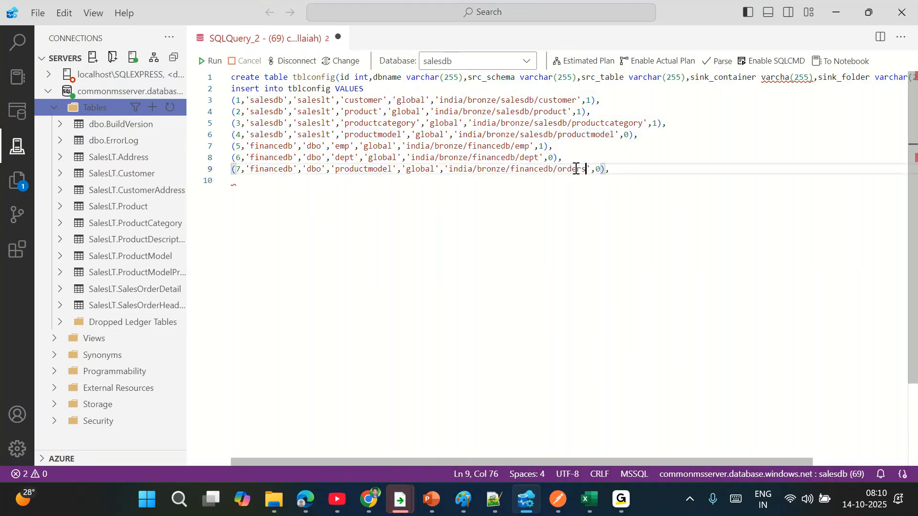
# - Set row 6 active, rename row 7's source table to orders, and drop the trailing comma
pyautogui.click(553, 160)
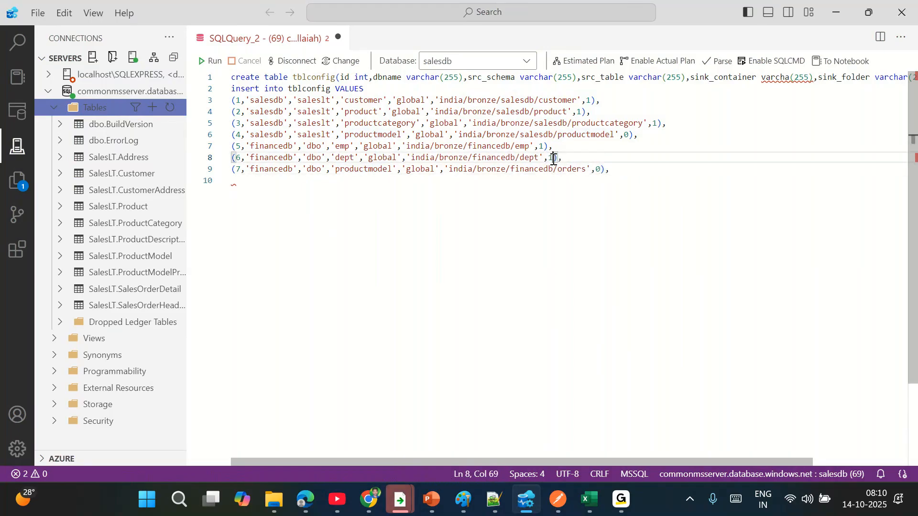
pyautogui.doubleClick(361, 169)
pyautogui.write('orders')
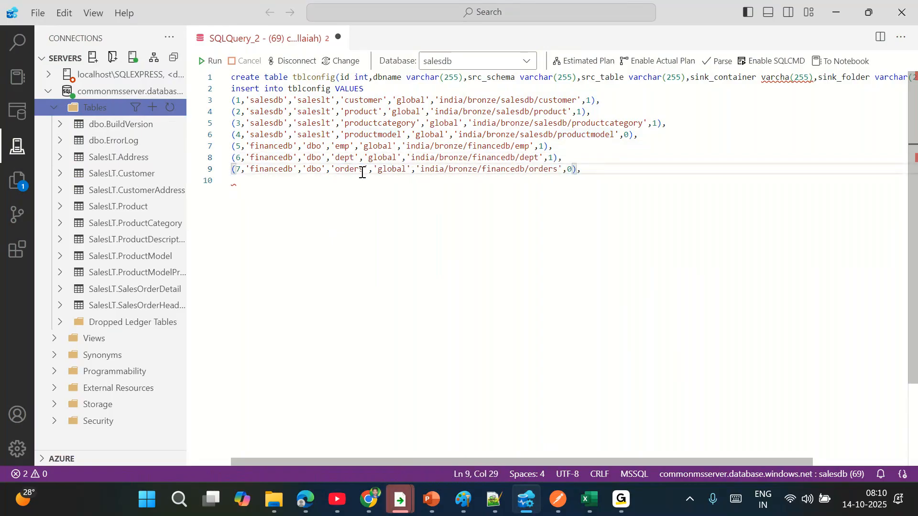
pyautogui.click(626, 174)
pyautogui.moveTo(626, 174); pyautogui.dragTo(140, 74)
# - Run the create and insert script, then add a 'select * from tblconfig' query below
pyautogui.click(216, 64)
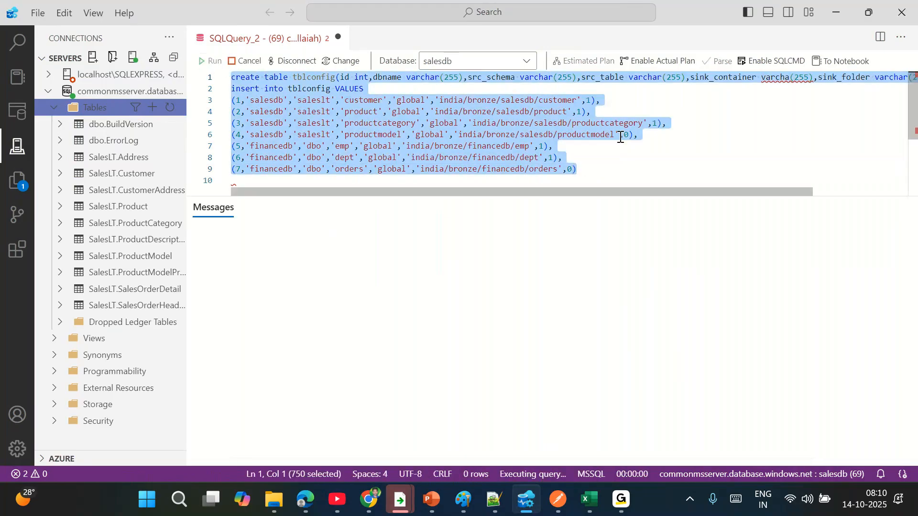
pyautogui.click(597, 170)
pyautogui.press('Return')
pyautogui.press('Return')
pyautogui.write('select * from tblconf')
pyautogui.press('BackSpace')
pyautogui.press('BackSpace')
pyautogui.press('BackSpace')
pyautogui.press('BackSpace')
pyautogui.write(';onfig')
pyautogui.hotkey('shift', 'Home')
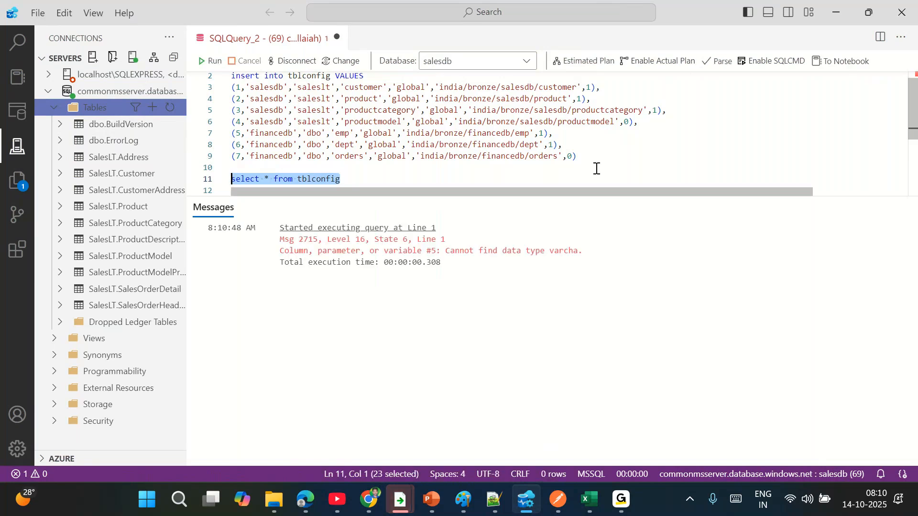
# - Correct 'varcha' to 'varchar' in line 1 and rerun the script
pyautogui.click(596, 169)
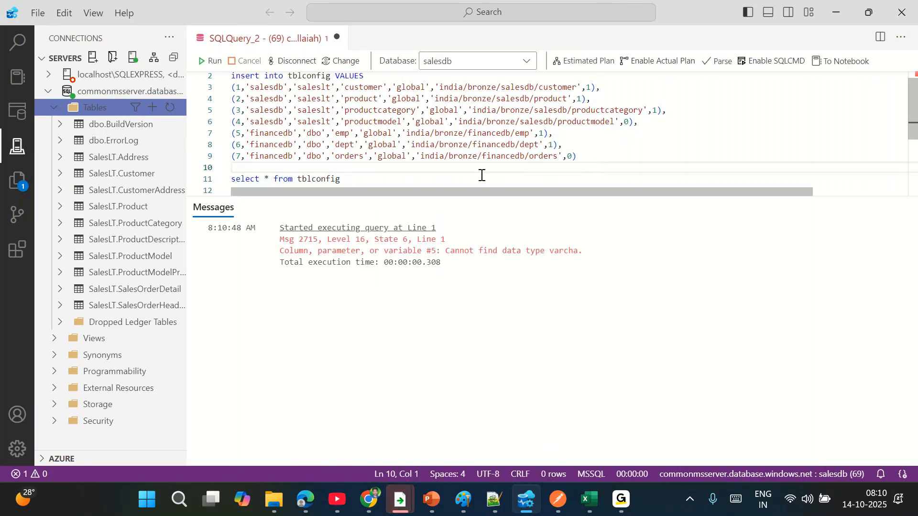
pyautogui.scroll(1, 717, 102)
pyautogui.hscroll(2, 717, 103)
pyautogui.click(750, 78)
pyautogui.write('r')
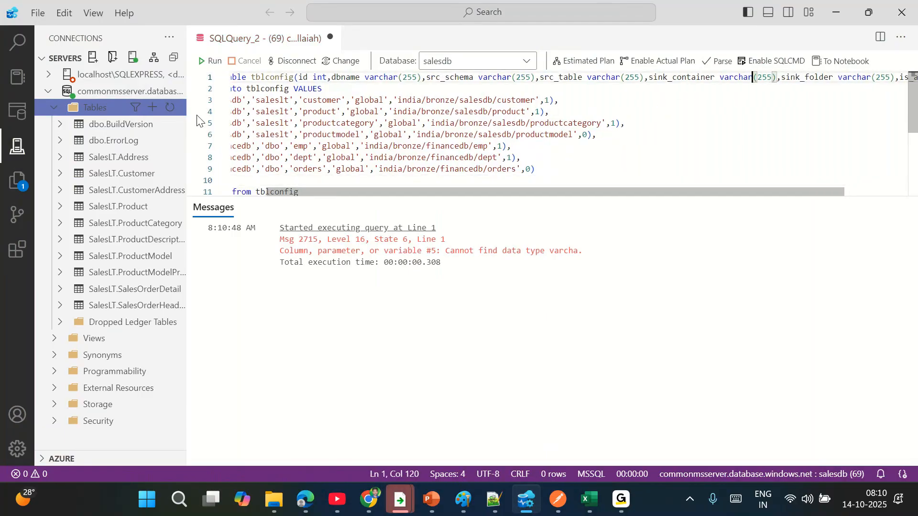
pyautogui.press('F5')
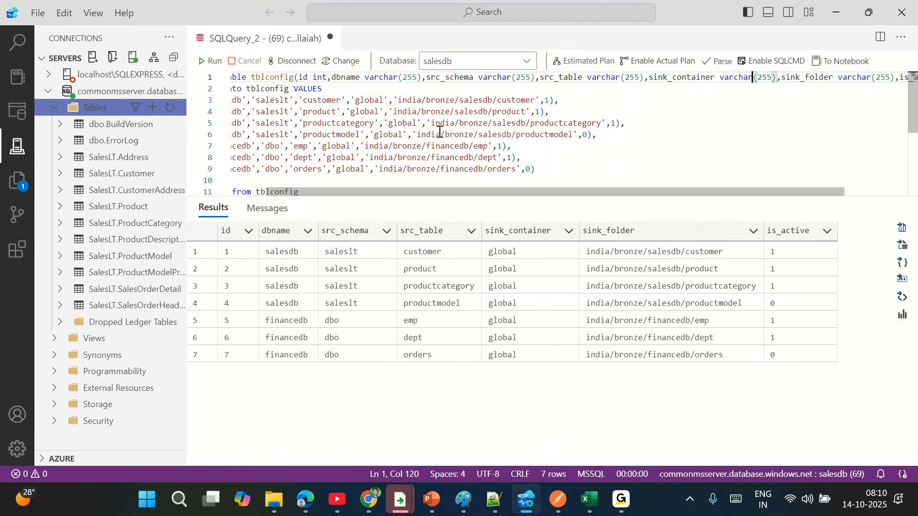
# - Run only the select * from tblconfig query
pyautogui.scroll(-3, 360, 100)
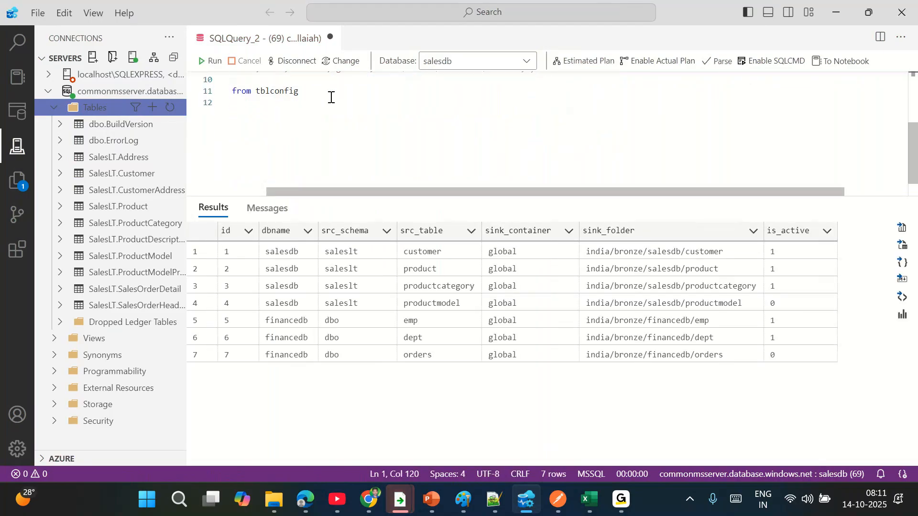
pyautogui.scroll(3, 331, 97)
pyautogui.hscroll(-2, 331, 97)
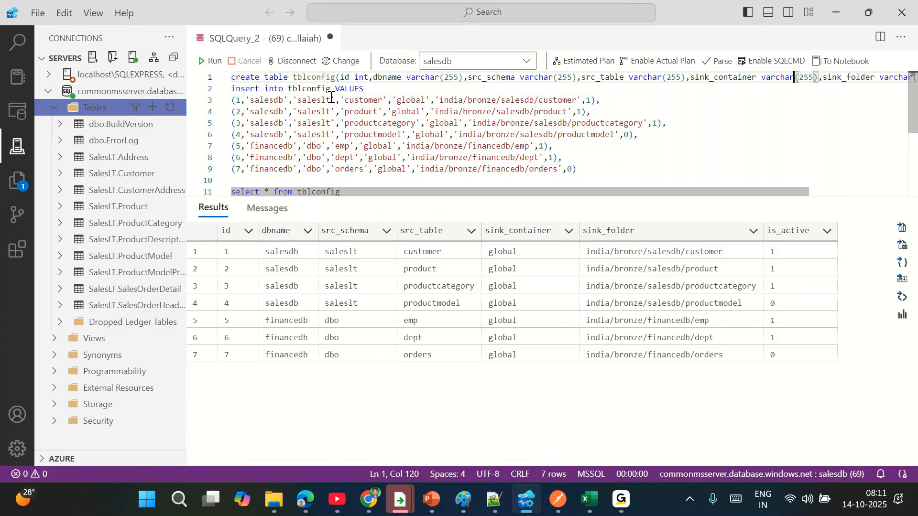
pyautogui.scroll(-1, 335, 97)
pyautogui.click(341, 150)
pyautogui.moveTo(340, 153); pyautogui.dragTo(231, 153)
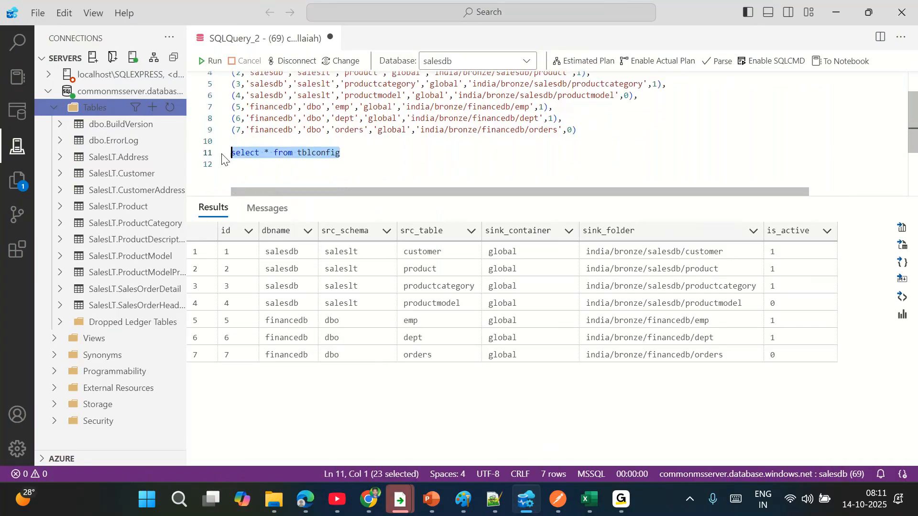
pyautogui.click(211, 61)
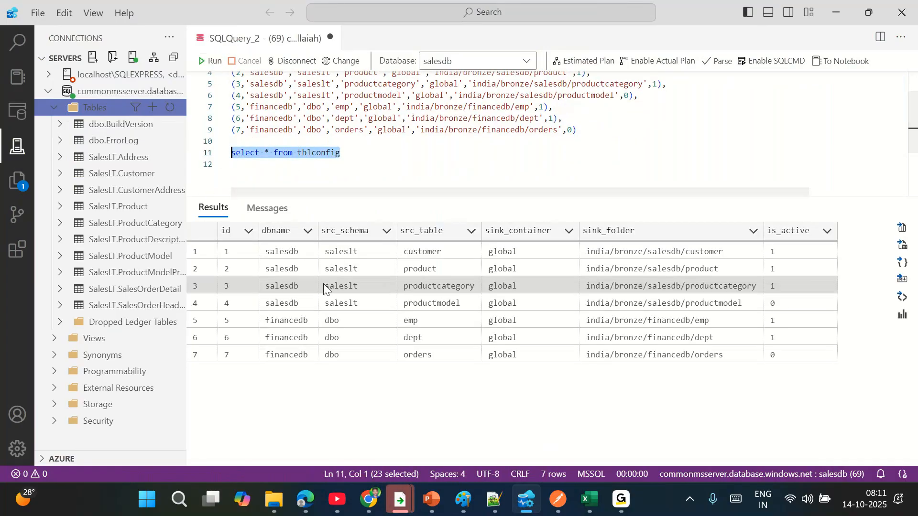
# - Inspect the returned config rows in the Results grid, including productcategory and row 4
pyautogui.moveTo(237, 253); pyautogui.dragTo(234, 282)
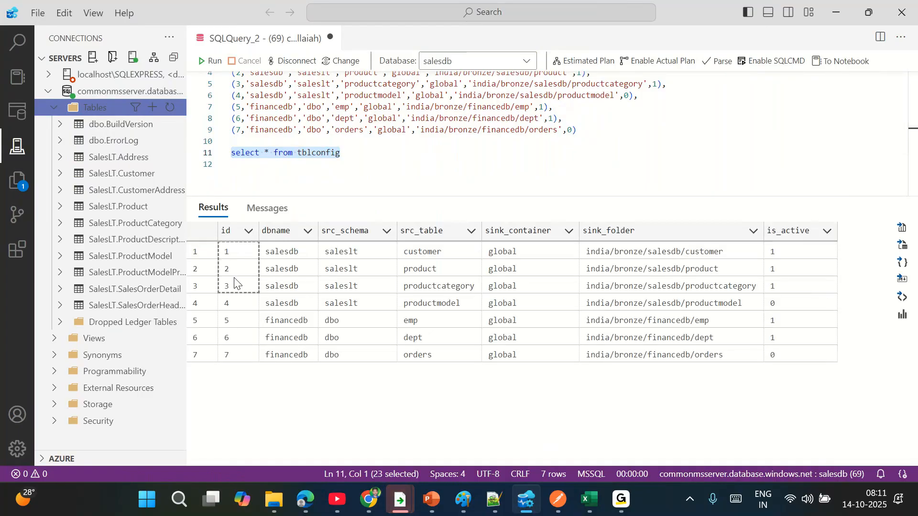
pyautogui.moveTo(234, 252); pyautogui.dragTo(664, 290)
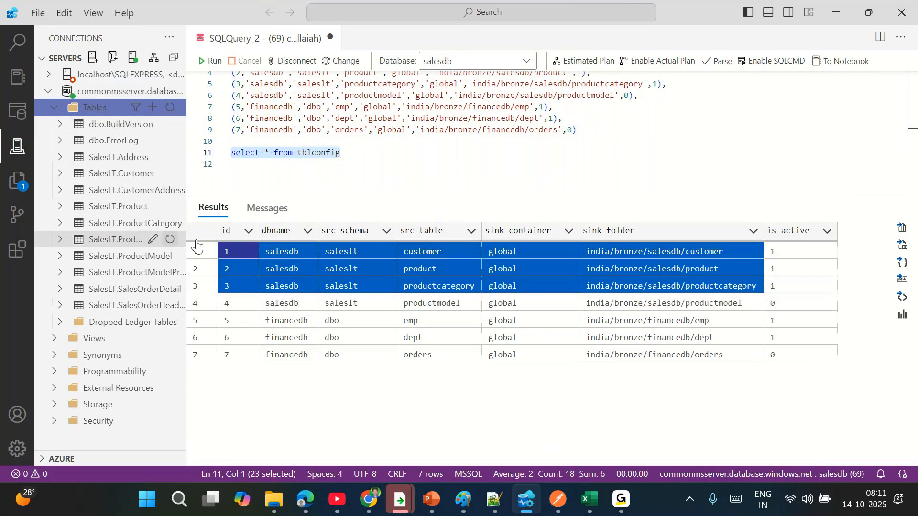
pyautogui.click(445, 291)
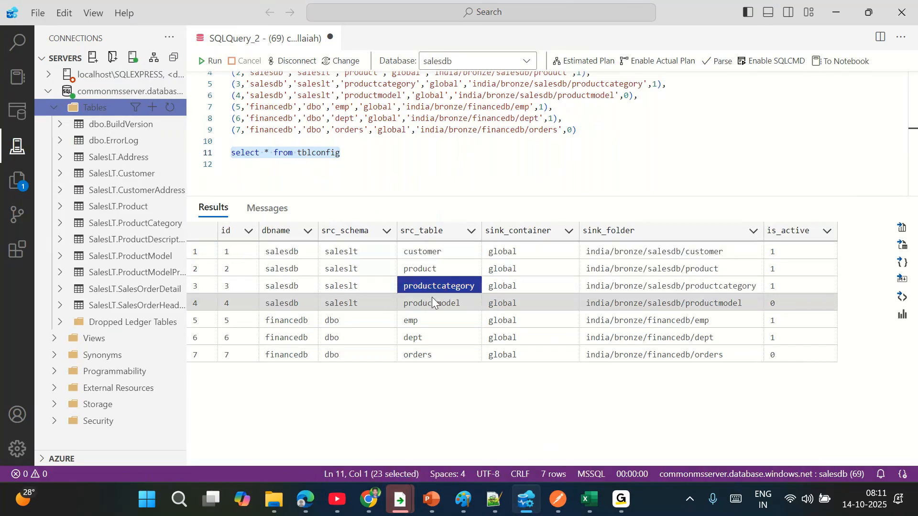
pyautogui.moveTo(289, 309); pyautogui.dragTo(695, 308)
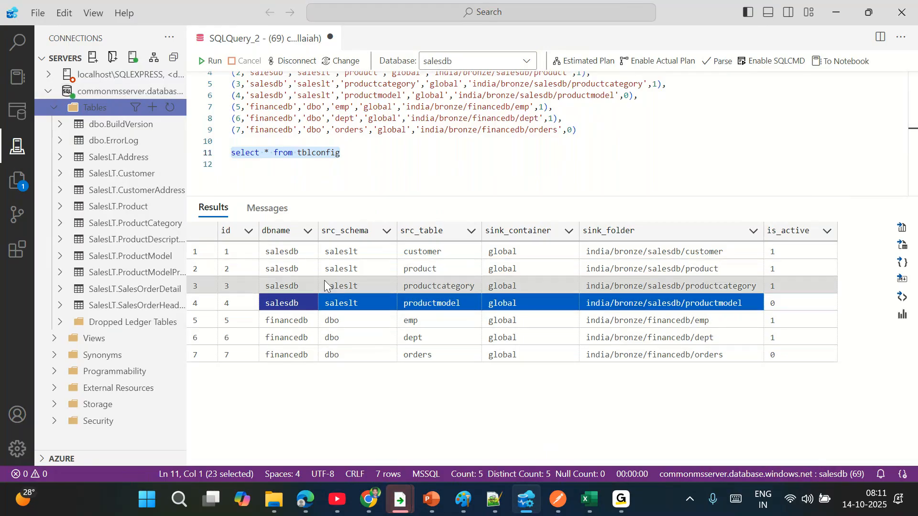
# - Connect to the financedb database using the saved commonmsserver connection and its password
pyautogui.click(93, 58)
pyautogui.scroll(2, 638, 125)
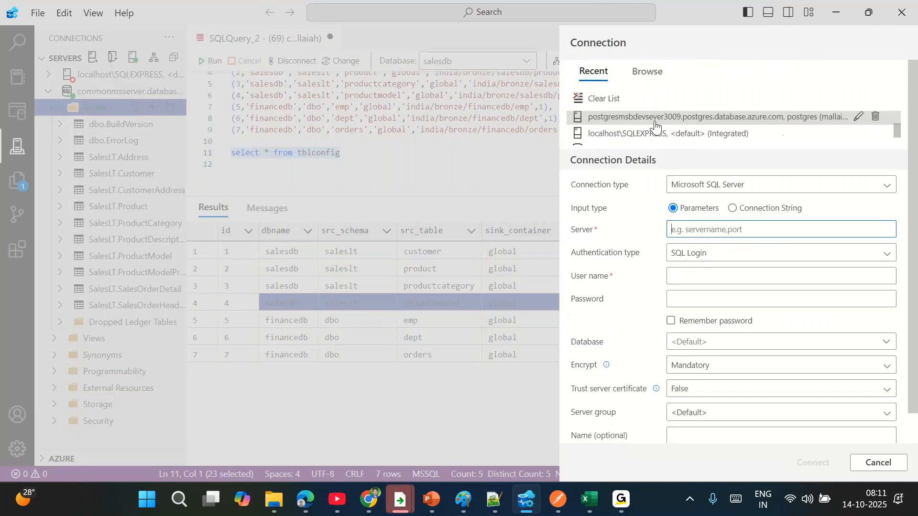
pyautogui.click(641, 120)
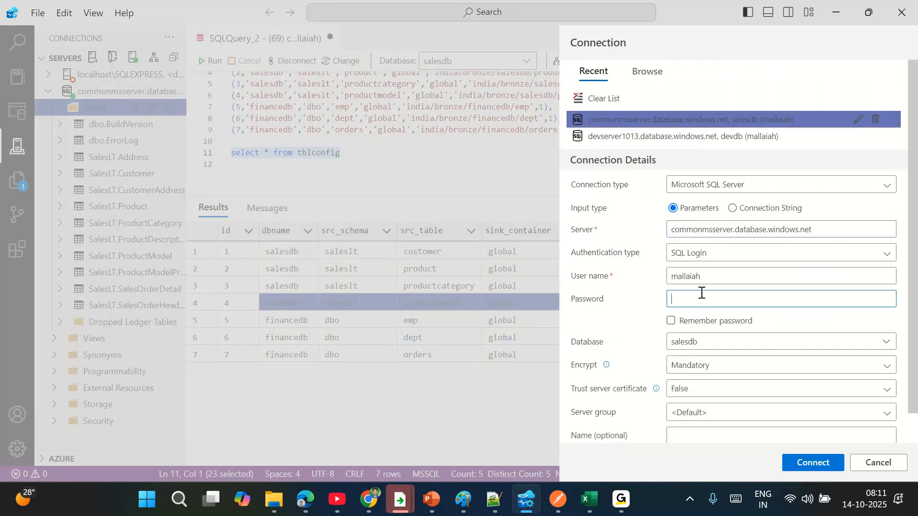
pyautogui.write('••')
pyautogui.moveTo(704, 341); pyautogui.dragTo(632, 341)
pyautogui.press('BackSpace')
pyautogui.write('financedb')
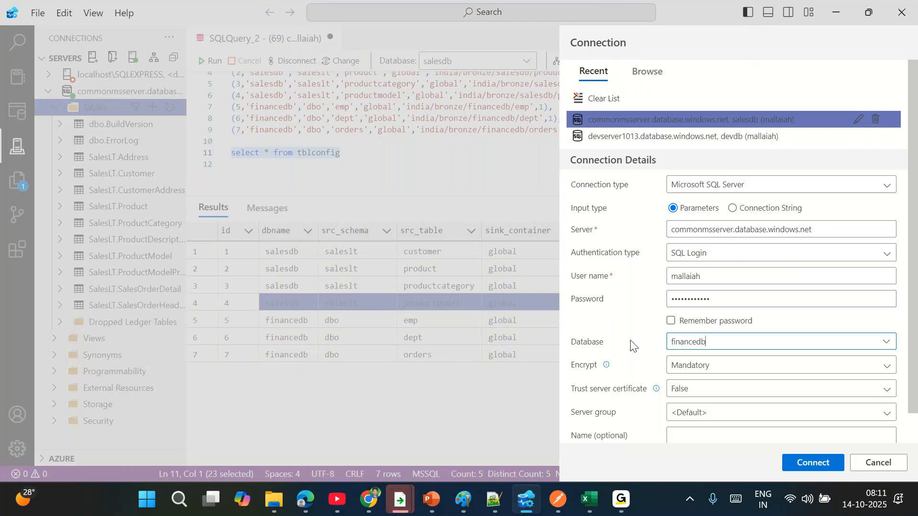
pyautogui.click(803, 464)
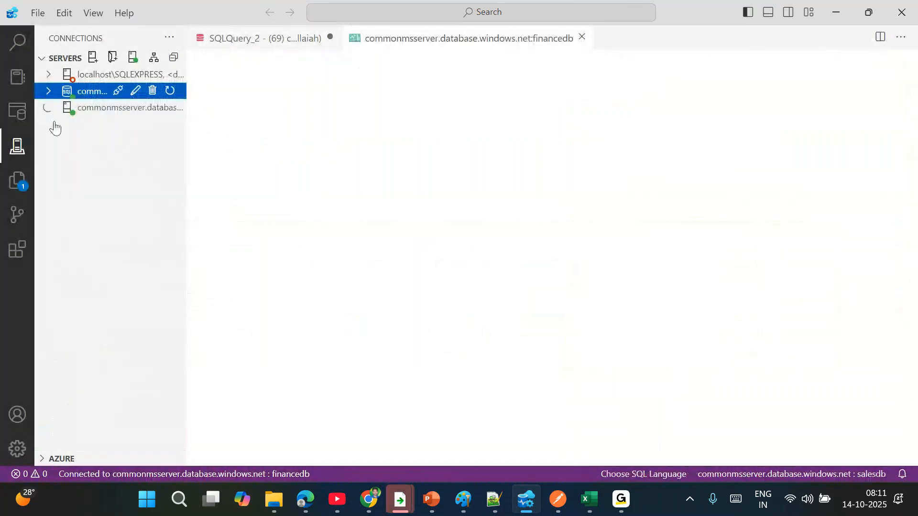
# - Open a new query on financedb, check its tables, and return to the empty query editor
pyautogui.click(369, 96)
pyautogui.click(593, 40)
pyautogui.click(289, 40)
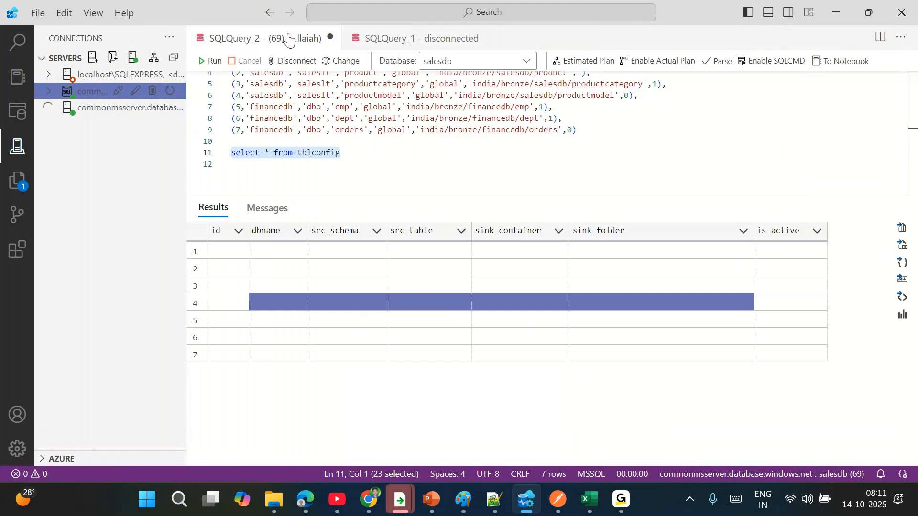
pyautogui.click(406, 40)
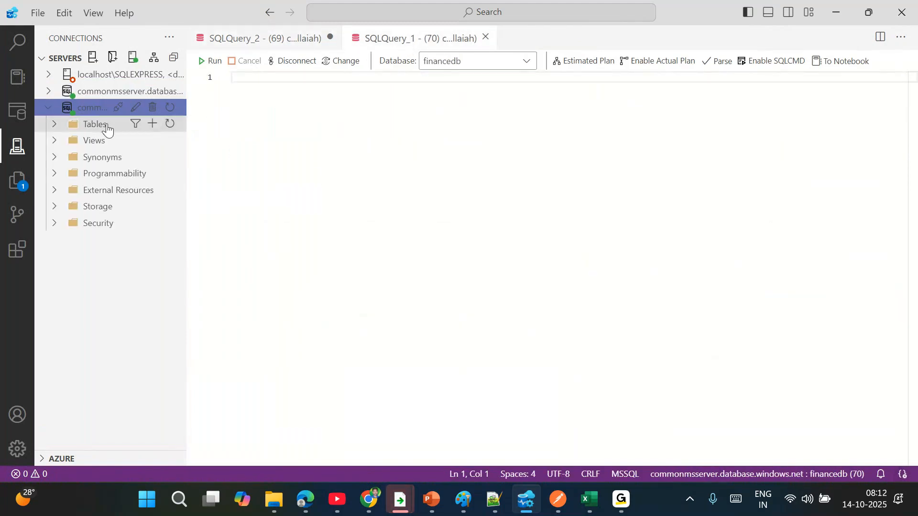
pyautogui.click(55, 123)
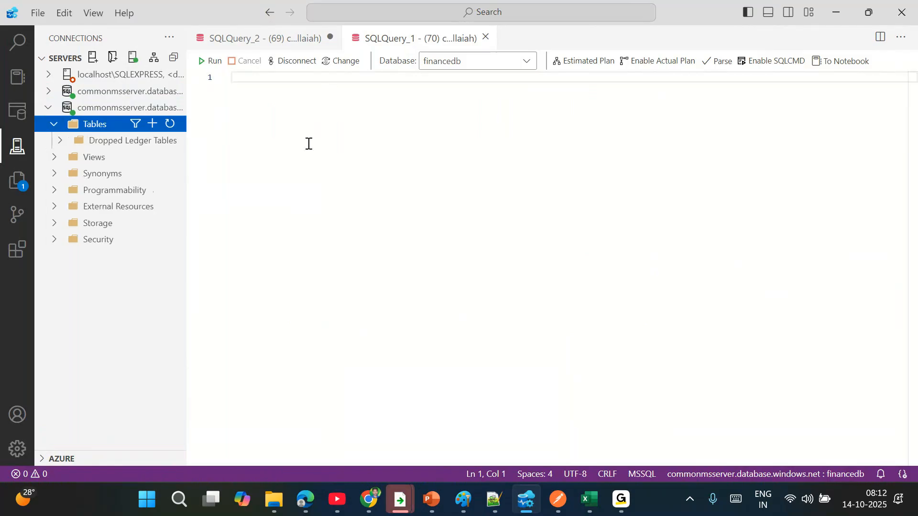
pyautogui.click(259, 45)
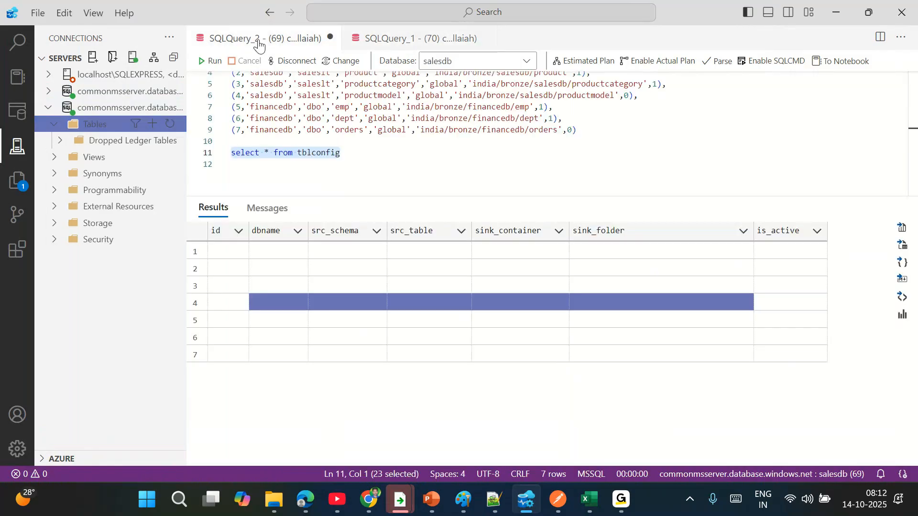
pyautogui.doubleClick(341, 114)
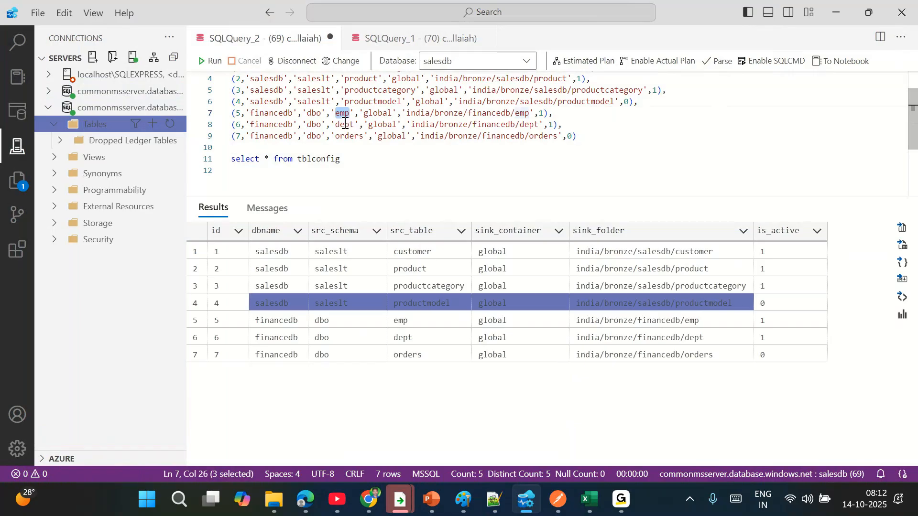
pyautogui.click(411, 38)
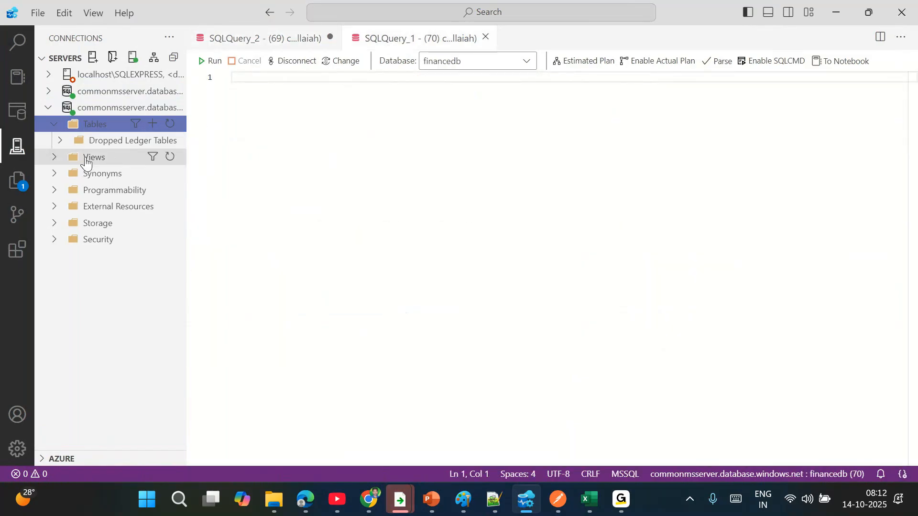
# - Search the Notepad++ notes for 'create table'
pyautogui.click(494, 499)
pyautogui.hotkey('ctrl', 'f')
pyautogui.write('create table emp')
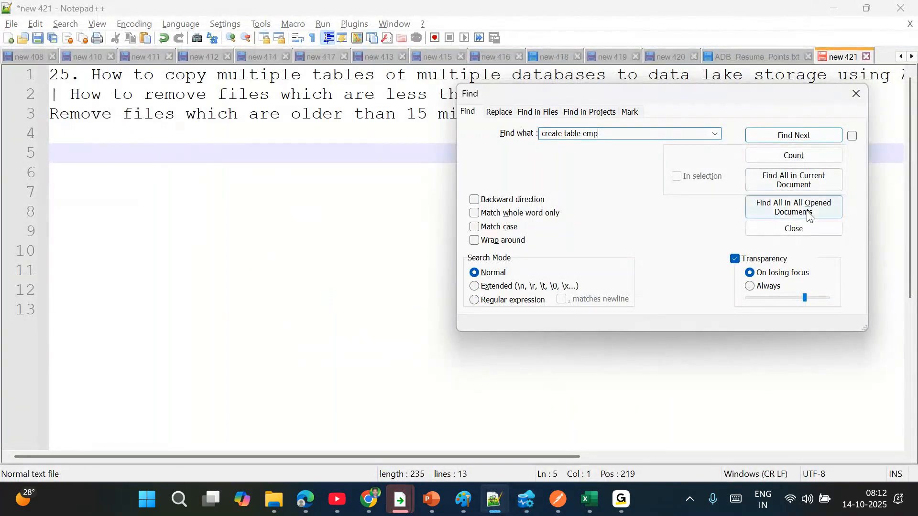
# - Find 'create table emp' across all open Notepad++ documents and open the 13_Onpremise_SQLServerScript.txt match
pyautogui.click(776, 182)
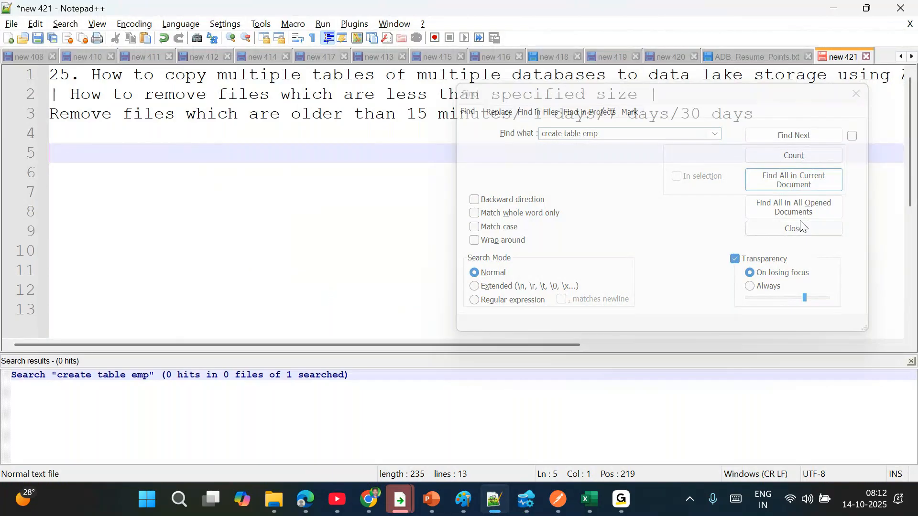
pyautogui.click(794, 229)
pyautogui.doubleClick(227, 398)
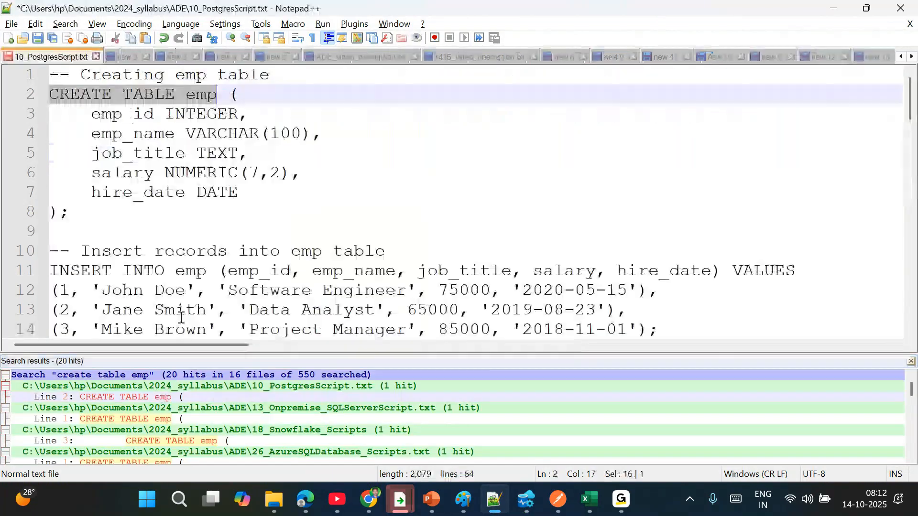
pyautogui.scroll(-2, 266, 201)
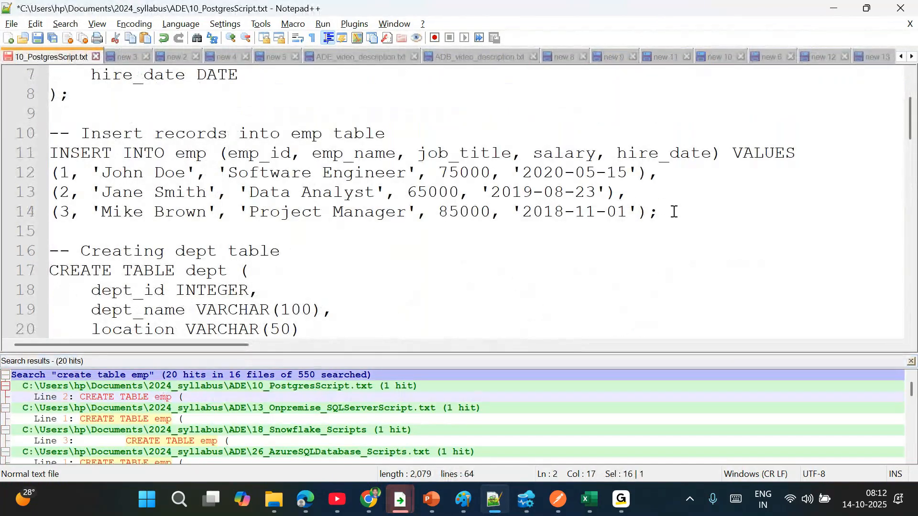
pyautogui.scroll(2, 674, 212)
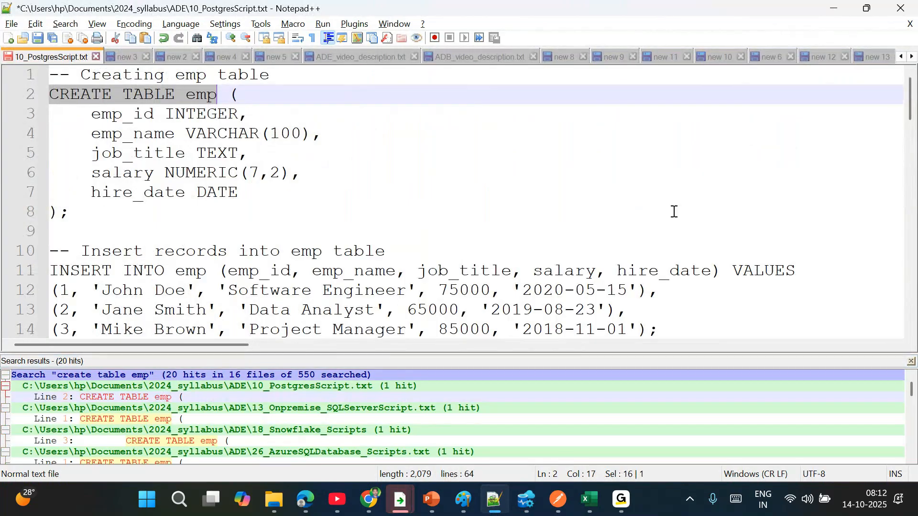
pyautogui.doubleClick(184, 419)
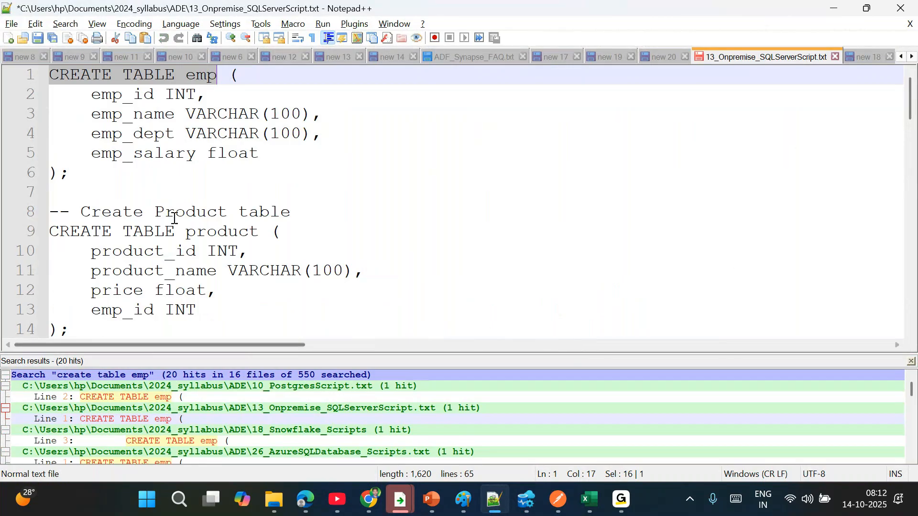
# - Copy the CREATE TABLE emp statement into the financedb query editor
pyautogui.moveTo(70, 173); pyautogui.dragTo(26, 73)
pyautogui.hotkey('alt', 'Tab')
pyautogui.write('CREATE TABLE emp (     emp_id INT,     emp_name VARCHAR(100),     emp_dept VARCHAR(100),     emp_salary float')
pyautogui.hotkey('alt', 'Tab')
# - Paste the three-row INSERT INTO emp block below the table definition in SQLQuery_1
pyautogui.scroll(-3, 308, 218)
pyautogui.scroll(-3, 308, 219)
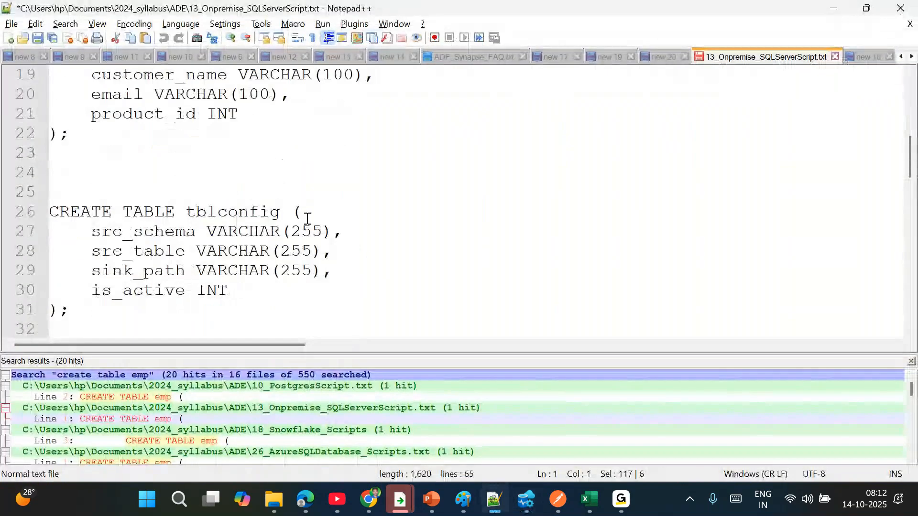
pyautogui.scroll(-1, 308, 218)
pyautogui.scroll(-3, 308, 218)
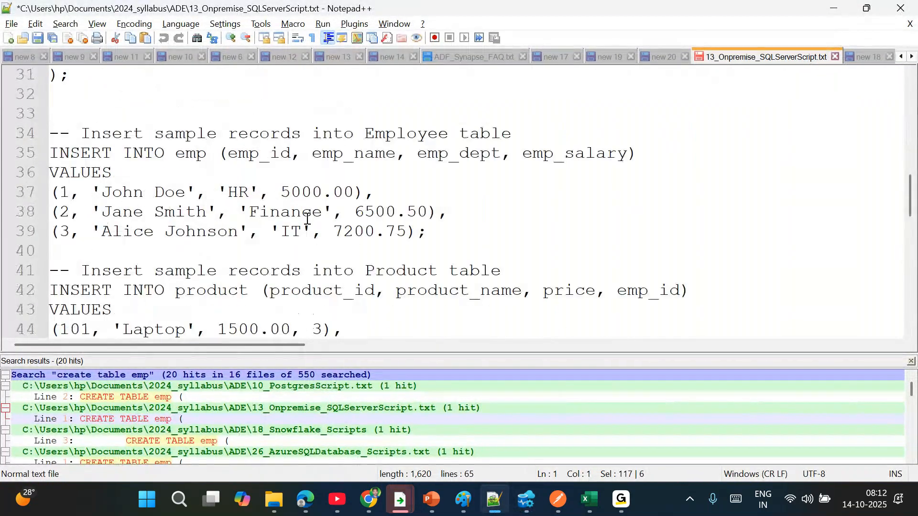
pyautogui.moveTo(443, 228); pyautogui.dragTo(39, 159)
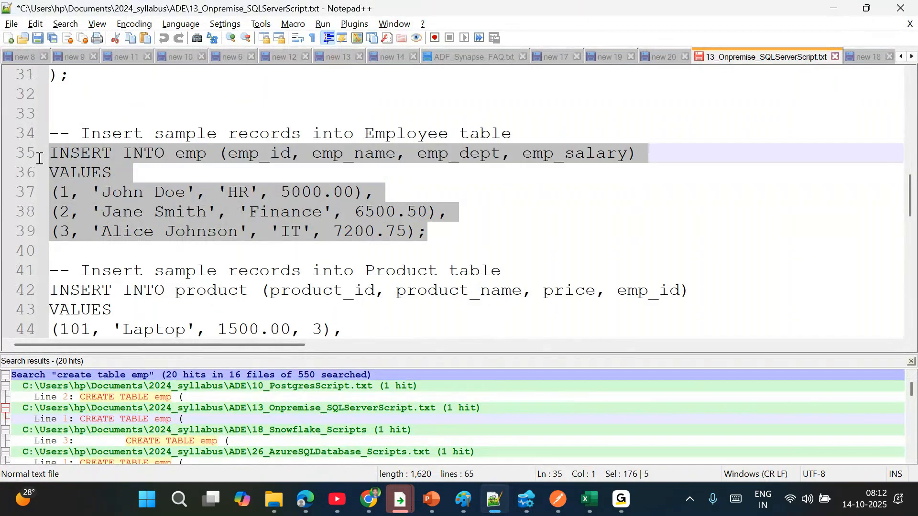
pyautogui.hotkey('ctrl', 'c')
pyautogui.hotkey('alt', 'Tab')
pyautogui.hotkey('ctrl', 'v')
pyautogui.press('Return')
pyautogui.press('Return')
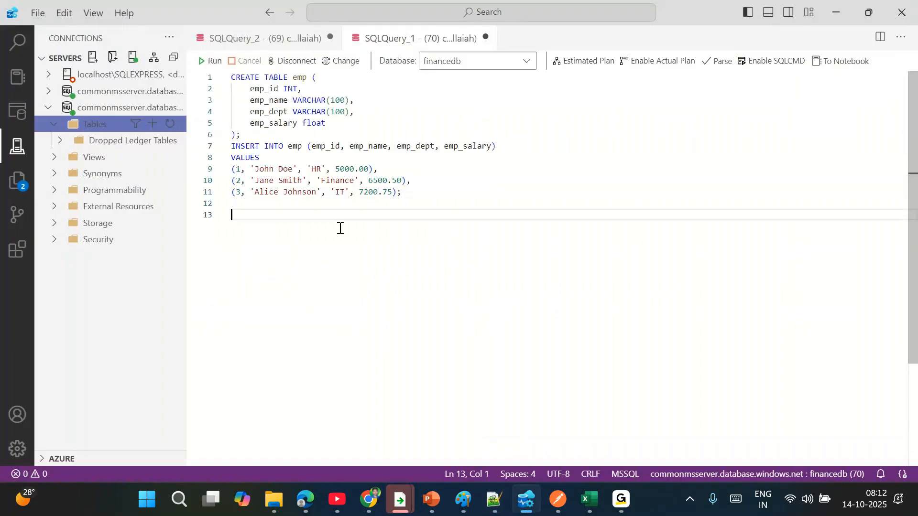
# - Start a new Notepad++ search for 'create table dept'
pyautogui.hotkey('alt', 'Tab')
pyautogui.hotkey('ctrl', 'f')
pyautogui.press('BackSpace')
pyautogui.write('create t')
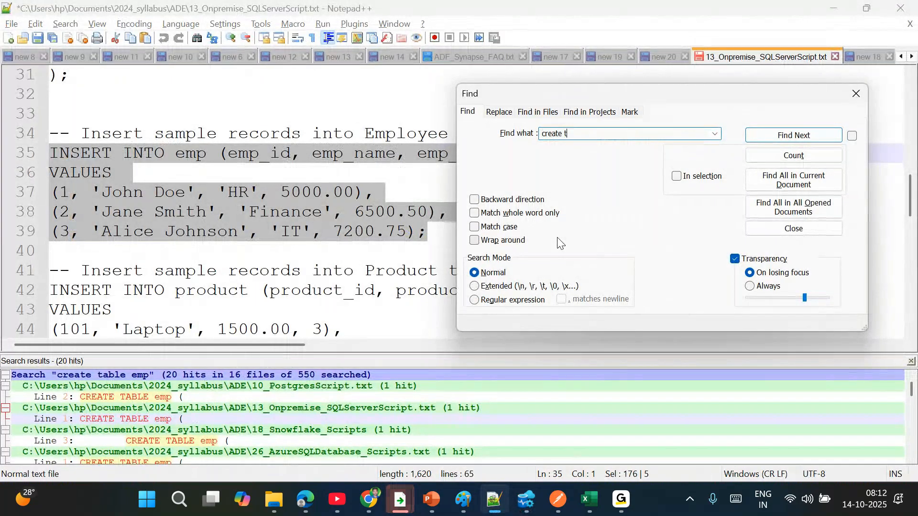
pyautogui.write('able dept')
# - Find 'create table dept' in all open documents and open the 26_AzureSQLDatabase_Scripts.txt match
pyautogui.click(799, 209)
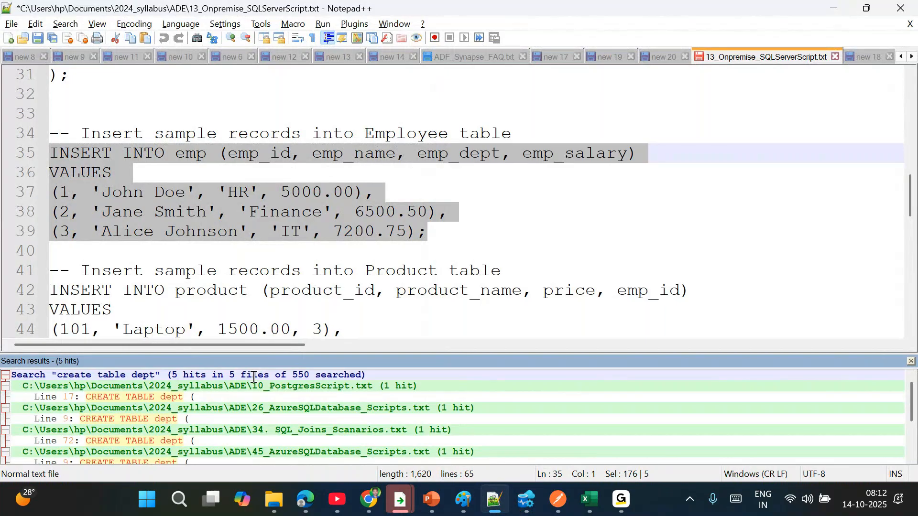
pyautogui.doubleClick(190, 398)
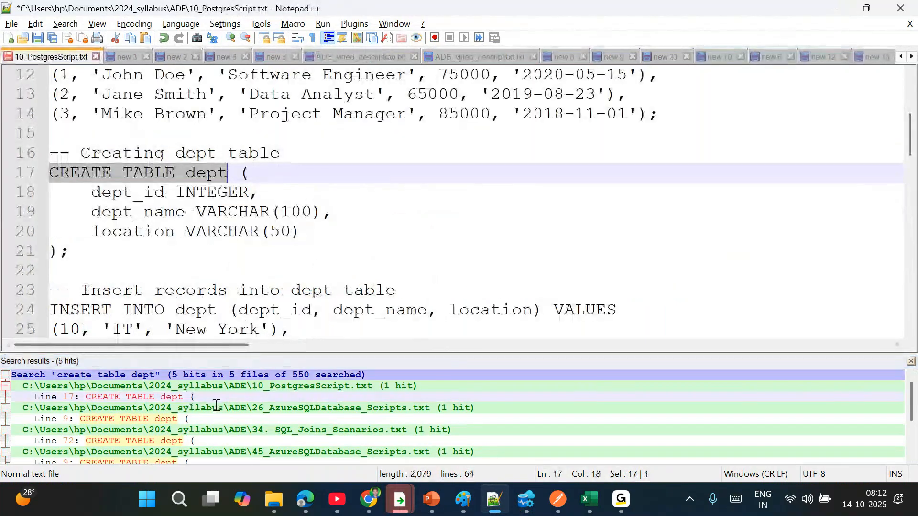
pyautogui.doubleClick(193, 419)
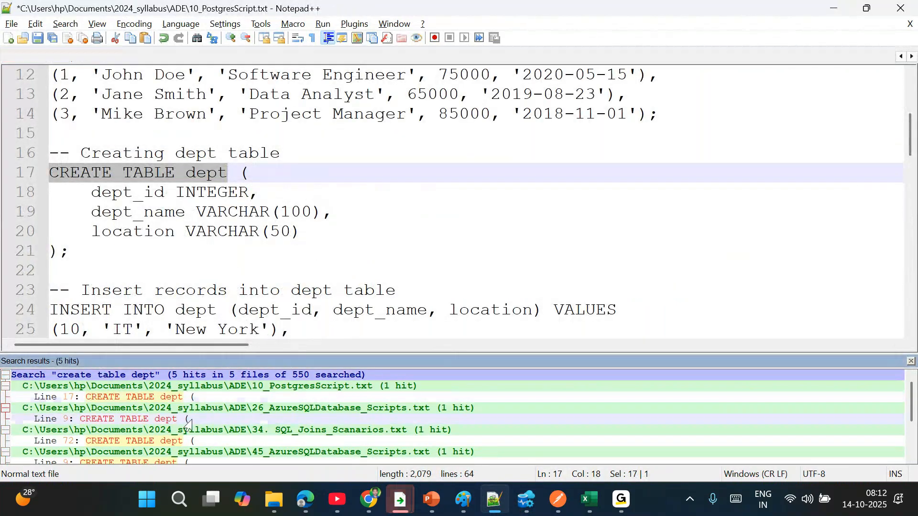
pyautogui.scroll(-2, 234, 289)
pyautogui.scroll(2, 234, 289)
# - Copy the CREATE TABLE dept statement into the financedb query
pyautogui.moveTo(81, 252); pyautogui.dragTo(25, 163)
pyautogui.hotkey('alt', 'Tab')
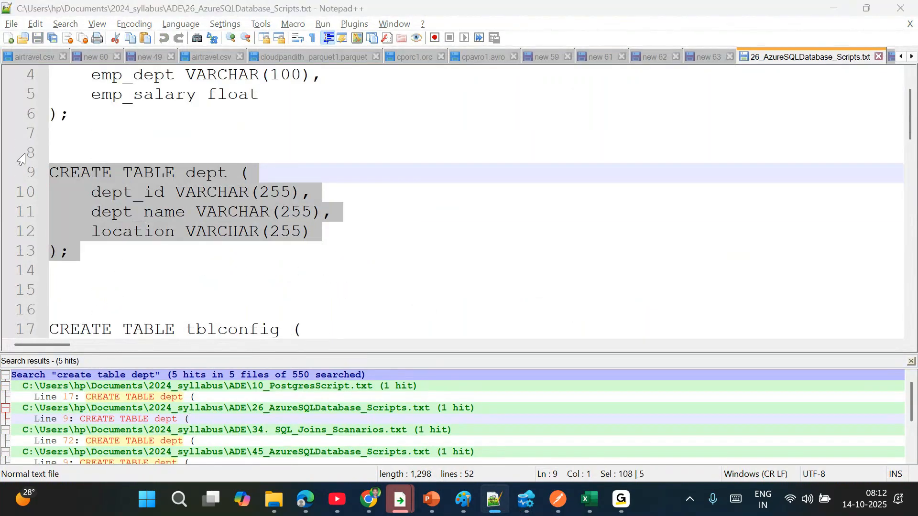
pyautogui.hotkey('ctrl', 'v')
pyautogui.hotkey('alt', 'Tab')
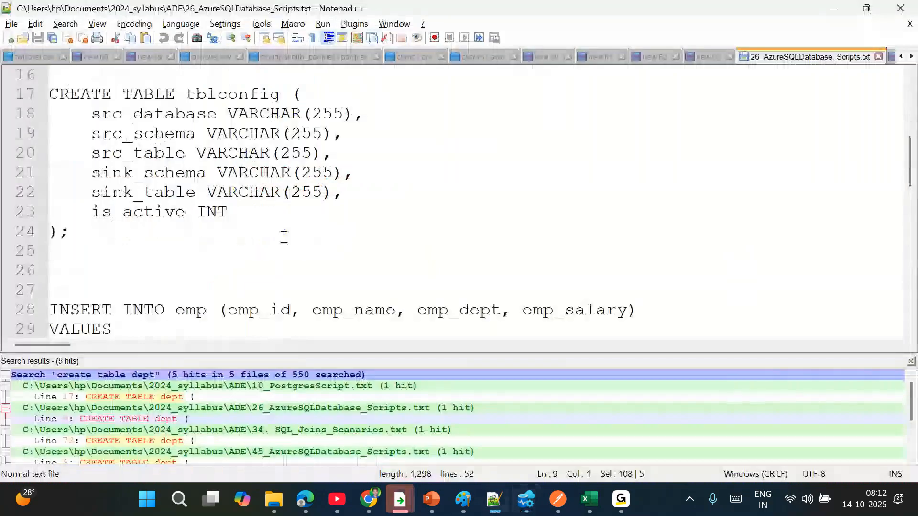
# - Add the five-row INSERT INTO dept to the query and run the whole script
pyautogui.scroll(-3, 283, 238)
pyautogui.moveTo(395, 251); pyautogui.dragTo(43, 155)
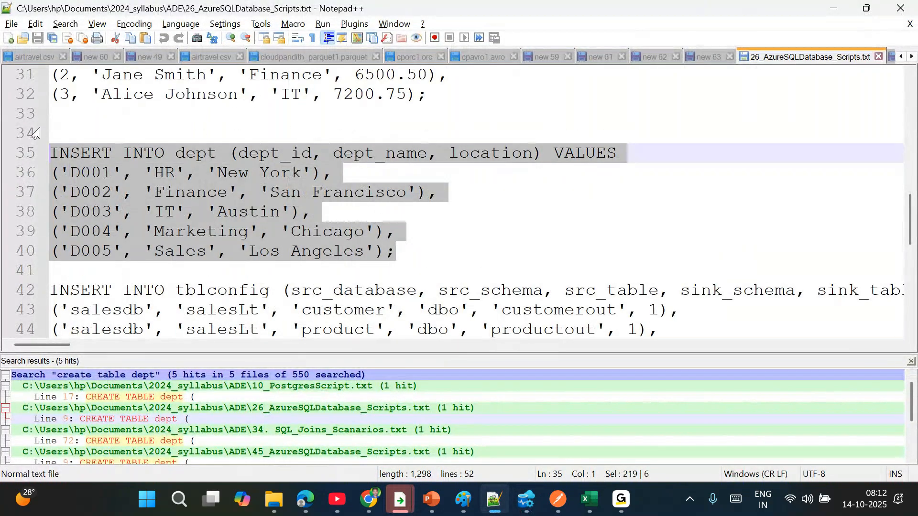
pyautogui.hotkey('ctrl', 'c')
pyautogui.hotkey('alt', 'Tab')
pyautogui.hotkey('ctrl', 'v')
pyautogui.click(210, 60)
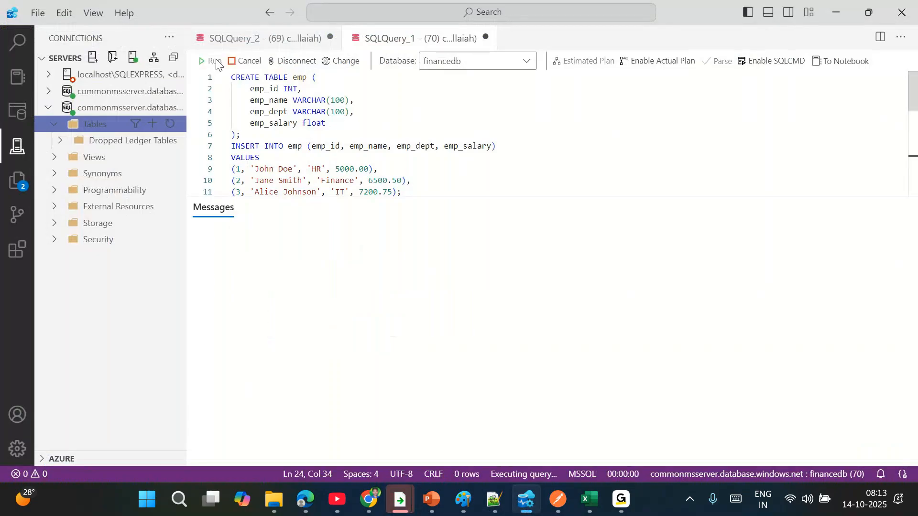
# - Refresh the financedb Tables list to show dbo.emp and dbo.dept, then reopen the tblconfig results
pyautogui.click(391, 136)
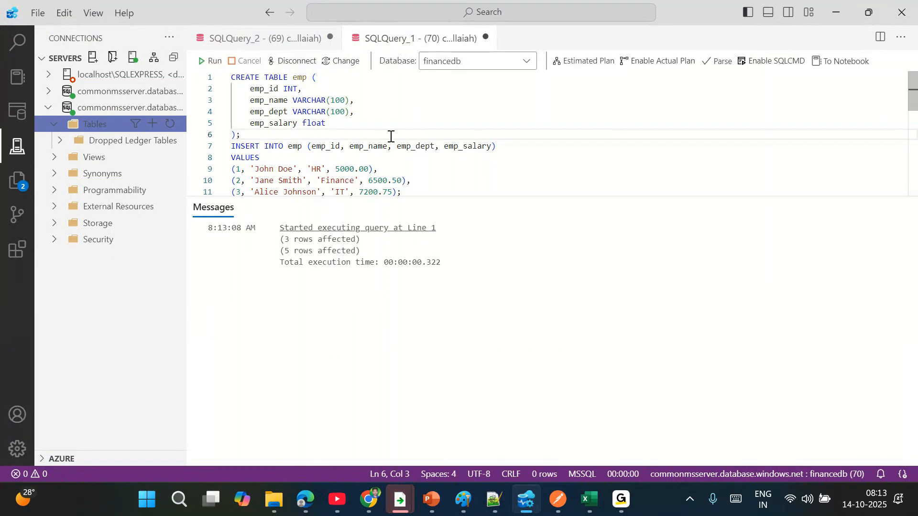
pyautogui.click(172, 125)
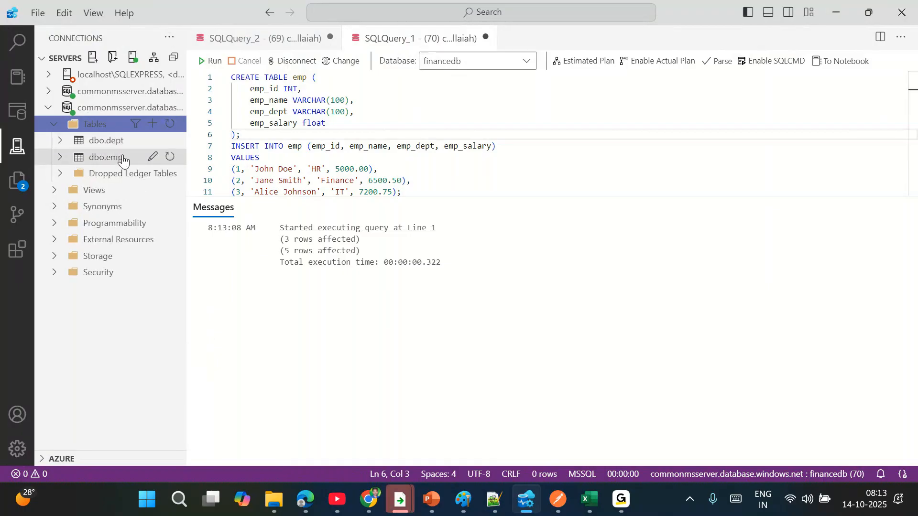
pyautogui.click(265, 38)
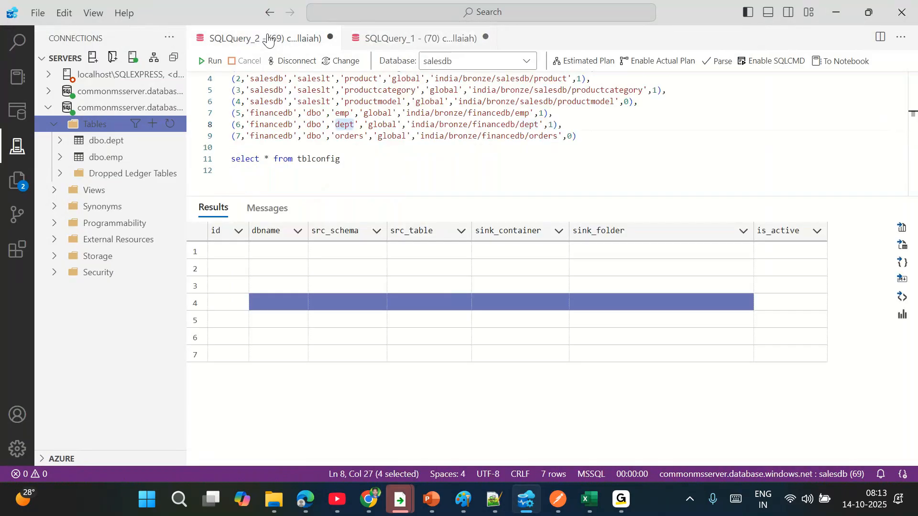
# - Review the financedb config rows' emp and dept table names and their sink folders
pyautogui.doubleClick(271, 113)
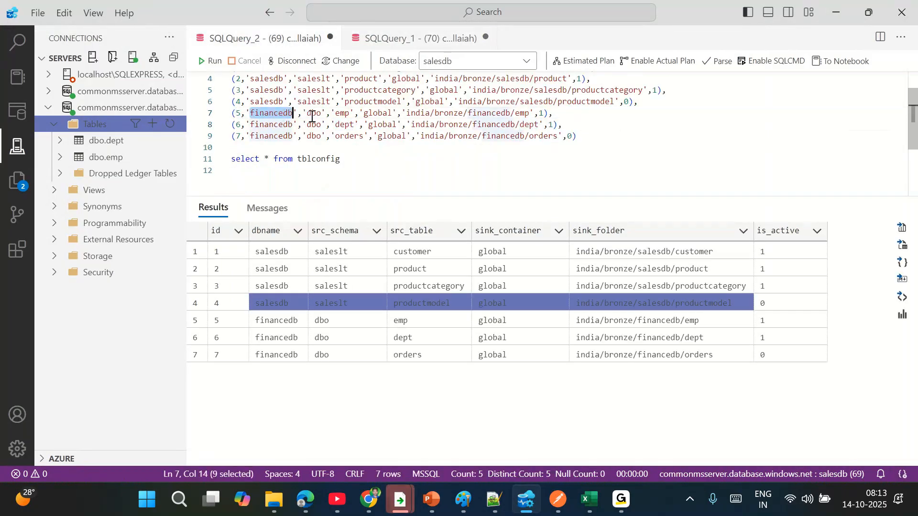
pyautogui.doubleClick(341, 114)
pyautogui.doubleClick(344, 124)
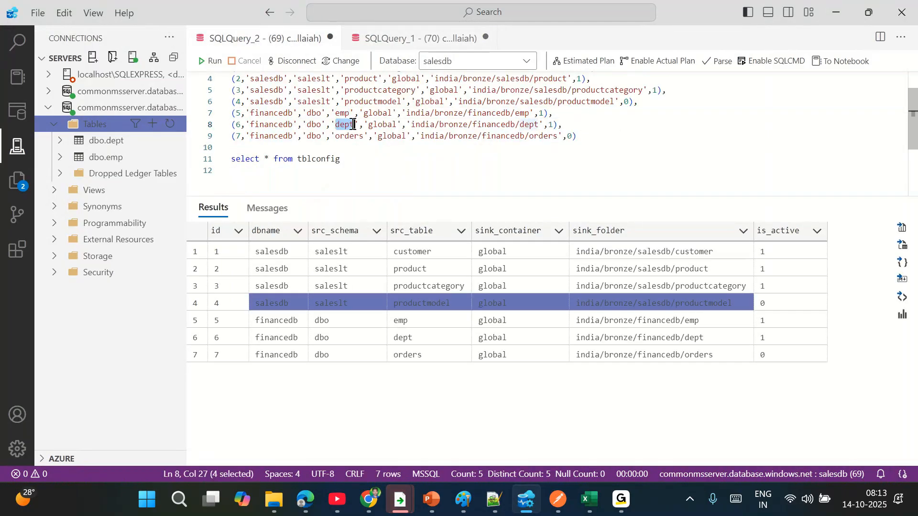
pyautogui.moveTo(374, 114); pyautogui.dragTo(529, 114)
pyautogui.moveTo(487, 123); pyautogui.dragTo(550, 125)
pyautogui.click(606, 147)
pyautogui.scroll(1, 606, 146)
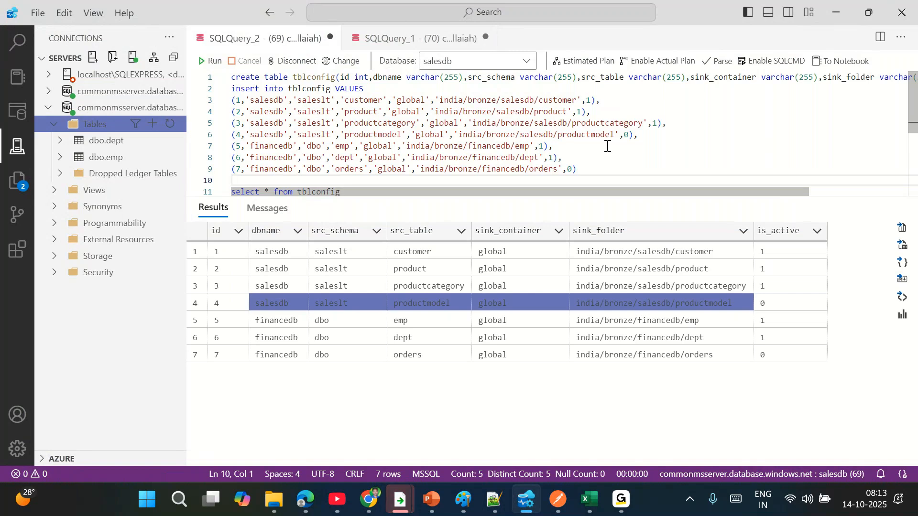
# - Expand the server's tables and review tblconfig's four salesdb and three financedb rows
pyautogui.click(370, 170)
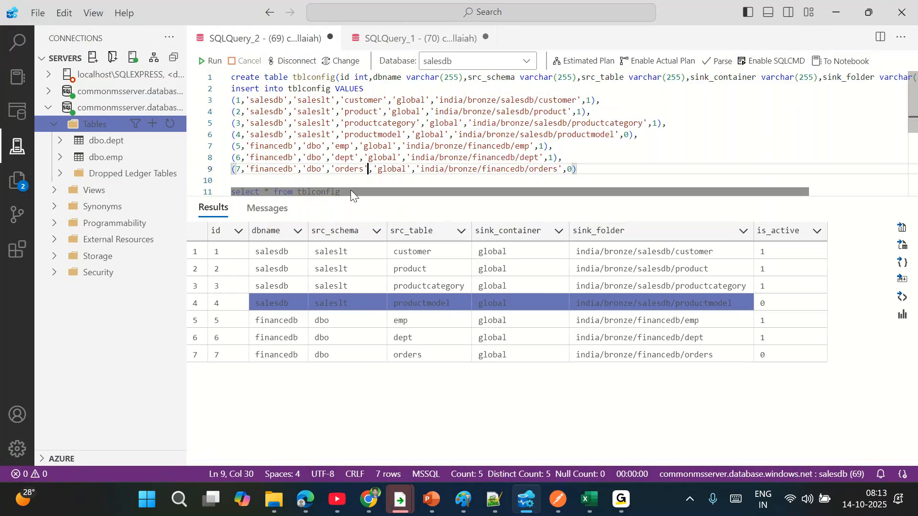
pyautogui.click(64, 93)
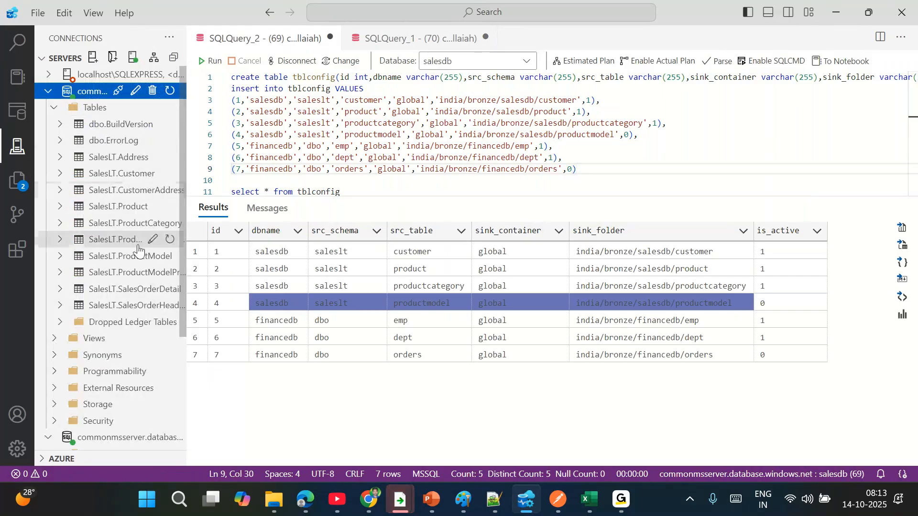
pyautogui.click(303, 77)
pyautogui.doubleClick(304, 76)
pyautogui.moveTo(639, 134); pyautogui.dragTo(231, 101)
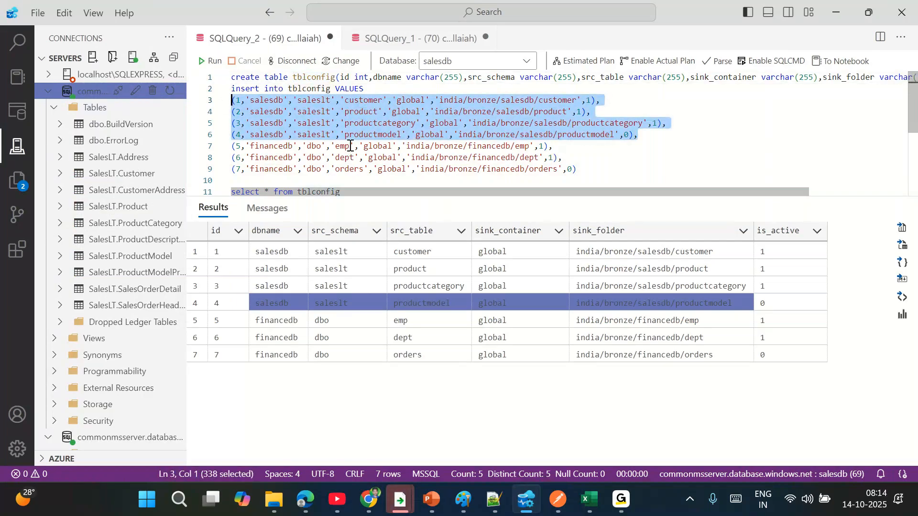
pyautogui.moveTo(581, 169); pyautogui.dragTo(231, 147)
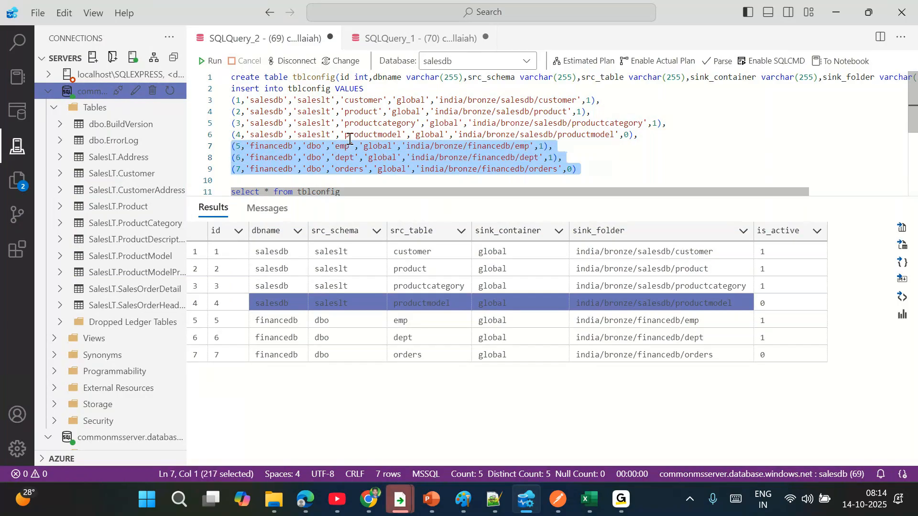
pyautogui.doubleClick(314, 146)
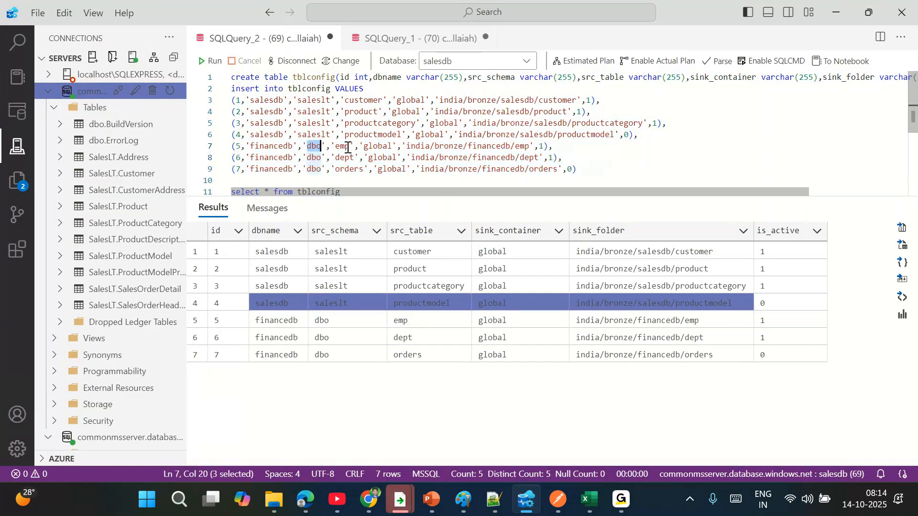
# - Return to the emp and dept script and scroll through its results
pyautogui.click(402, 38)
pyautogui.scroll(-3, 90, 247)
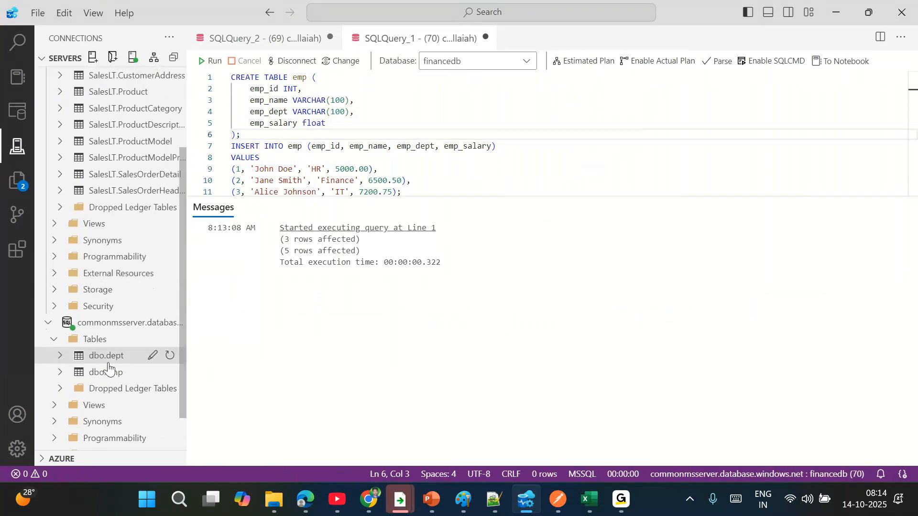
pyautogui.scroll(-3, 340, 185)
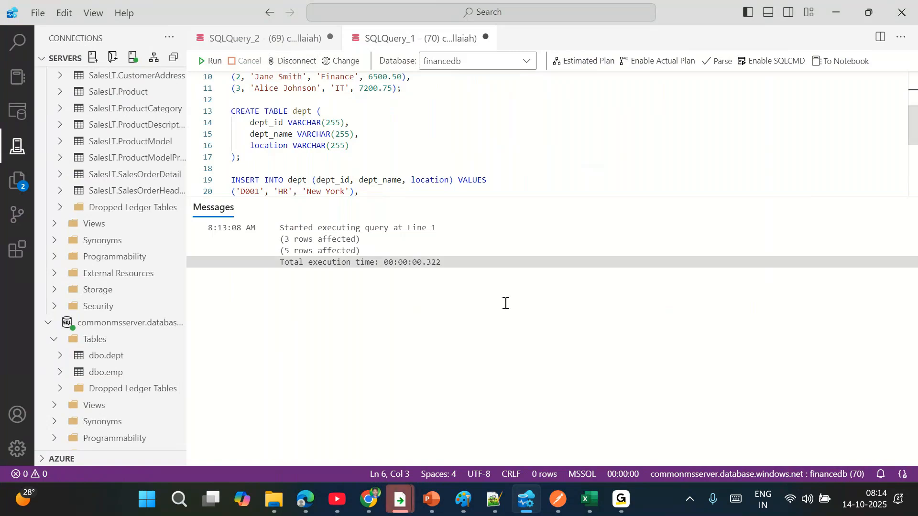
# - Switch to the data factory in the browser and open the Author view
pyautogui.moveTo(369, 499)
pyautogui.click(215, 430)
pyautogui.click(469, 5)
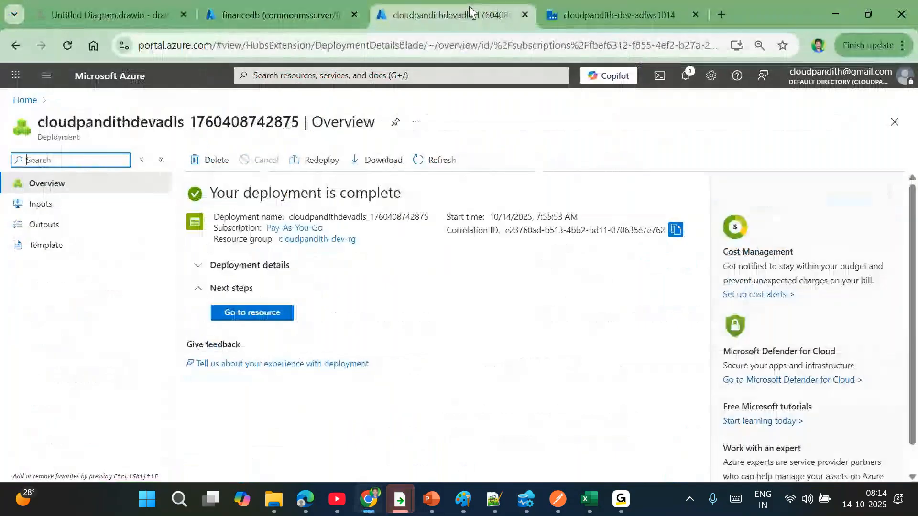
pyautogui.click(602, 13)
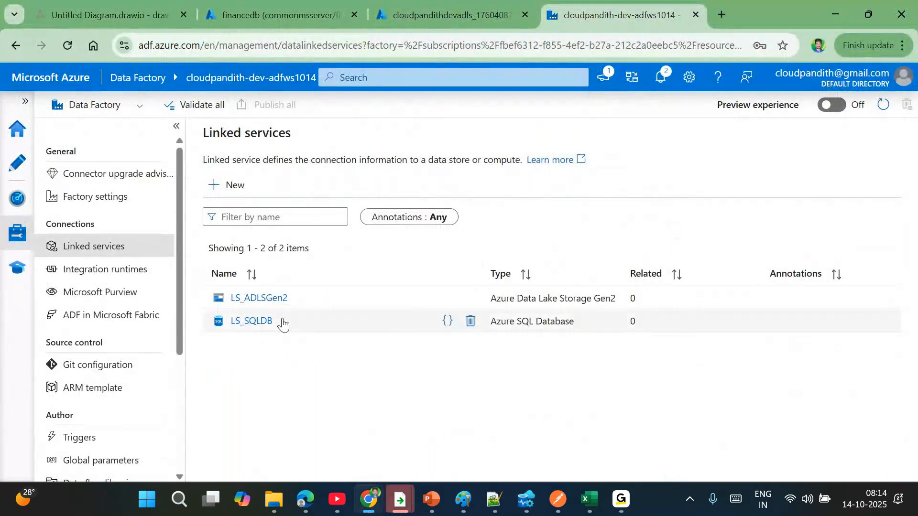
pyautogui.click(9, 174)
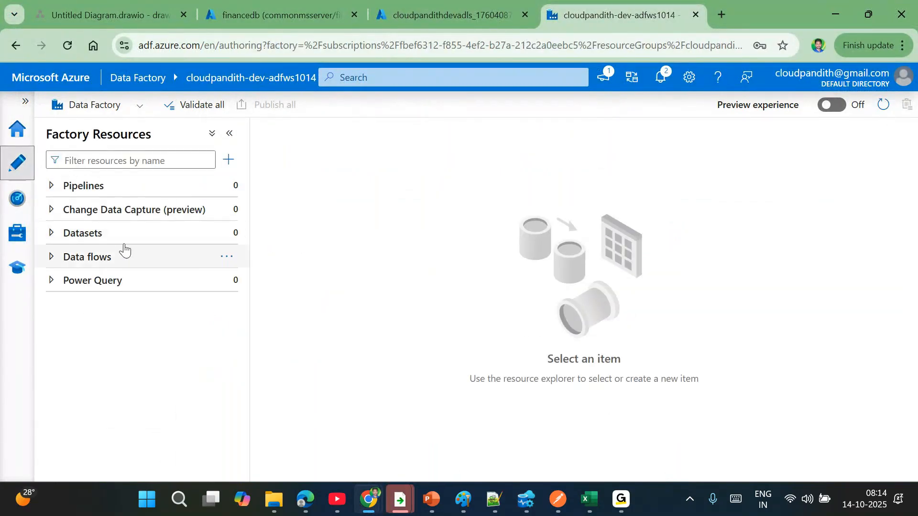
# - Start a new dataset using Azure SQL Database as the data store
pyautogui.click(228, 233)
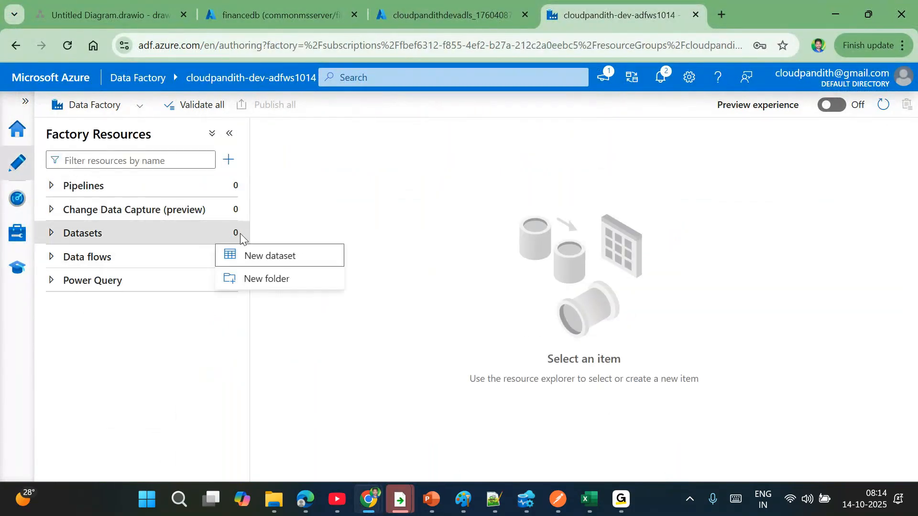
pyautogui.click(279, 262)
pyautogui.click(509, 191)
pyautogui.write('sql da')
pyautogui.doubleClick(546, 297)
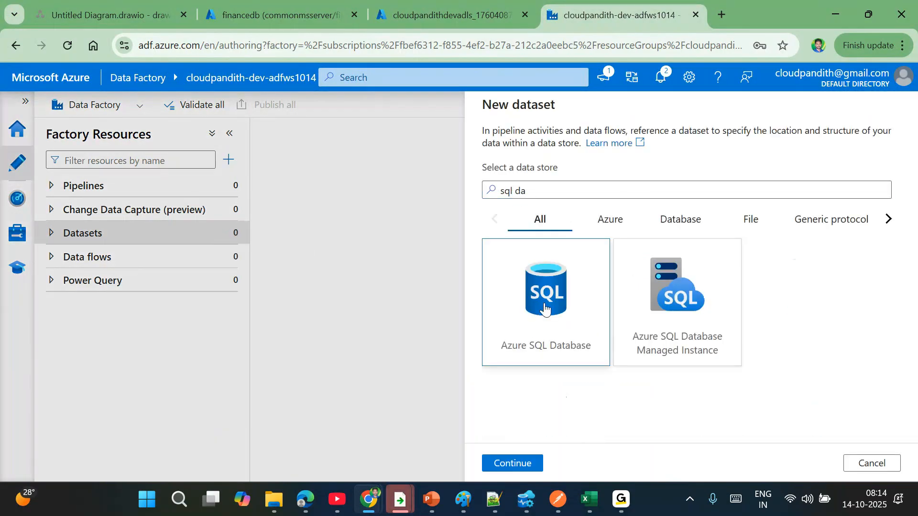
pyautogui.click(559, 148)
# - Name the dataset DS_SQLDB, link it to LS_SQLDB, and create it
pyautogui.hotkey('ctrl', 'a')
pyautogui.write('L')
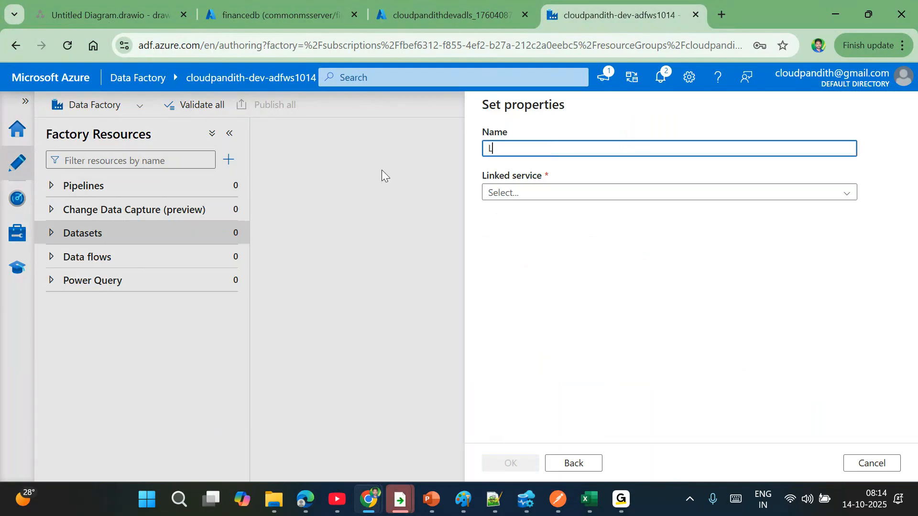
pyautogui.write('S_SQLDB')
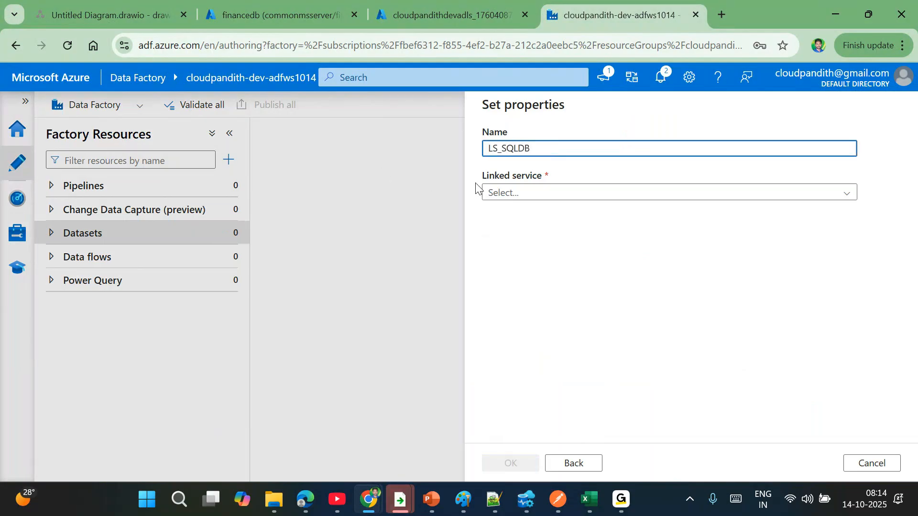
pyautogui.click(534, 194)
pyautogui.click(528, 267)
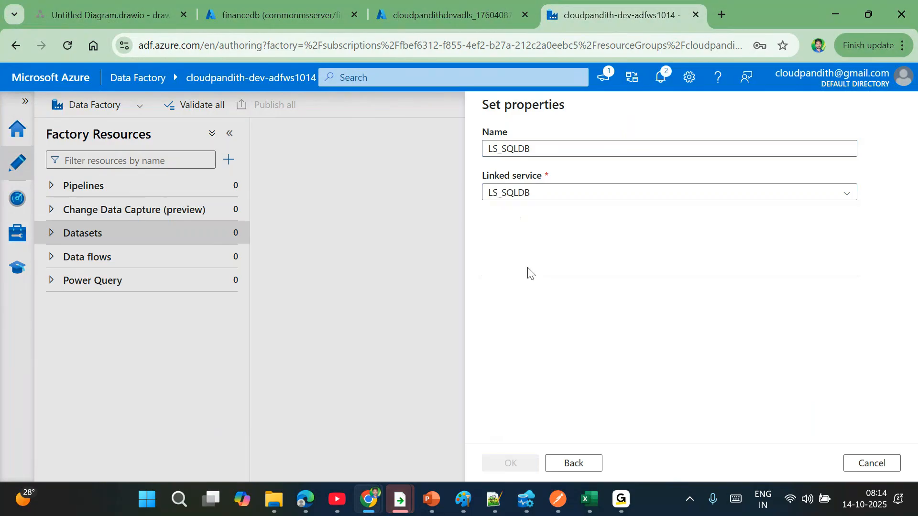
pyautogui.click(501, 148)
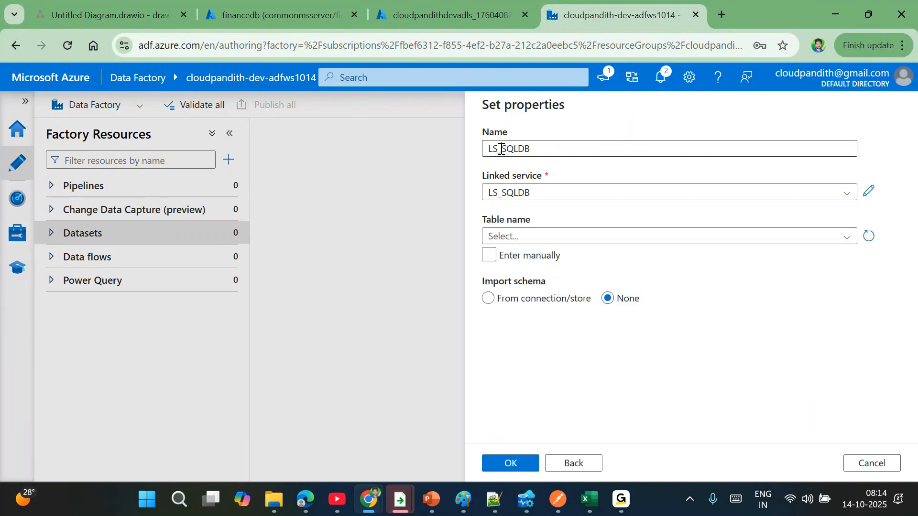
pyautogui.press('BackSpace')
pyautogui.press('BackSpace')
pyautogui.write('DS')
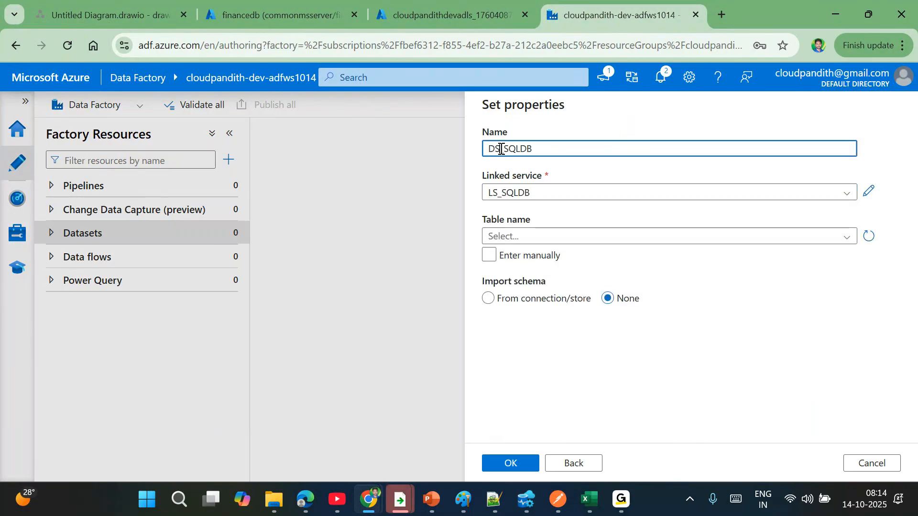
pyautogui.click(500, 241)
pyautogui.click(500, 242)
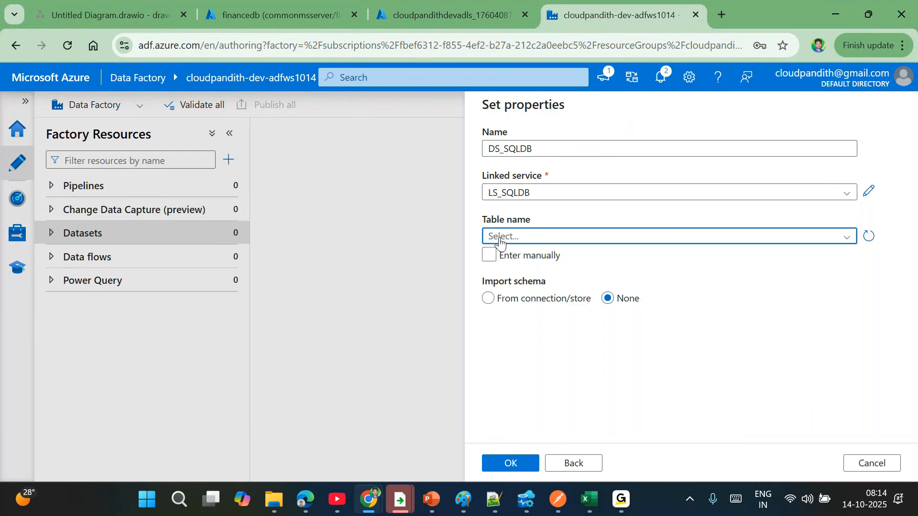
pyautogui.click(511, 464)
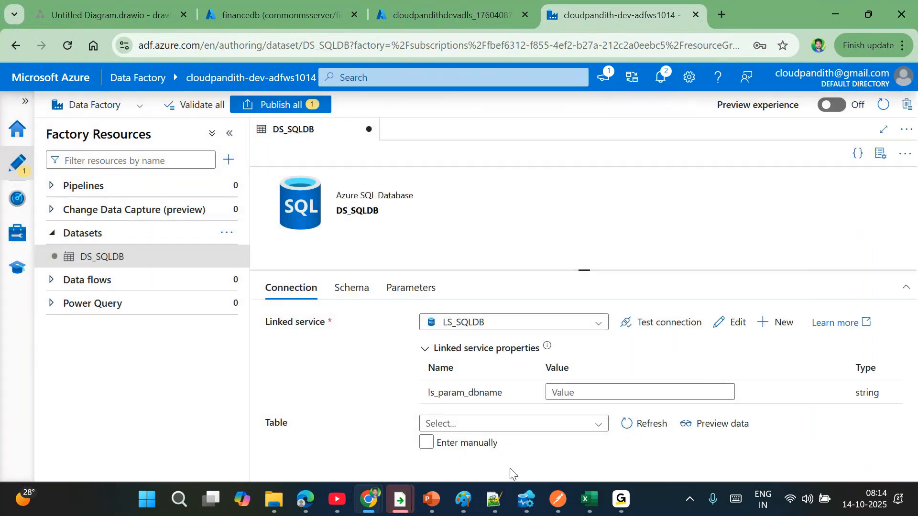
pyautogui.click(410, 290)
# - Add parameter rows and name the first one ds_param_dbname, copying it to the second row
pyautogui.click(291, 328)
pyautogui.click(290, 328)
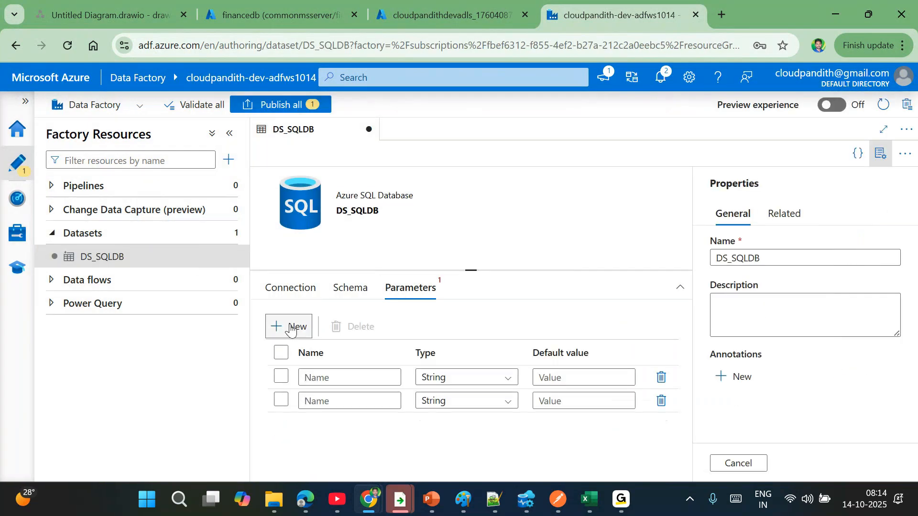
pyautogui.click(290, 328)
pyautogui.click(316, 372)
pyautogui.write('ds_param_dbname')
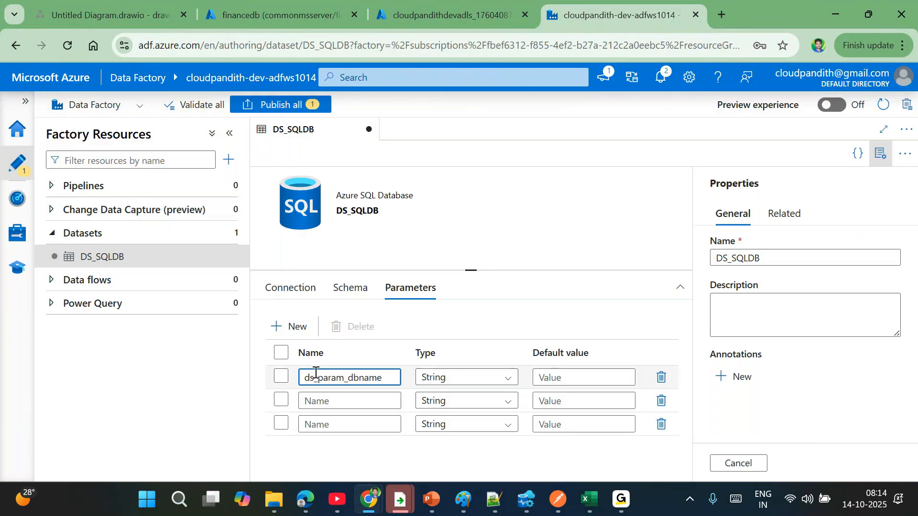
pyautogui.hotkey('ctrl', 'a')
pyautogui.hotkey('ctrl', 'c')
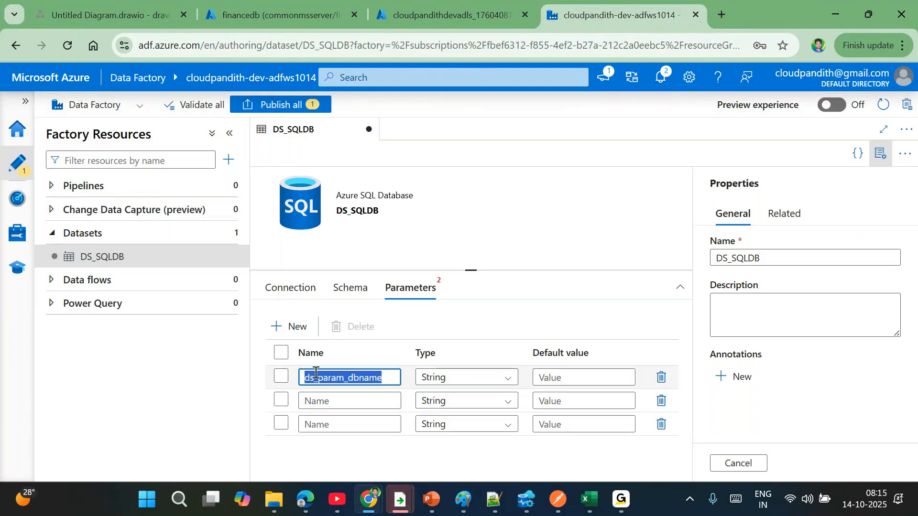
pyautogui.click(311, 401)
pyautogui.hotkey('ctrl', 'v')
# - Rename the second and third parameters ds_param_schema and ds_param_table
pyautogui.press('BackSpace')
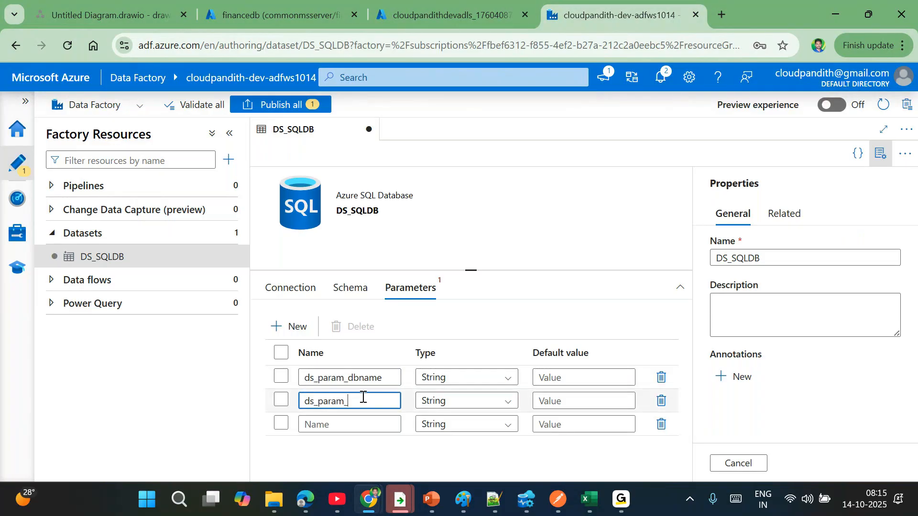
pyautogui.hotkey('ctrl', 'a')
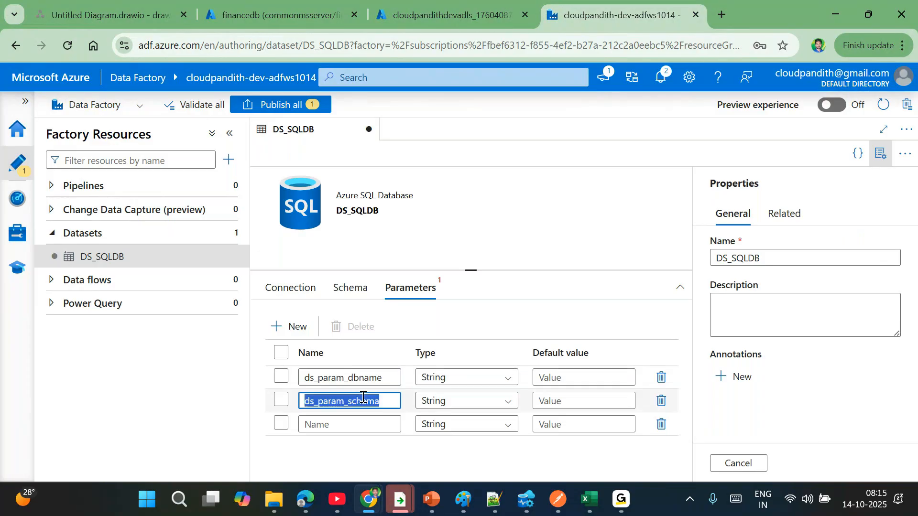
pyautogui.hotkey('ctrl', 'c')
pyautogui.click(340, 424)
pyautogui.hotkey('ctrl', 'v')
pyautogui.press('BackSpace')
pyautogui.press('BackSpace')
pyautogui.press('BackSpace')
pyautogui.press('BackSpace')
pyautogui.write('table')
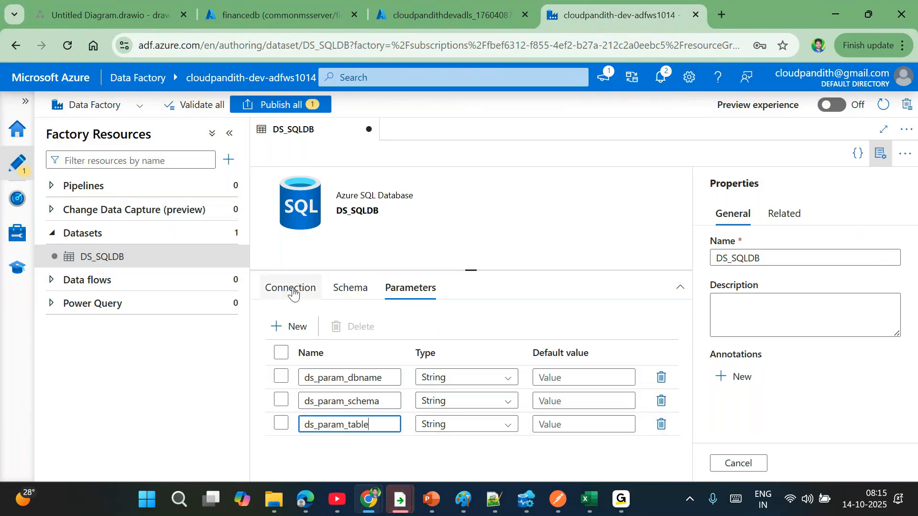
pyautogui.click(293, 295)
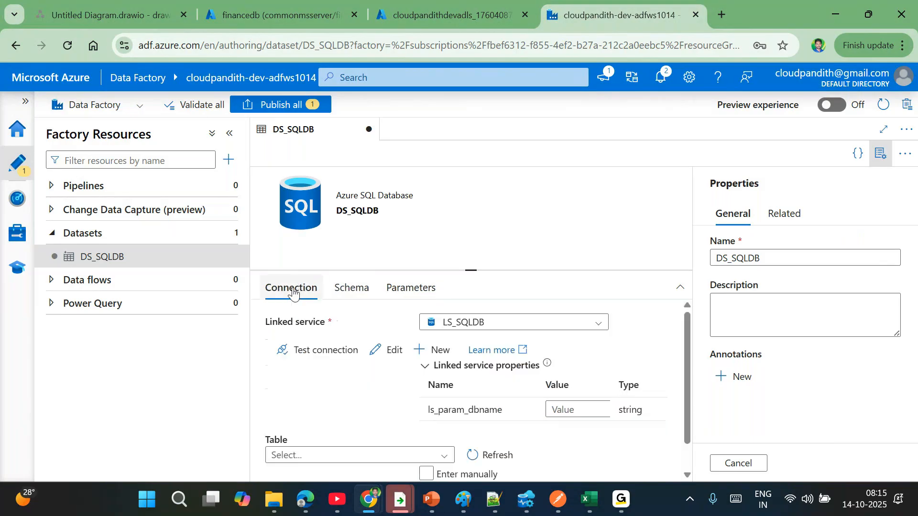
pyautogui.click(878, 153)
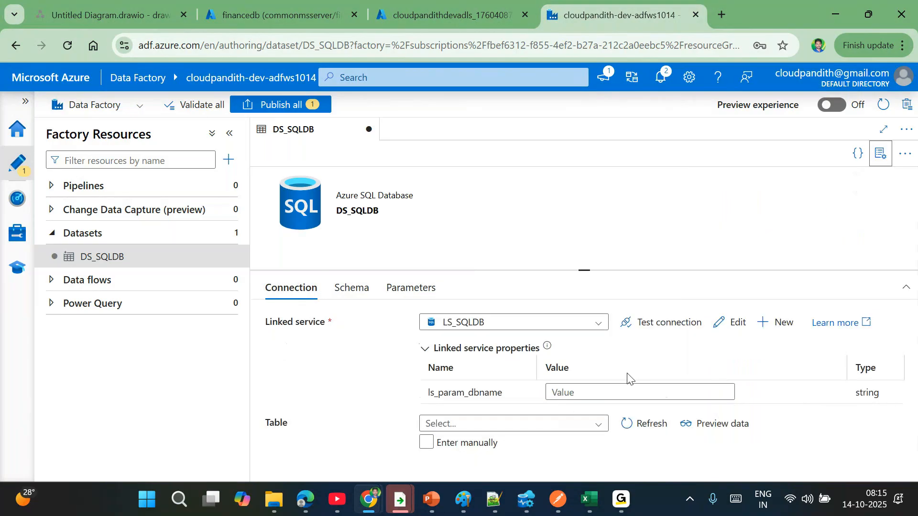
pyautogui.click(565, 394)
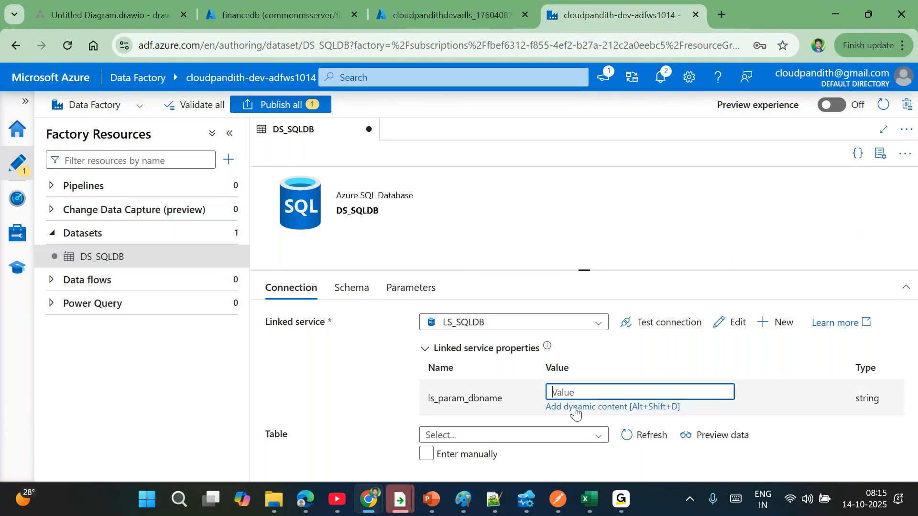
pyautogui.click(575, 409)
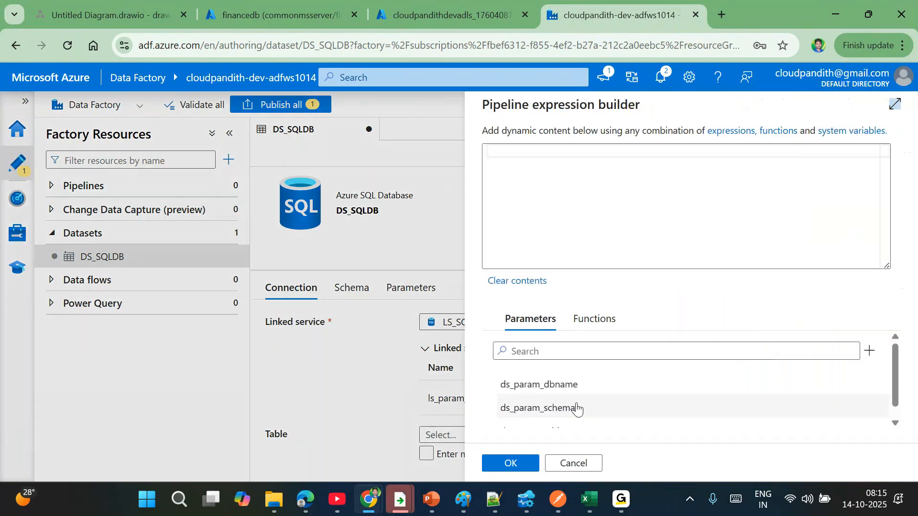
pyautogui.click(549, 385)
pyautogui.click(508, 463)
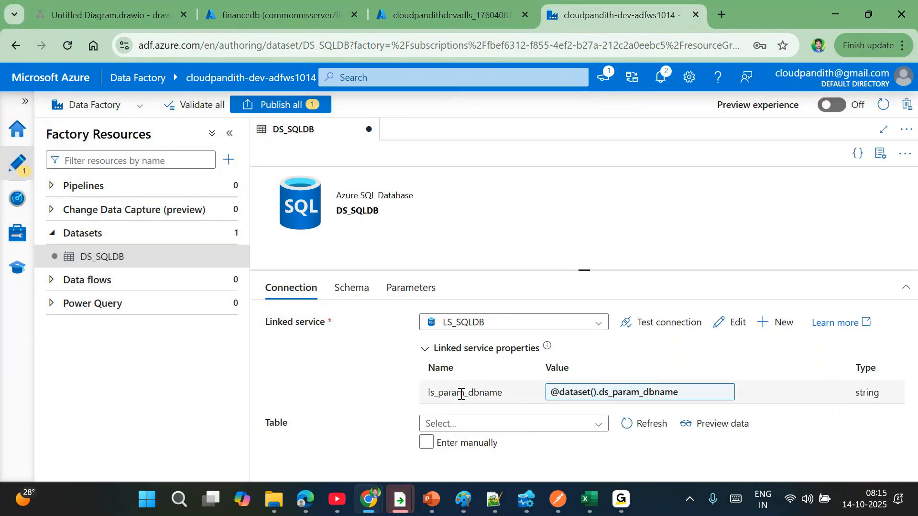
pyautogui.click(426, 443)
pyautogui.click(455, 423)
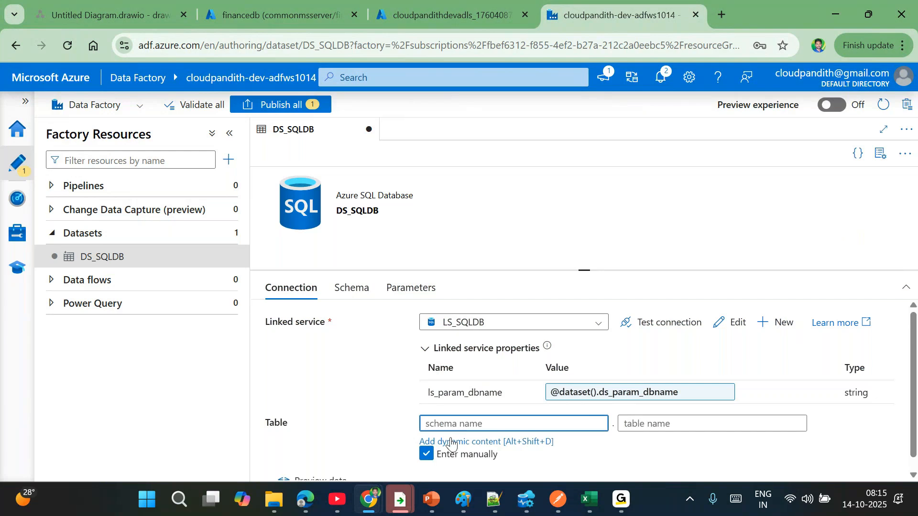
pyautogui.click(450, 442)
pyautogui.click(553, 406)
pyautogui.click(512, 463)
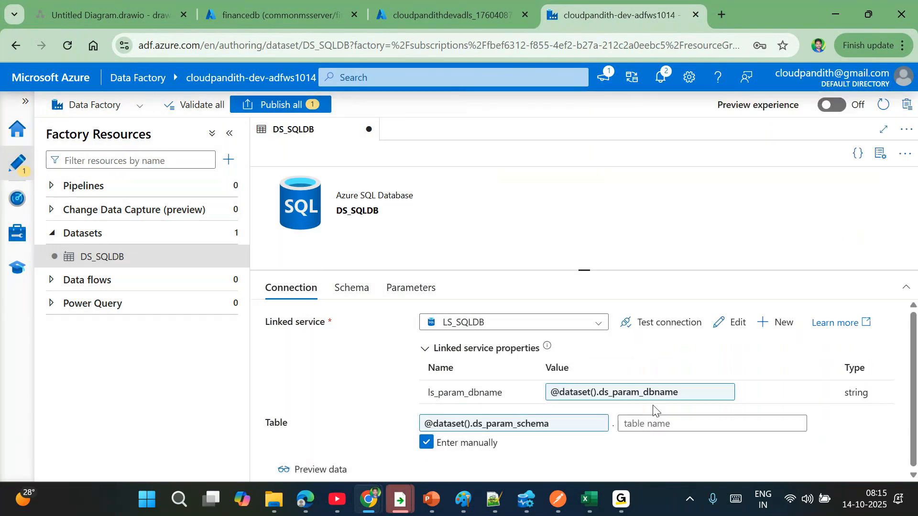
pyautogui.click(655, 424)
pyautogui.click(651, 441)
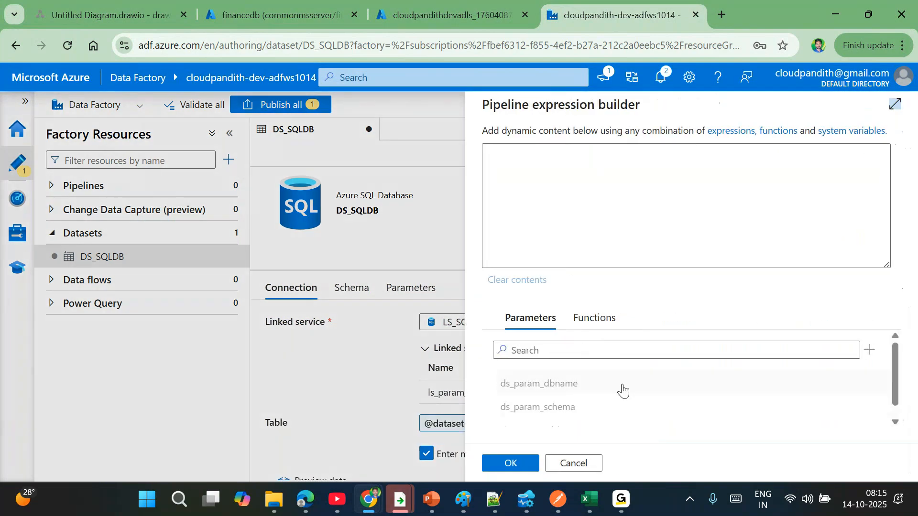
pyautogui.click(554, 417)
pyautogui.click(510, 463)
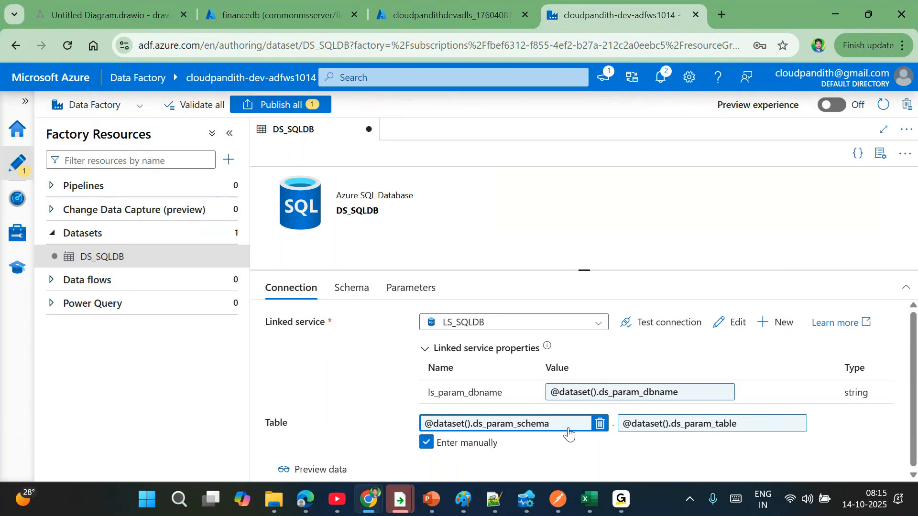
pyautogui.click(406, 297)
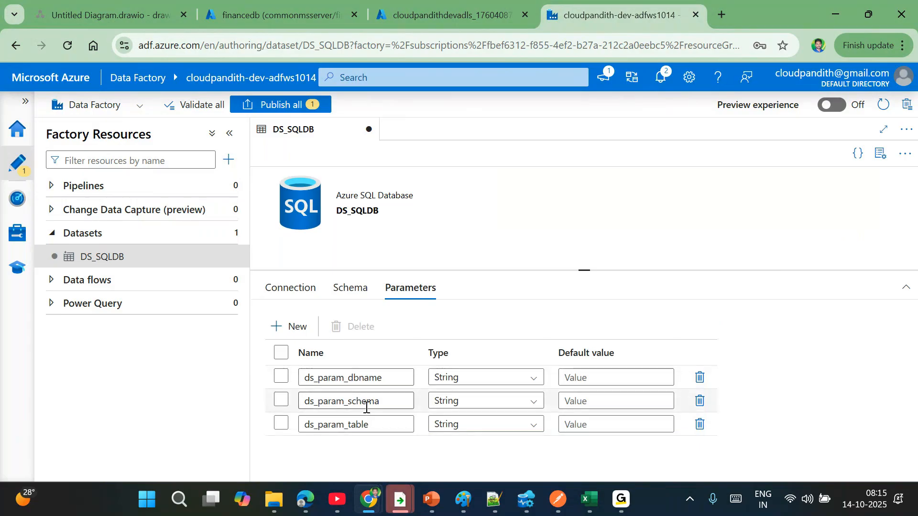
pyautogui.click(298, 293)
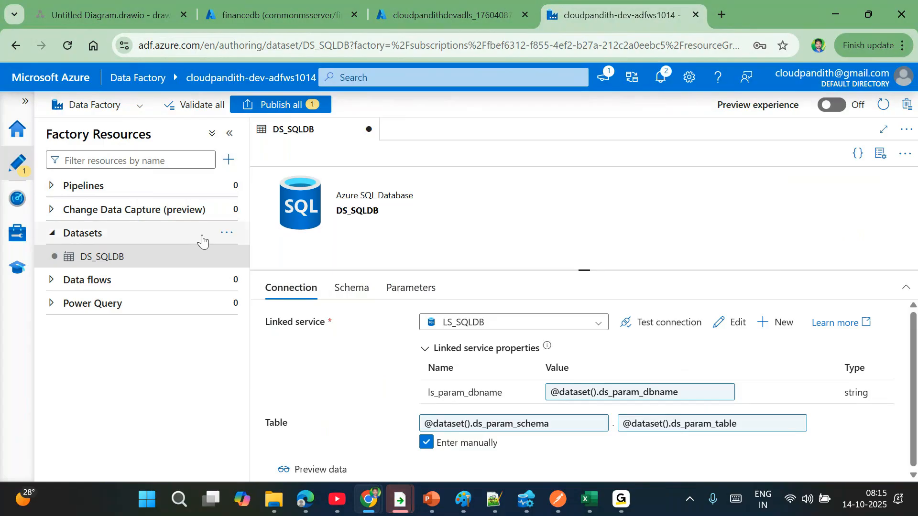
# - Create an ADLS Gen2 DelimitedText dataset named DS_ADLSGen2 on linked service LS_ADLSGen2
pyautogui.click(227, 236)
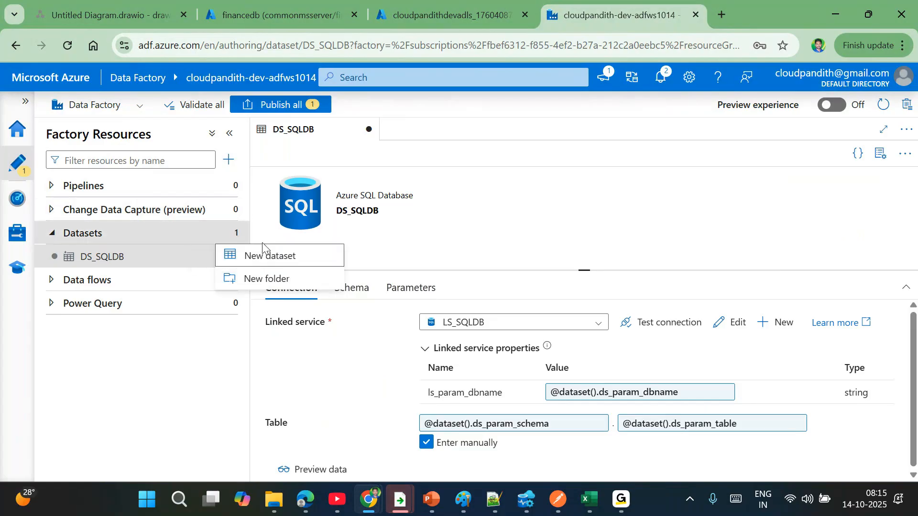
pyautogui.click(275, 257)
pyautogui.write('2')
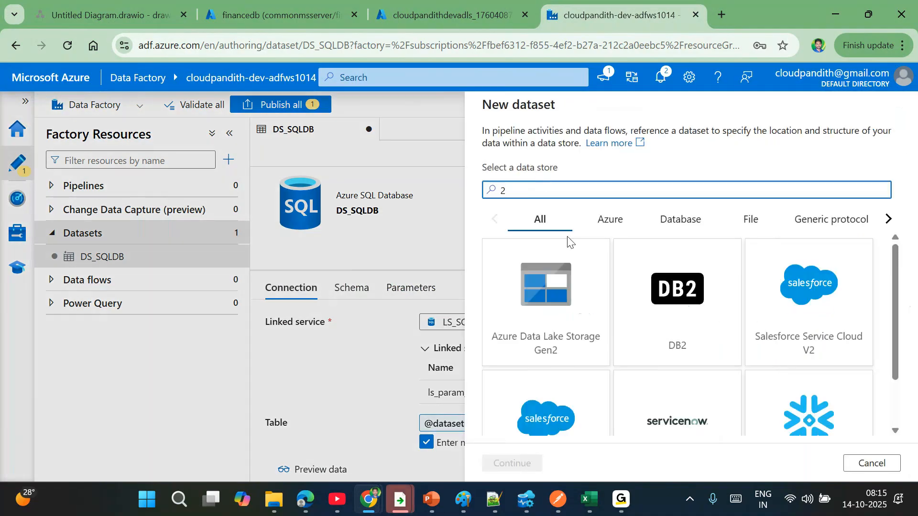
pyautogui.doubleClick(560, 357)
pyautogui.doubleClick(752, 205)
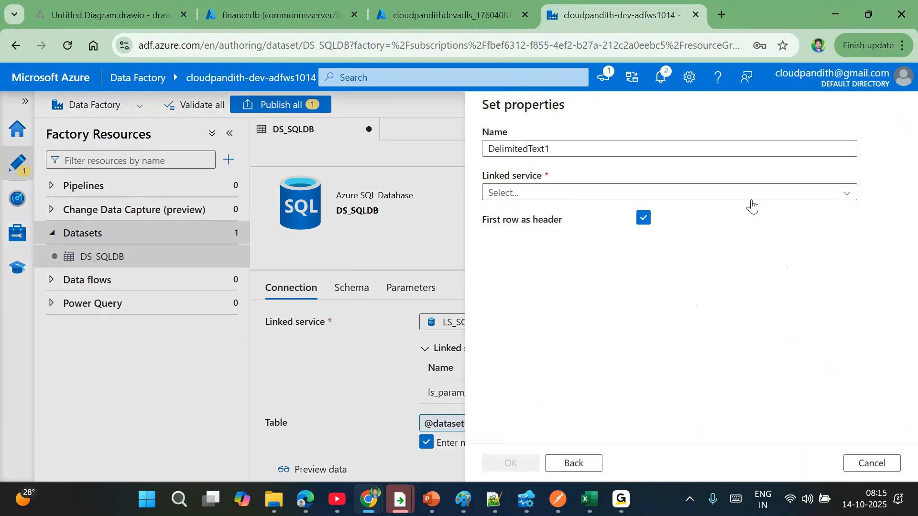
pyautogui.moveTo(610, 152); pyautogui.dragTo(439, 147)
pyautogui.write('DS_ADLSGen2')
pyautogui.click(544, 203)
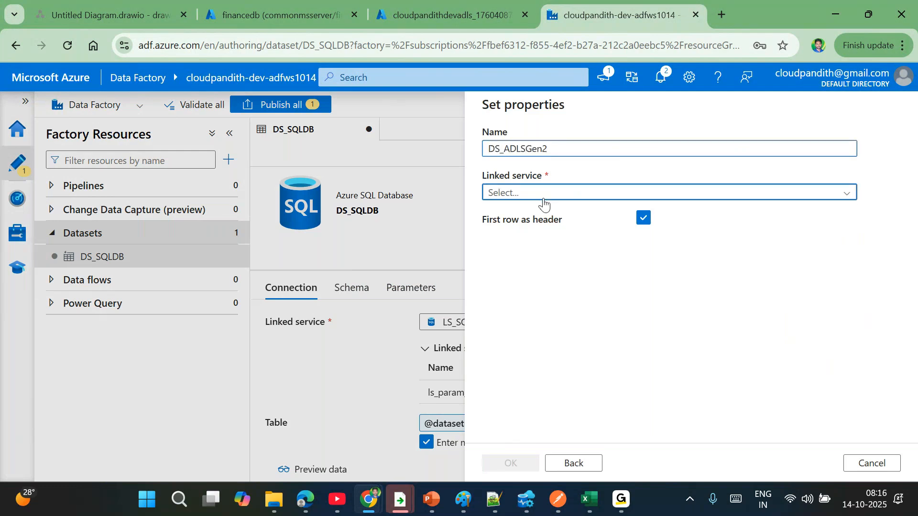
pyautogui.click(540, 276)
pyautogui.click(518, 194)
pyautogui.click(521, 258)
pyautogui.click(514, 464)
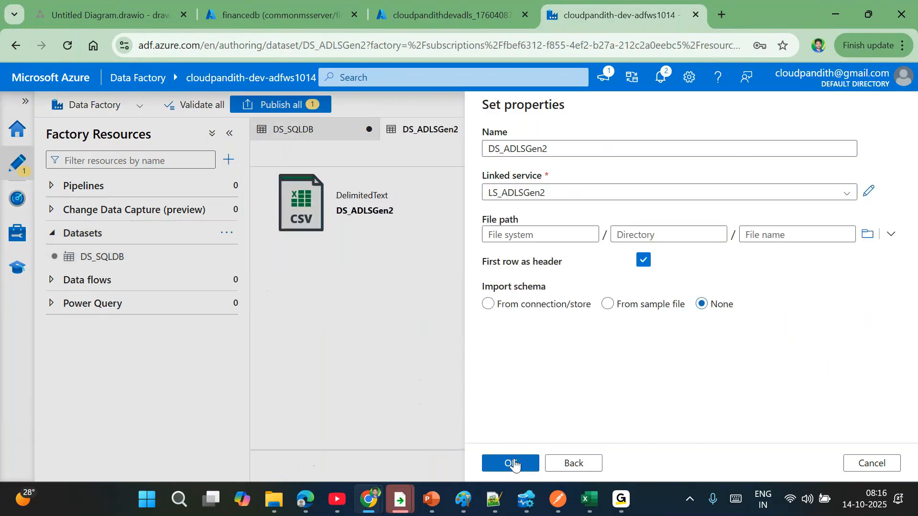
# - Add two dataset parameters, a container parameter and ds_param_folder
pyautogui.click(414, 288)
pyautogui.click(288, 334)
pyautogui.click(288, 334)
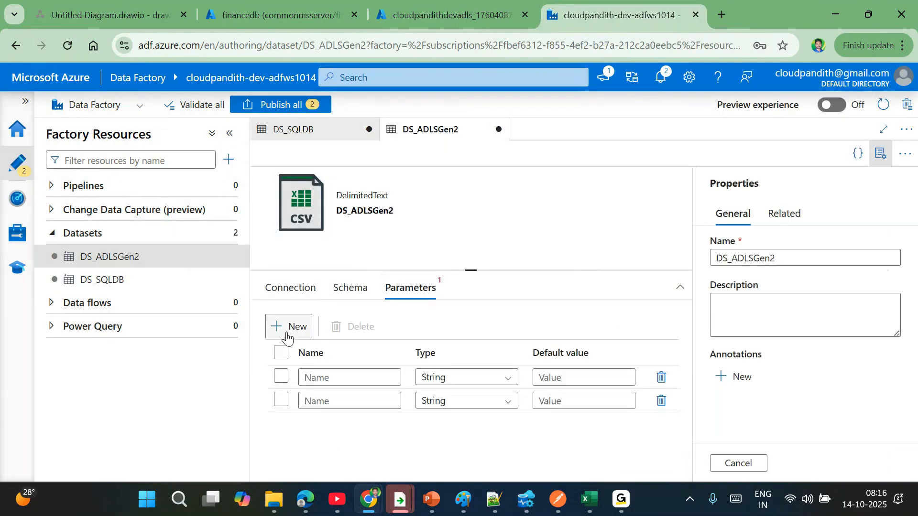
pyautogui.click(317, 377)
pyautogui.write('ds_pa')
pyautogui.write('ram')
pyautogui.write('_sink')
pyautogui.write('cont')
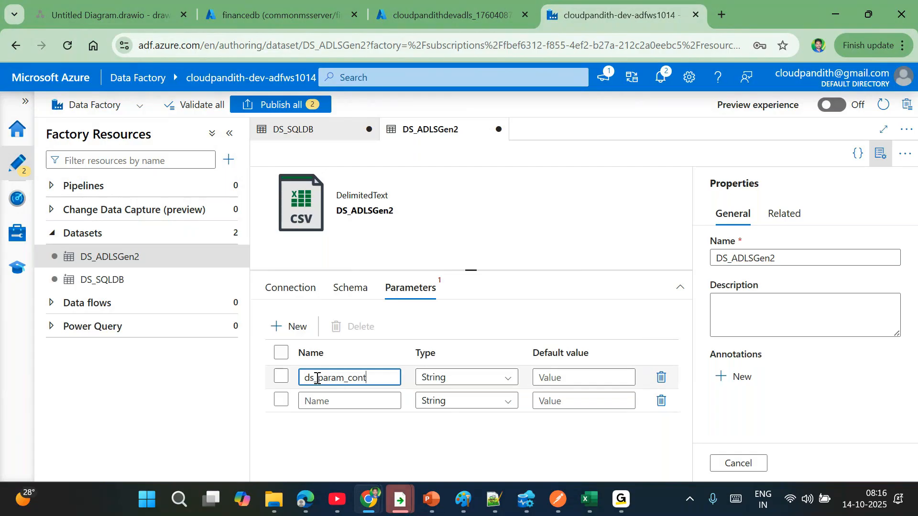
pyautogui.hotkey('ctrl', 'a')
pyautogui.hotkey('ctrl', 'c')
pyautogui.click(335, 400)
pyautogui.hotkey('ctrl', 'v')
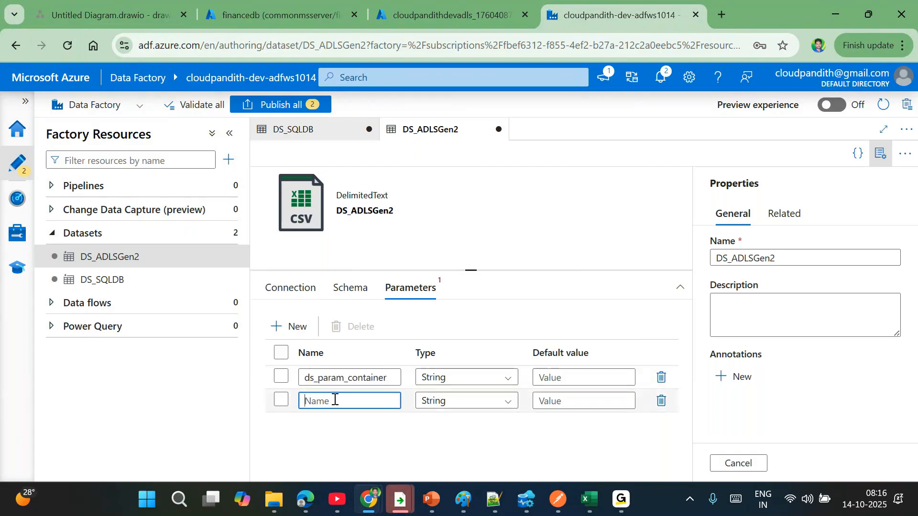
pyautogui.press('BackSpace')
pyautogui.press('BackSpace')
pyautogui.press('BackSpace')
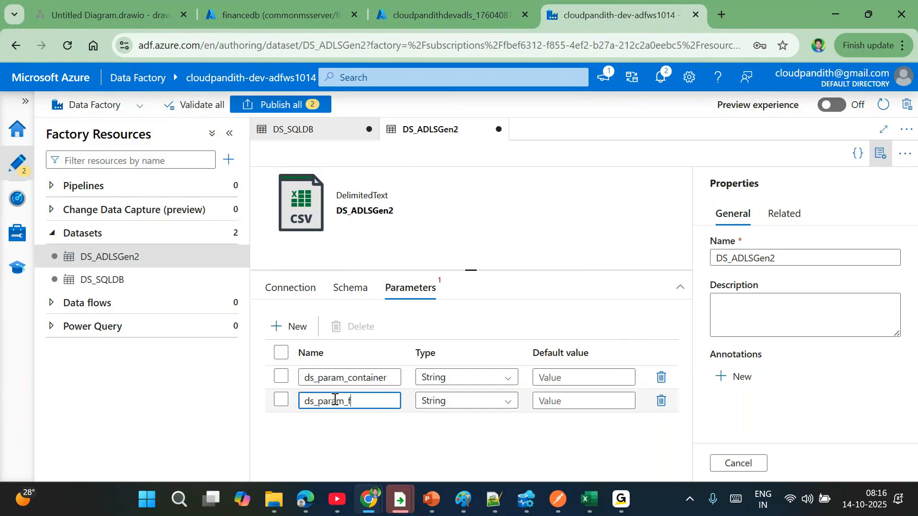
pyautogui.write('folder')
pyautogui.click(290, 287)
pyautogui.click(436, 367)
pyautogui.click(452, 386)
pyautogui.click(553, 381)
pyautogui.click(508, 463)
pyautogui.click(635, 363)
pyautogui.click(642, 385)
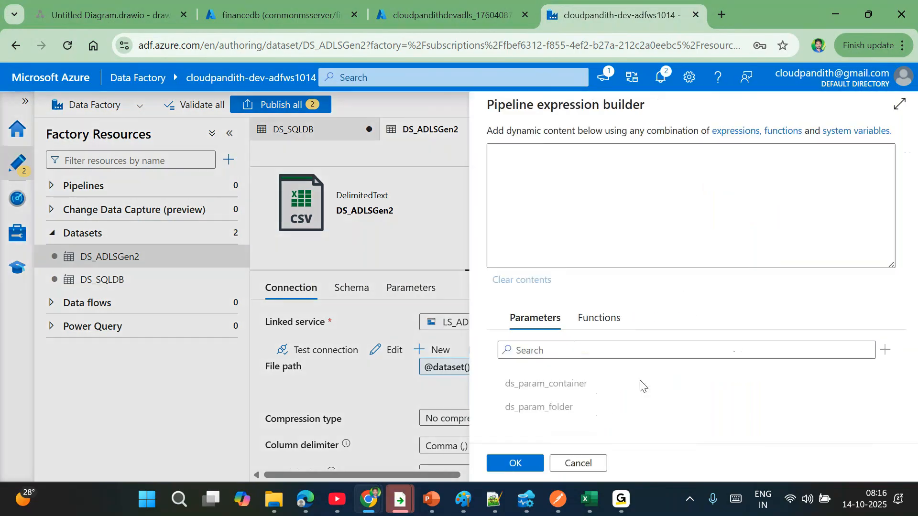
pyautogui.click(553, 406)
pyautogui.click(510, 463)
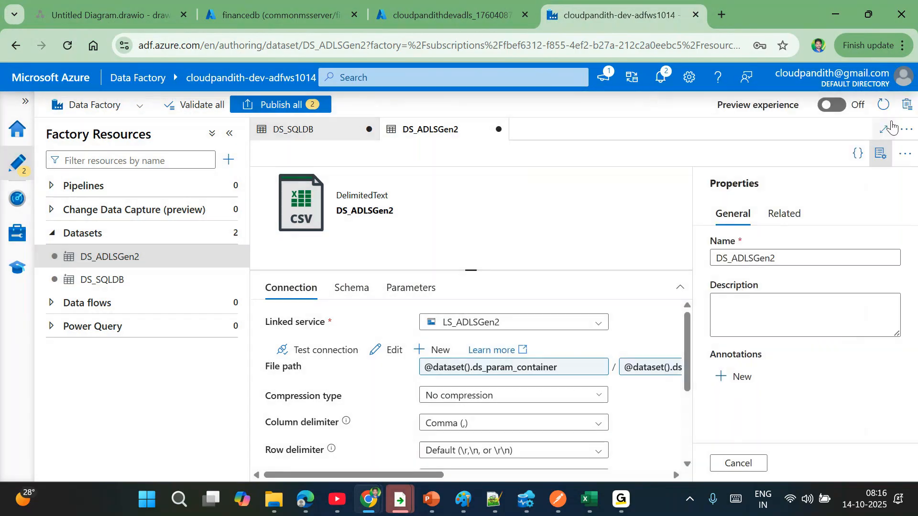
pyautogui.click(881, 153)
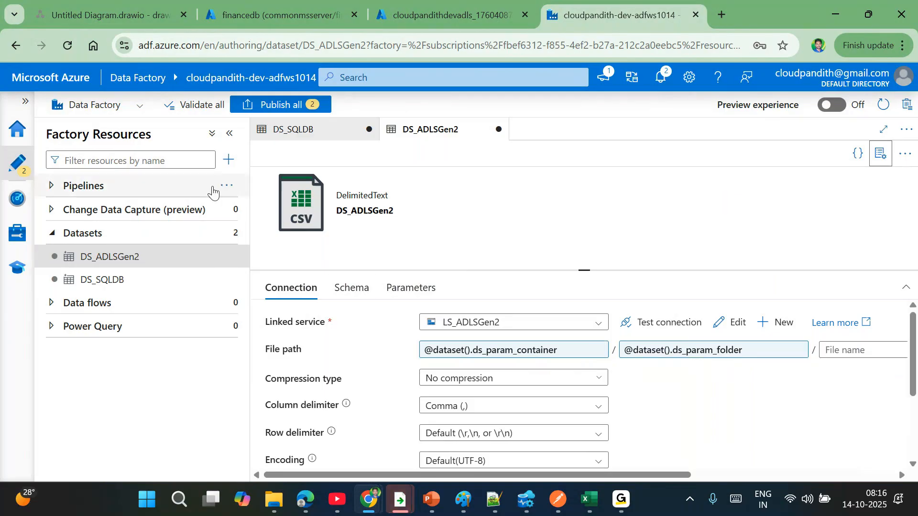
pyautogui.click(229, 187)
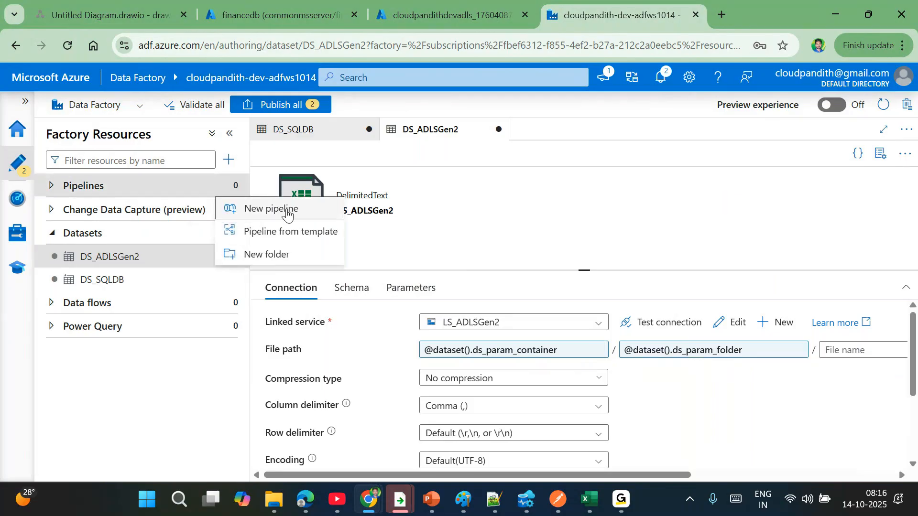
# - Create a new pipeline and add a Script activity to its canvas
pyautogui.click(286, 211)
pyautogui.click(230, 134)
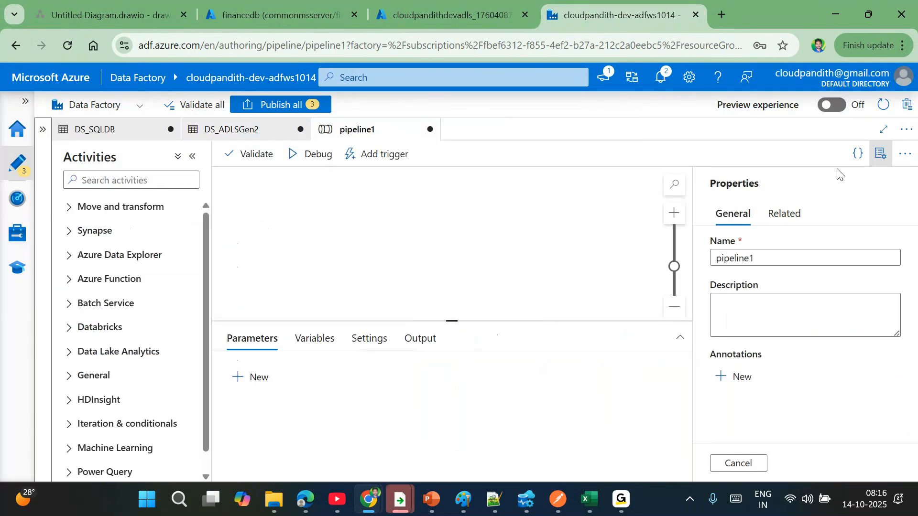
pyautogui.click(881, 154)
pyautogui.click(126, 181)
pyautogui.write('script')
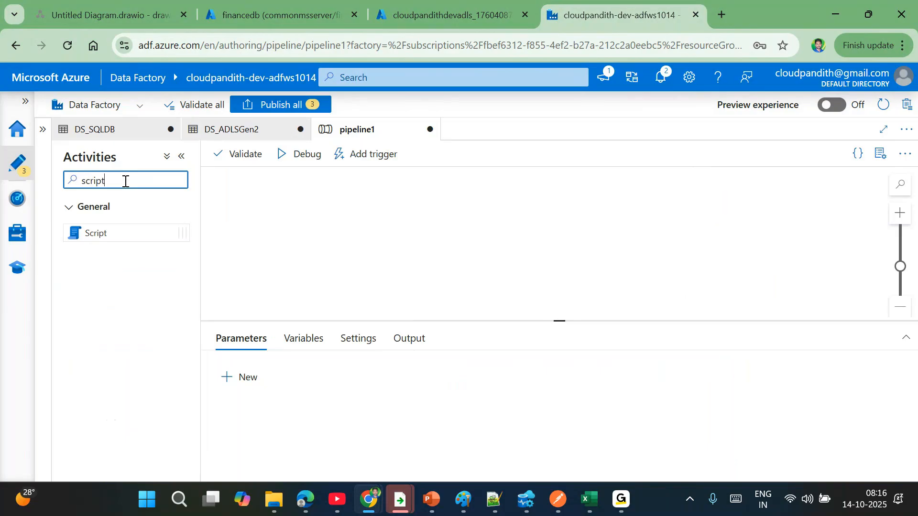
pyautogui.moveTo(112, 236); pyautogui.dragTo(404, 226)
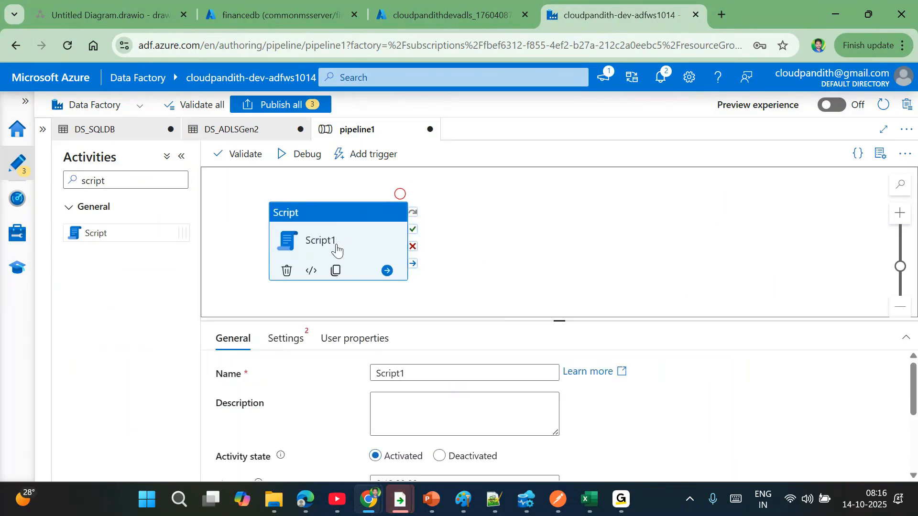
# - Point Script1 at LS_SQLDB with query select * from tblconfig where is_active=1
pyautogui.click(300, 344)
pyautogui.click(437, 373)
pyautogui.click(411, 418)
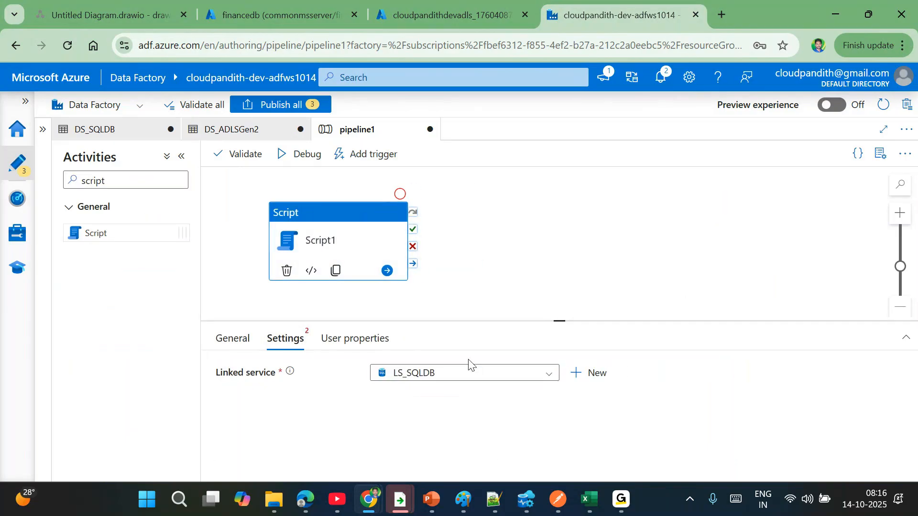
pyautogui.moveTo(562, 318); pyautogui.dragTo(486, 272)
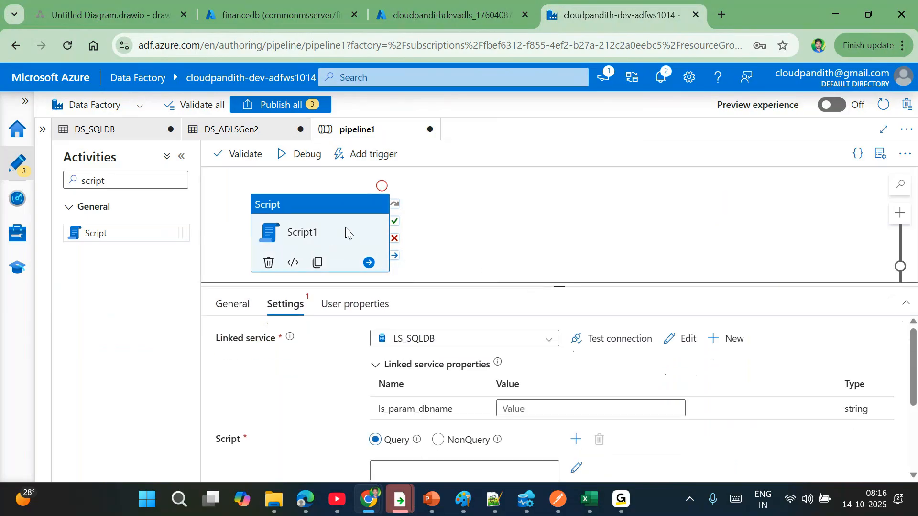
pyautogui.click(522, 408)
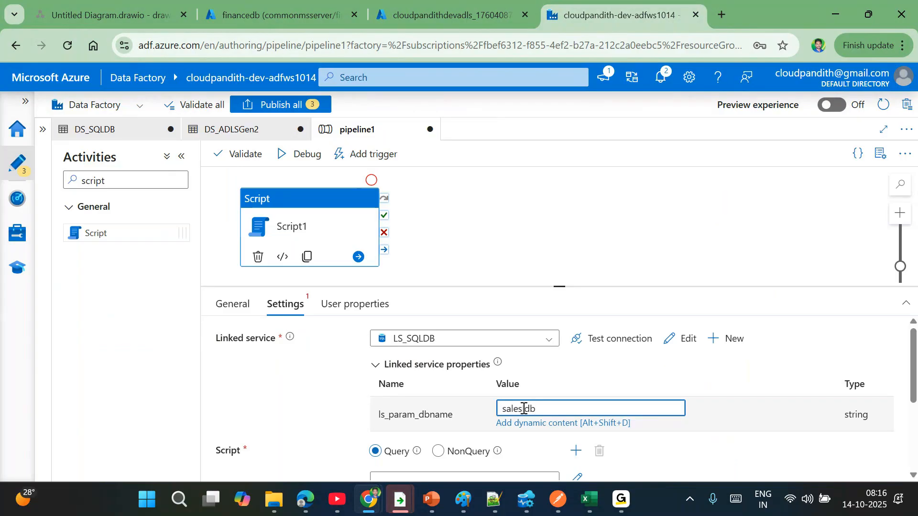
pyautogui.scroll(-2, 307, 404)
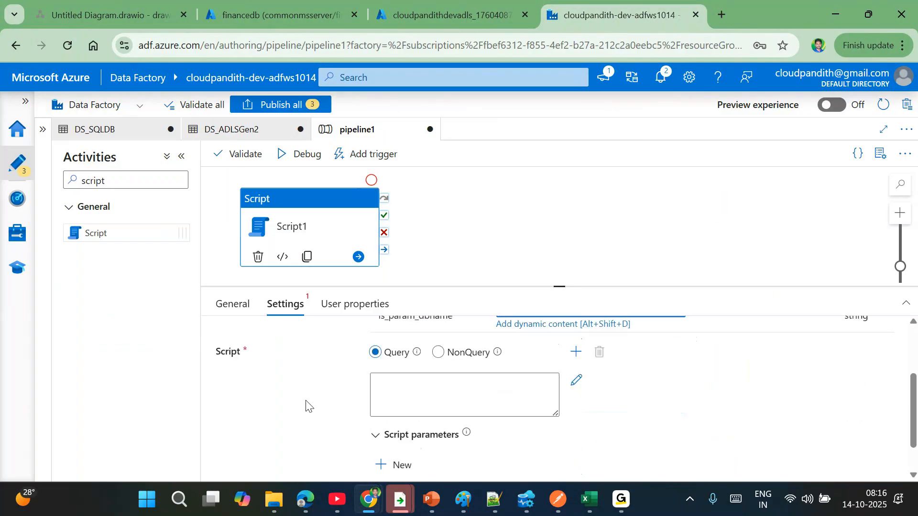
pyautogui.click(394, 398)
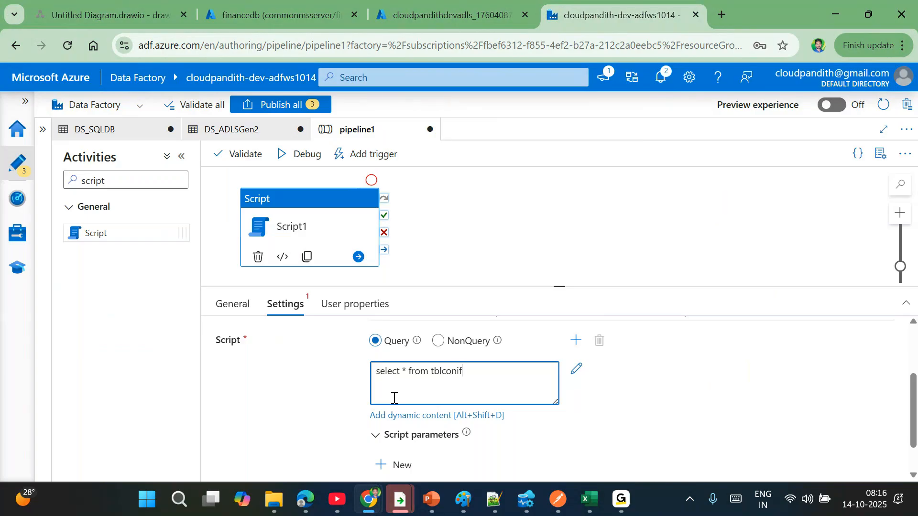
pyautogui.press('BackSpace')
pyautogui.press('BackSpace')
pyautogui.press('BackSpace')
pyautogui.write('fig where is_active=1')
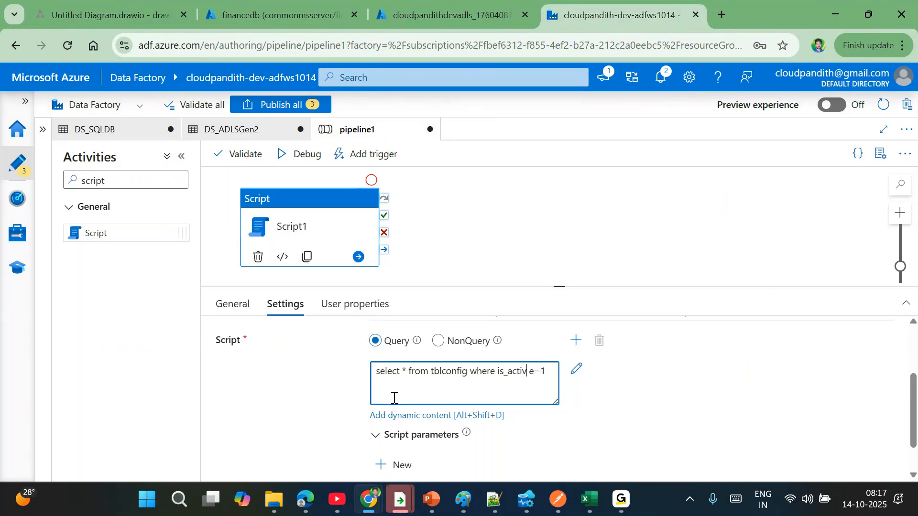
# - Start a debug run of pipeline1 and clear the activity search box
pyautogui.click(297, 153)
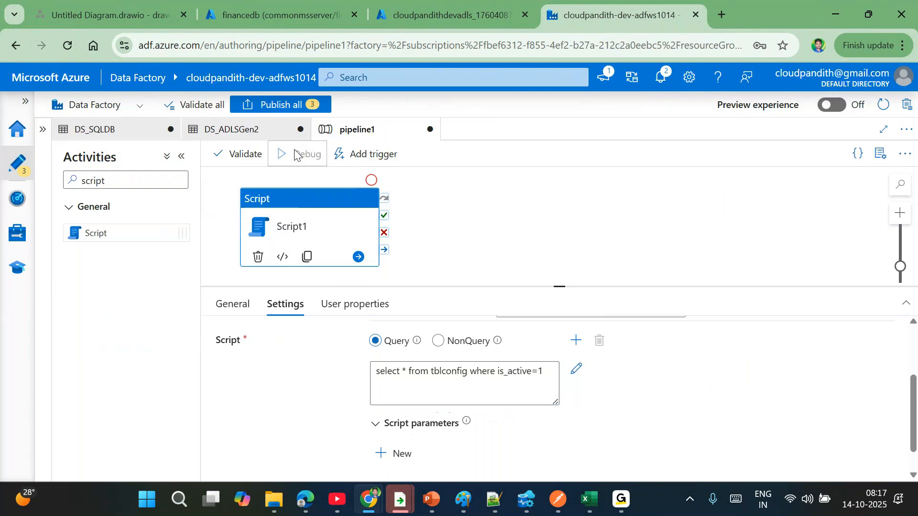
pyautogui.click(142, 181)
pyautogui.moveTo(142, 180); pyautogui.dragTo(80, 175)
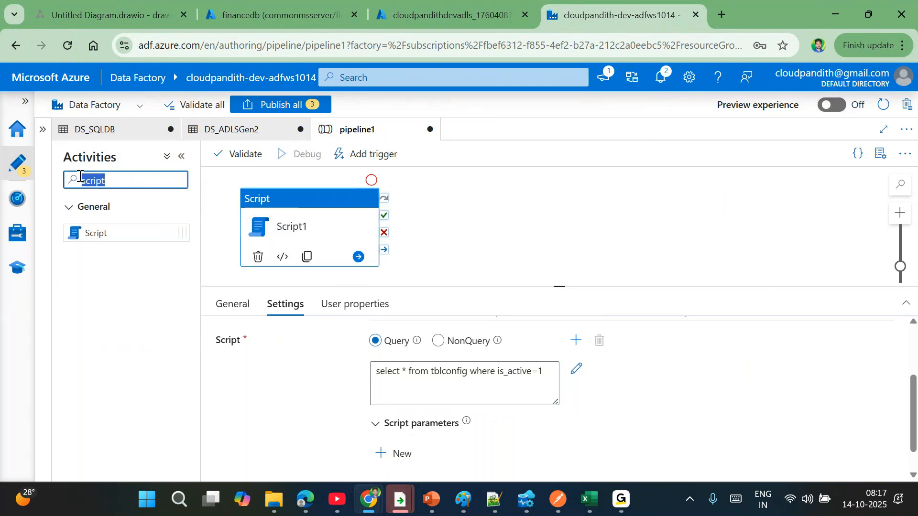
pyautogui.press('BackSpace')
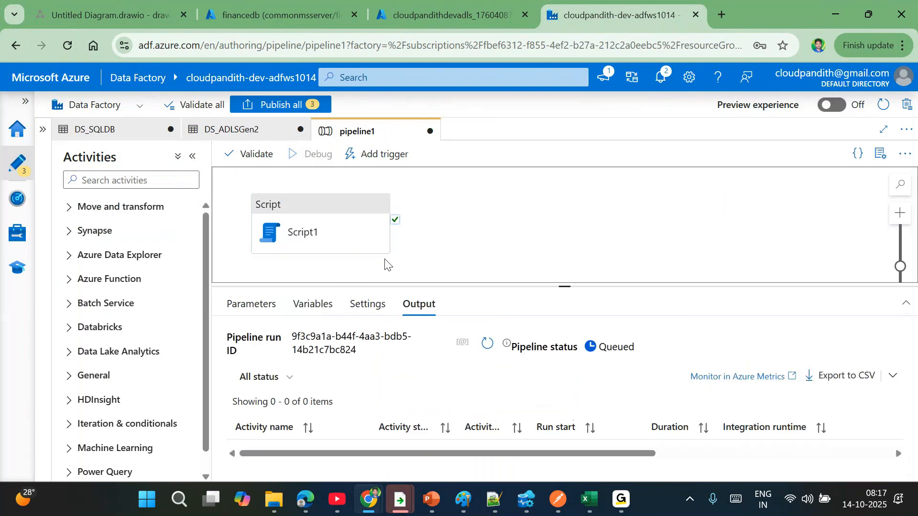
# - Add ForEach1 running after Script1 succeeds, in parallel with batch count 2
pyautogui.click(135, 185)
pyautogui.write('fore')
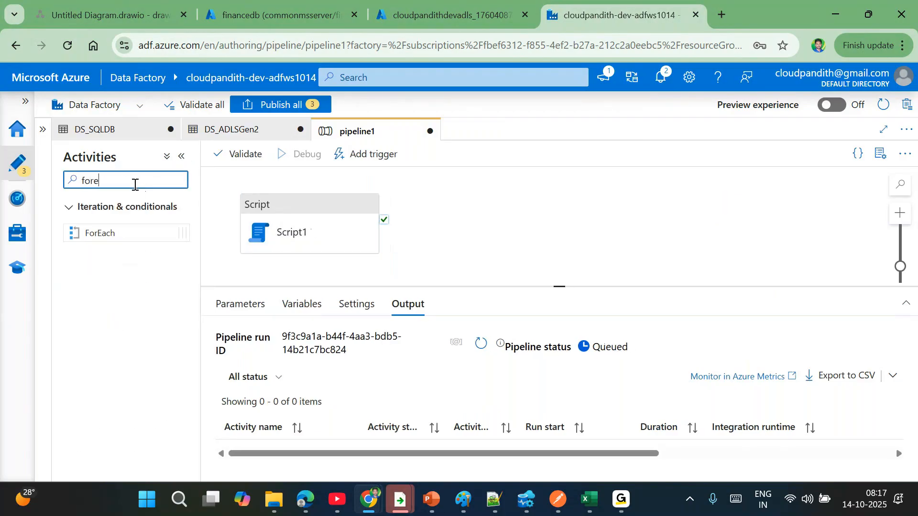
pyautogui.moveTo(134, 230); pyautogui.dragTo(490, 234)
pyautogui.moveTo(384, 220); pyautogui.dragTo(501, 211)
pyautogui.click(283, 306)
pyautogui.click(376, 337)
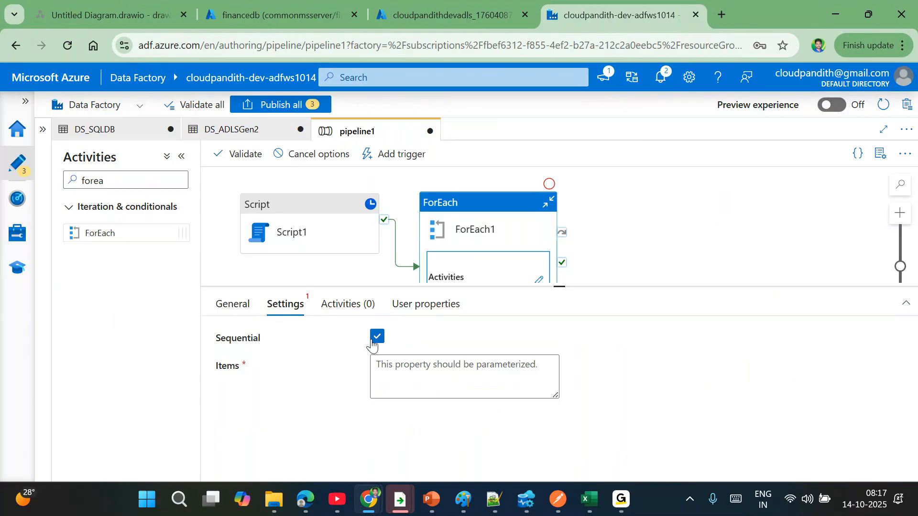
pyautogui.click(376, 338)
pyautogui.click(421, 401)
pyautogui.click(375, 362)
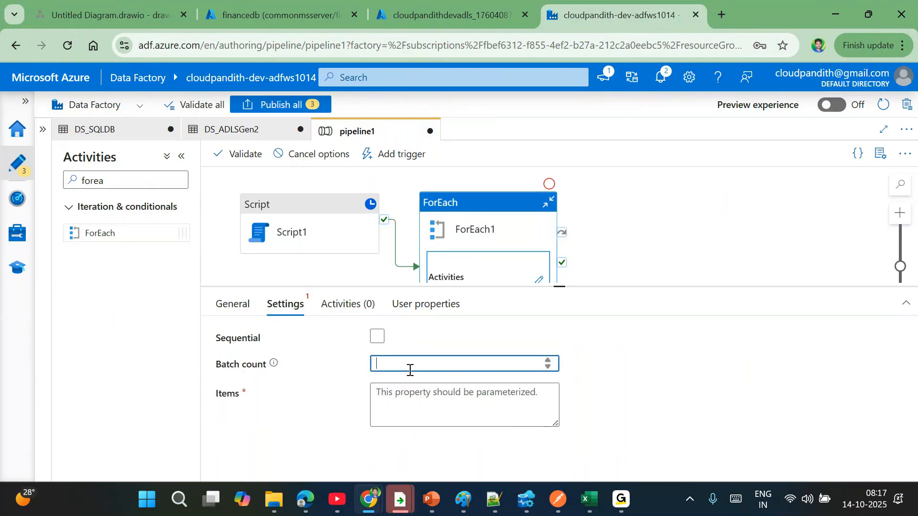
pyautogui.write('2')
pyautogui.click(410, 402)
pyautogui.click(397, 436)
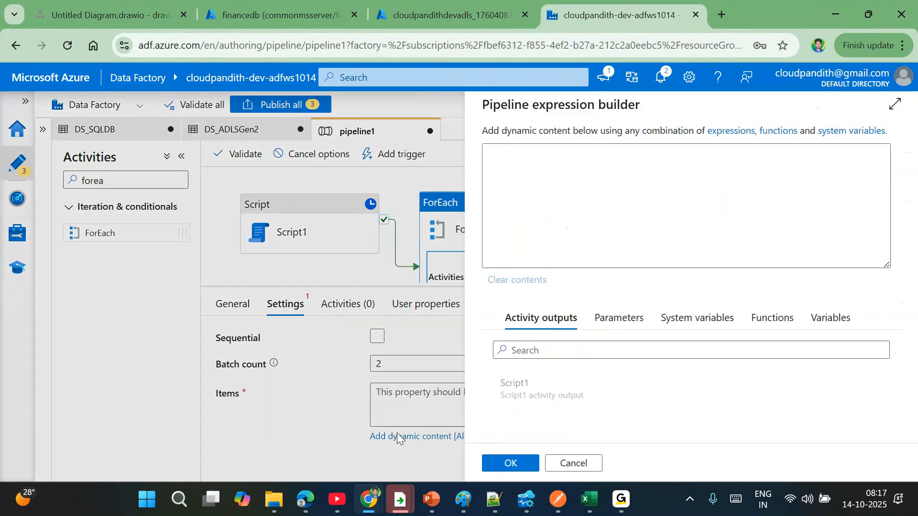
pyautogui.click(530, 388)
pyautogui.click(646, 152)
pyautogui.write('.resultsets')
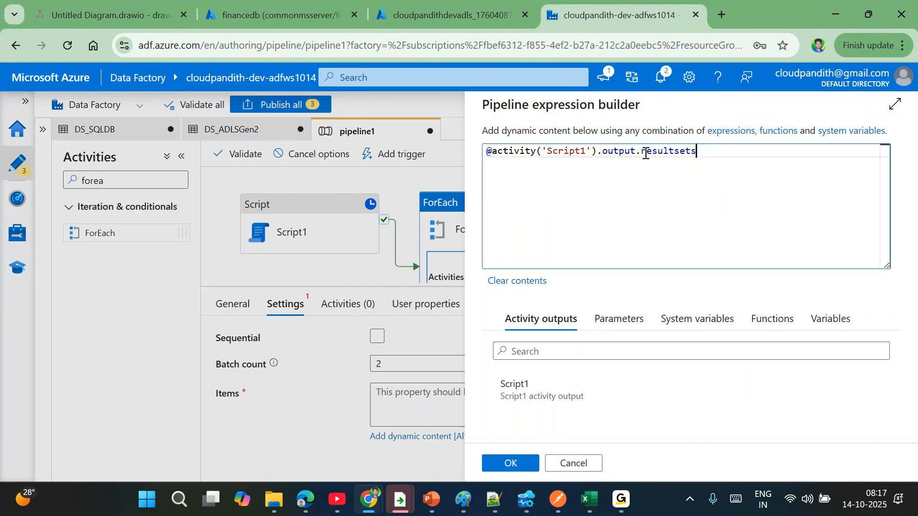
pyautogui.write('[0].rows')
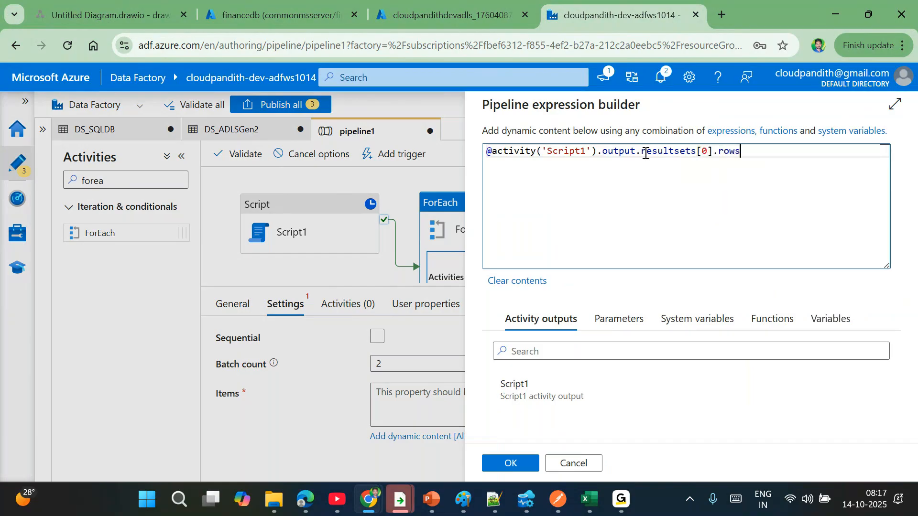
pyautogui.click(508, 463)
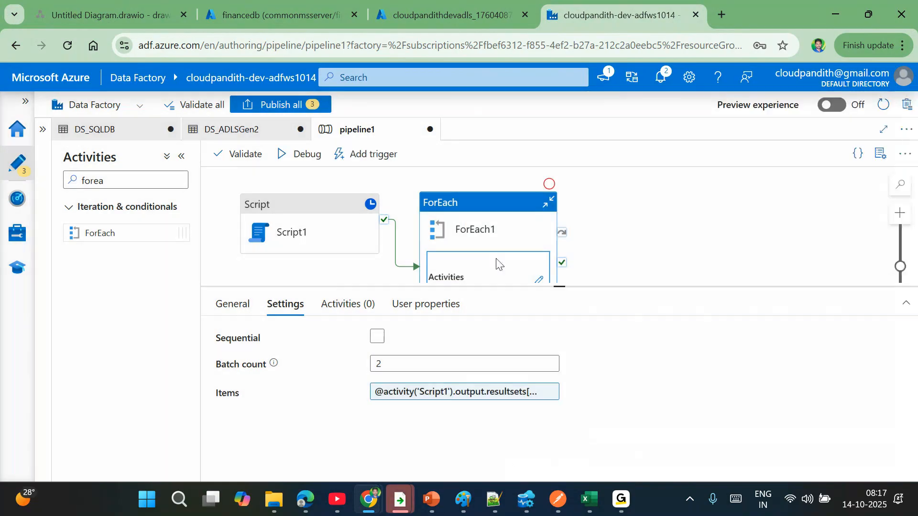
pyautogui.click(367, 280)
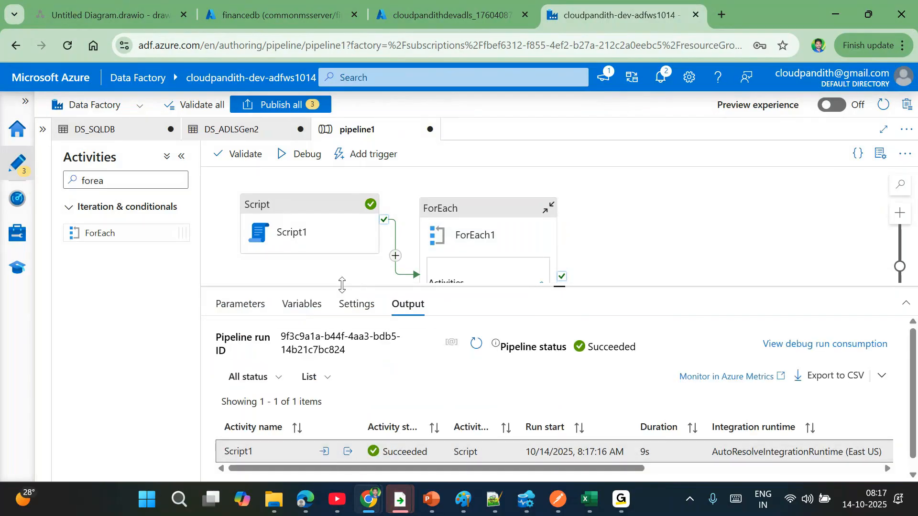
pyautogui.click(348, 452)
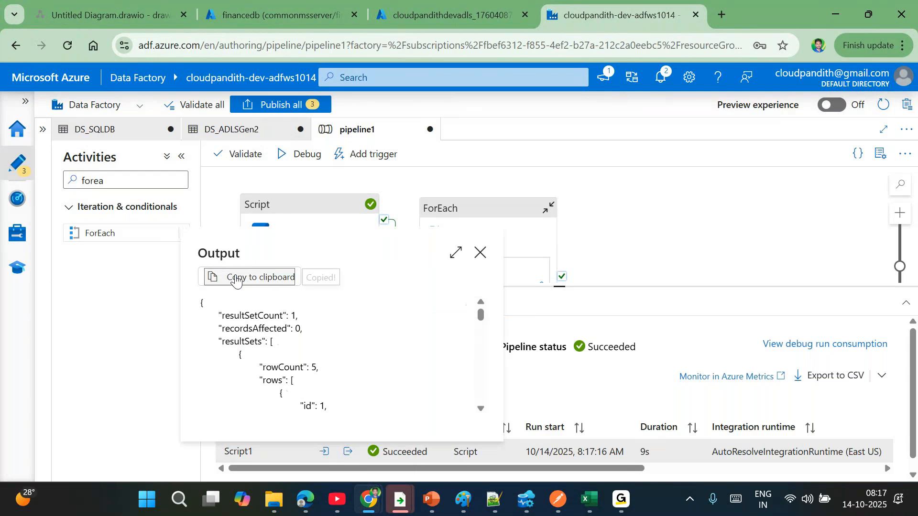
# - Paste the copied Script1 output JSON into a new Notepad++ tab
pyautogui.click(493, 505)
pyautogui.scroll(-7, 266, 289)
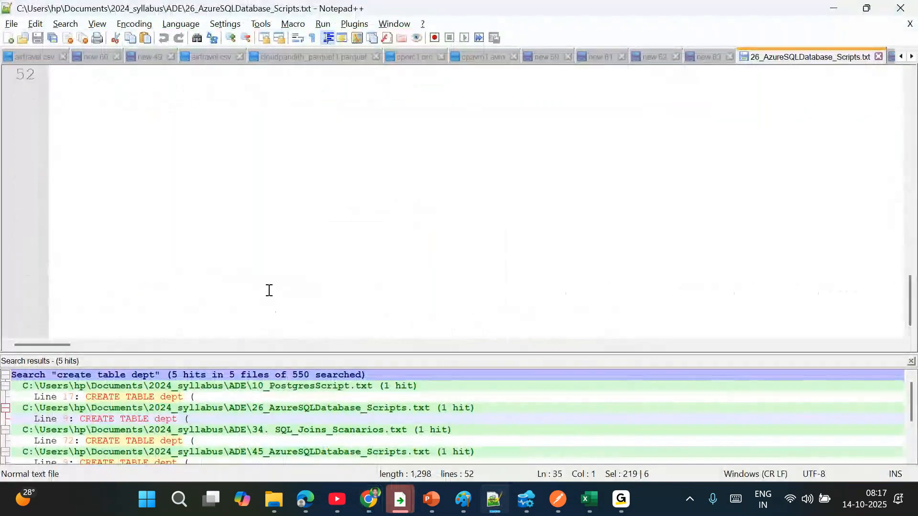
pyautogui.click(6, 42)
pyautogui.hotkey('ctrl', 'v')
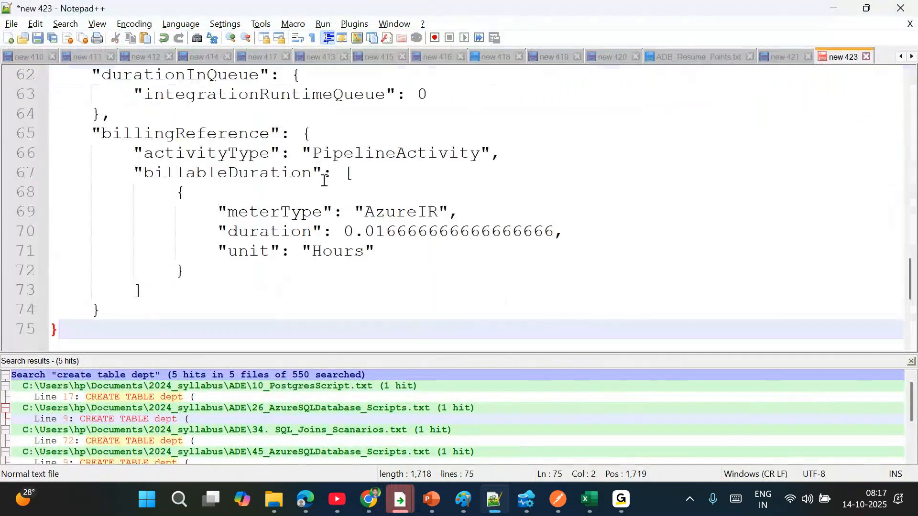
pyautogui.scroll(8, 324, 180)
pyautogui.scroll(12, 324, 181)
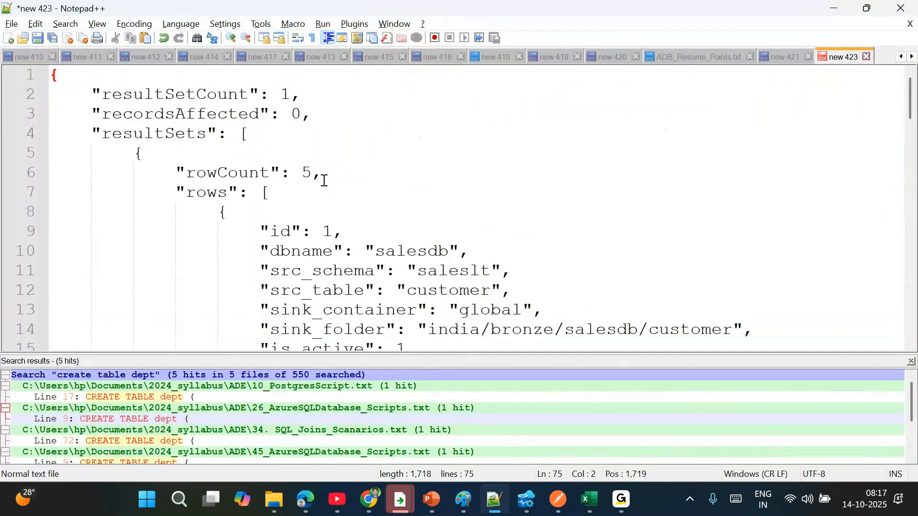
# - Review the JSON's rowCount of 5 and the field values of each row
pyautogui.doubleClick(317, 178)
pyautogui.scroll(-1, 411, 164)
pyautogui.moveTo(375, 191); pyautogui.dragTo(432, 285)
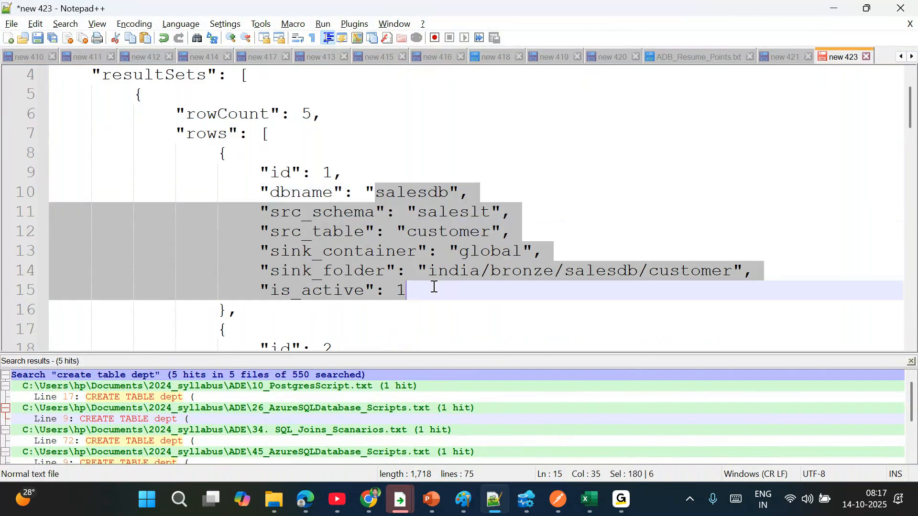
pyautogui.scroll(-4, 404, 256)
pyautogui.moveTo(343, 132); pyautogui.dragTo(415, 215)
pyautogui.scroll(-5, 409, 212)
pyautogui.moveTo(54, 153); pyautogui.dragTo(401, 329)
pyautogui.scroll(-2, 382, 239)
pyautogui.click(427, 250)
pyautogui.scroll(7, 430, 249)
pyautogui.scroll(4, 430, 246)
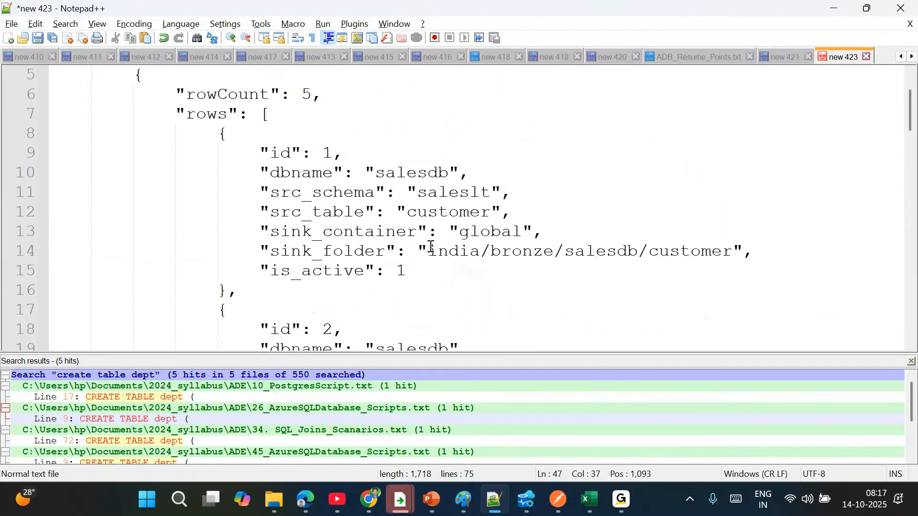
# - Highlight the first row's salesdb, saleslt, customer source fields and its sink container and folder
pyautogui.doubleClick(414, 175)
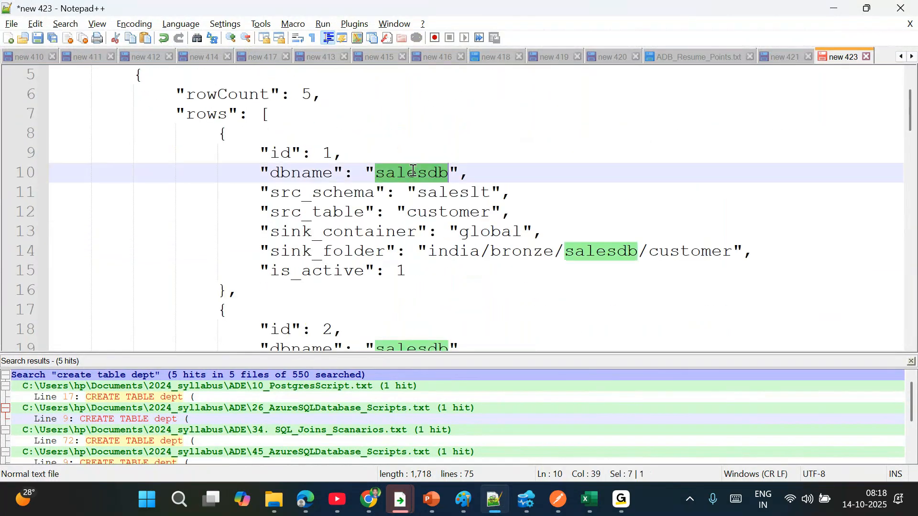
pyautogui.doubleClick(456, 193)
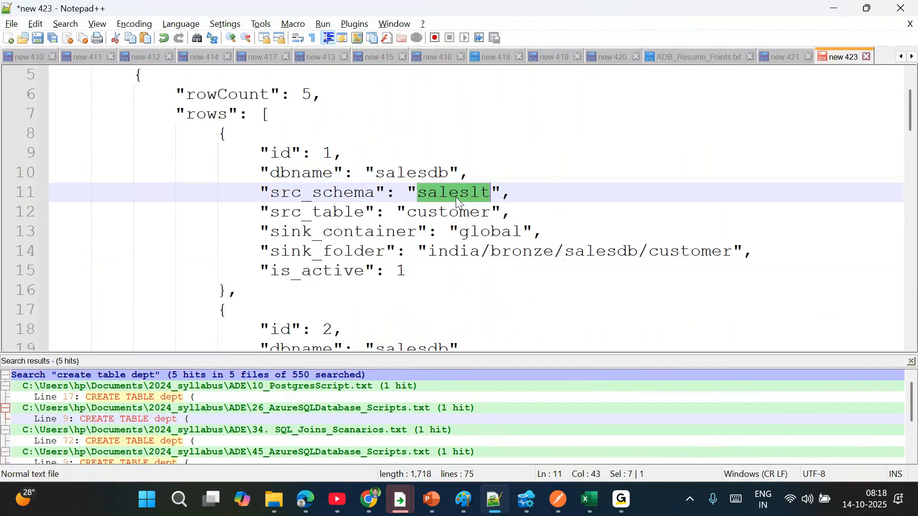
pyautogui.doubleClick(460, 213)
pyautogui.doubleClick(482, 231)
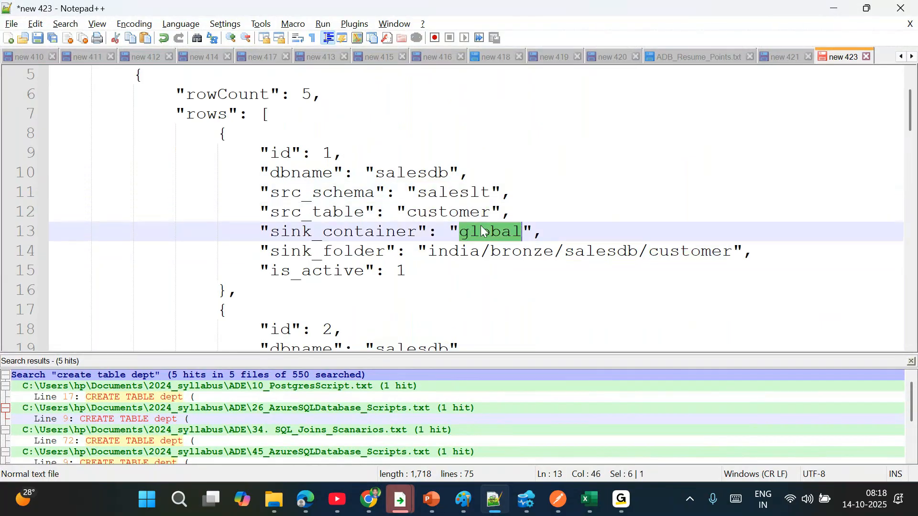
pyautogui.click(484, 250)
pyautogui.moveTo(358, 174); pyautogui.dragTo(474, 249)
pyautogui.click(512, 207)
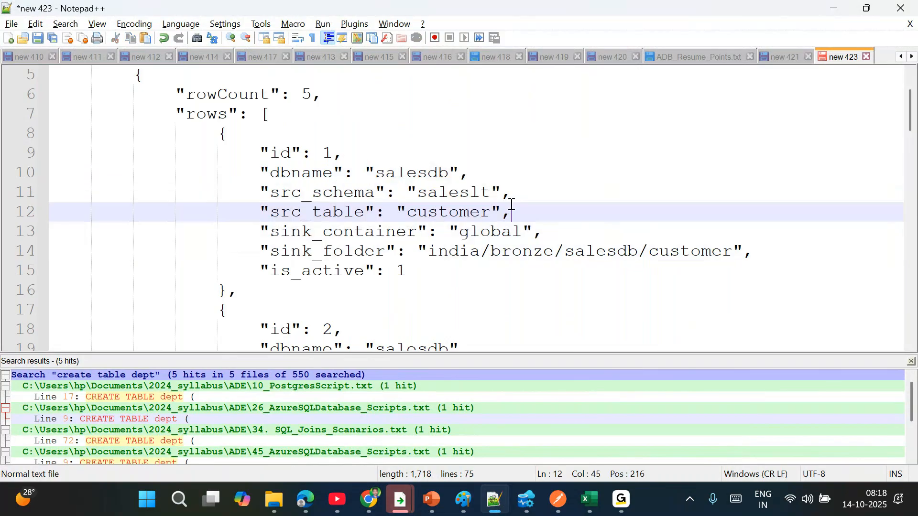
pyautogui.moveTo(517, 207); pyautogui.dragTo(260, 172)
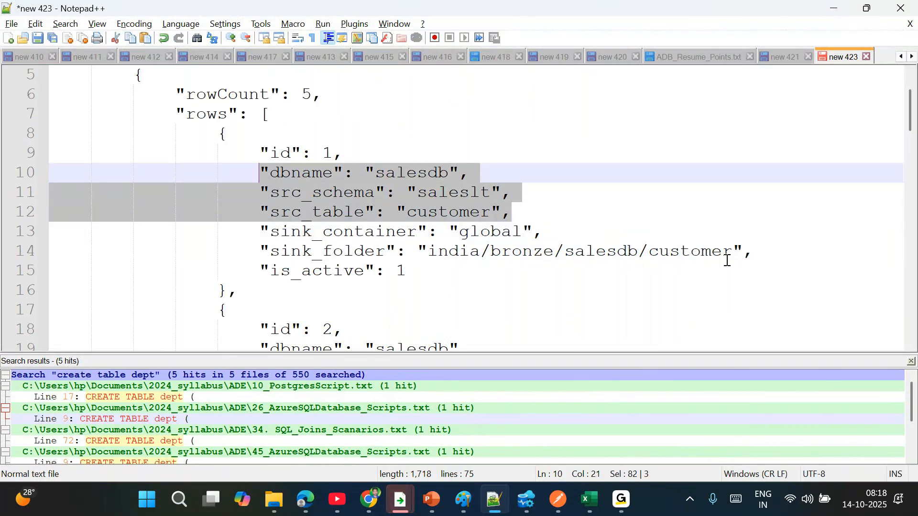
pyautogui.moveTo(772, 249); pyautogui.dragTo(260, 232)
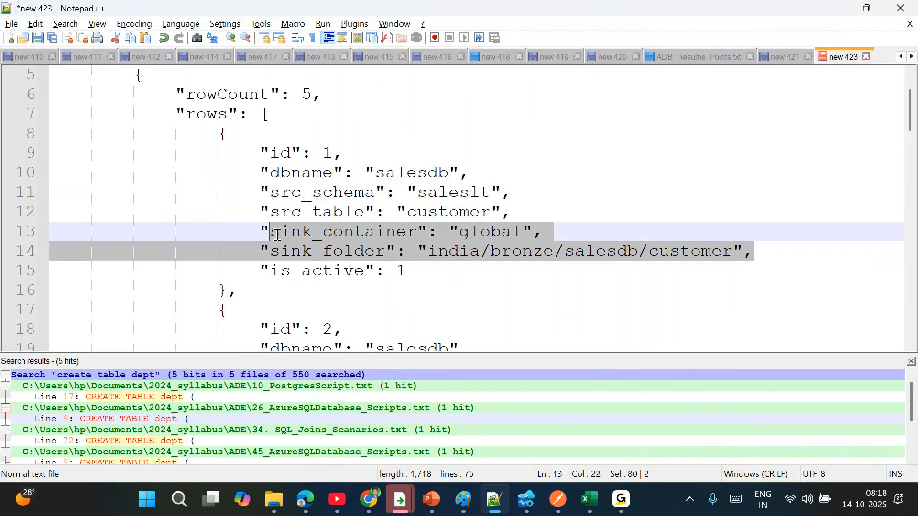
pyautogui.click(551, 291)
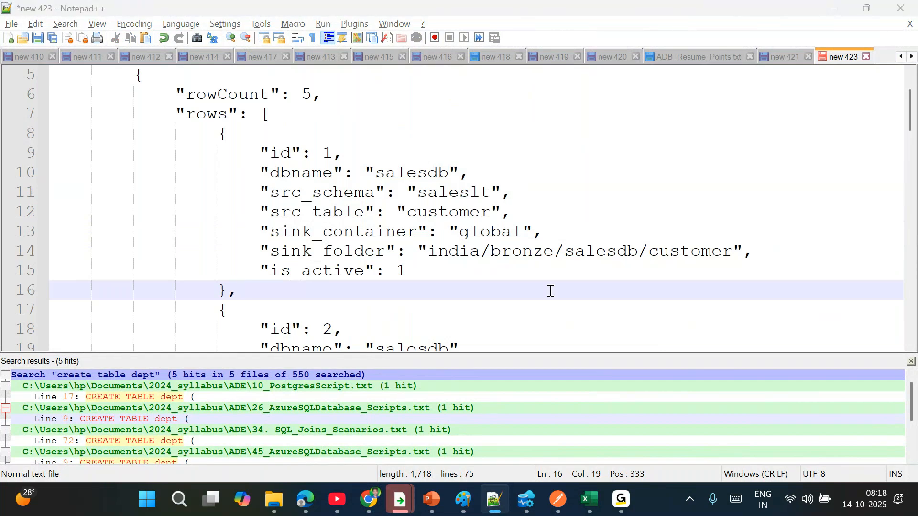
pyautogui.hotkey('alt', 'Tab')
# - Inspect Script1's output JSON again to locate the resultSets and rows keys
pyautogui.click(480, 252)
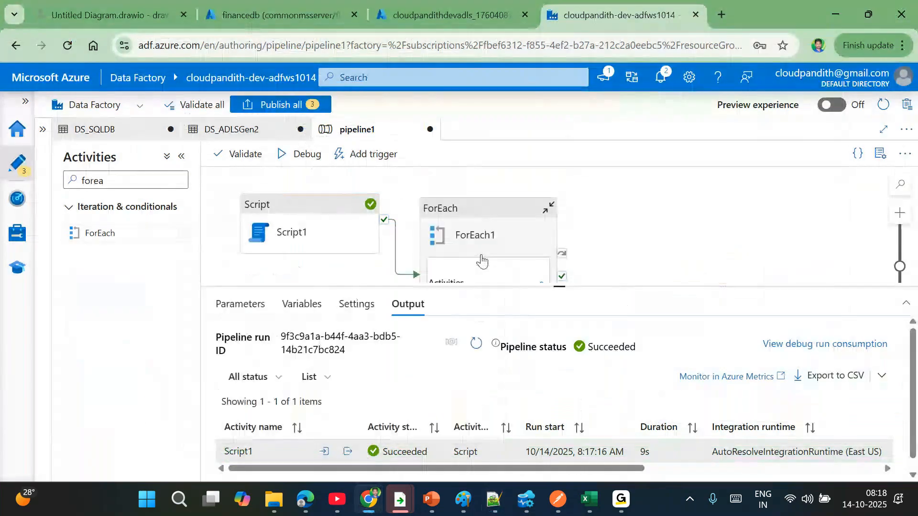
pyautogui.click(461, 230)
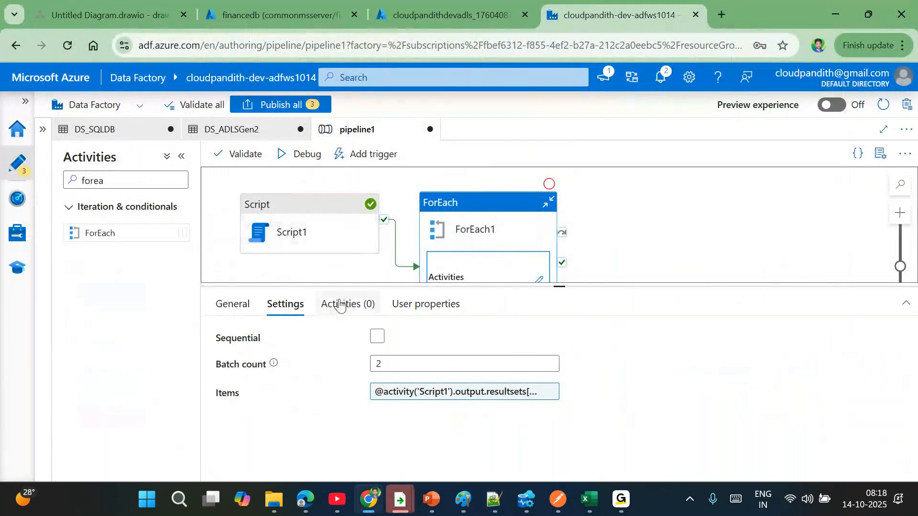
pyautogui.click(330, 268)
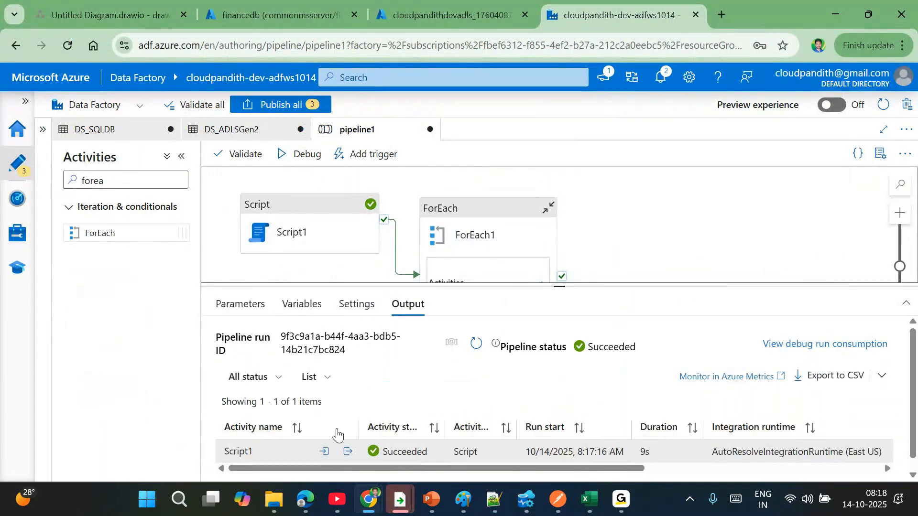
pyautogui.click(347, 452)
pyautogui.doubleClick(224, 257)
pyautogui.doubleClick(236, 340)
pyautogui.scroll(-2, 235, 340)
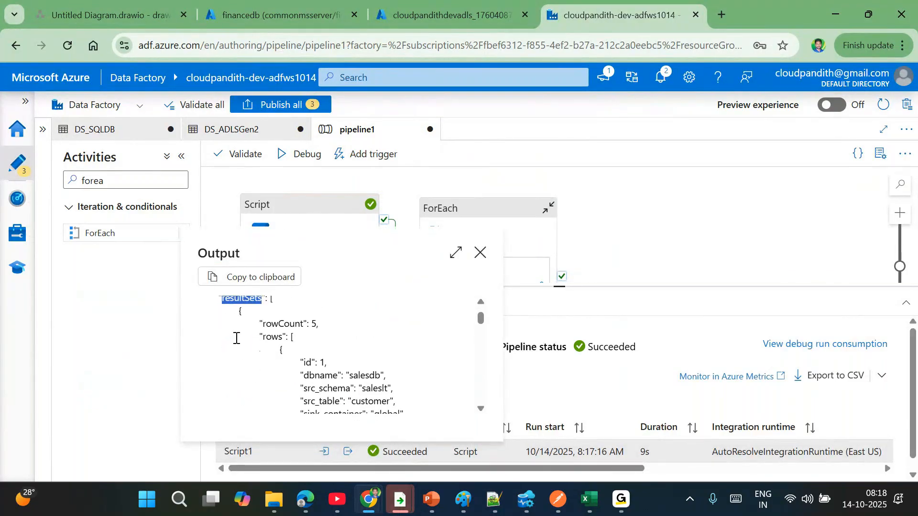
pyautogui.moveTo(269, 300); pyautogui.dragTo(277, 305)
pyautogui.doubleClick(240, 354)
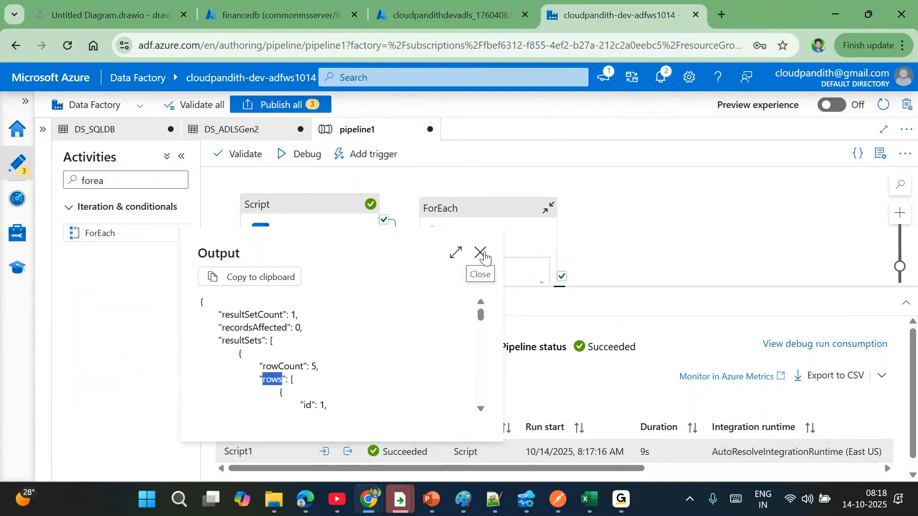
# - Confirm ForEach1's Items expression, open its empty inner canvas, and clear the activity search
pyautogui.click(479, 252)
pyautogui.click(471, 233)
pyautogui.click(440, 392)
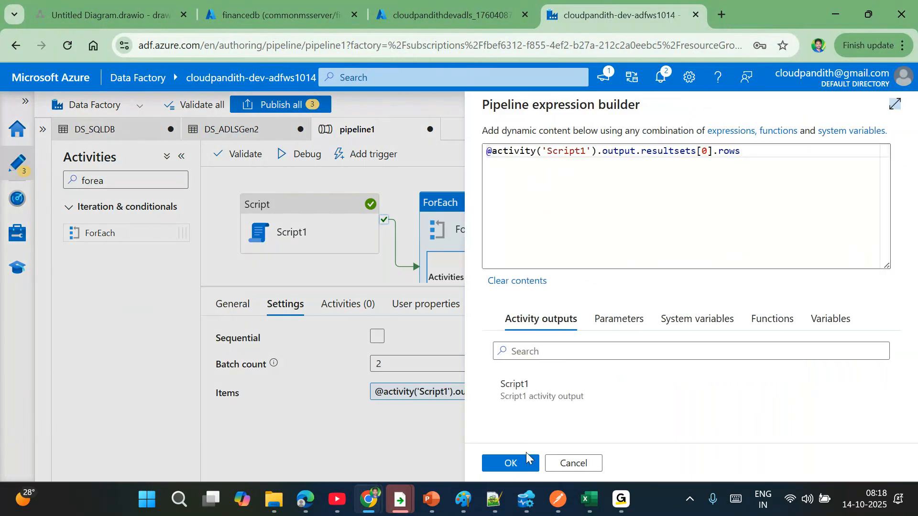
pyautogui.click(510, 463)
pyautogui.click(540, 280)
pyautogui.click(157, 187)
pyautogui.press('BackSpace')
# - Add a Copy data activity inside ForEach1 with DS_SQLDB as source and DS_ADLSGen2 as sink
pyautogui.write('cop')
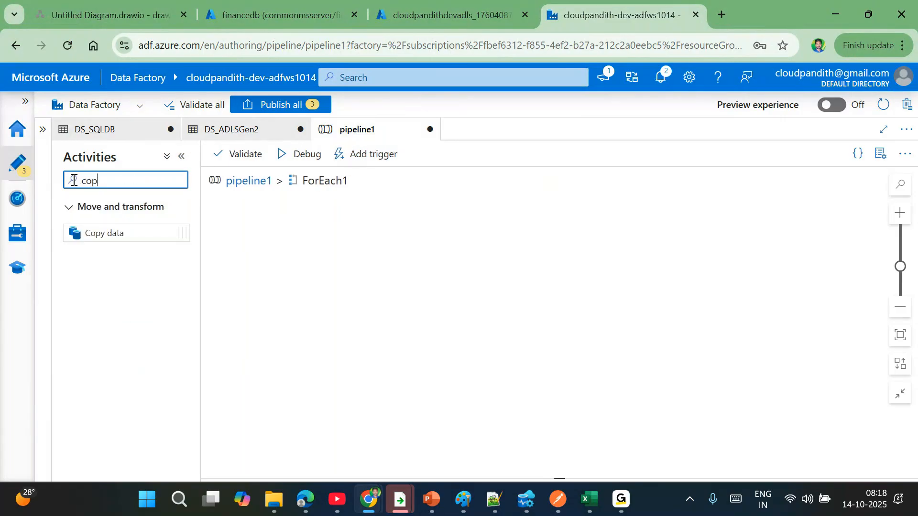
pyautogui.moveTo(100, 233); pyautogui.dragTo(405, 246)
pyautogui.click(295, 308)
pyautogui.click(428, 339)
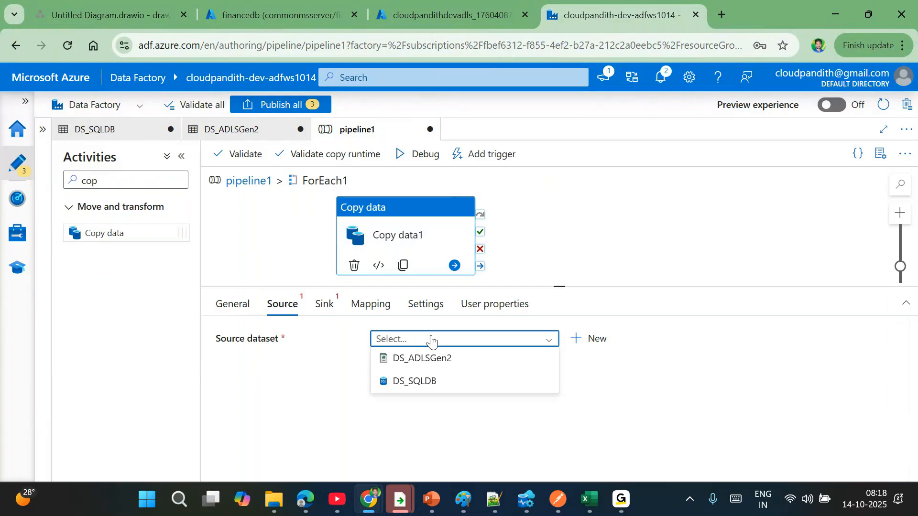
pyautogui.click(442, 382)
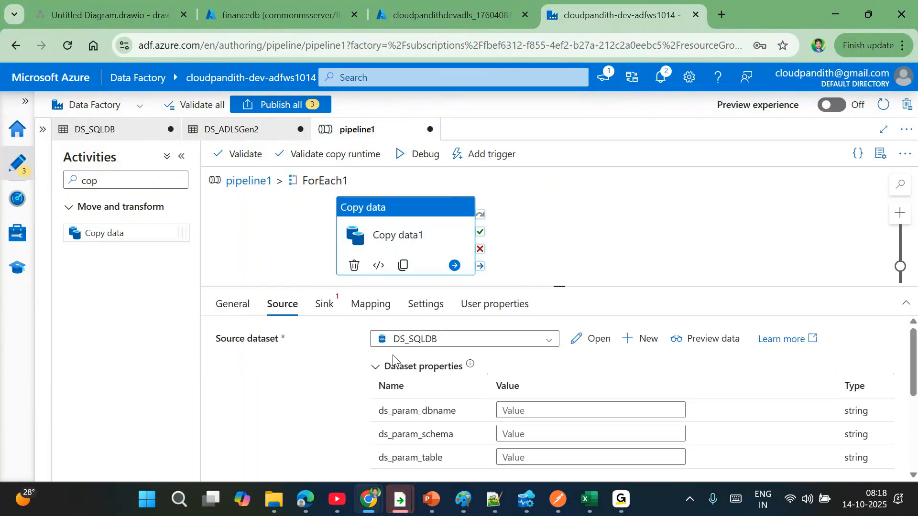
pyautogui.click(325, 305)
pyautogui.click(431, 341)
pyautogui.click(454, 358)
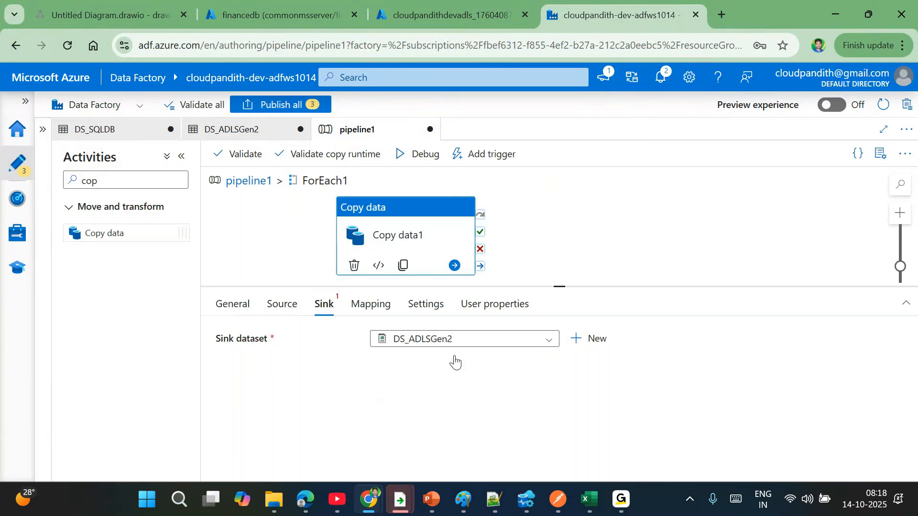
pyautogui.click(291, 311)
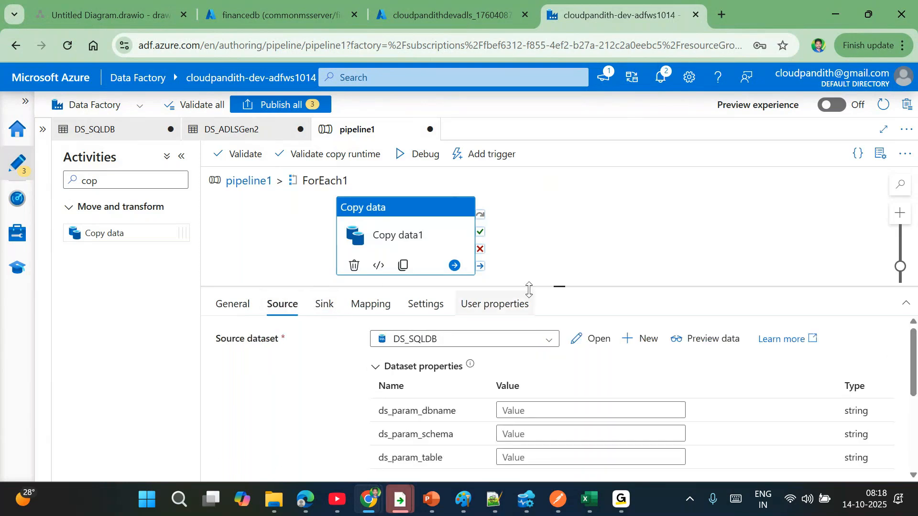
pyautogui.moveTo(561, 287); pyautogui.dragTo(522, 187)
pyautogui.click(514, 315)
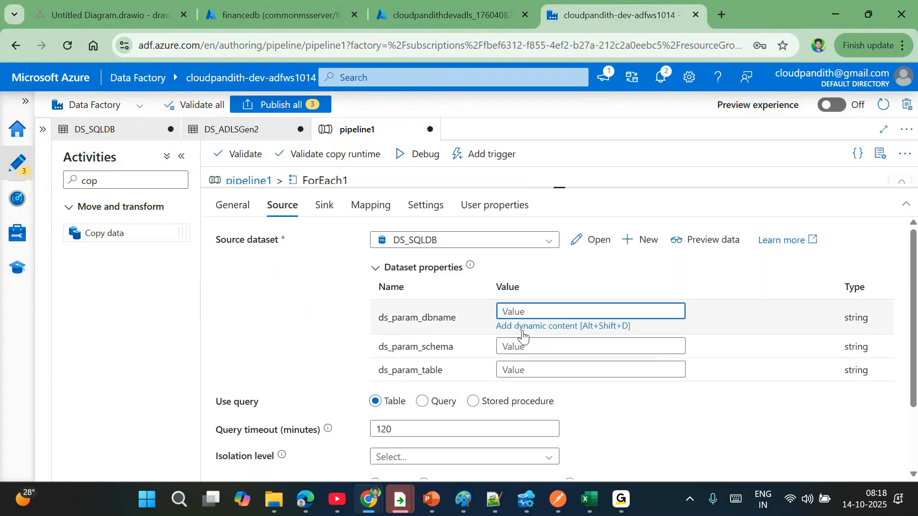
pyautogui.click(523, 326)
pyautogui.click(526, 390)
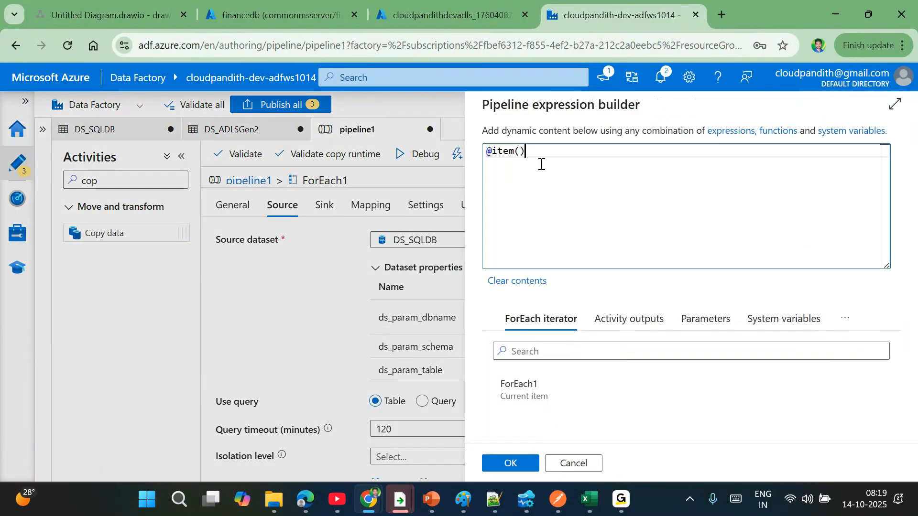
pyautogui.write('.')
pyautogui.hotkey('alt', 'Tab')
pyautogui.doubleClick(316, 172)
pyautogui.hotkey('ctrl', 'c')
pyautogui.hotkey('alt', 'Tab')
pyautogui.hotkey('ctrl', 'v')
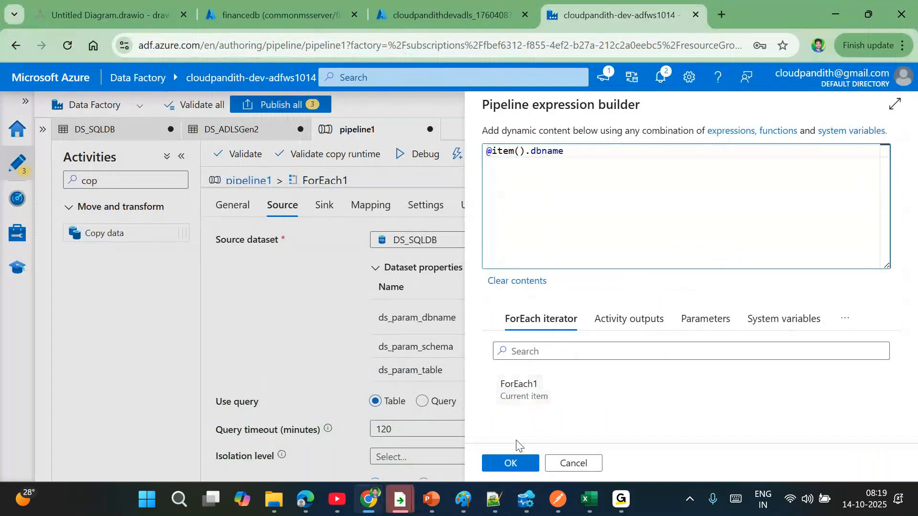
pyautogui.click(511, 464)
pyautogui.click(519, 335)
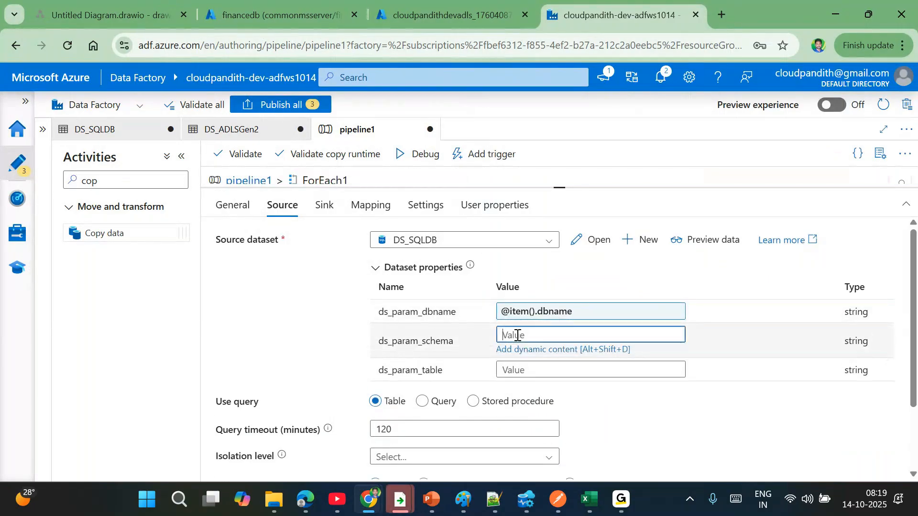
pyautogui.click(526, 349)
pyautogui.click(524, 386)
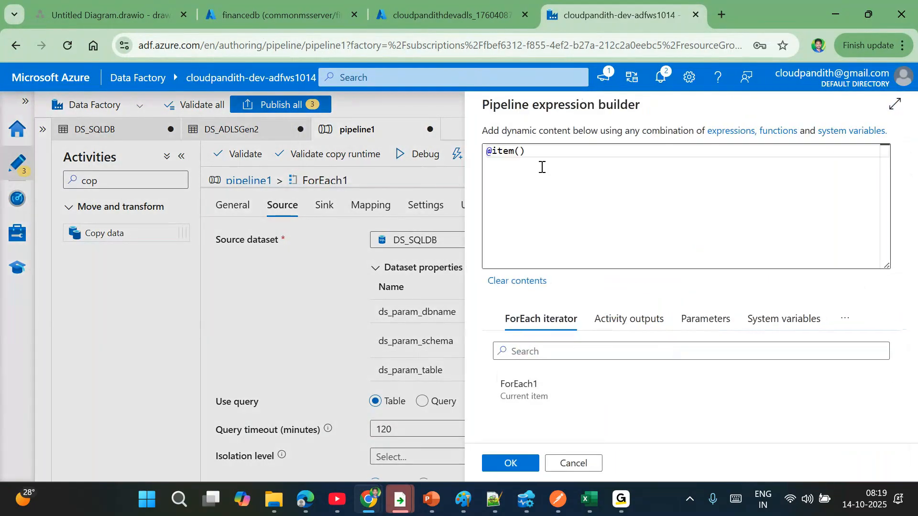
pyautogui.write('.')
pyautogui.hotkey('alt', 'Tab')
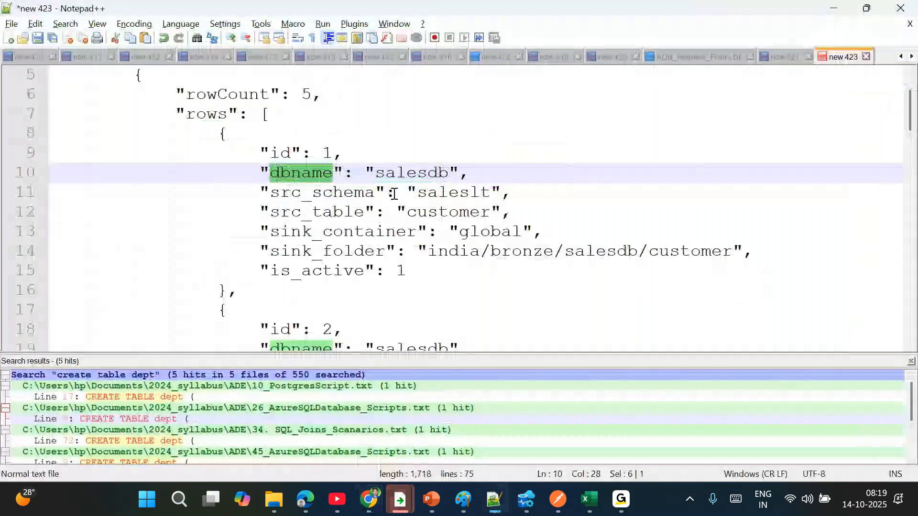
pyautogui.doubleClick(346, 194)
pyautogui.hotkey('ctrl', 'c')
pyautogui.hotkey('alt', 'Tab')
pyautogui.hotkey('ctrl', 'v')
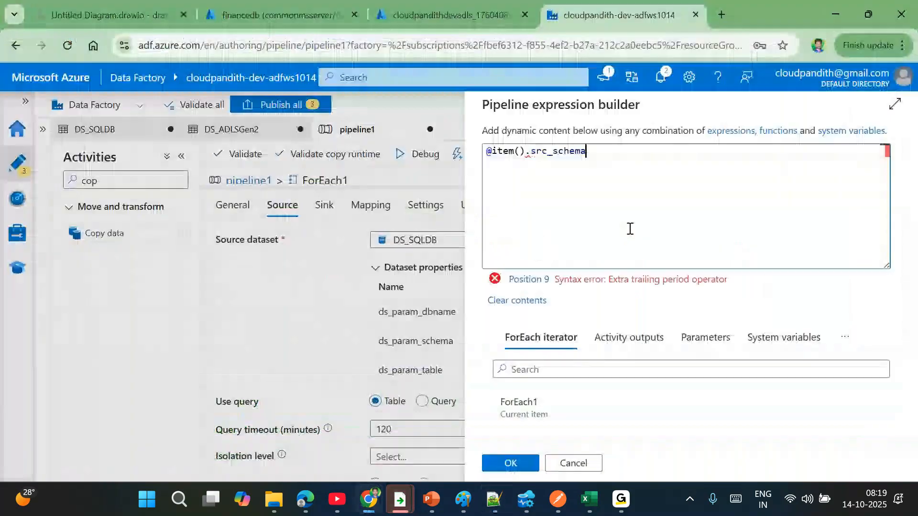
pyautogui.click(510, 463)
pyautogui.click(535, 360)
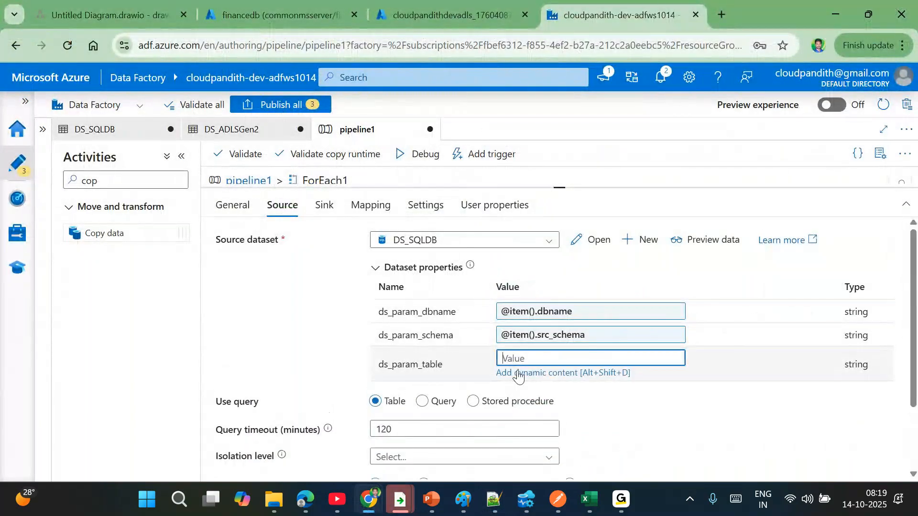
pyautogui.click(516, 378)
pyautogui.click(519, 385)
pyautogui.click(537, 151)
pyautogui.write('.')
pyautogui.hotkey('alt', 'Tab')
pyautogui.doubleClick(300, 213)
pyautogui.hotkey('ctrl', 'c')
pyautogui.hotkey('alt', 'Tab')
pyautogui.hotkey('ctrl', 'v')
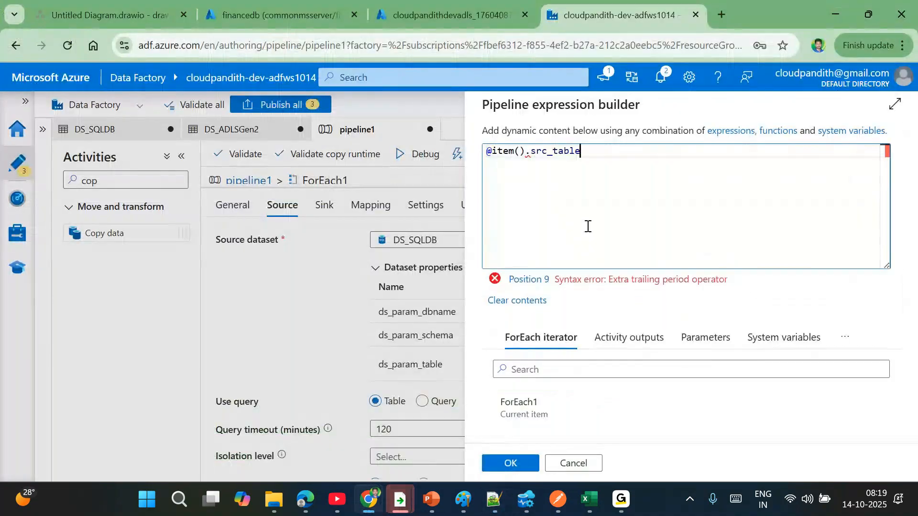
pyautogui.click(511, 463)
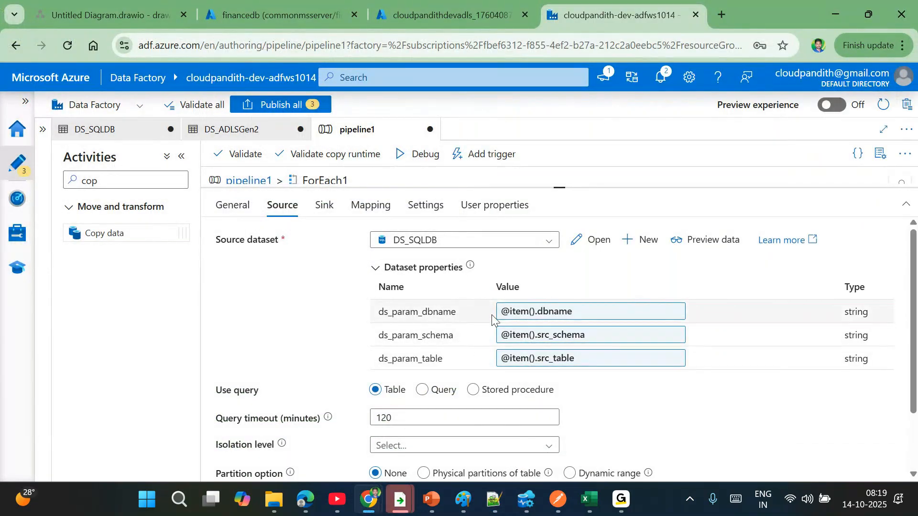
pyautogui.click(324, 206)
pyautogui.click(524, 306)
pyautogui.click(522, 324)
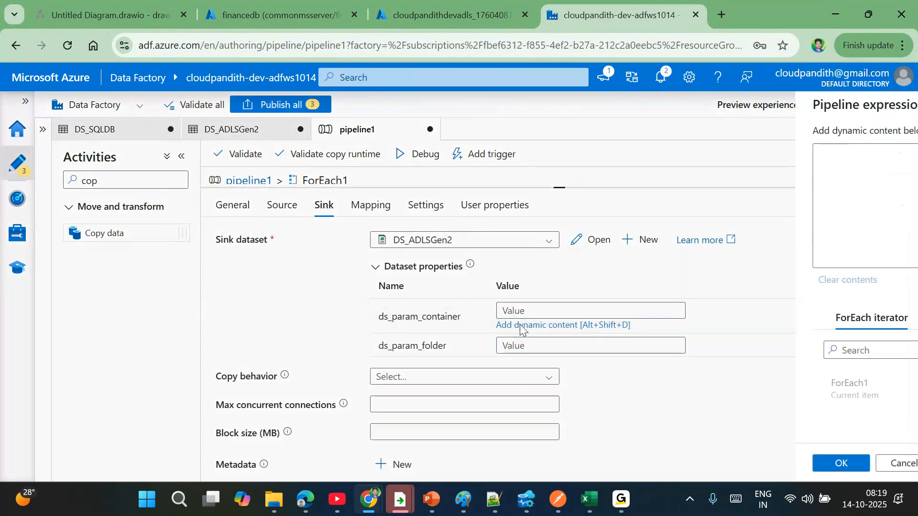
pyautogui.click(526, 388)
pyautogui.click(541, 151)
pyautogui.write('.')
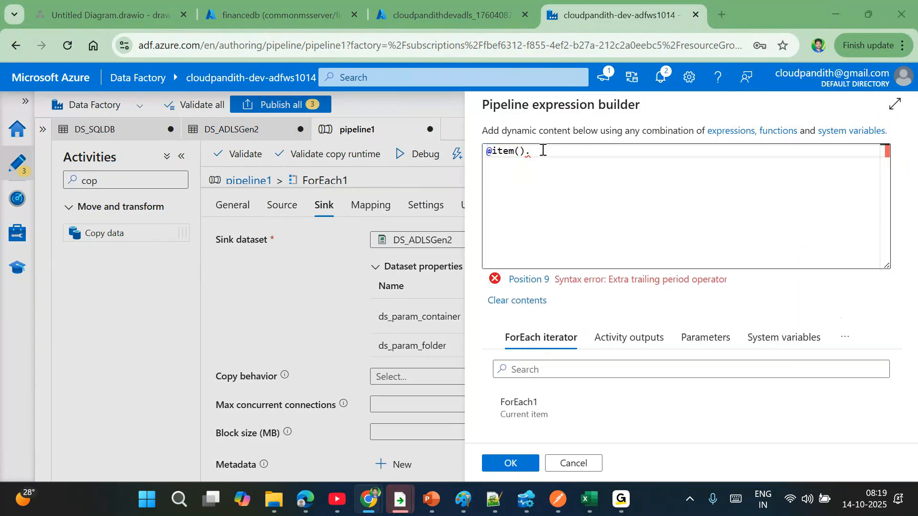
pyautogui.hotkey('alt', 'Tab')
pyautogui.doubleClick(326, 233)
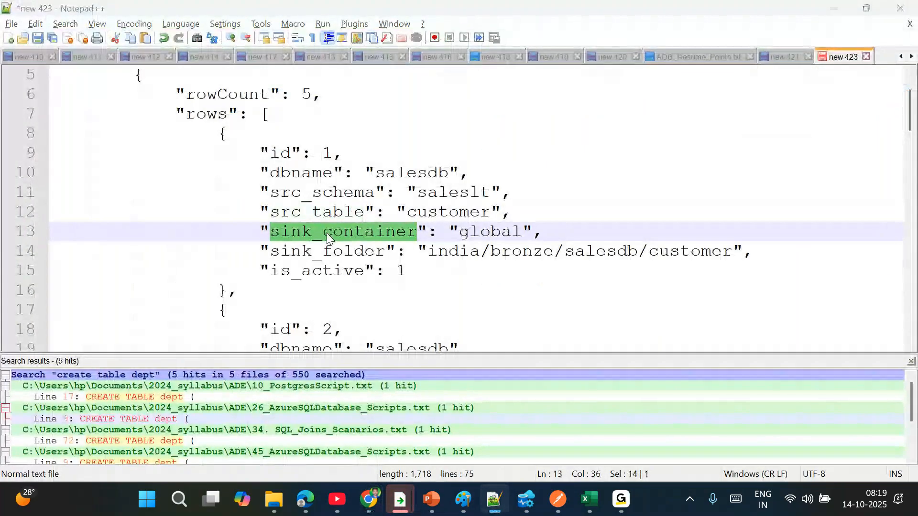
pyautogui.hotkey('ctrl', 'c')
pyautogui.hotkey('alt', 'Tab')
pyautogui.hotkey('ctrl', 'v')
pyautogui.click(508, 461)
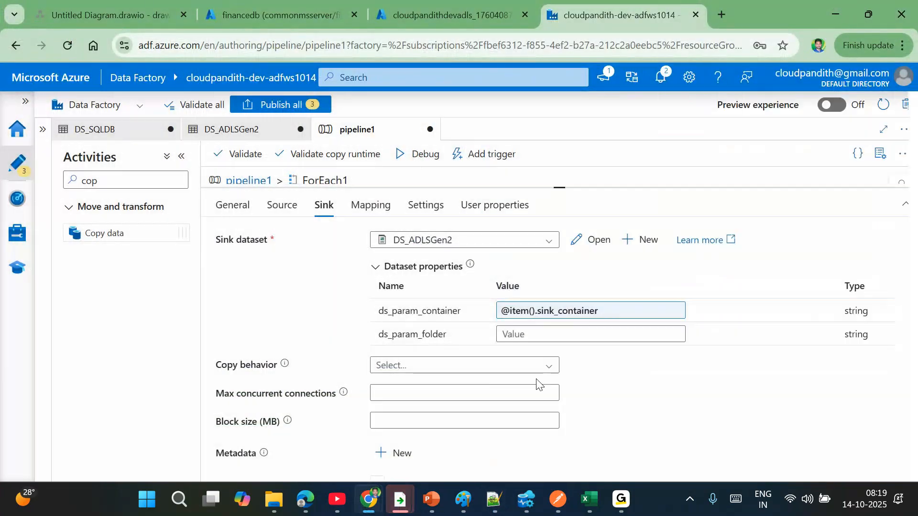
pyautogui.click(522, 333)
pyautogui.click(518, 349)
pyautogui.click(525, 387)
pyautogui.click(565, 170)
pyautogui.write('.')
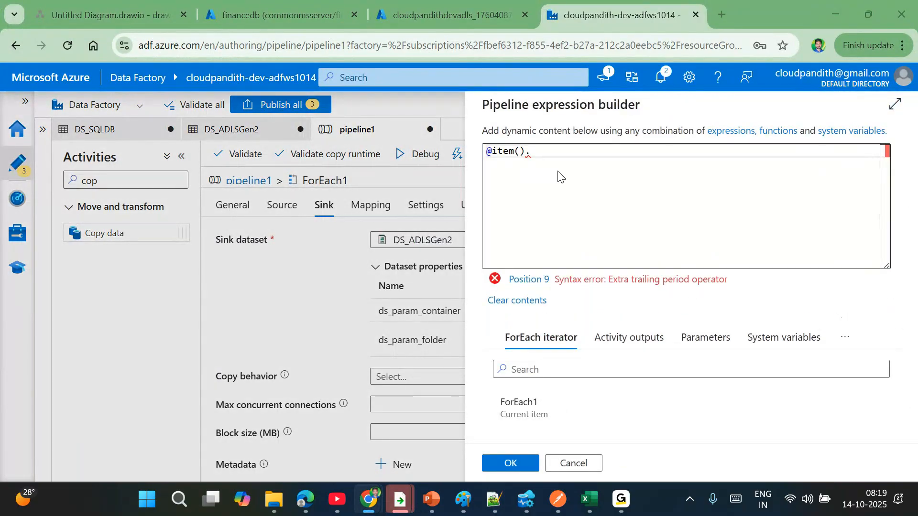
pyautogui.hotkey('alt', 'Tab')
pyautogui.doubleClick(312, 244)
pyautogui.hotkey('ctrl', 'c')
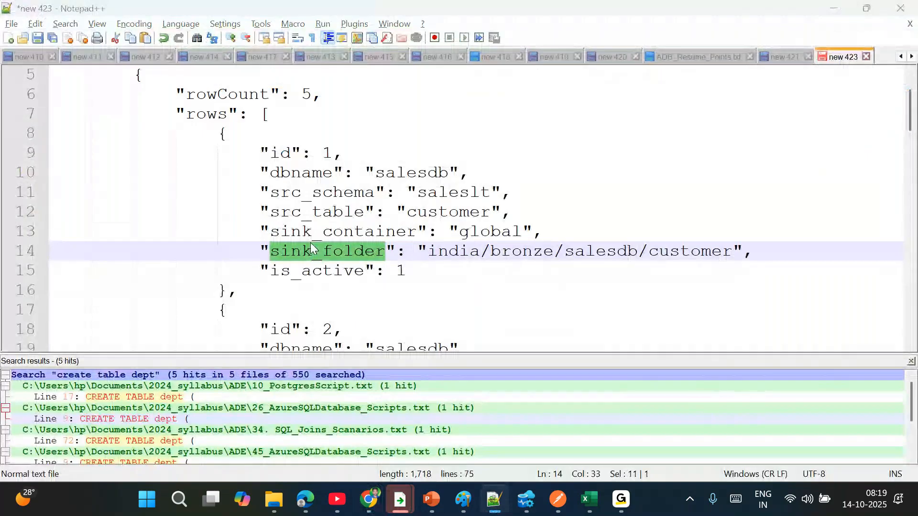
pyautogui.hotkey('alt', 'Tab')
pyautogui.hotkey('ctrl', 'v')
pyautogui.click(513, 461)
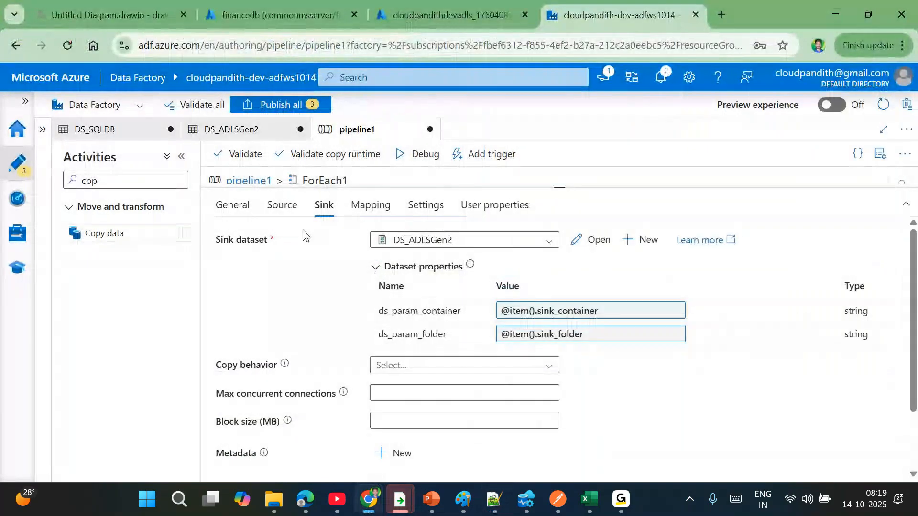
pyautogui.click(282, 205)
pyautogui.scroll(-3, 440, 349)
# - Add a new additional source column named LoadTS
pyautogui.click(396, 463)
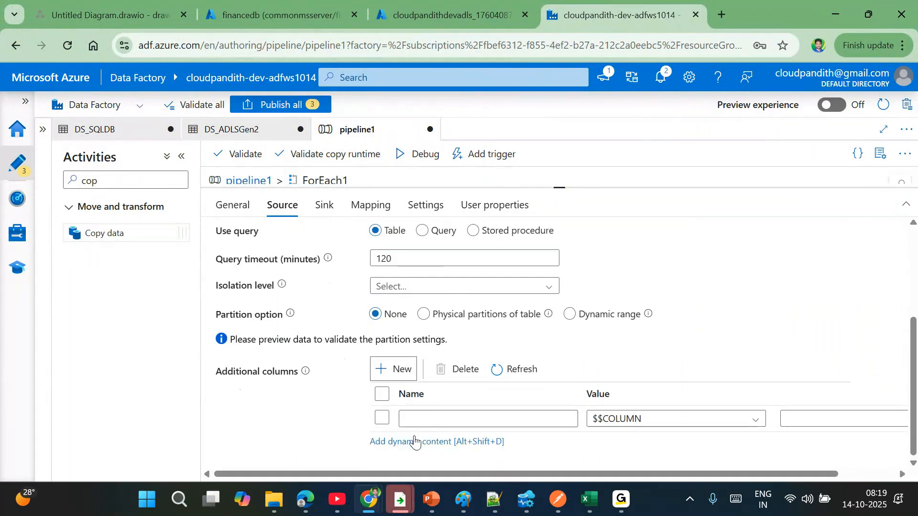
pyautogui.click(406, 423)
pyautogui.write('paadDate')
pyautogui.press('BackSpace')
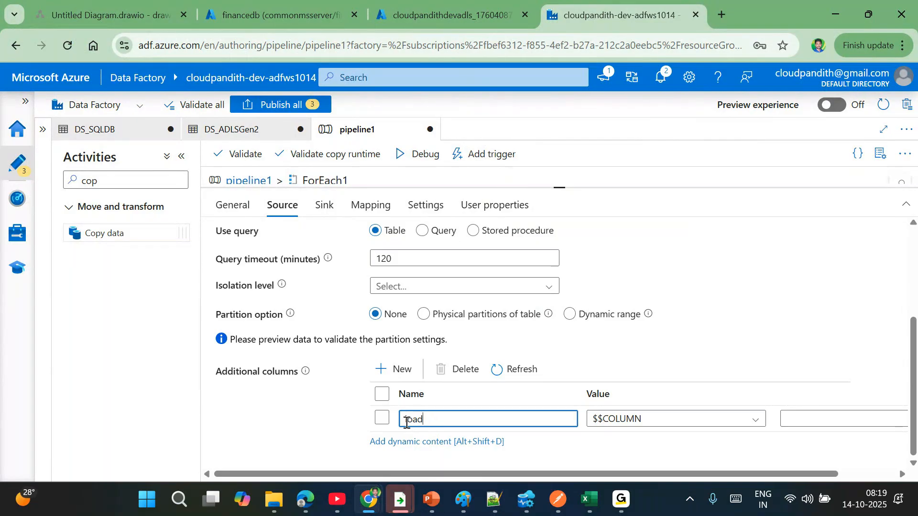
pyautogui.write('Cre')
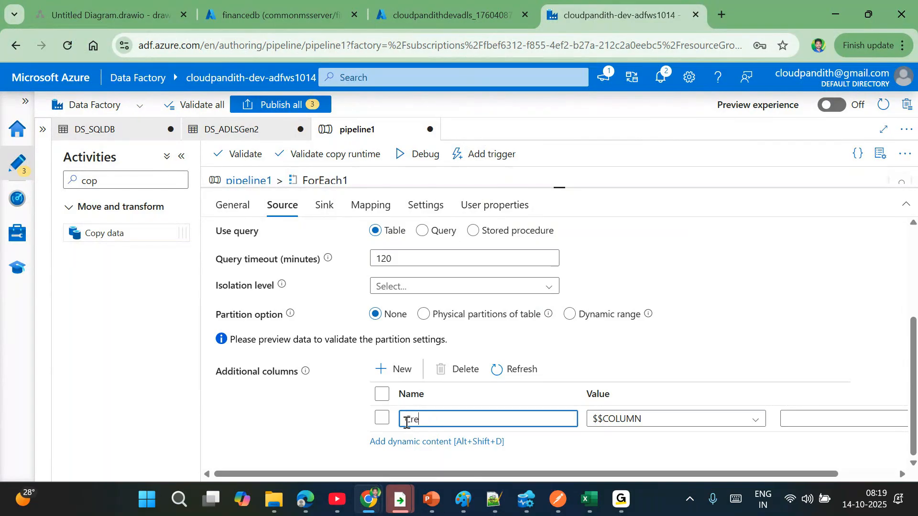
pyautogui.press('BackSpace')
pyautogui.press('BackSpace')
pyautogui.write('LoadTS')
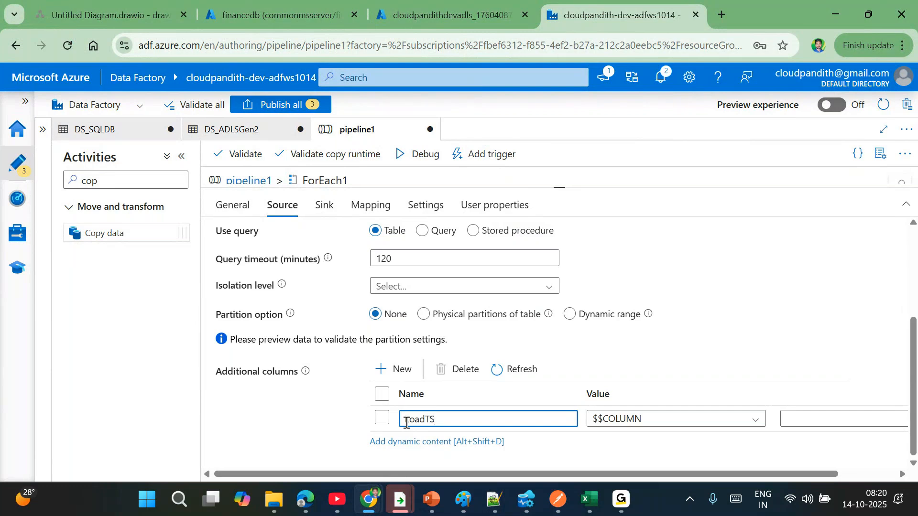
pyautogui.click(662, 420)
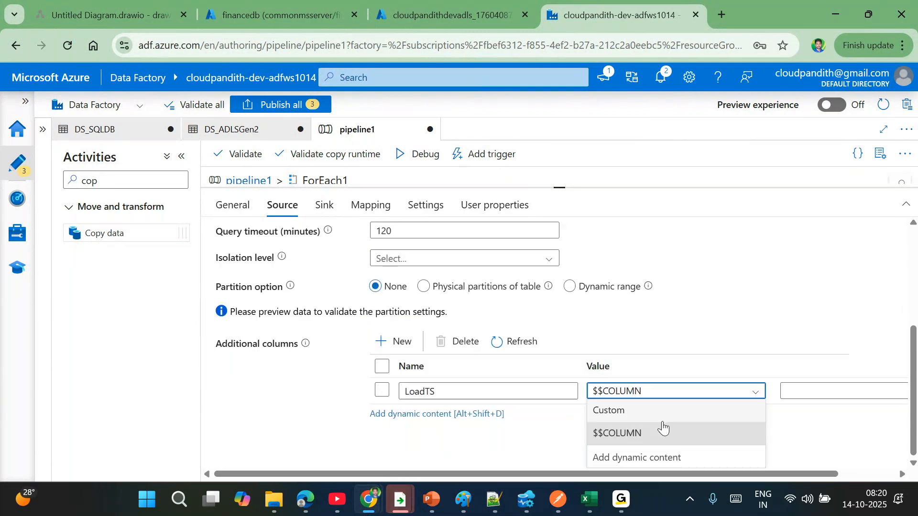
pyautogui.click(630, 458)
pyautogui.write('@c')
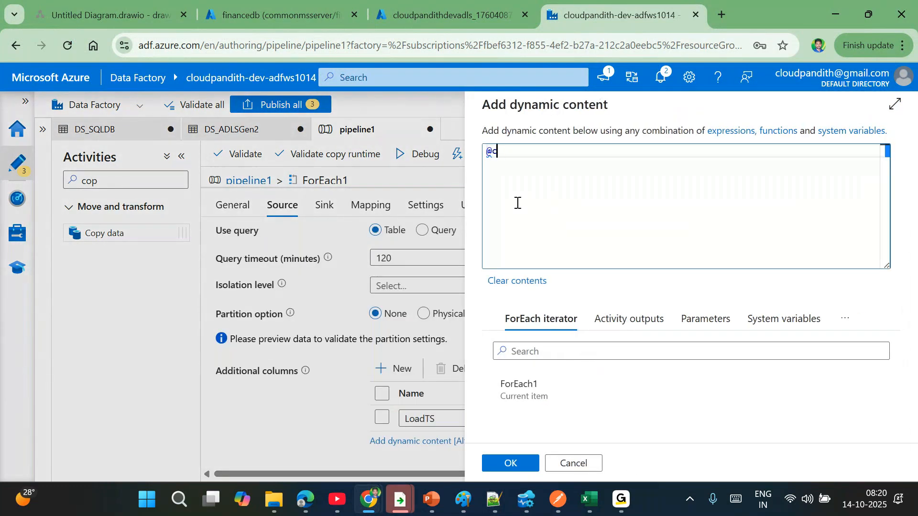
pyautogui.write('onvertfromUtc')
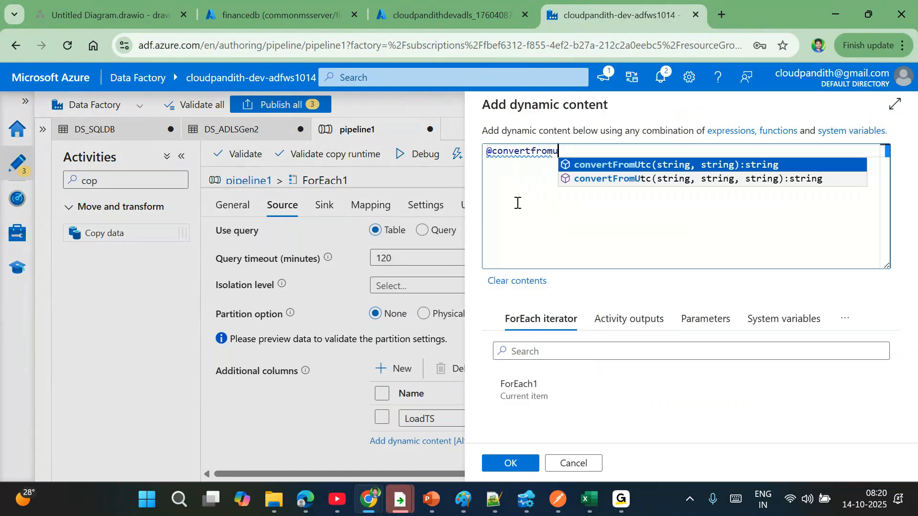
pyautogui.press('Return')
pyautogui.press('Left')
pyautogui.press('Left')
pyautogui.write('utcnow()')
pyautogui.press('Right')
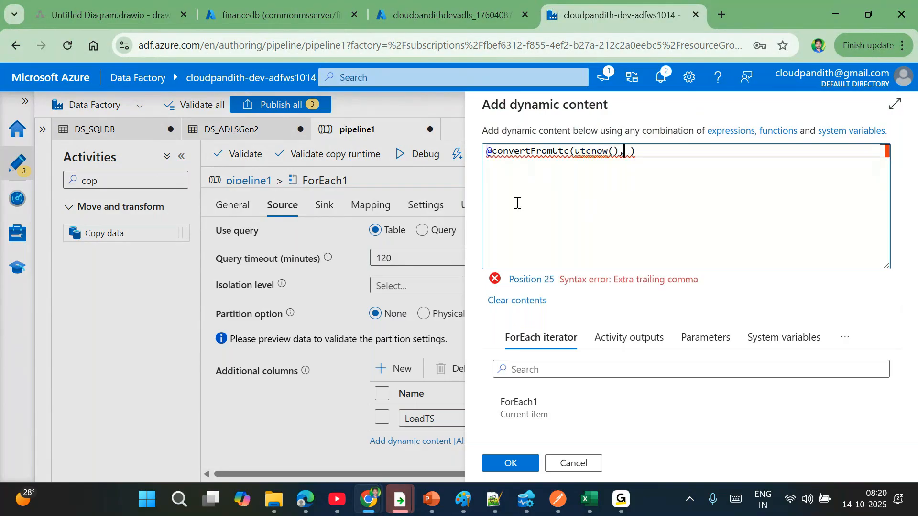
pyautogui.write("'india ")
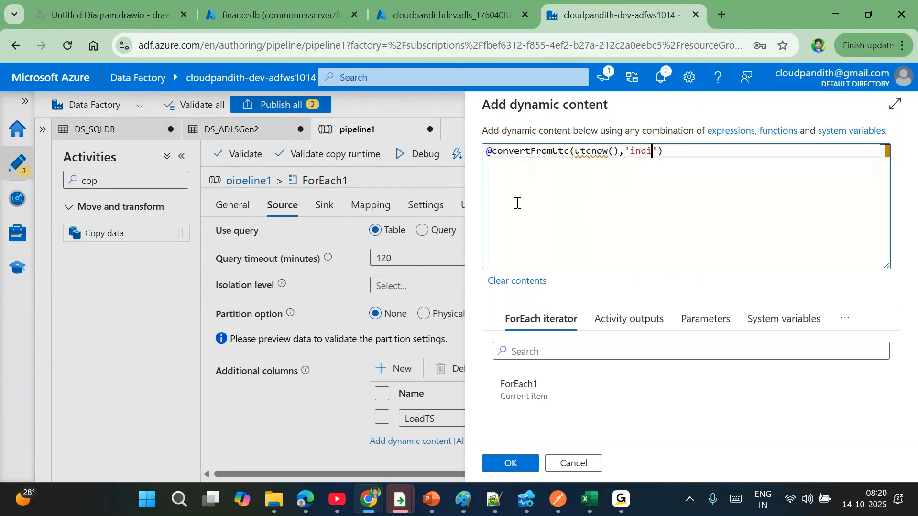
pyautogui.write('standard time')
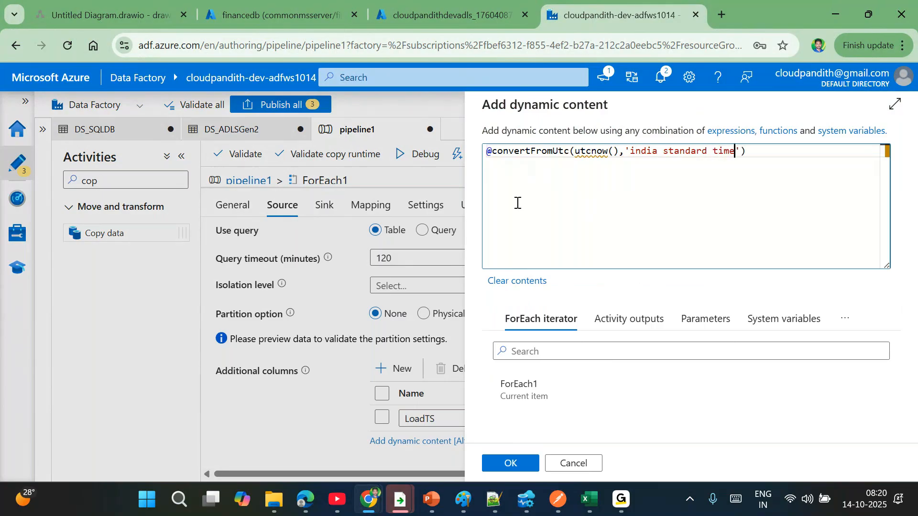
pyautogui.click(520, 463)
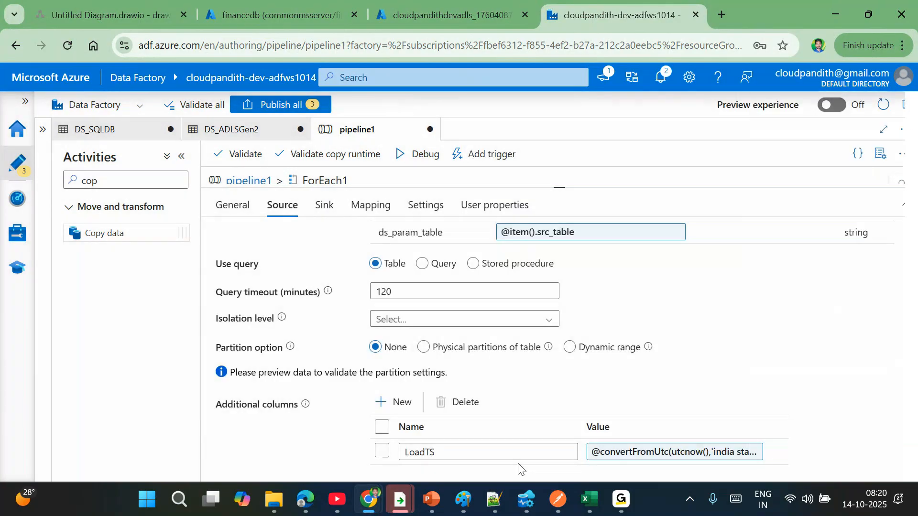
pyautogui.click(565, 189)
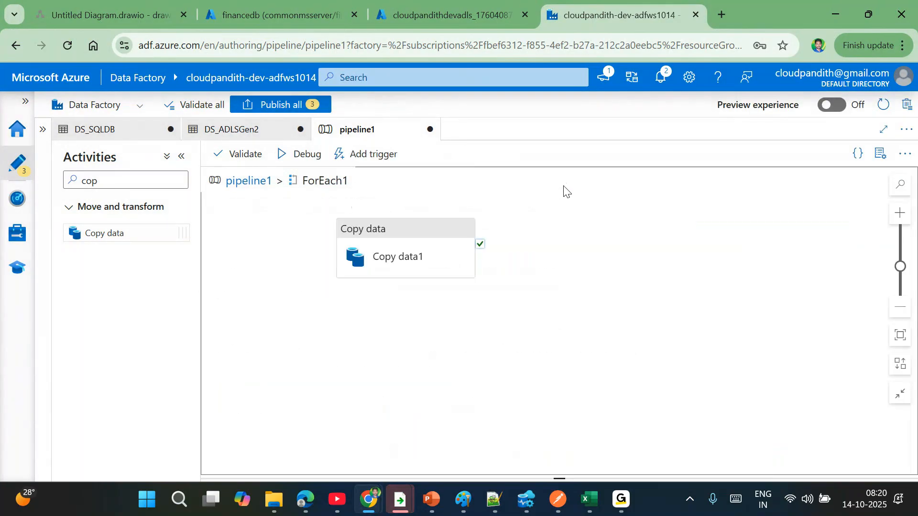
pyautogui.click(494, 499)
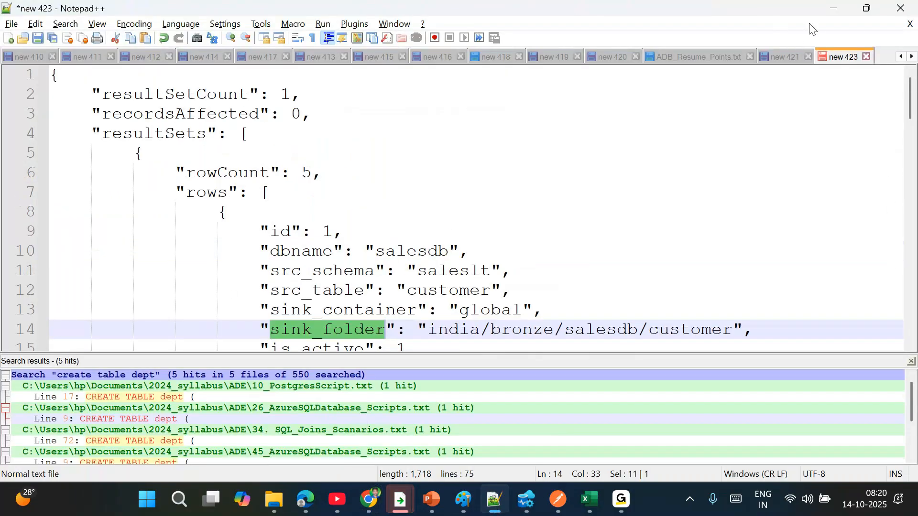
pyautogui.click(784, 56)
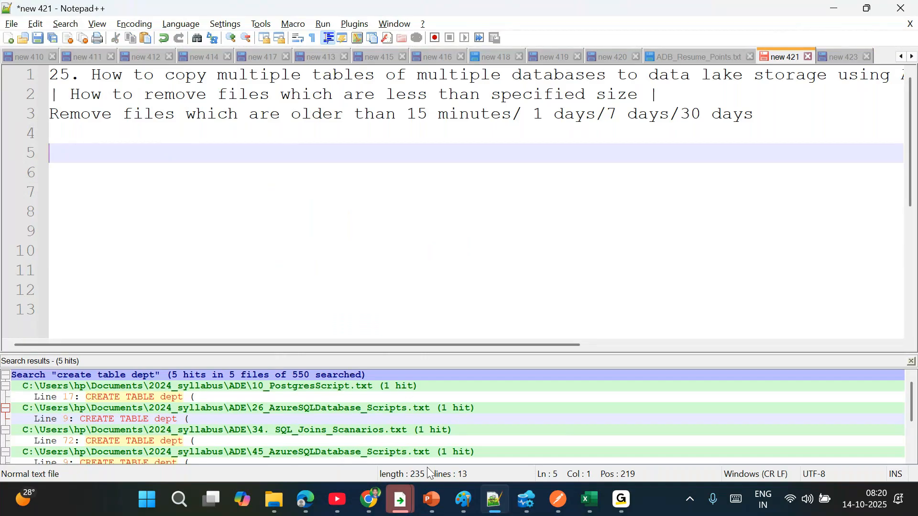
pyautogui.moveTo(370, 499)
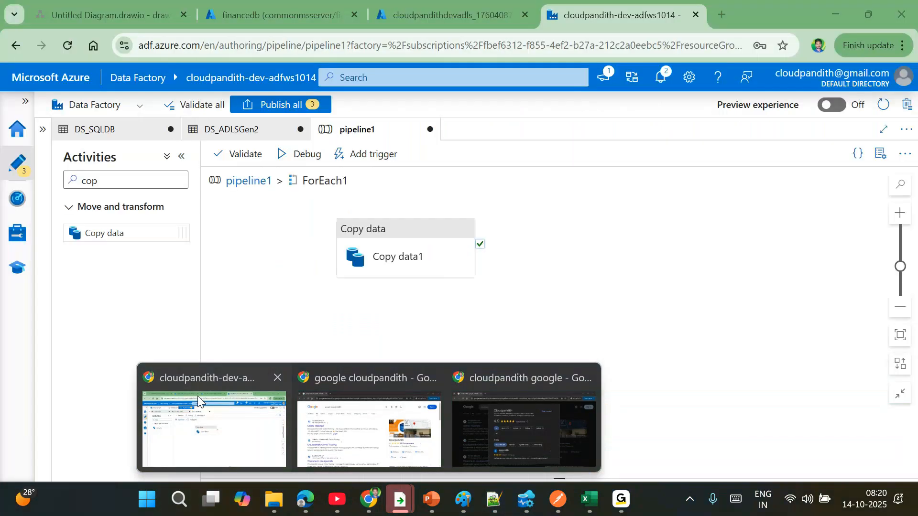
pyautogui.click(197, 396)
# - Undo and redo draw.io edits to restore the two-database layout (product/customer/productcatgory and emp/cust/orders)
pyautogui.click(59, 4)
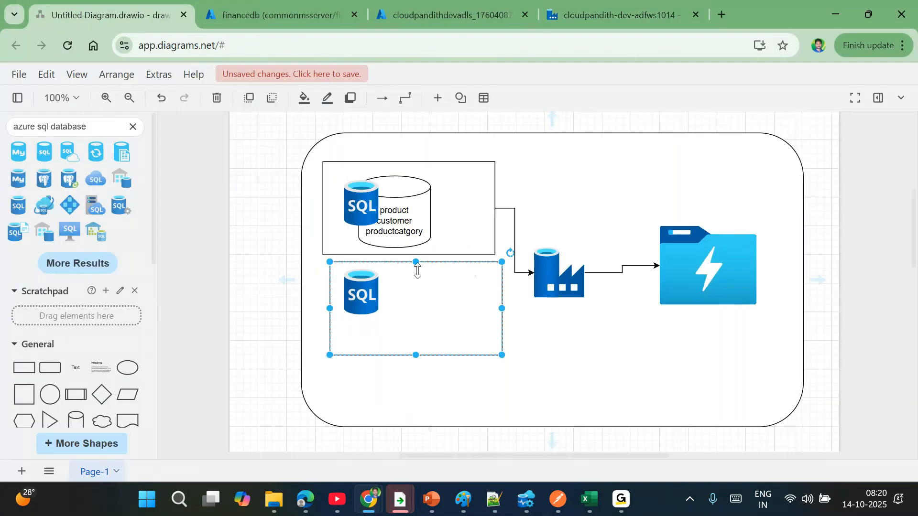
pyautogui.hotkey('ctrl', 'z')
pyautogui.hotkey('ctrl', 'z')
pyautogui.hotkey('ctrl', 'z')
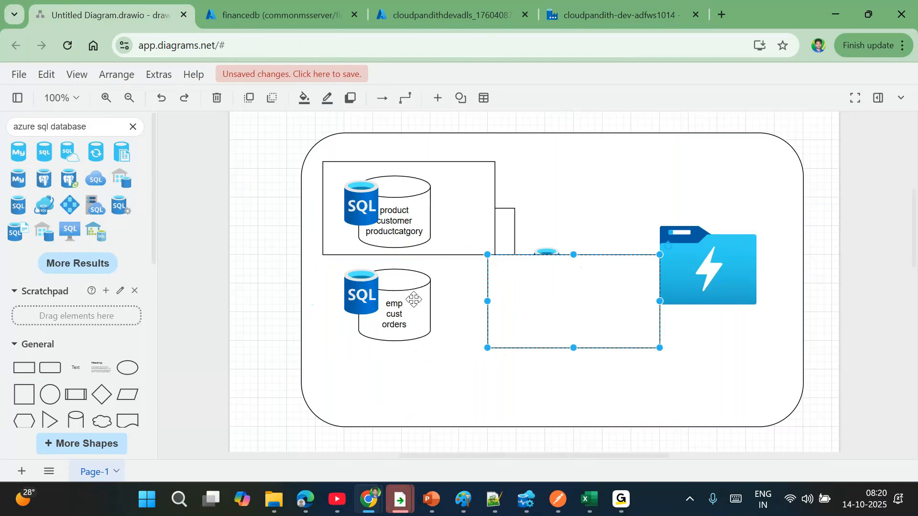
pyautogui.hotkey('ctrl', 'z')
pyautogui.hotkey('ctrl', 'z')
pyautogui.hotkey('ctrl', 'z')
pyautogui.hotkey('ctrl', 'z')
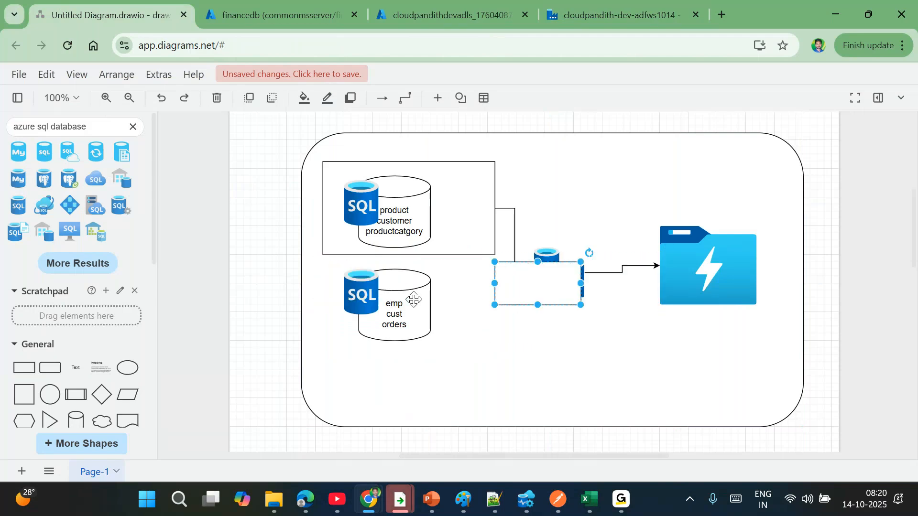
pyautogui.hotkey('ctrl', 'y')
pyautogui.hotkey('ctrl', 'y')
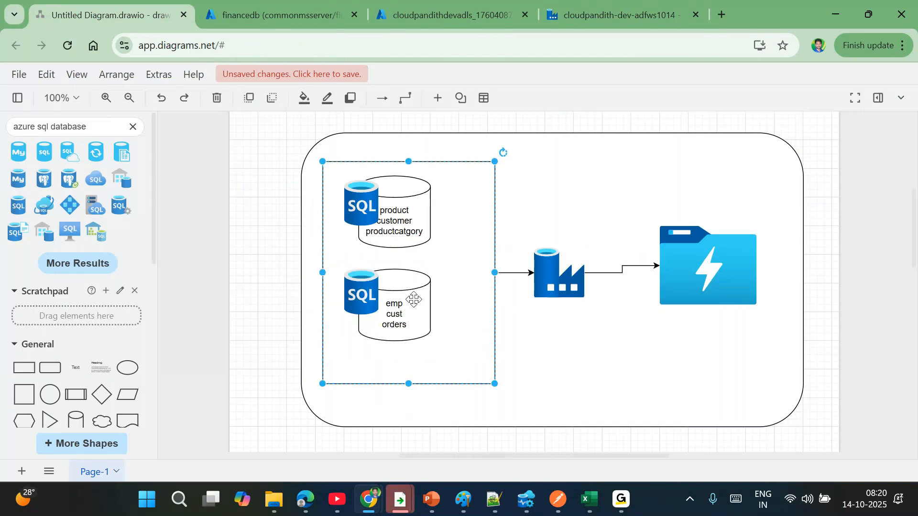
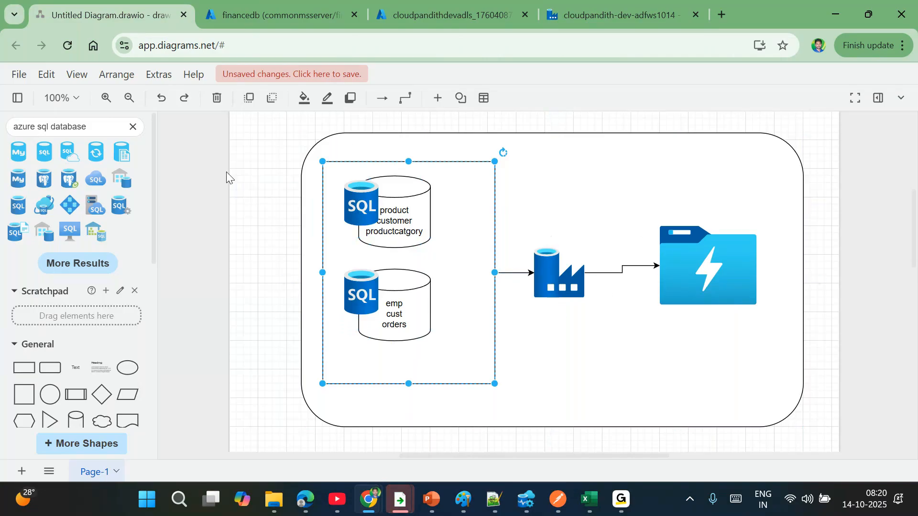
# - Return to pipeline1's top-level canvas in Data Factory, showing Script1 and ForEach1
pyautogui.click(206, 196)
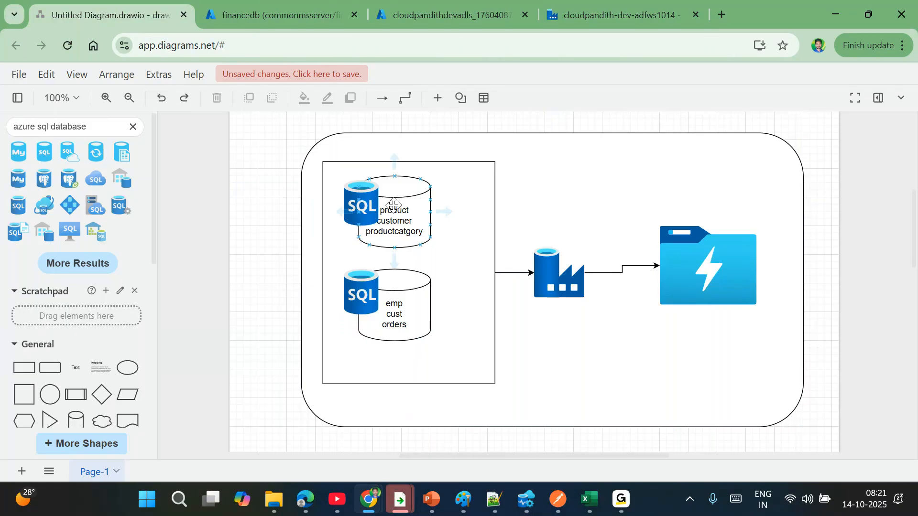
pyautogui.click(582, 2)
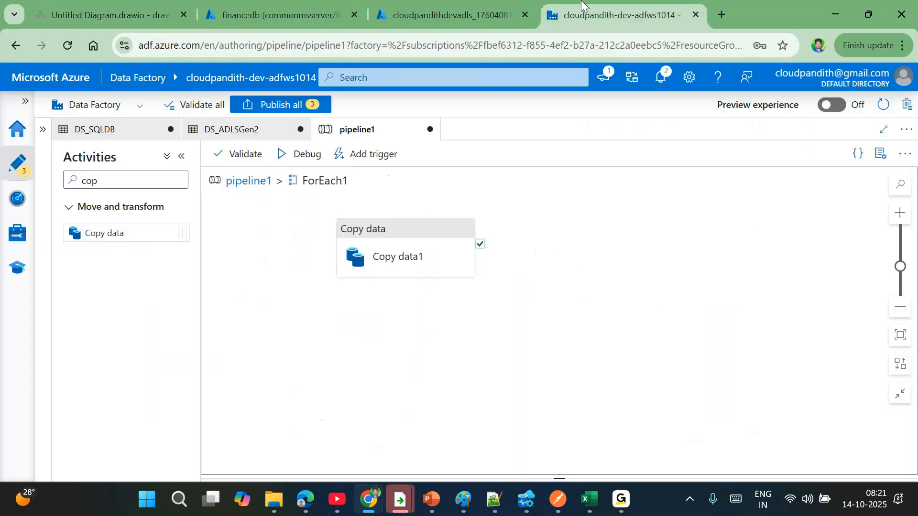
pyautogui.click(245, 188)
pyautogui.moveTo(562, 186); pyautogui.dragTo(550, 305)
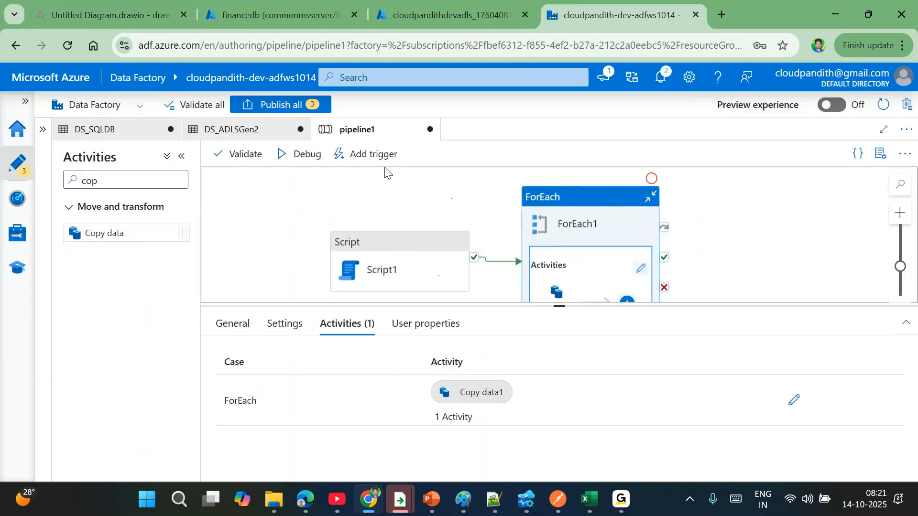
# - Abandon a first new-trigger attempt and validate pipeline1
pyautogui.click(363, 154)
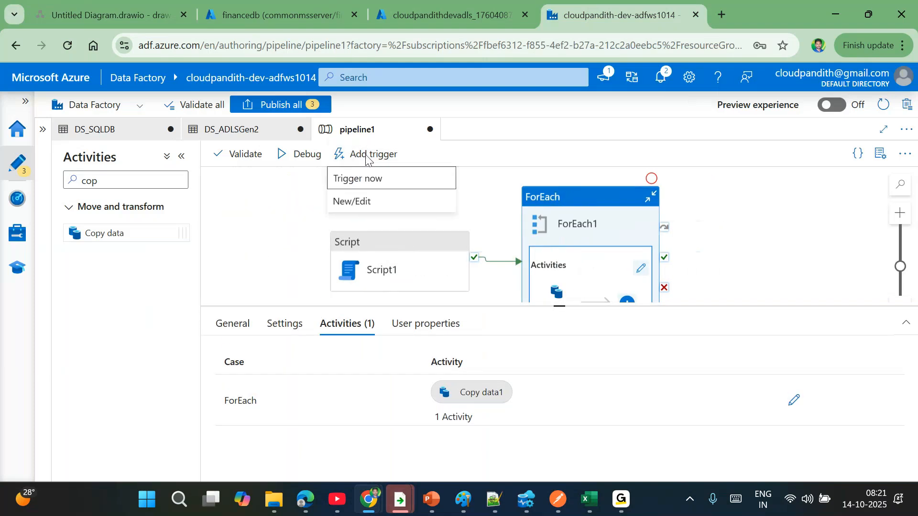
pyautogui.click(360, 199)
pyautogui.click(511, 158)
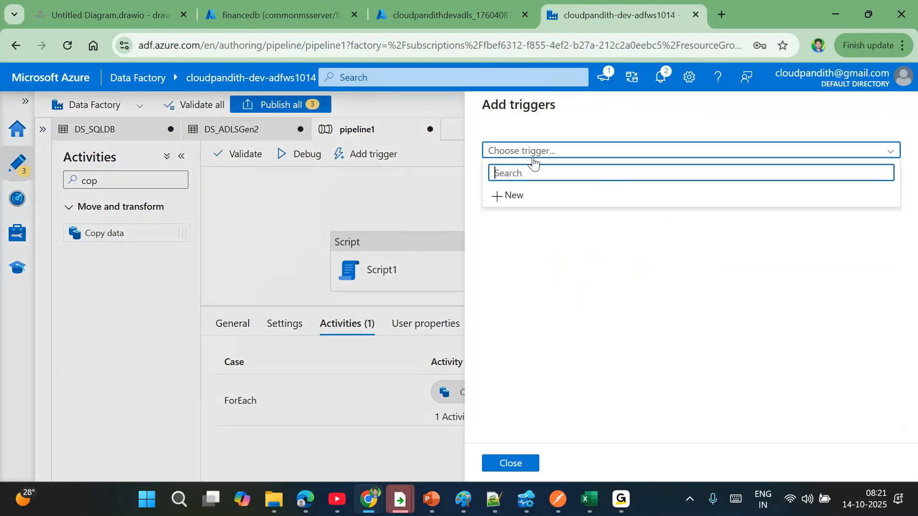
pyautogui.click(512, 197)
pyautogui.doubleClick(563, 149)
pyautogui.click(575, 463)
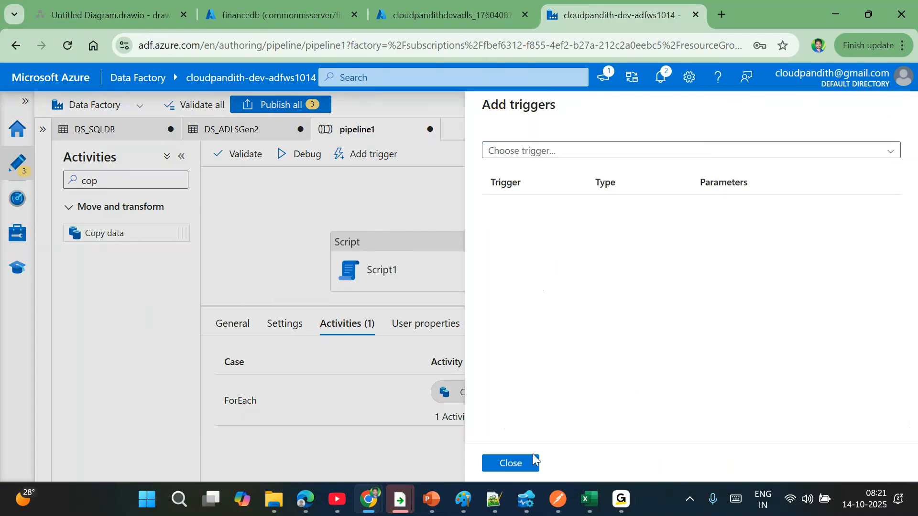
pyautogui.click(506, 464)
pyautogui.click(240, 163)
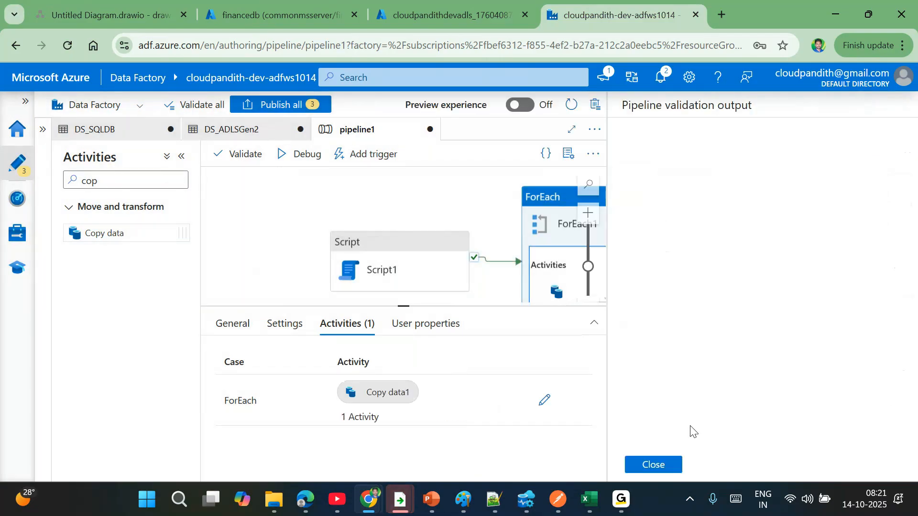
pyautogui.click(655, 464)
# - Start a new trigger for pipeline1 named TR_Scheduled_Daily
pyautogui.click(371, 164)
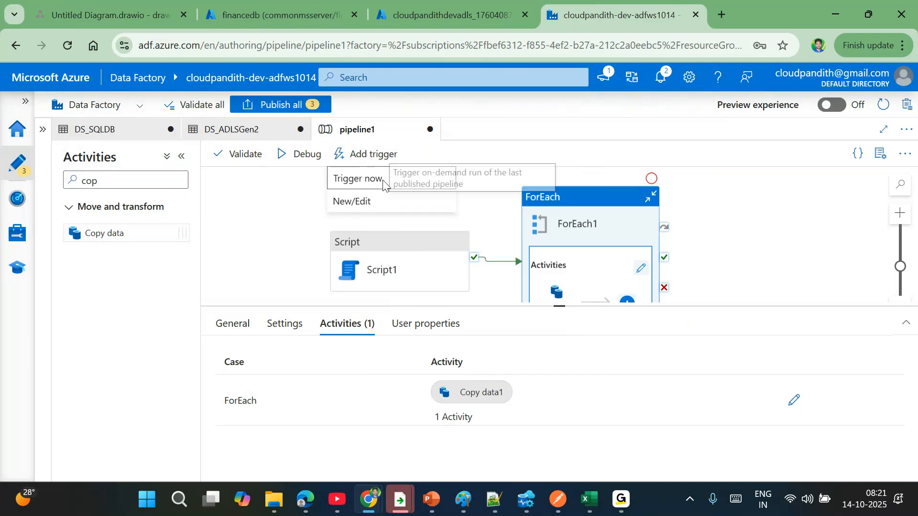
pyautogui.click(358, 201)
pyautogui.click(532, 152)
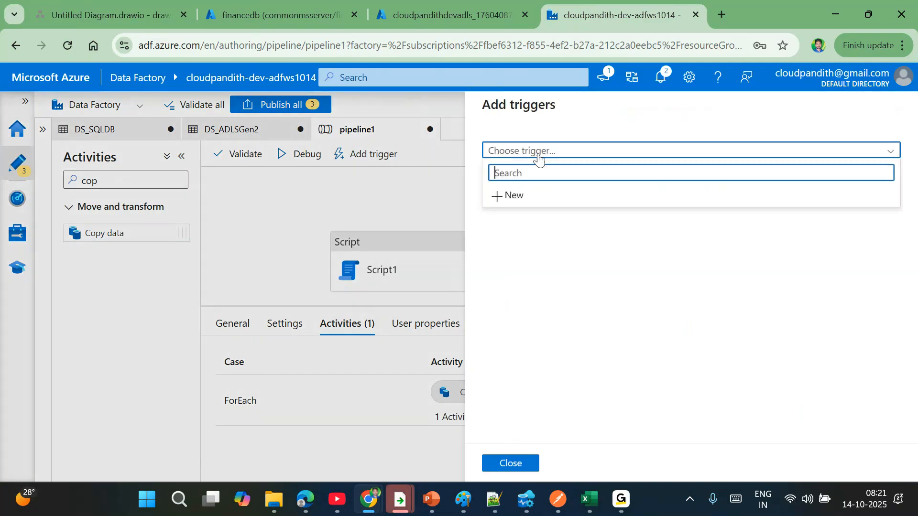
pyautogui.click(505, 196)
pyautogui.click(568, 148)
pyautogui.hotkey('ctrl', 'a')
pyautogui.write('TR_S')
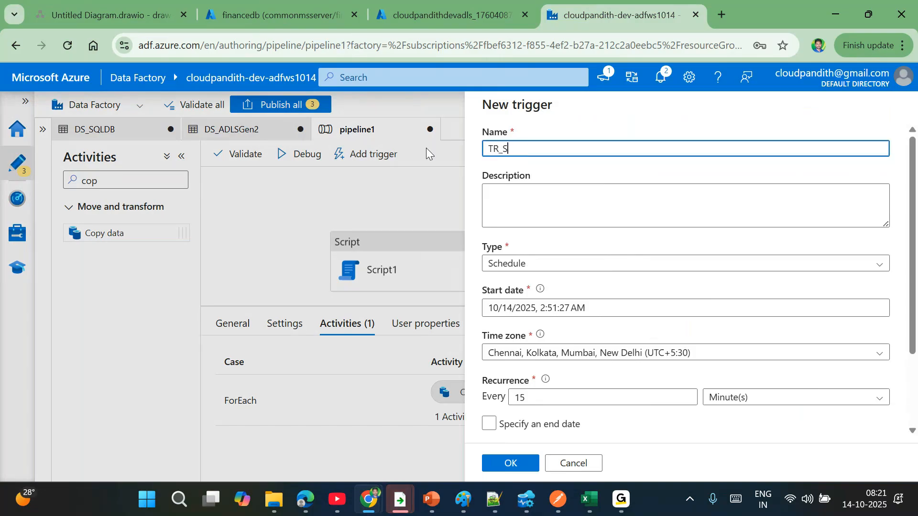
pyautogui.write('cheduled_Daily')
# - Set the trigger to recur every 1 day at 8:23
pyautogui.scroll(-1, 632, 309)
pyautogui.click(547, 320)
pyautogui.press('BackSpace')
pyautogui.click(749, 324)
pyautogui.click(722, 414)
pyautogui.scroll(-2, 639, 379)
pyautogui.click(605, 306)
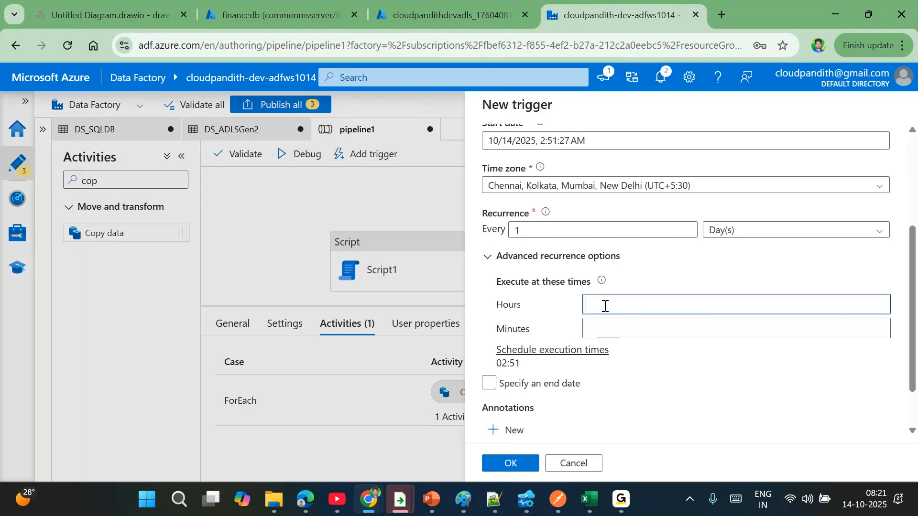
pyautogui.write('8')
pyautogui.click(599, 323)
pyautogui.write('23')
pyautogui.click(718, 261)
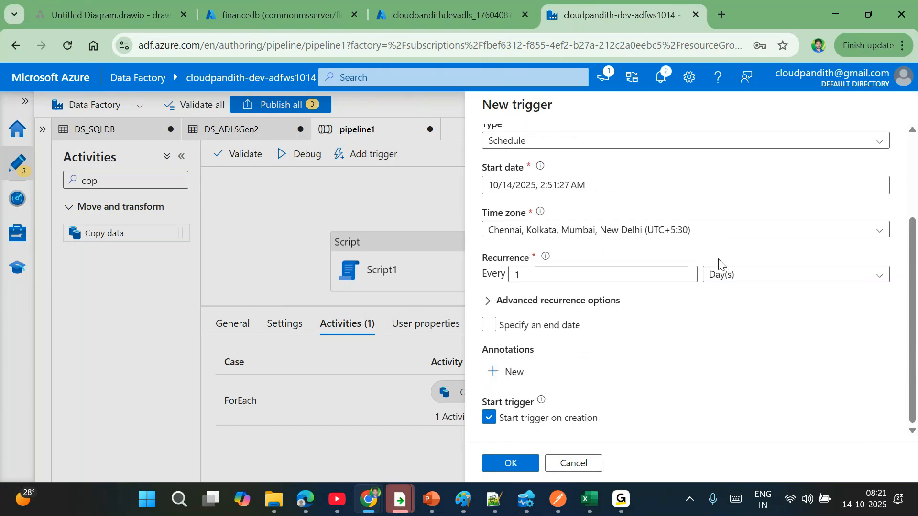
# - Review the advanced recurrence options and save the trigger, confirming its run parameters
pyautogui.click(489, 301)
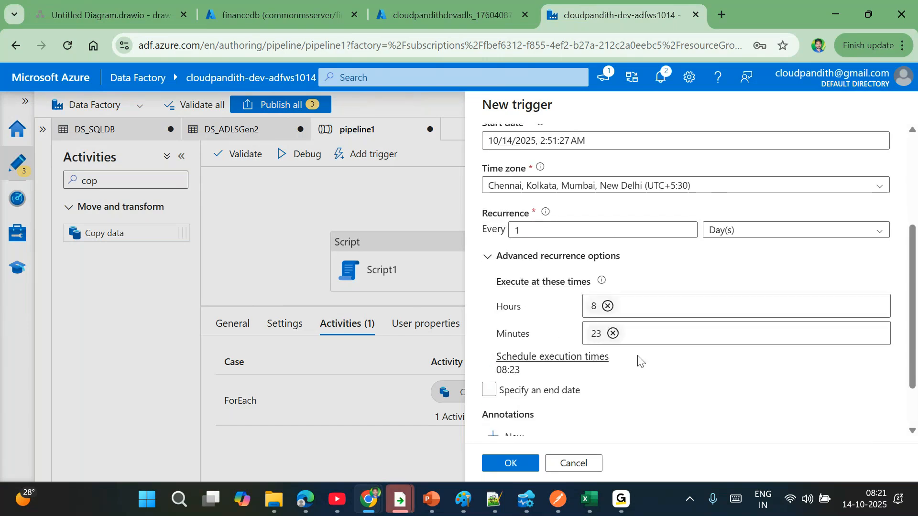
pyautogui.scroll(-2, 639, 359)
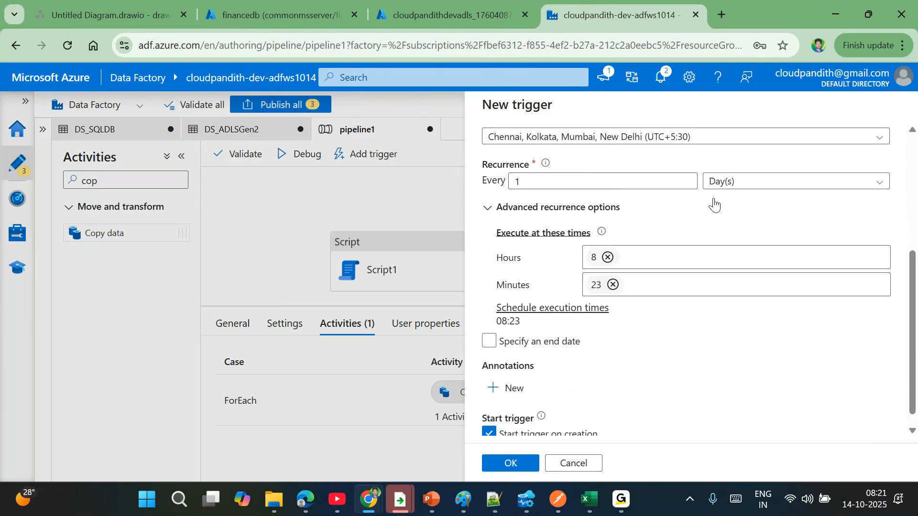
pyautogui.scroll(3, 612, 286)
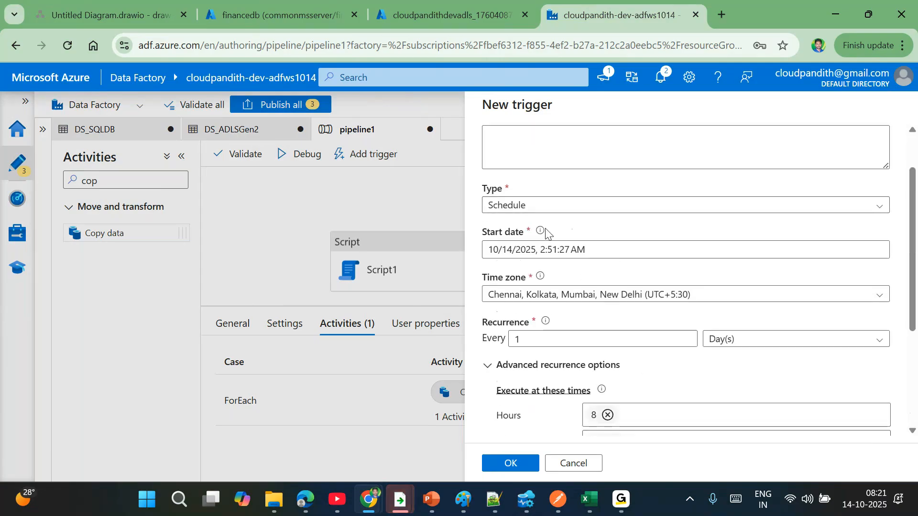
pyautogui.scroll(-2, 646, 287)
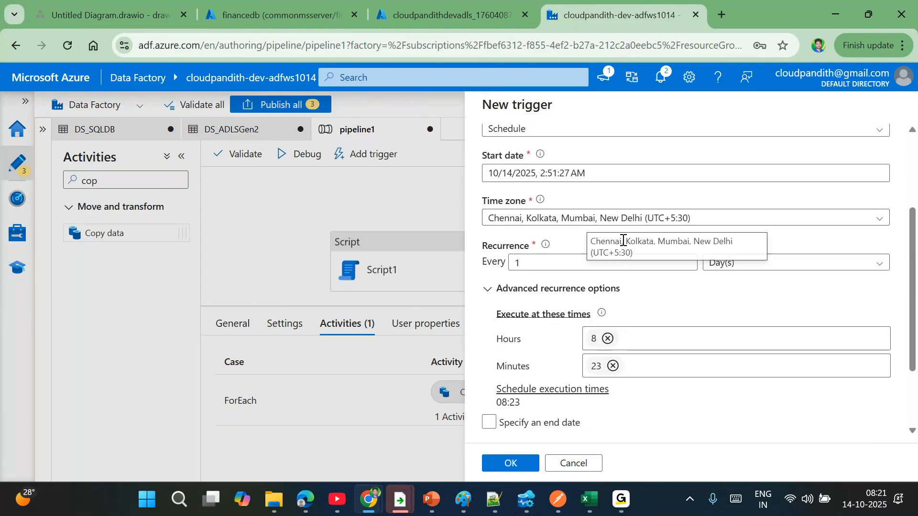
pyautogui.scroll(-2, 641, 336)
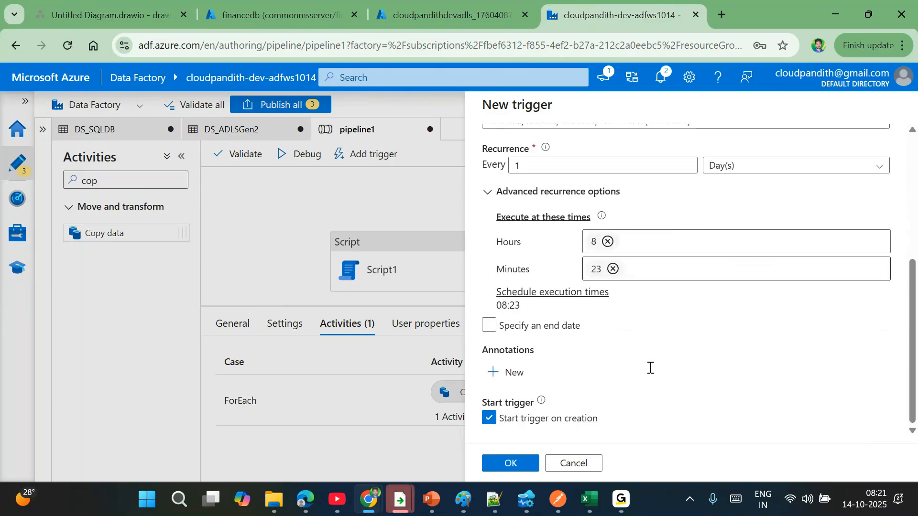
pyautogui.click(511, 463)
pyautogui.click(513, 461)
# - Publish all pending changes and go to the pipeline runs monitor
pyautogui.click(276, 104)
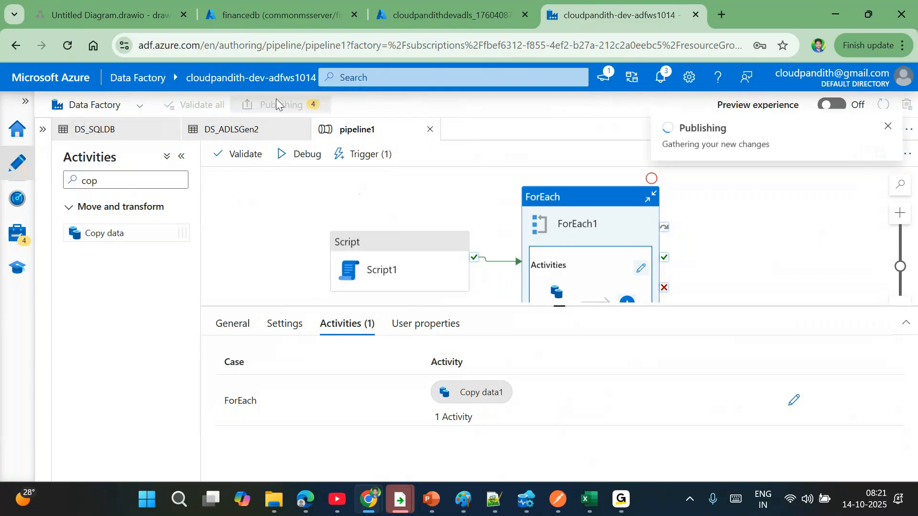
pyautogui.click(511, 464)
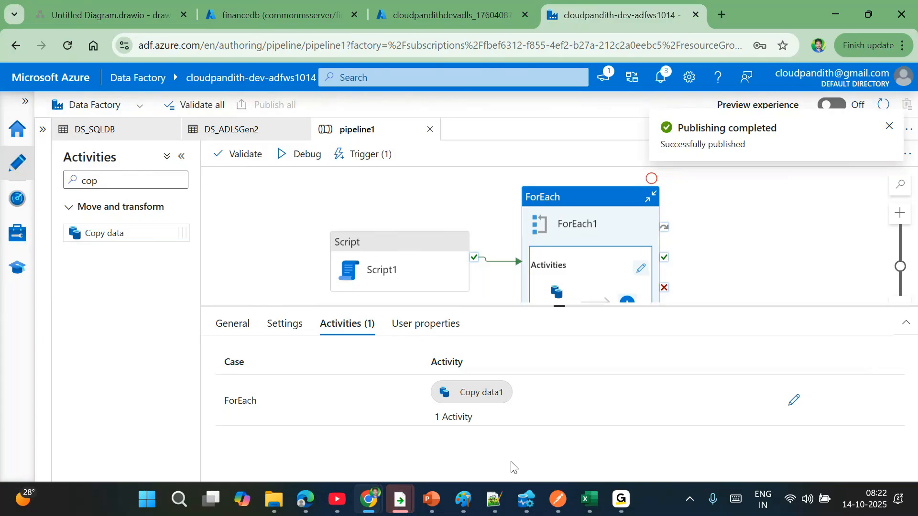
pyautogui.click(18, 197)
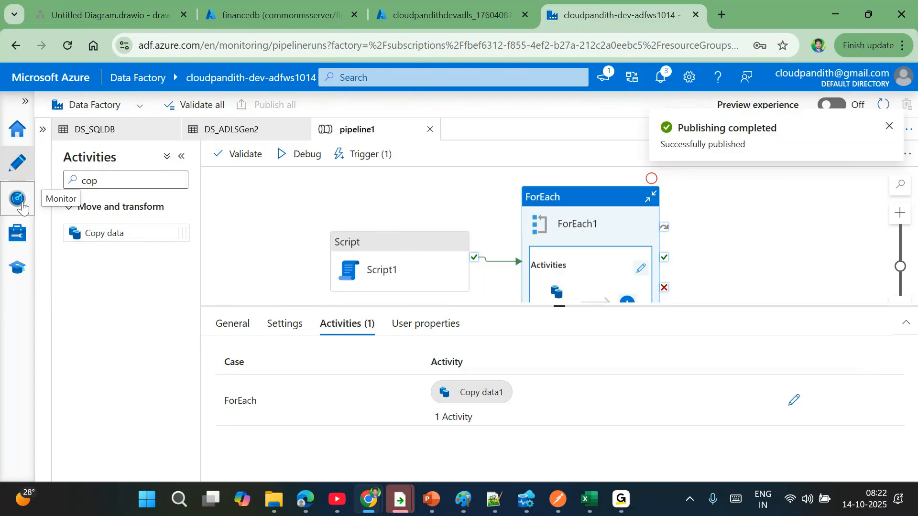
# - Refresh the pipeline runs list repeatedly until pipeline1's scheduled 8:23 run shows in progress
pyautogui.click(519, 136)
pyautogui.click(520, 137)
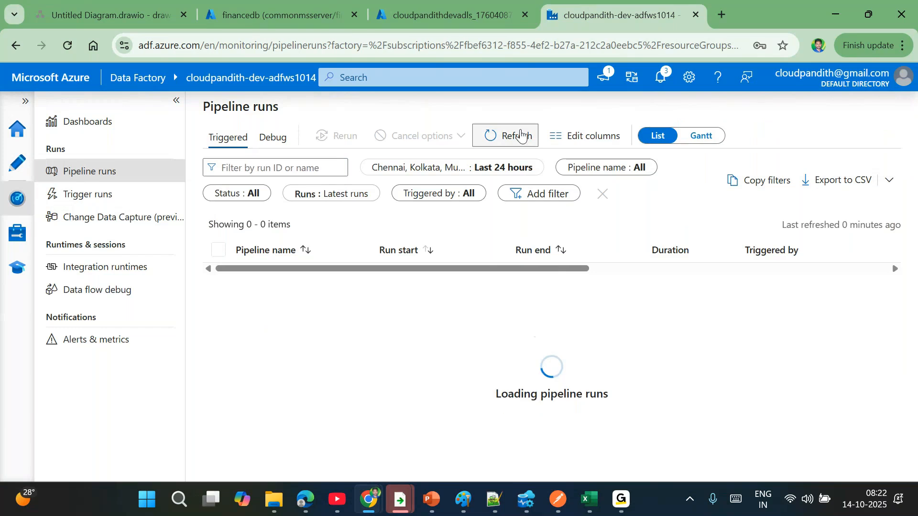
pyautogui.click(520, 137)
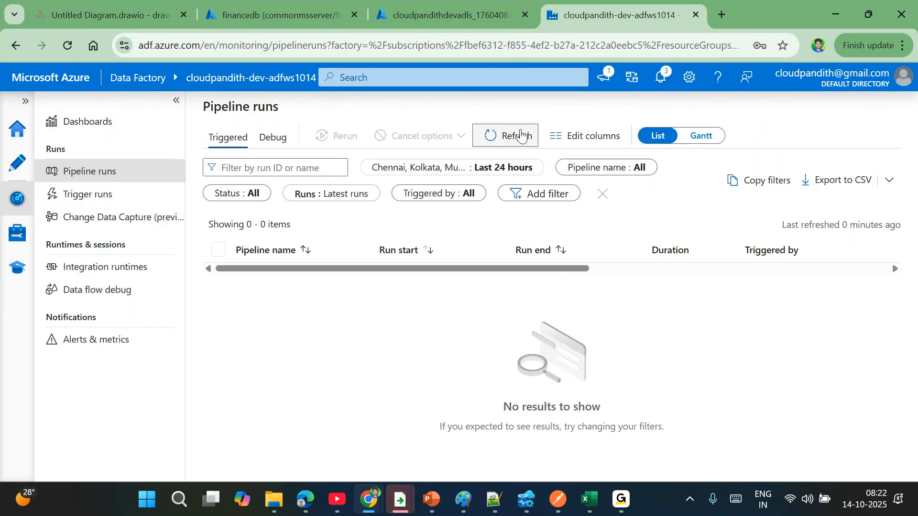
pyautogui.click(520, 137)
pyautogui.click(520, 136)
pyautogui.click(520, 136)
pyautogui.click(520, 136)
pyautogui.click(520, 136)
pyautogui.click(520, 136)
pyautogui.click(521, 136)
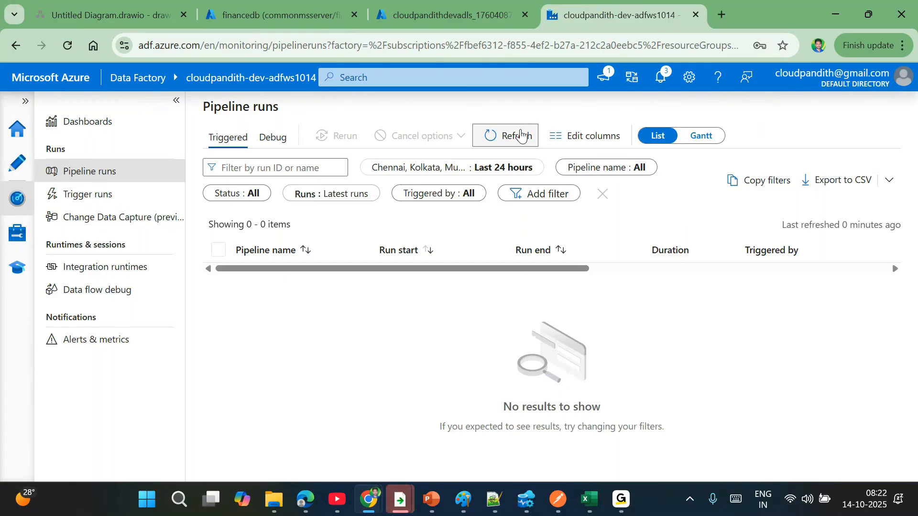
pyautogui.click(521, 137)
pyautogui.click(521, 136)
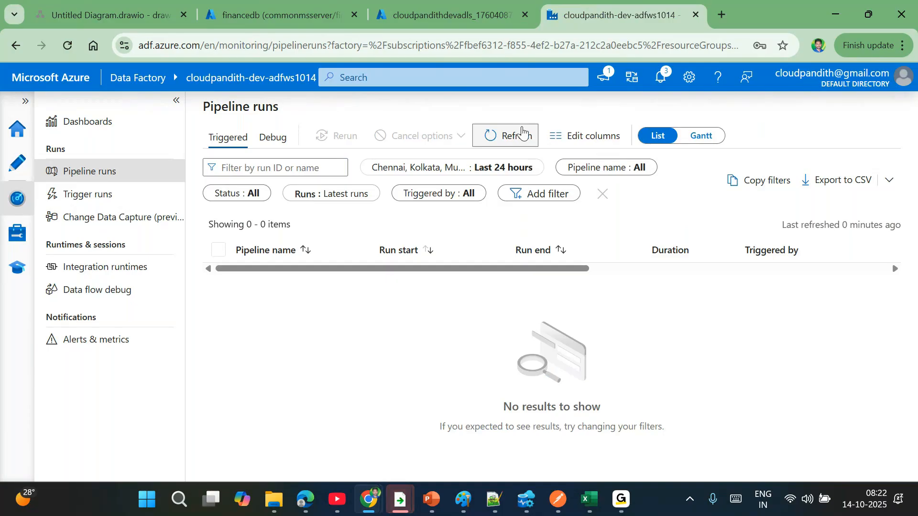
pyautogui.click(513, 139)
pyautogui.click(513, 139)
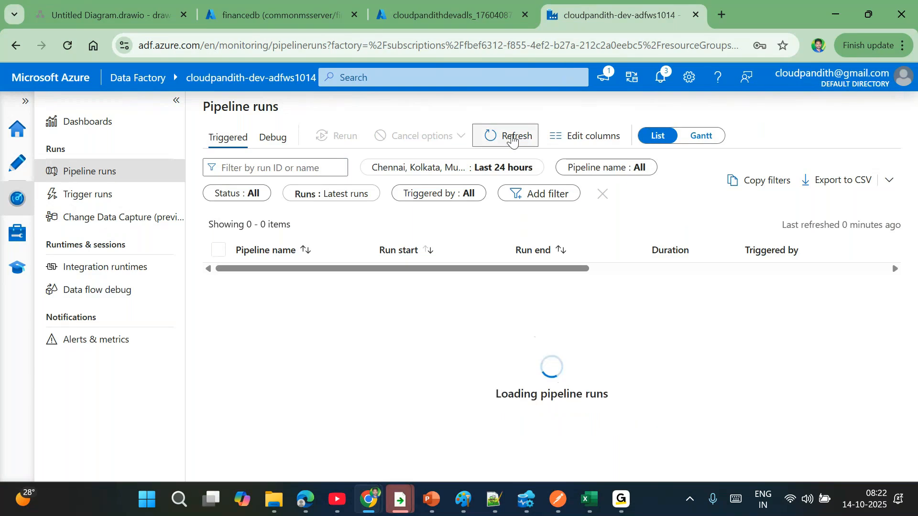
pyautogui.click(513, 139)
pyautogui.click(512, 138)
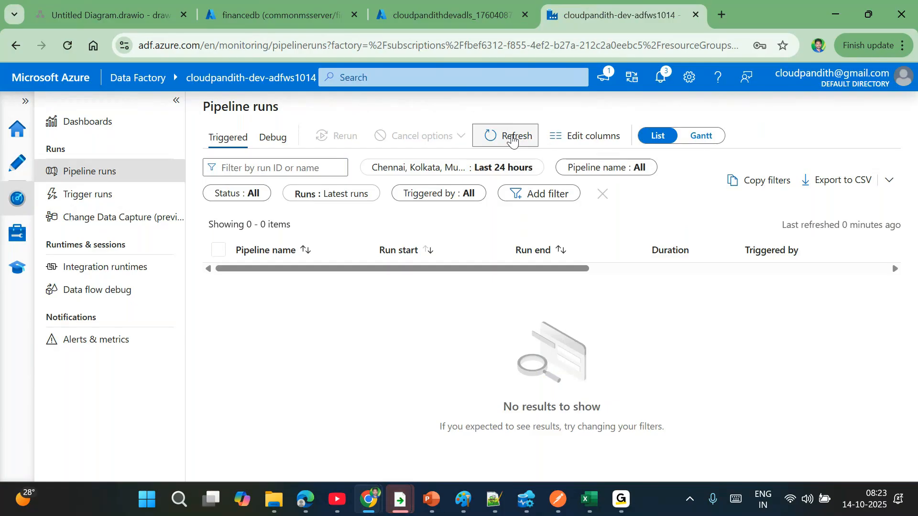
pyautogui.click(513, 138)
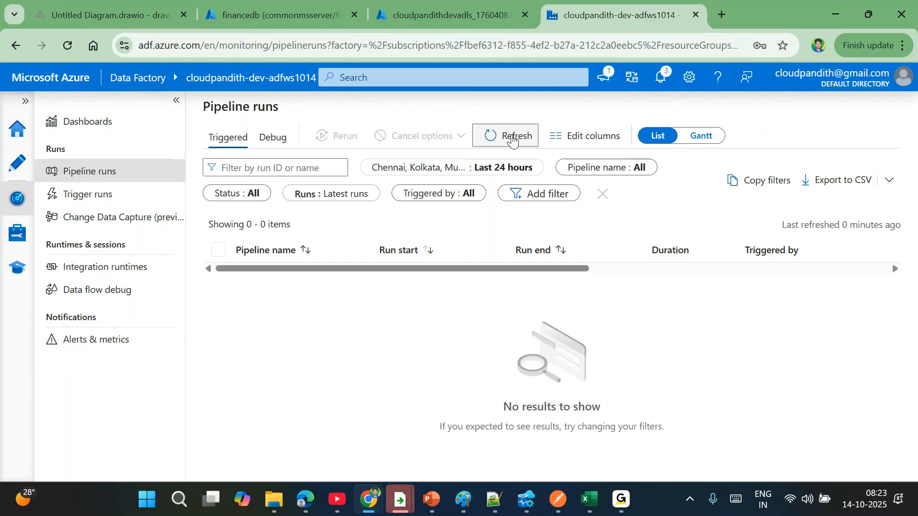
pyautogui.click(512, 139)
pyautogui.click(512, 138)
pyautogui.click(513, 139)
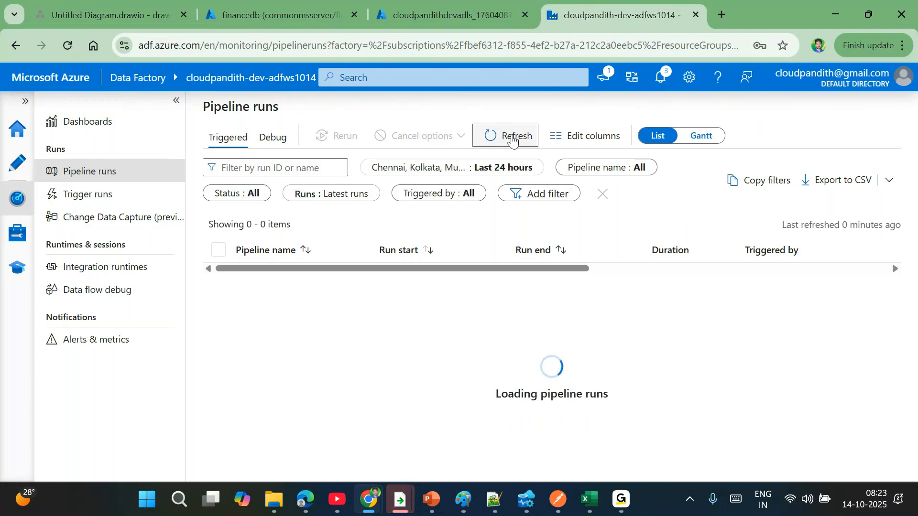
pyautogui.click(512, 139)
pyautogui.click(513, 139)
pyautogui.click(505, 144)
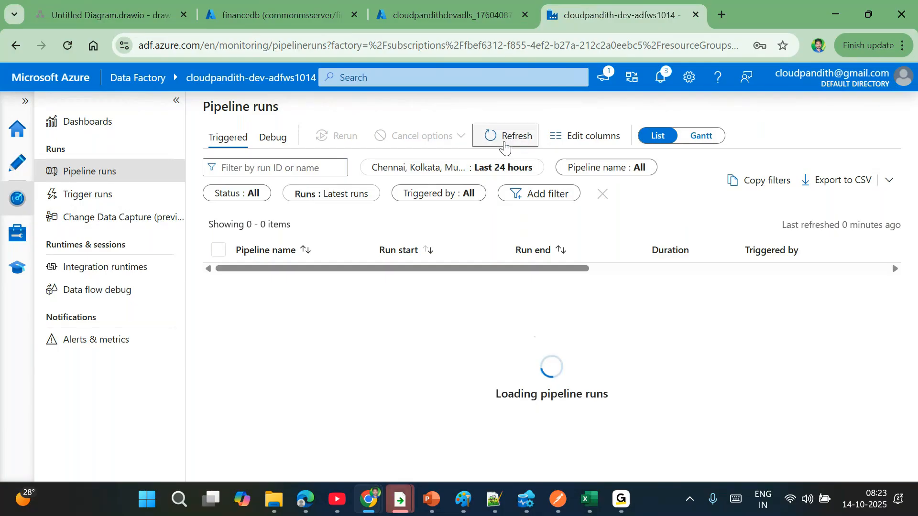
pyautogui.click(436, 106)
pyautogui.click(487, 134)
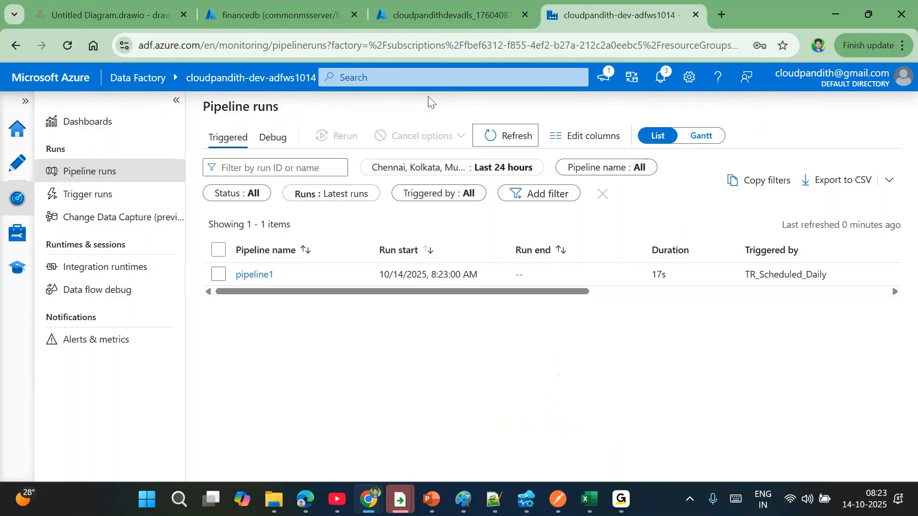
pyautogui.click(517, 133)
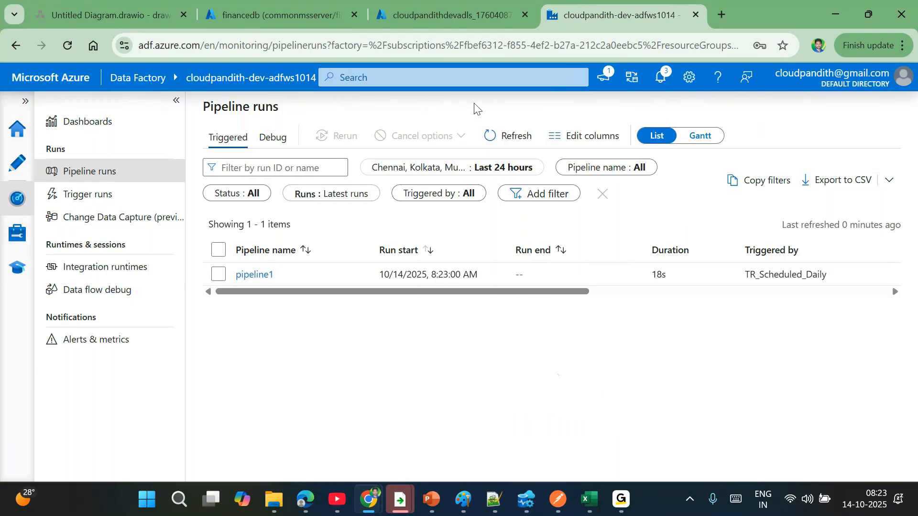
pyautogui.click(512, 138)
# - Open pipeline1 and view the source settings of Copy data1 inside ForEach1
pyautogui.click(11, 173)
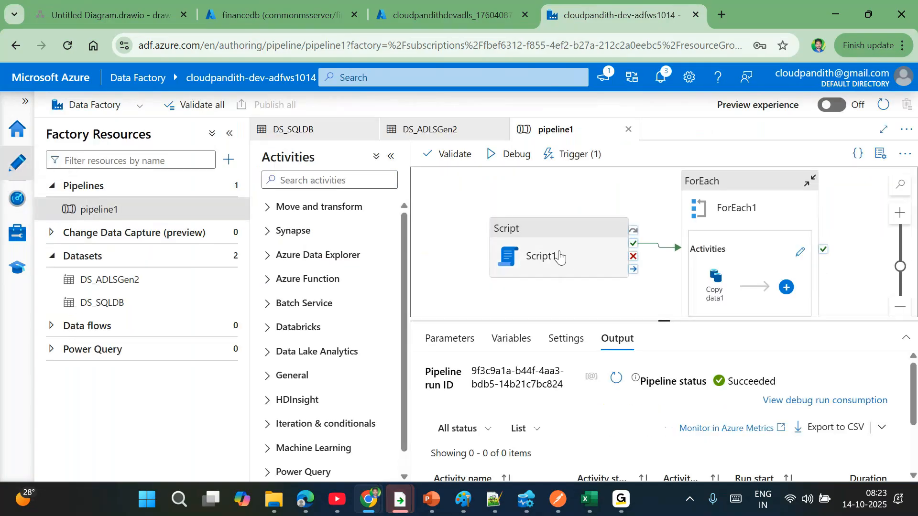
pyautogui.click(546, 251)
pyautogui.click(801, 252)
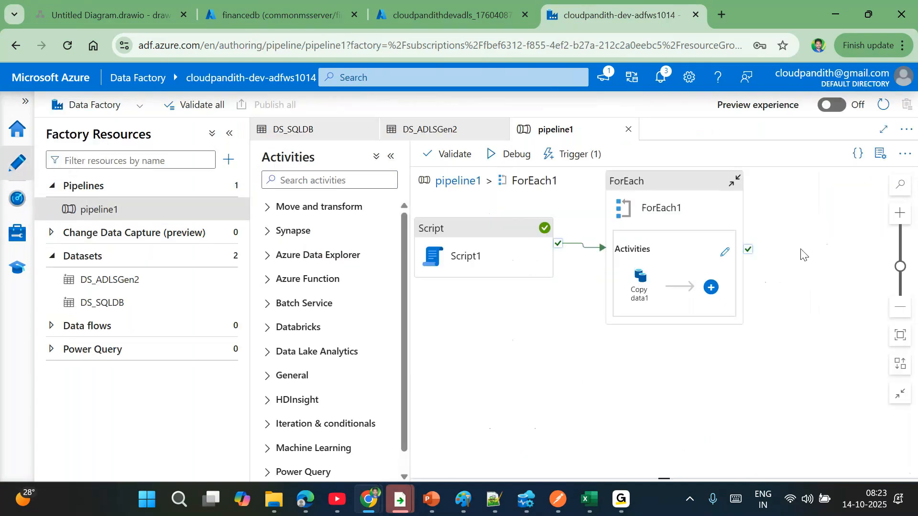
pyautogui.click(626, 208)
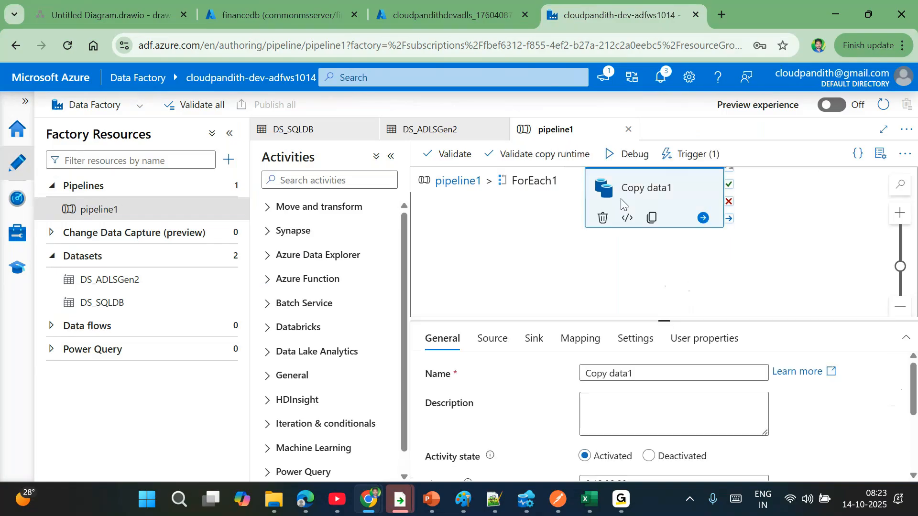
pyautogui.click(490, 338)
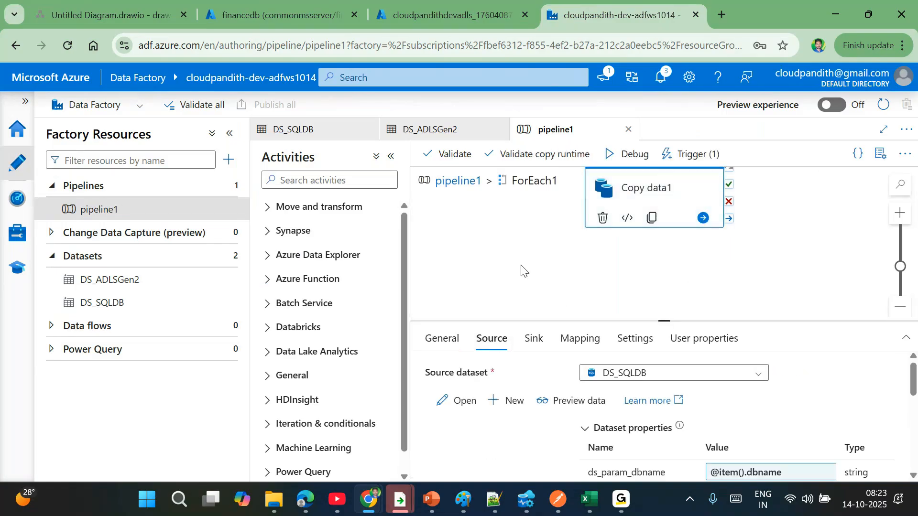
# - Inspect the Copy data1 source parameters ds_param_dbname, ds_param_schema and ds_param_table
pyautogui.scroll(-1, 685, 417)
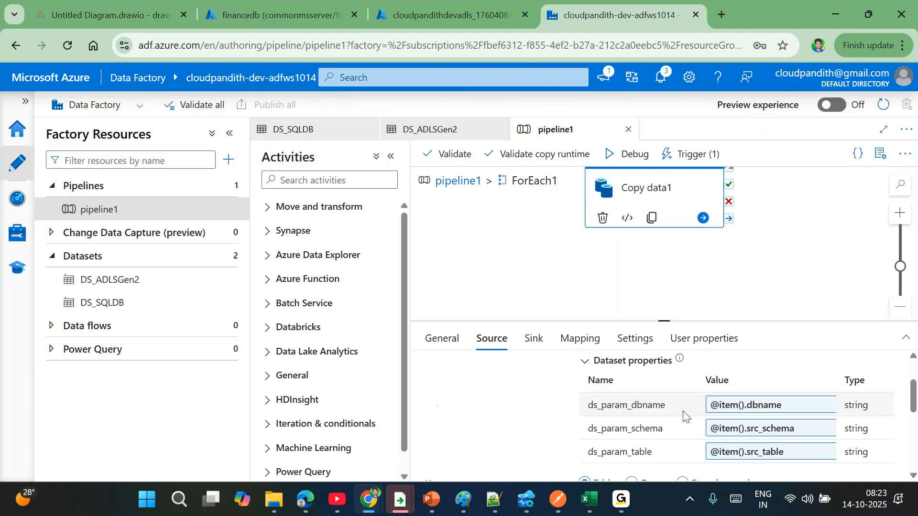
pyautogui.doubleClick(638, 404)
pyautogui.click(624, 423)
pyautogui.doubleClick(625, 423)
pyautogui.doubleClick(598, 450)
pyautogui.click(621, 431)
pyautogui.doubleClick(612, 420)
pyautogui.doubleClick(601, 407)
pyautogui.doubleClick(623, 450)
pyautogui.doubleClick(612, 428)
pyautogui.doubleClick(597, 405)
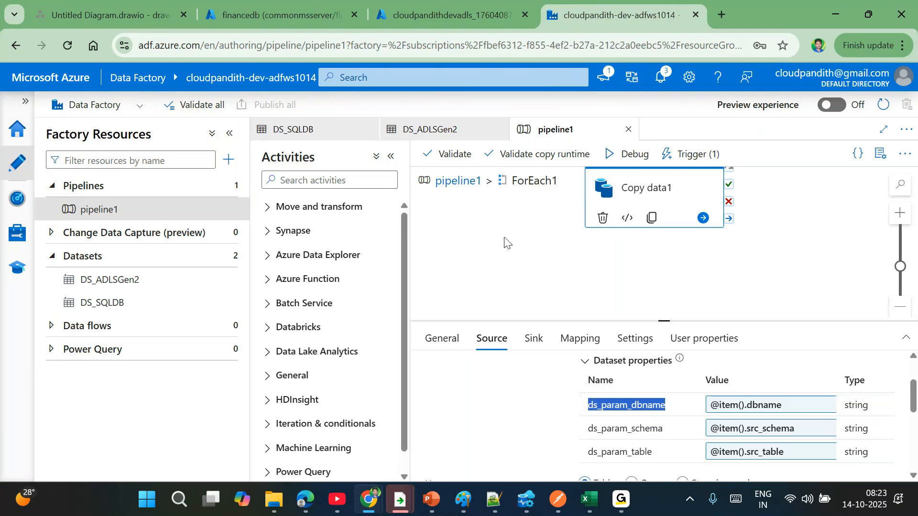
# - Return to pipeline1's top level, select Script1, then refresh the pipeline runs list
pyautogui.click(457, 182)
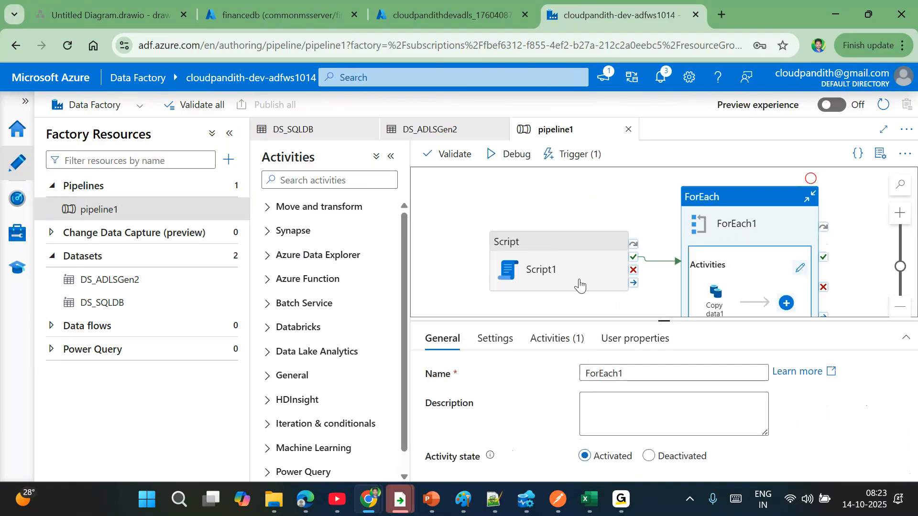
pyautogui.click(539, 262)
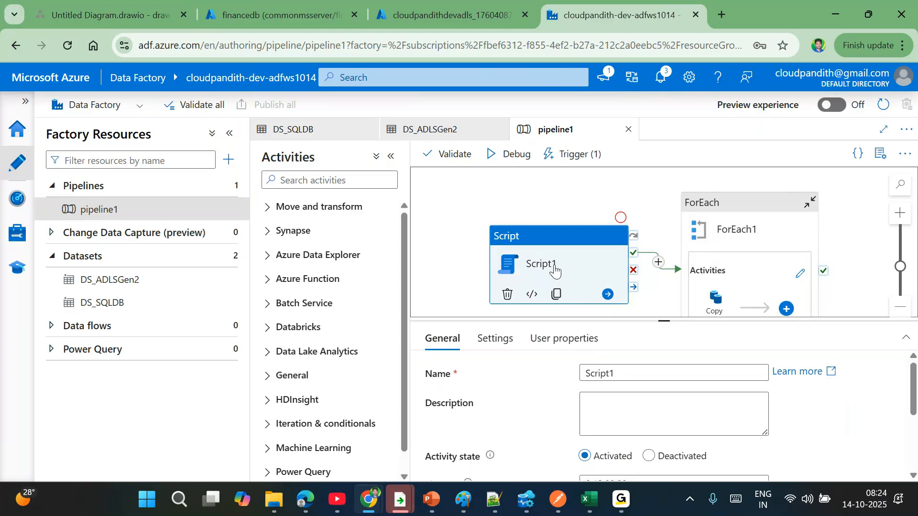
pyautogui.click(3, 205)
pyautogui.click(508, 144)
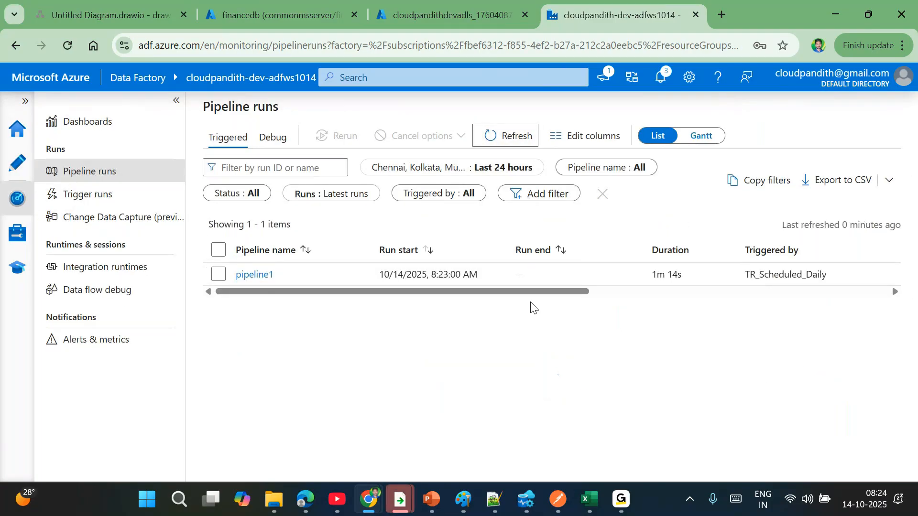
# - Open pipeline1's run details and enlarge the activity runs list to see all seven runs
pyautogui.moveTo(472, 295); pyautogui.dragTo(411, 308)
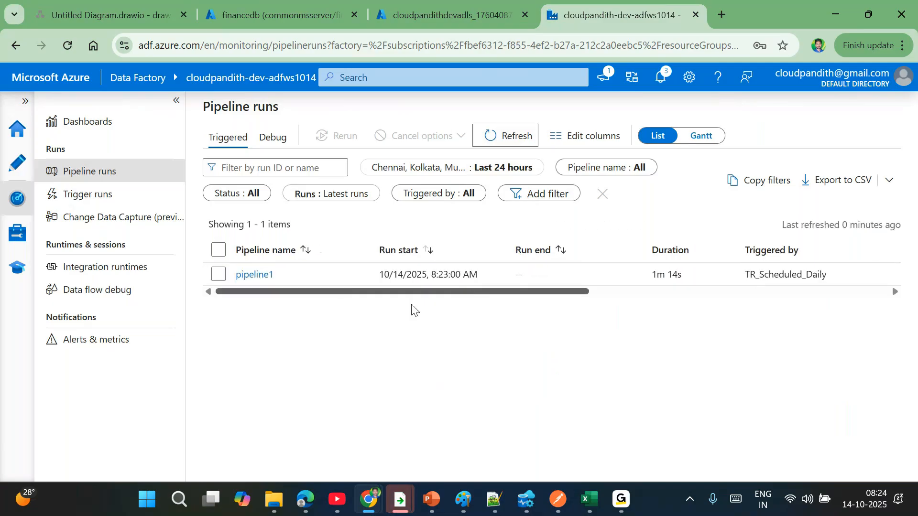
pyautogui.click(265, 278)
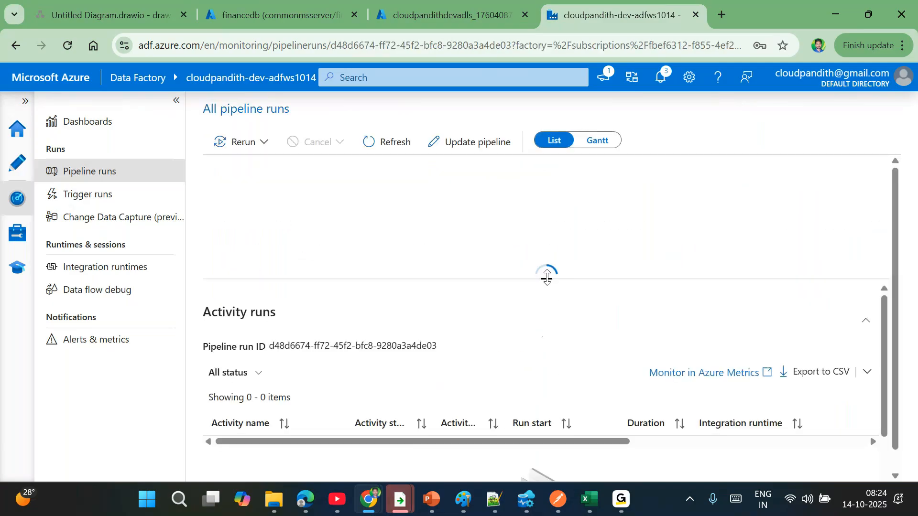
pyautogui.moveTo(546, 277); pyautogui.dragTo(528, 244)
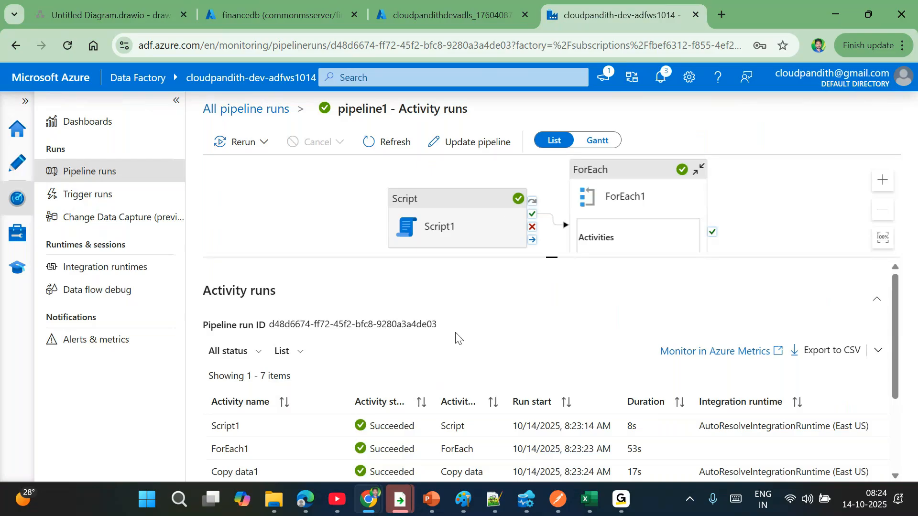
pyautogui.scroll(-3, 383, 363)
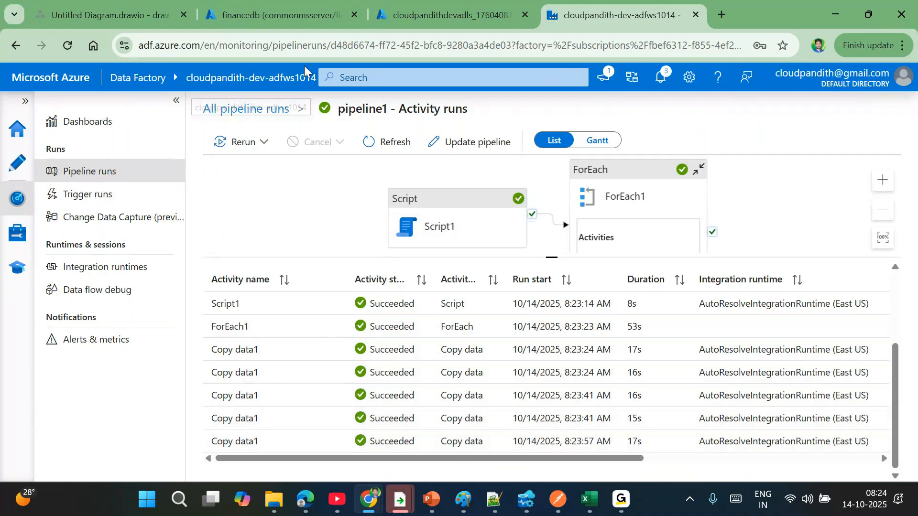
# - In the storage account containers, browse india > bronze > financedb > dept
pyautogui.click(407, 15)
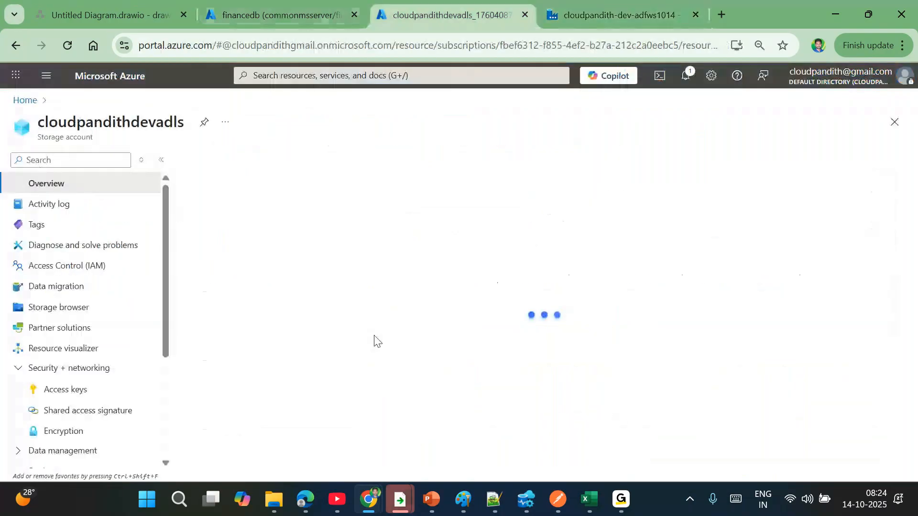
pyautogui.click(67, 410)
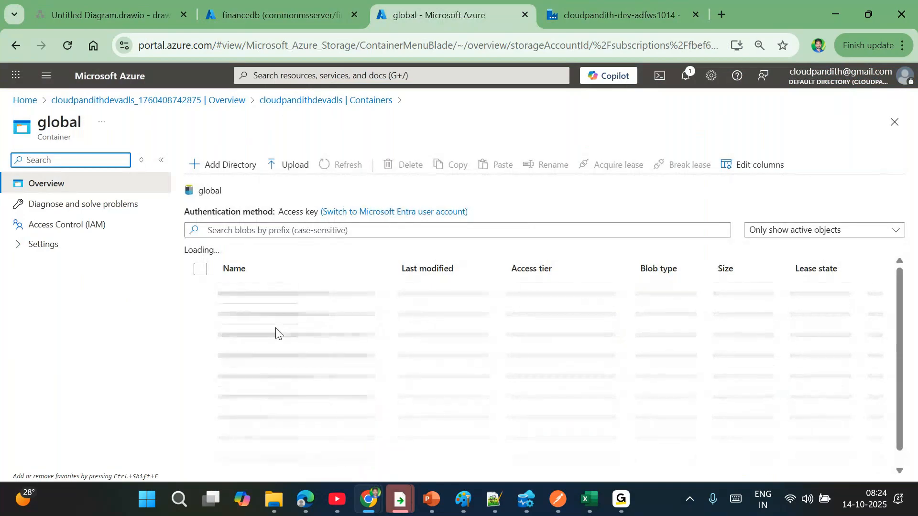
pyautogui.click(245, 295)
pyautogui.click(254, 317)
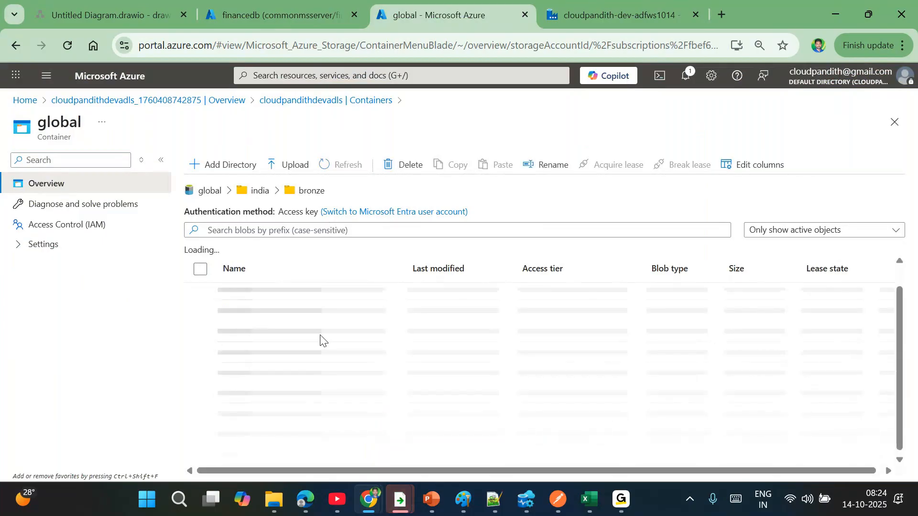
pyautogui.click(258, 317)
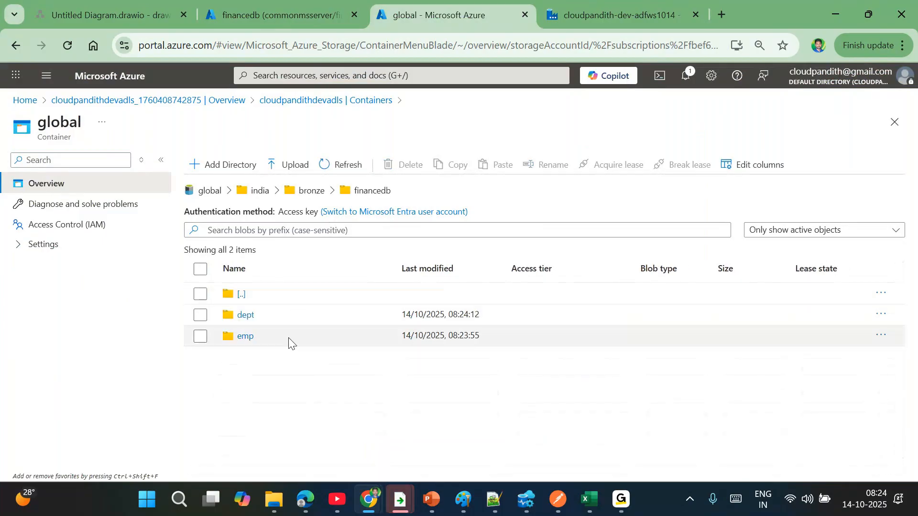
pyautogui.click(248, 314)
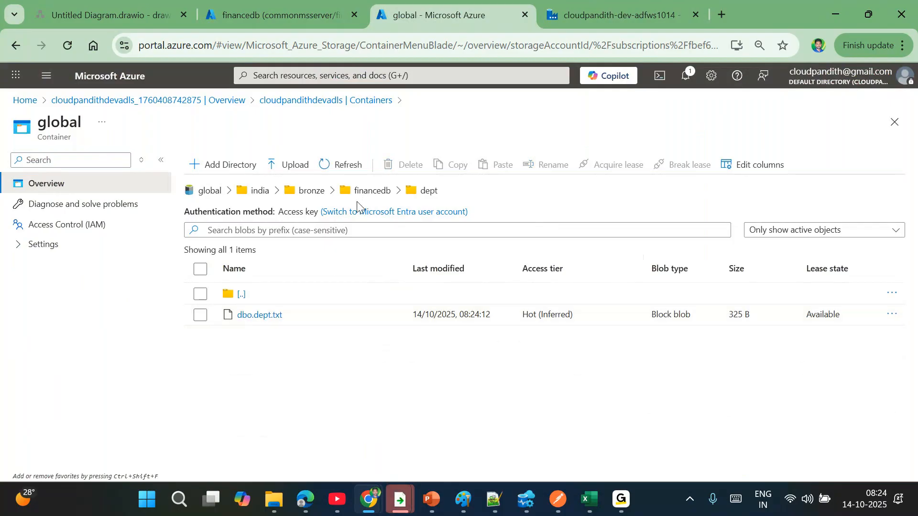
# - Go back to bronze and open salesdb/customer/saleslt.customer.txt to view its rows
pyautogui.click(369, 191)
pyautogui.click(309, 191)
pyautogui.click(251, 336)
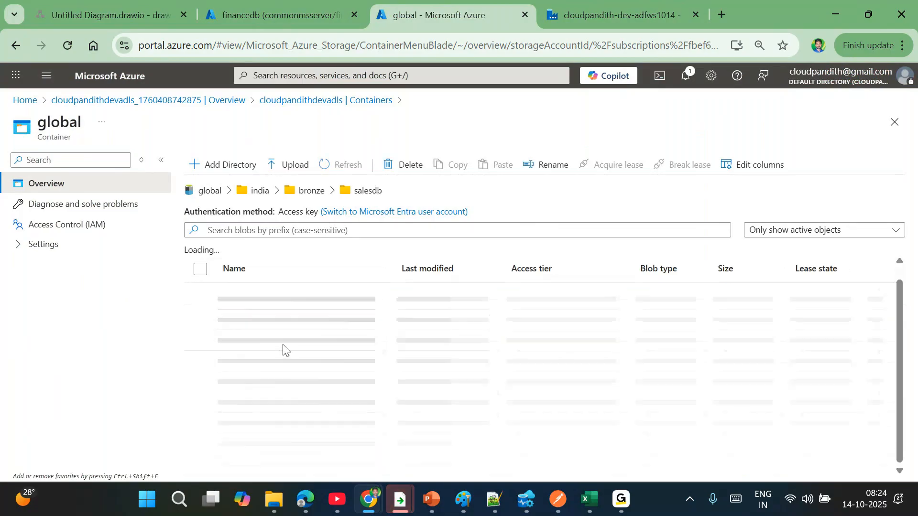
pyautogui.click(249, 314)
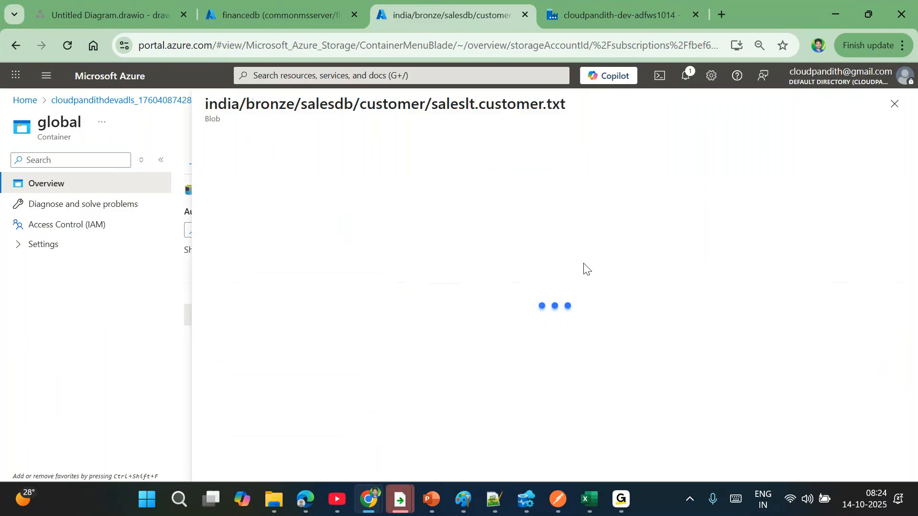
pyautogui.click(320, 172)
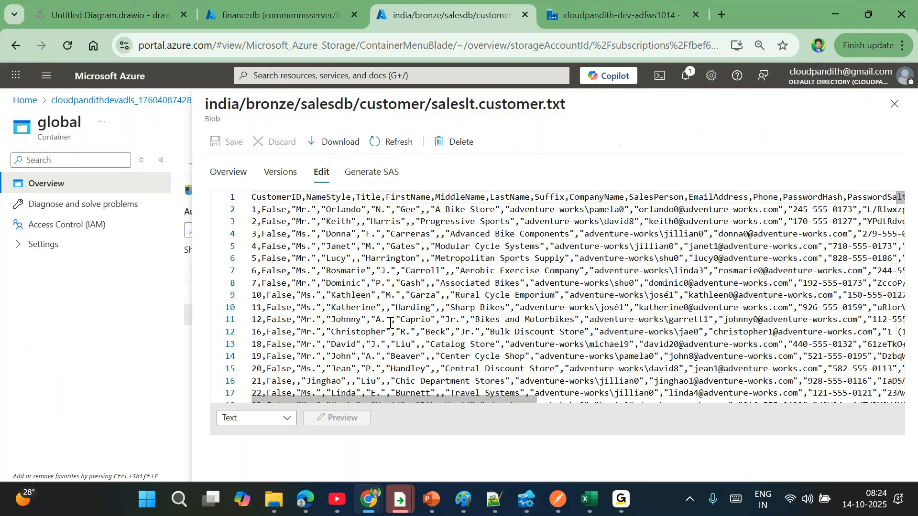
pyautogui.moveTo(901, 197); pyautogui.dragTo(902, 400)
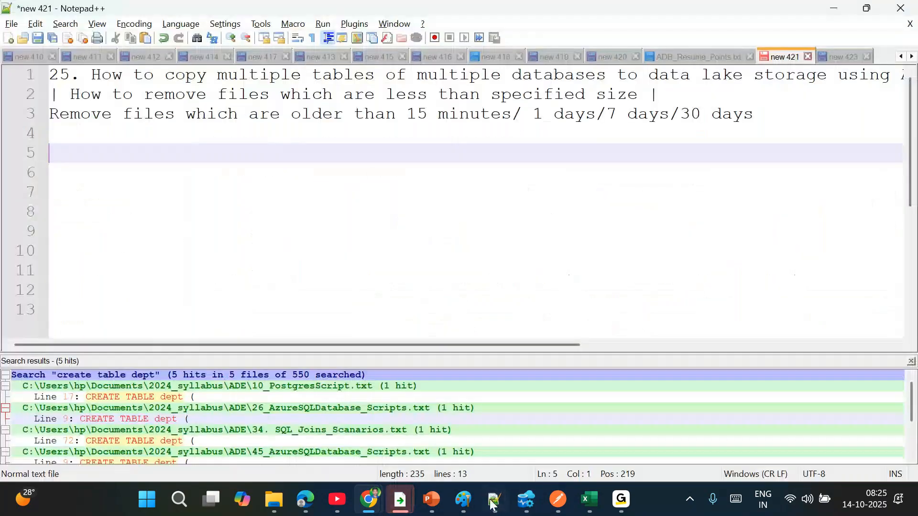
# - Glance at the Notepad++ notes on removing old files, then switch to Azure Data Studio
pyautogui.click(373, 177)
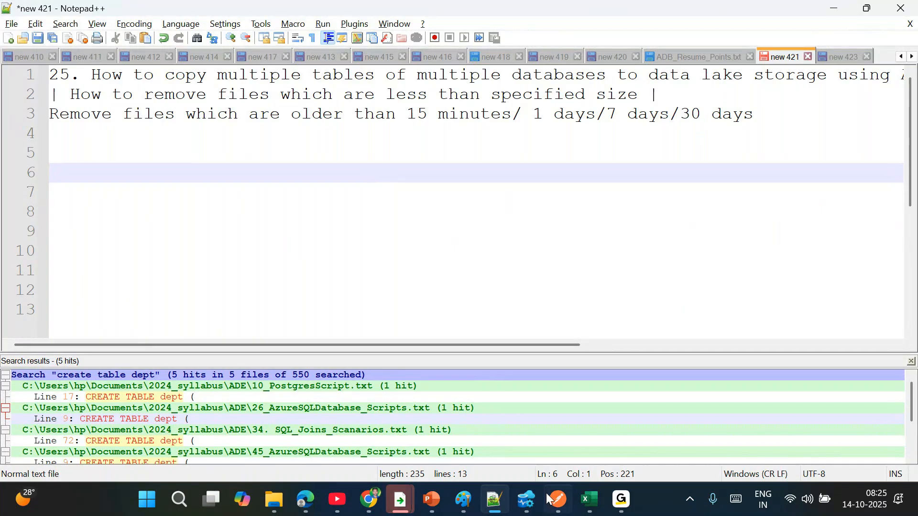
pyautogui.hotkey('alt', 'Tab')
pyautogui.scroll(3, 402, 134)
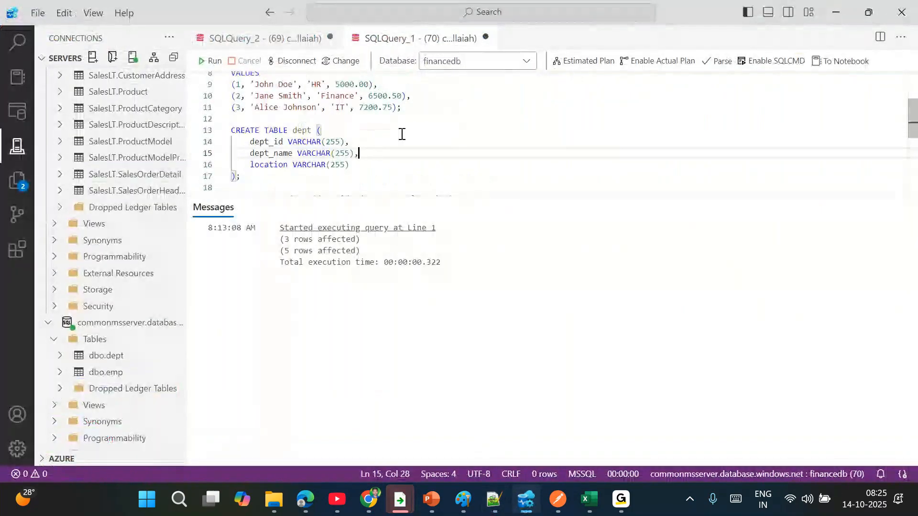
# - Change the customer row's sink container in the tblconfig INSERT from global to sales
pyautogui.click(275, 39)
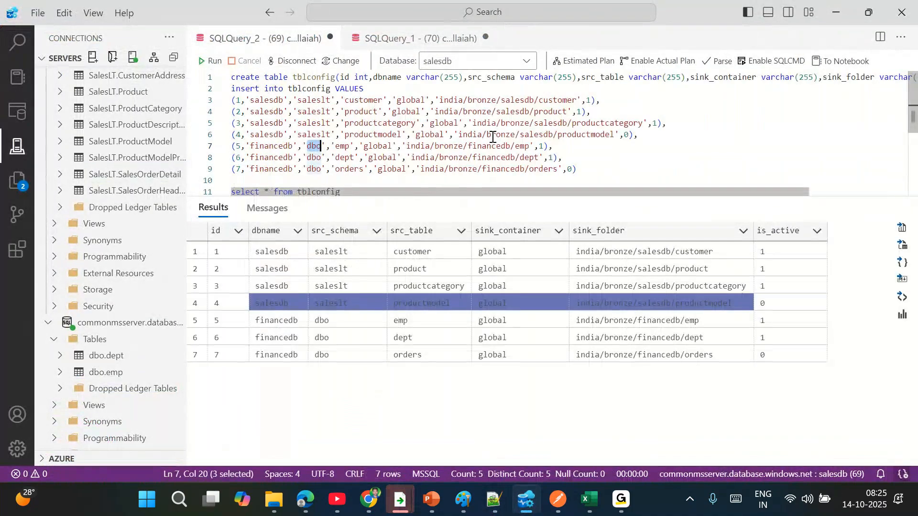
pyautogui.doubleClick(365, 101)
pyautogui.moveTo(564, 158); pyautogui.dragTo(243, 89)
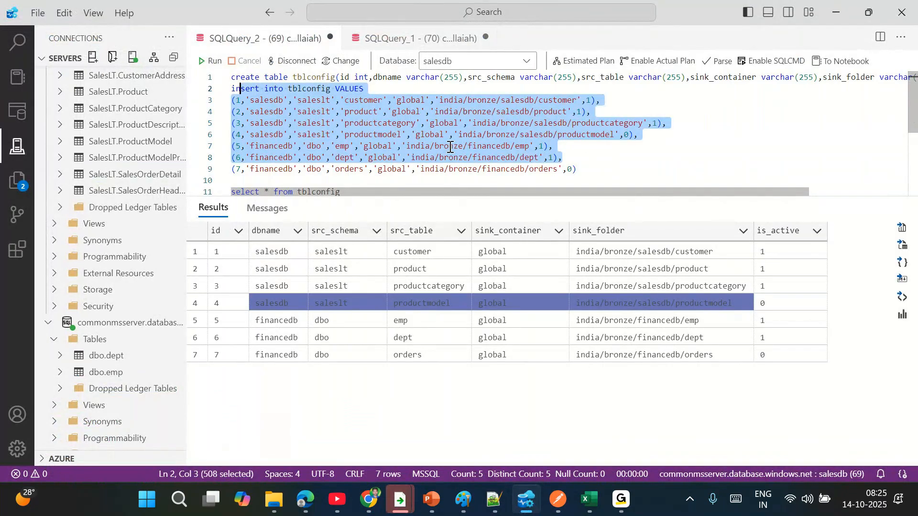
pyautogui.click(289, 104)
pyautogui.moveTo(422, 101); pyautogui.dragTo(500, 100)
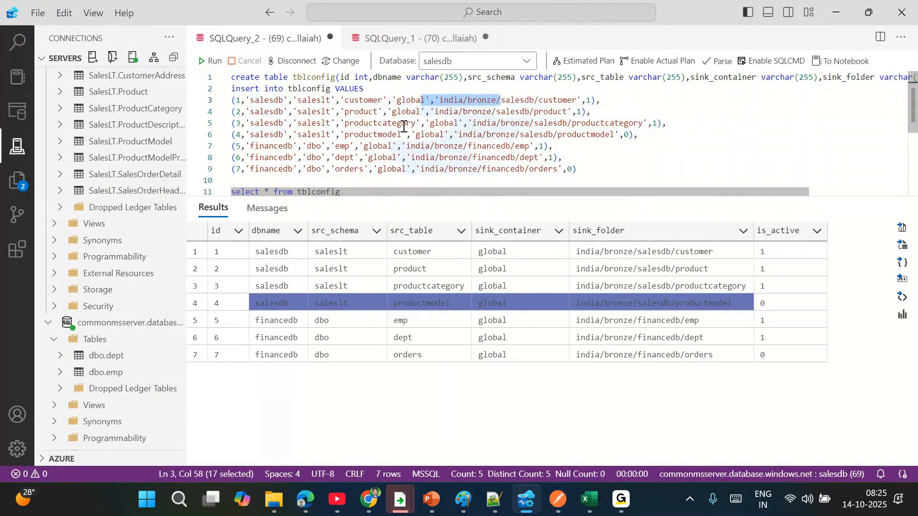
pyautogui.doubleClick(410, 101)
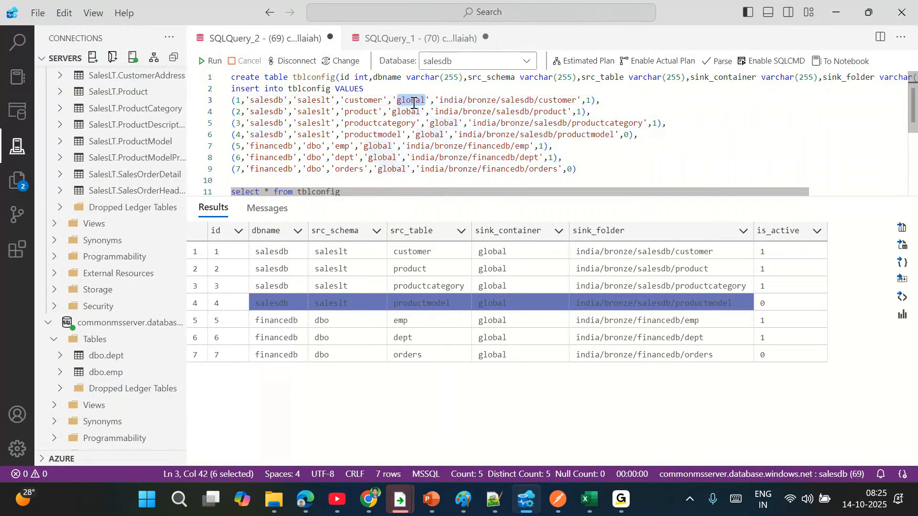
pyautogui.write('sales')
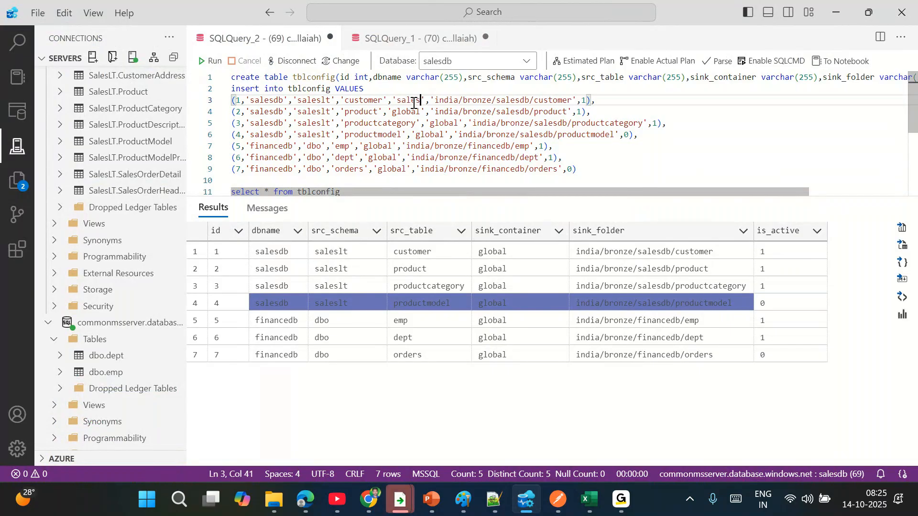
pyautogui.doubleClick(414, 104)
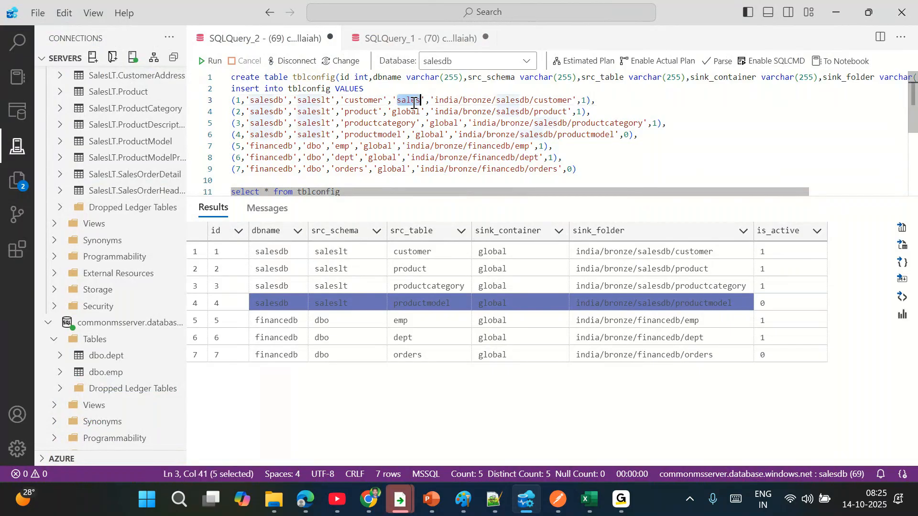
# - Set the financedb rows' container to finance and the product and productcategory rows to sales
pyautogui.doubleClick(375, 148)
pyautogui.write('finance')
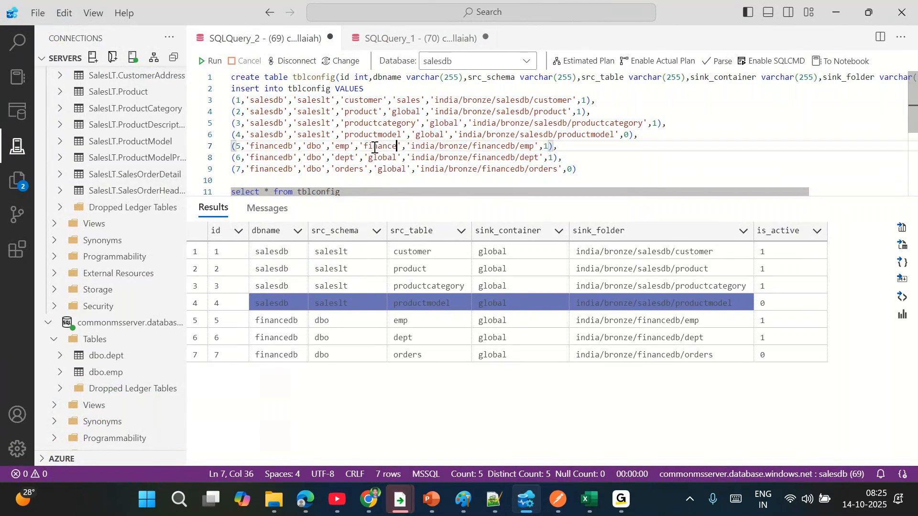
pyautogui.doubleClick(378, 158)
pyautogui.write('finance')
pyautogui.doubleClick(390, 169)
pyautogui.write('finance')
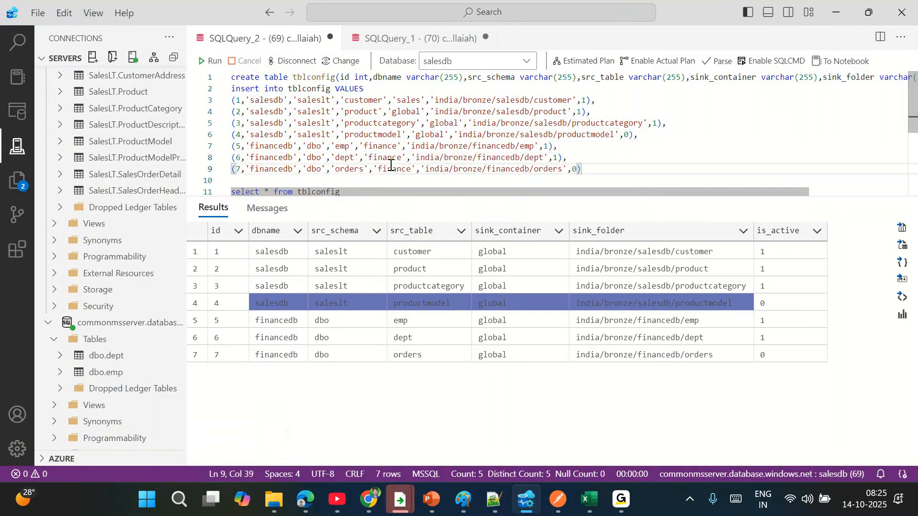
pyautogui.doubleClick(407, 101)
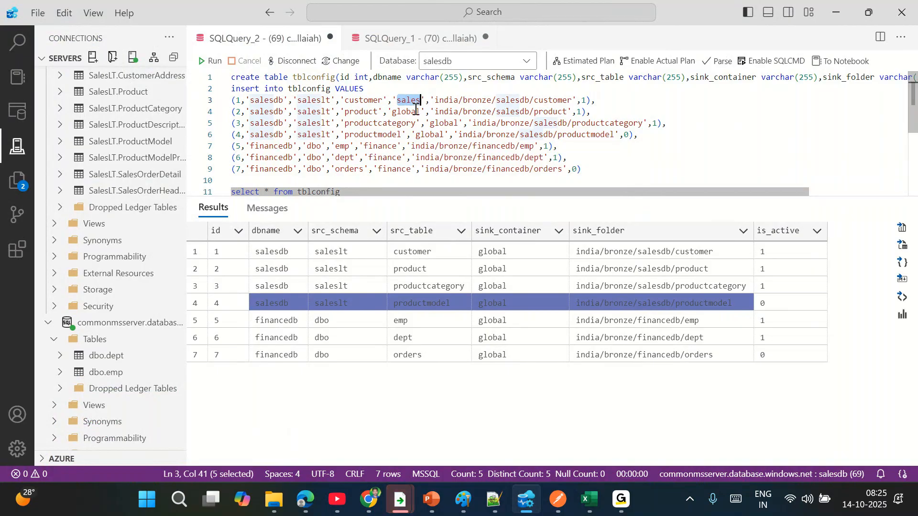
pyautogui.doubleClick(416, 112)
pyautogui.write('sales')
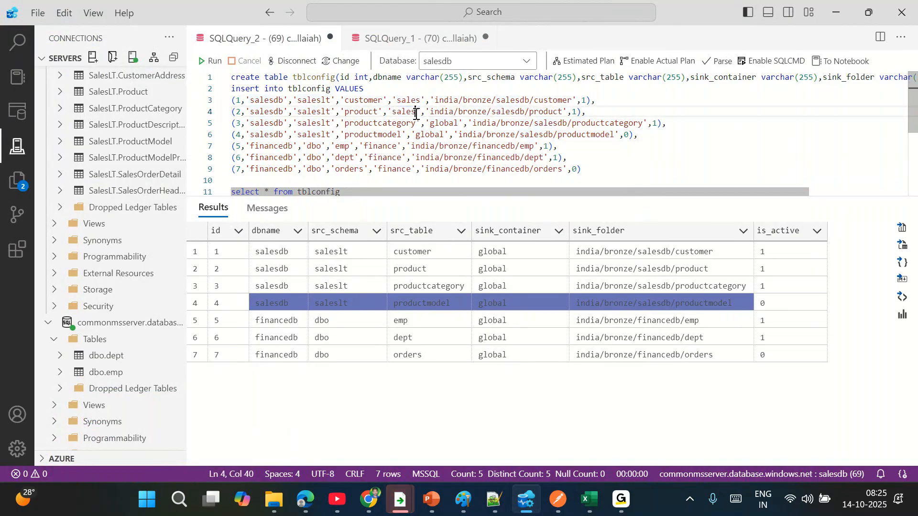
pyautogui.doubleClick(452, 124)
pyautogui.write('sales')
pyautogui.click(506, 146)
# - Run 'drop table tblconfig', then rerun the script to recreate and query tblconfig
pyautogui.doubleClick(318, 79)
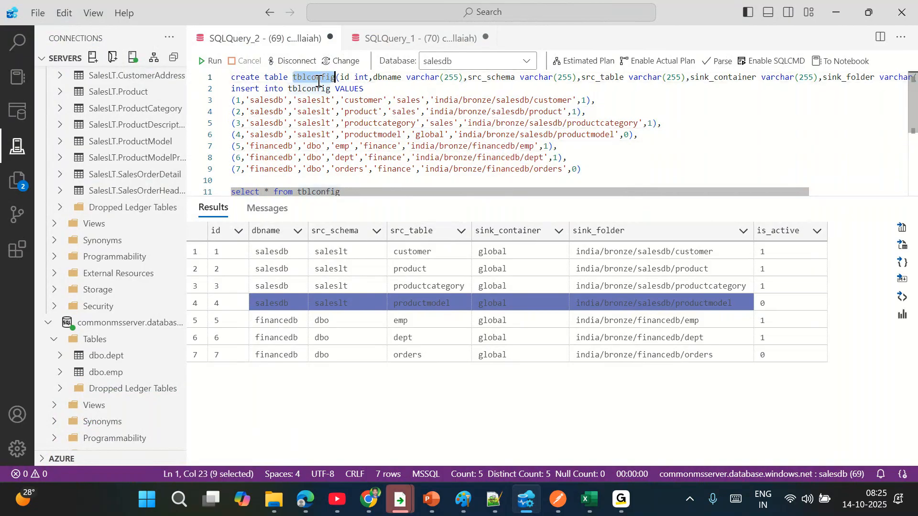
pyautogui.press('Home')
pyautogui.press('Return')
pyautogui.press('Up')
pyautogui.write('drop table tblconfig')
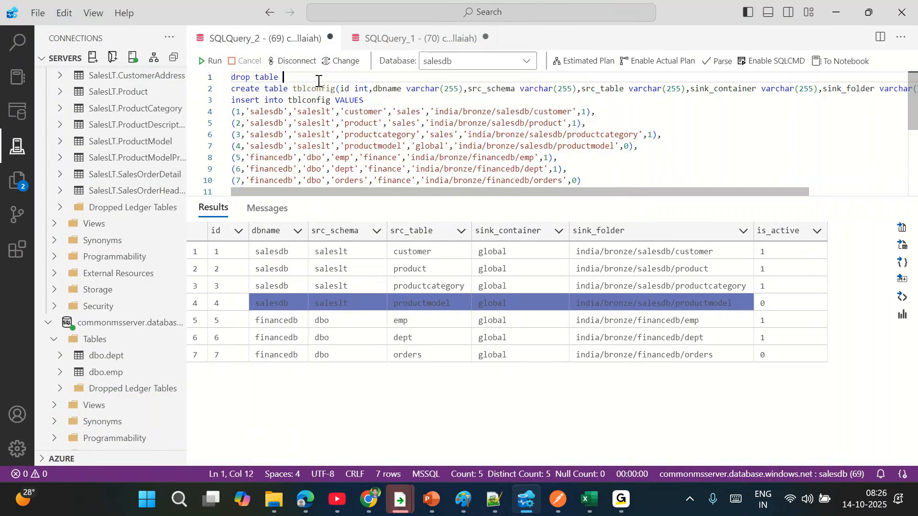
pyautogui.hotkey('shift', 'Home')
pyautogui.click(209, 61)
pyautogui.press('Delete')
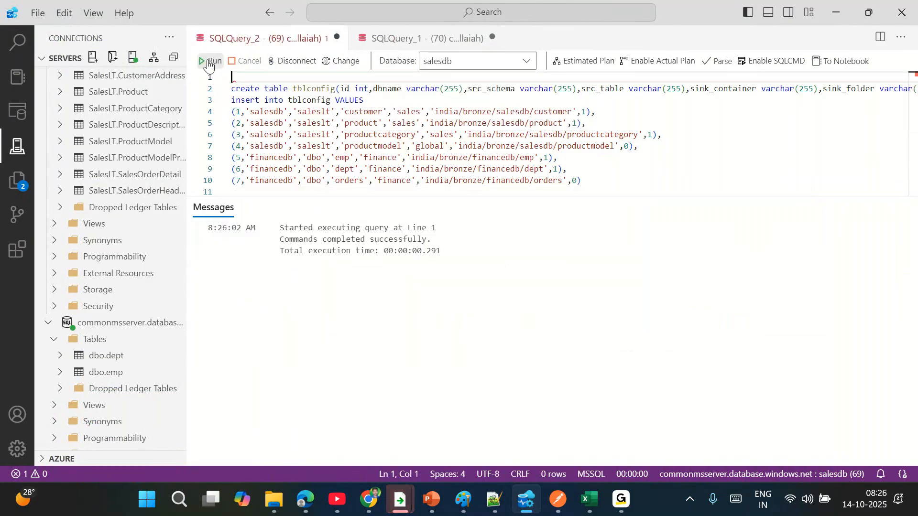
pyautogui.click(209, 61)
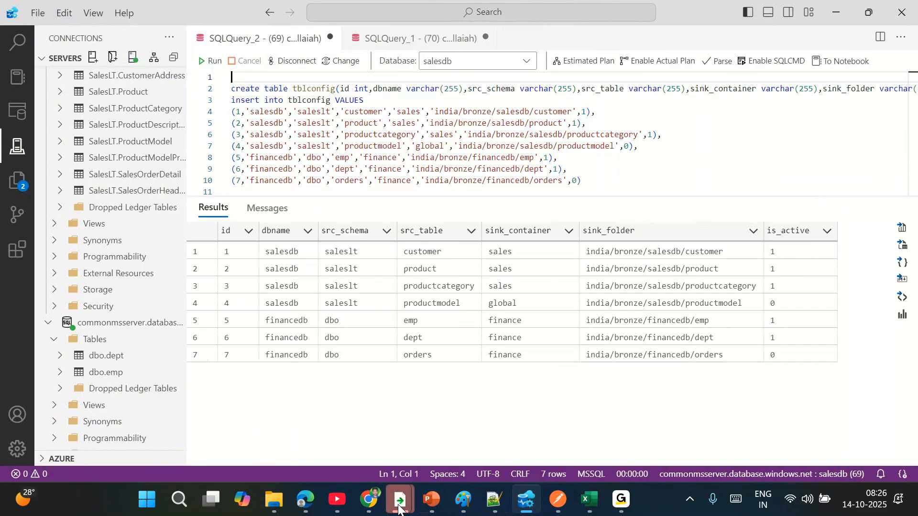
pyautogui.moveTo(377, 506)
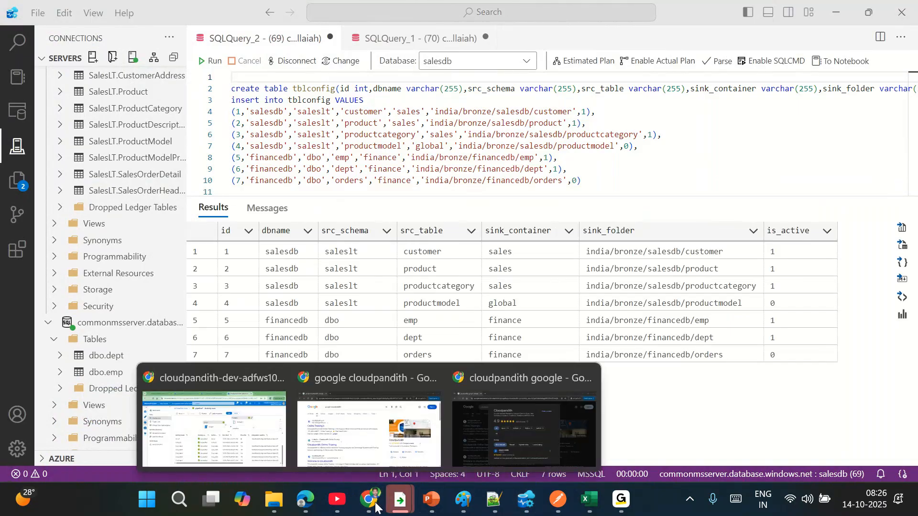
pyautogui.click(214, 428)
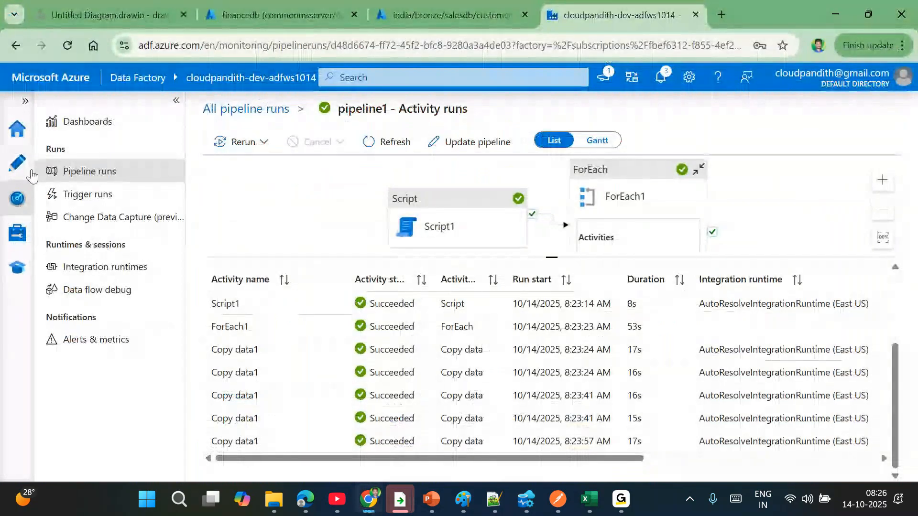
# - Trigger pipeline1 to run now and view it in the Monitor pipeline runs list
pyautogui.click(19, 164)
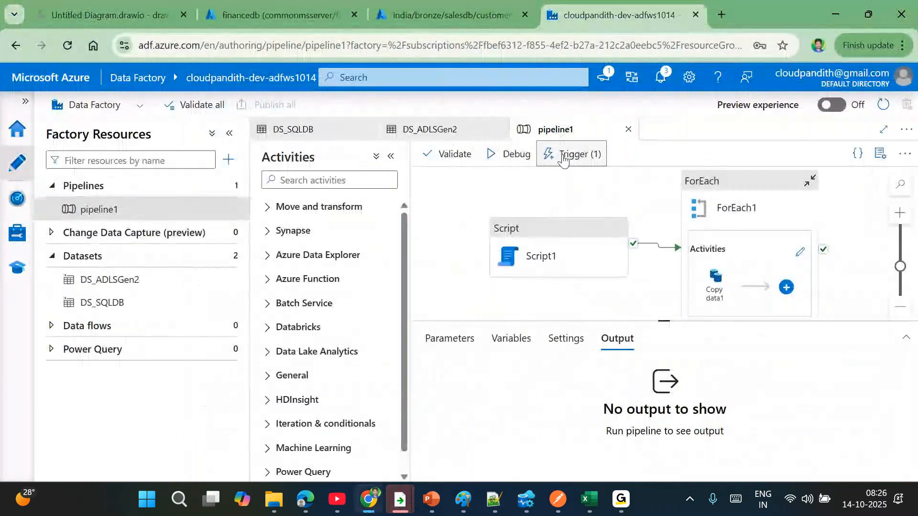
pyautogui.click(563, 157)
pyautogui.click(580, 180)
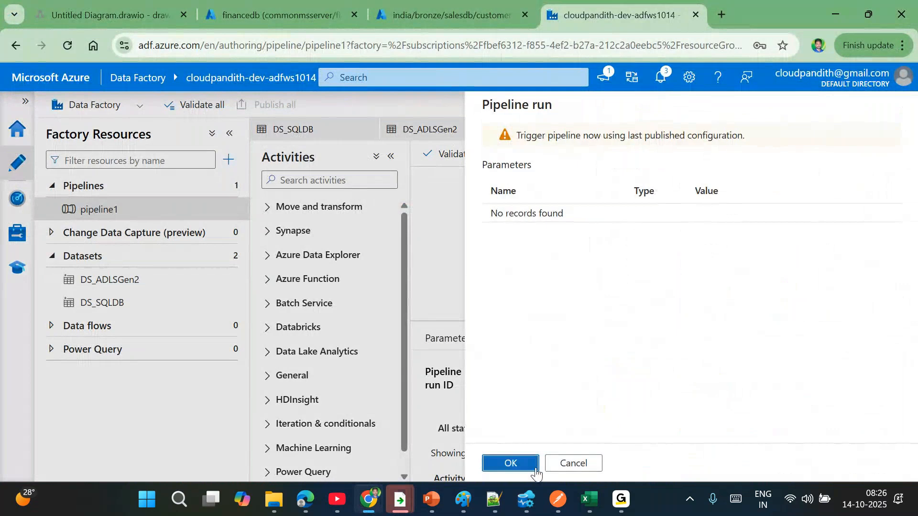
pyautogui.click(536, 471)
pyautogui.click(17, 197)
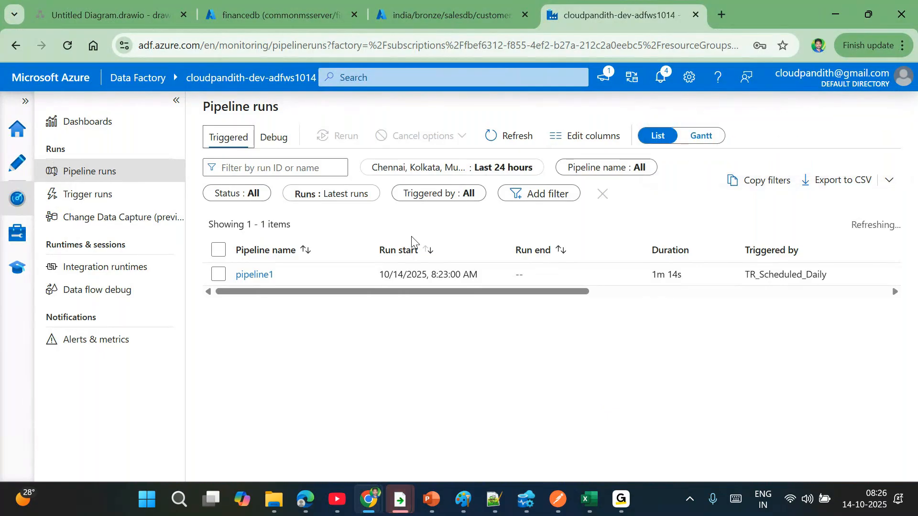
# - Refresh the pipeline runs list until the manual pipeline1 run appears
pyautogui.click(507, 138)
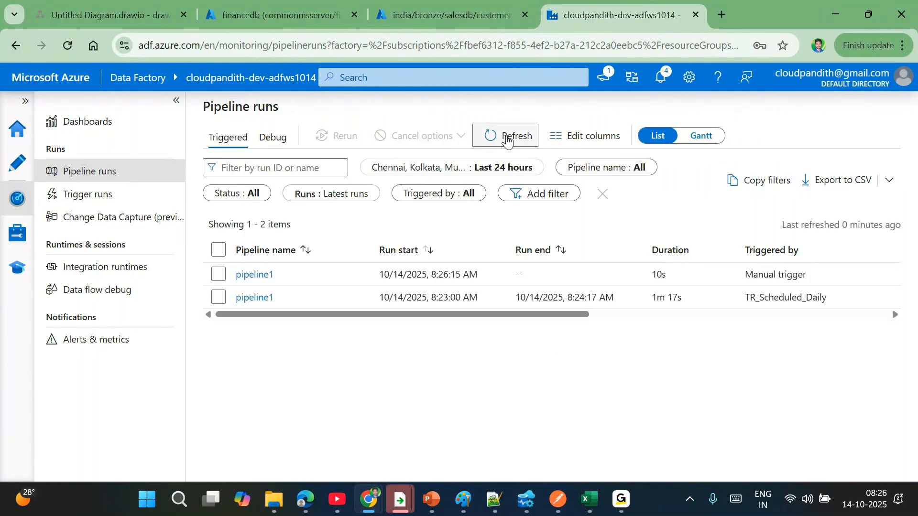
pyautogui.click(508, 139)
pyautogui.click(507, 140)
pyautogui.click(507, 139)
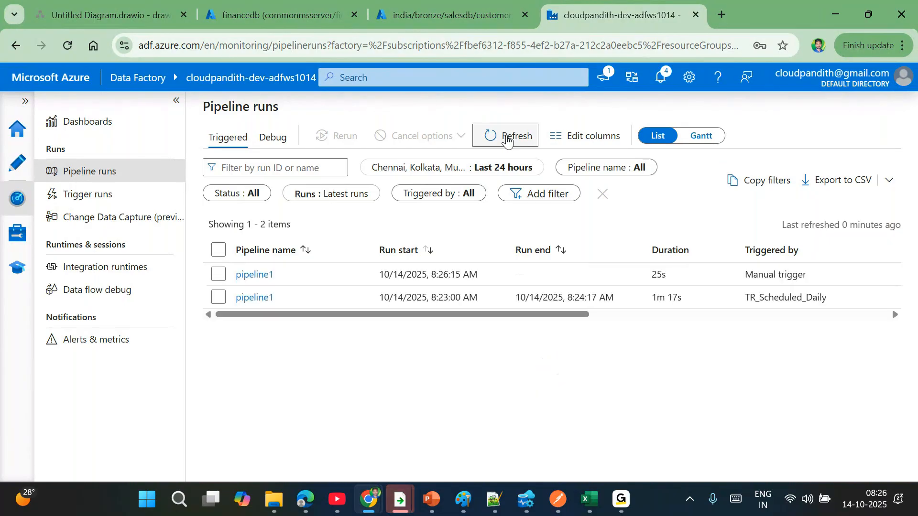
pyautogui.click(508, 139)
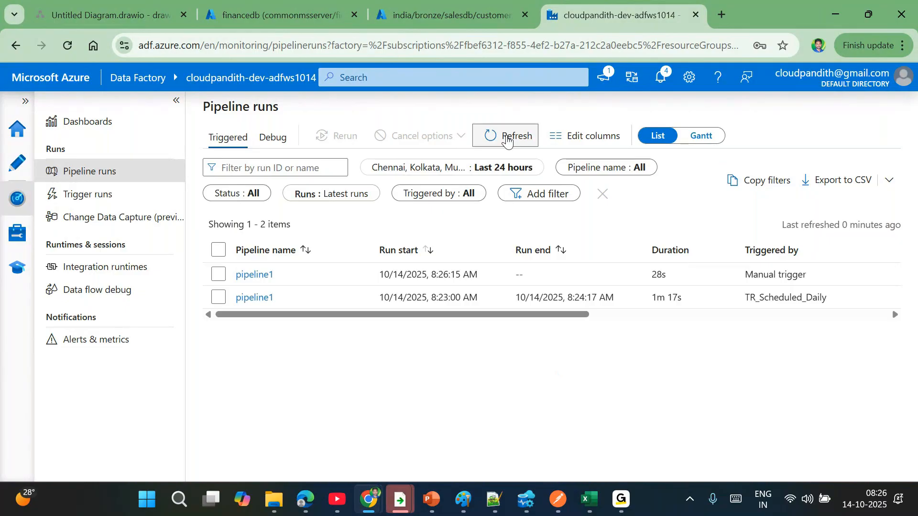
pyautogui.click(507, 139)
# - Open the manual run's activity runs, refresh and sort by status, then switch to financedb
pyautogui.click(261, 273)
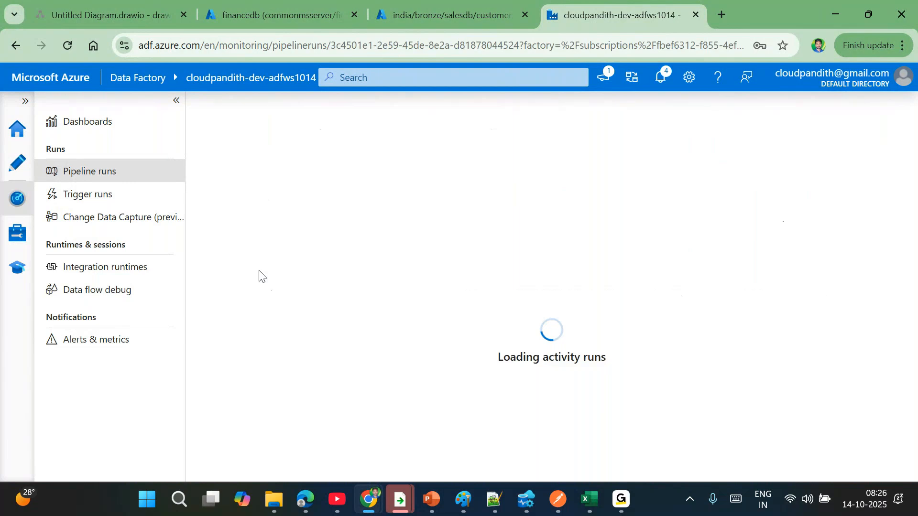
pyautogui.moveTo(554, 256); pyautogui.dragTo(521, 162)
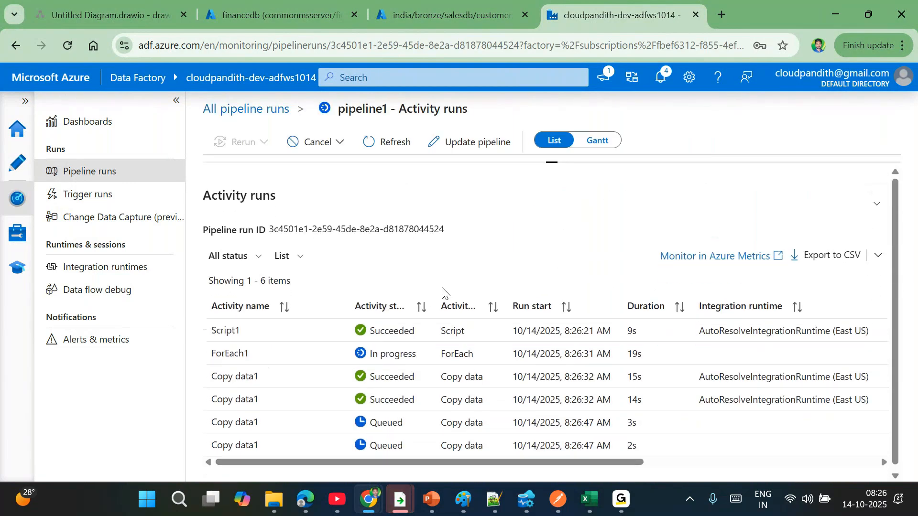
pyautogui.click(403, 151)
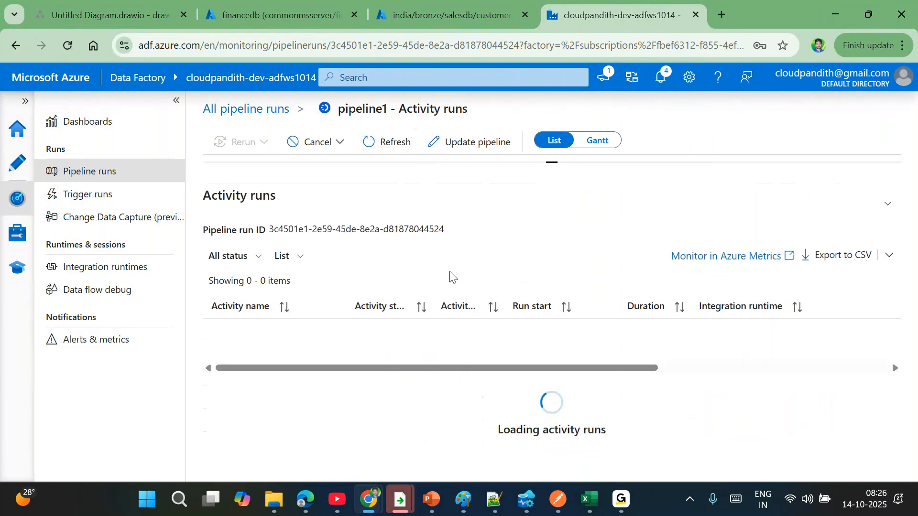
pyautogui.click(393, 146)
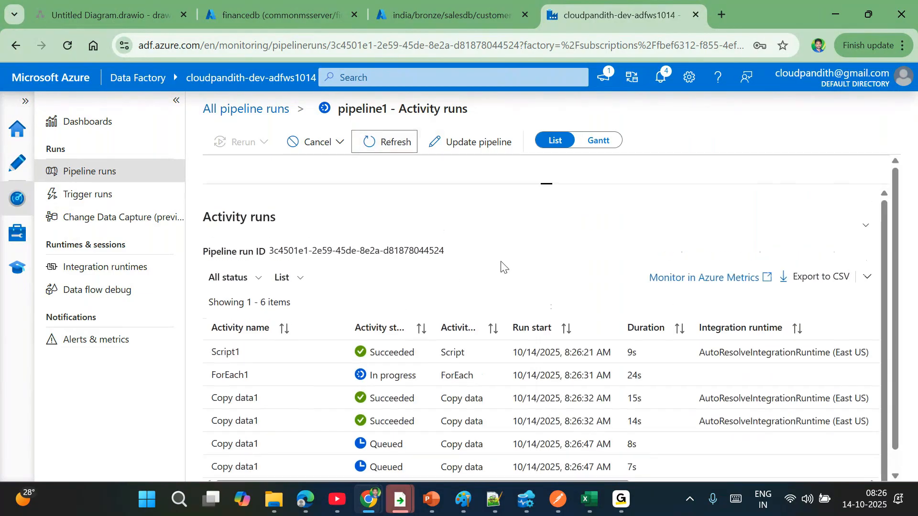
pyautogui.click(392, 144)
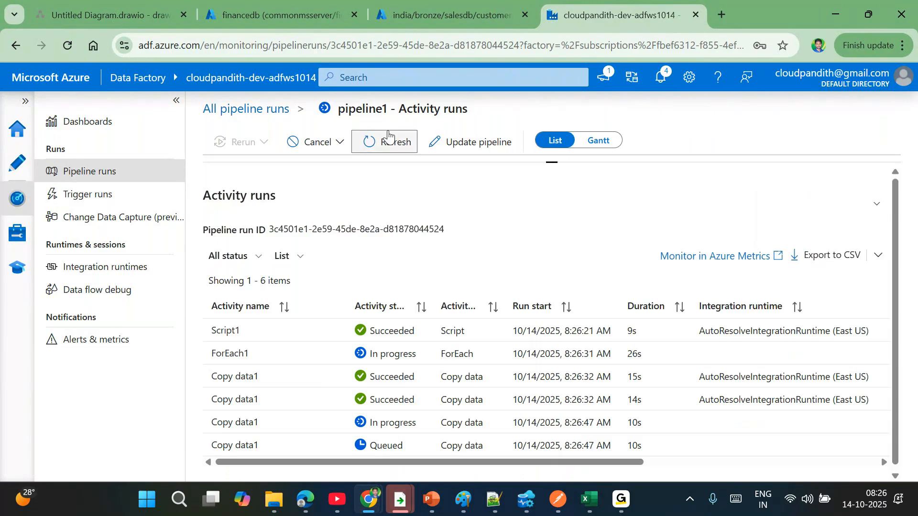
pyautogui.click(422, 329)
pyautogui.click(308, 19)
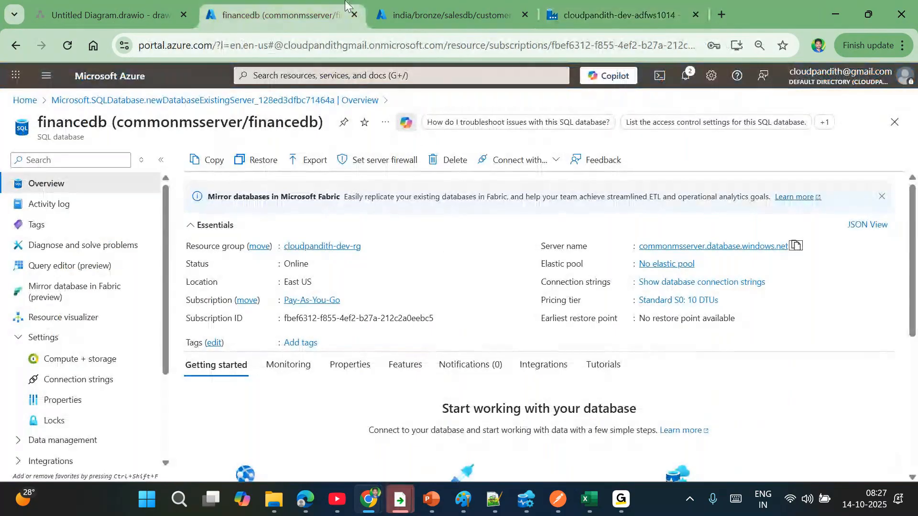
# - Close the customer file editor and list the cloudpandithdevadls containers: finance, global, sales
pyautogui.click(449, 13)
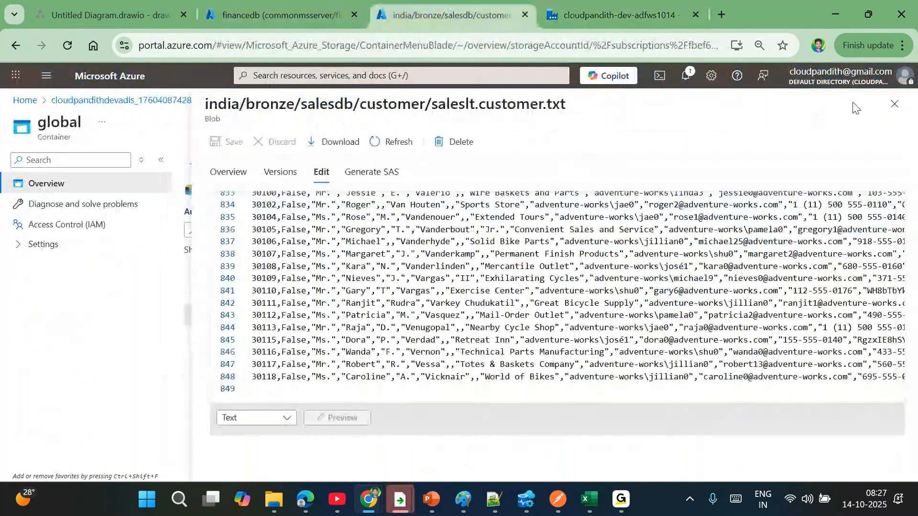
pyautogui.click(895, 96)
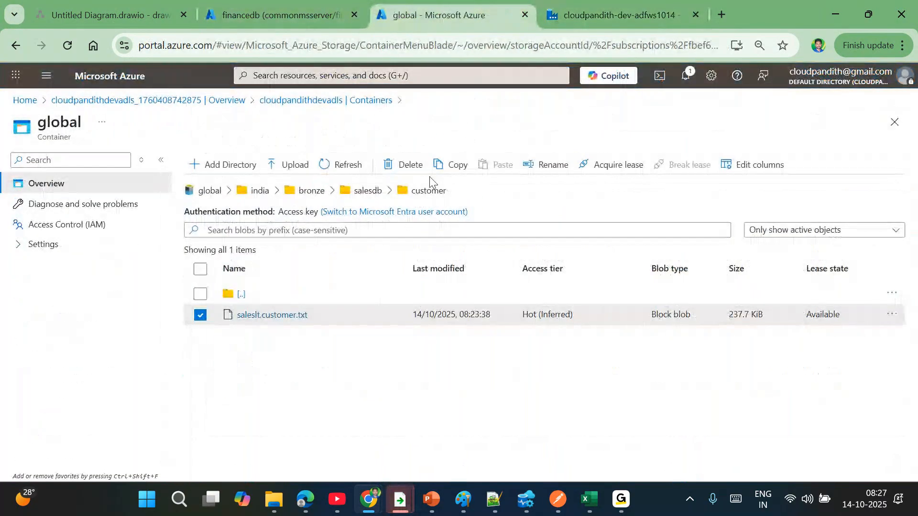
pyautogui.click(218, 101)
pyautogui.click(273, 313)
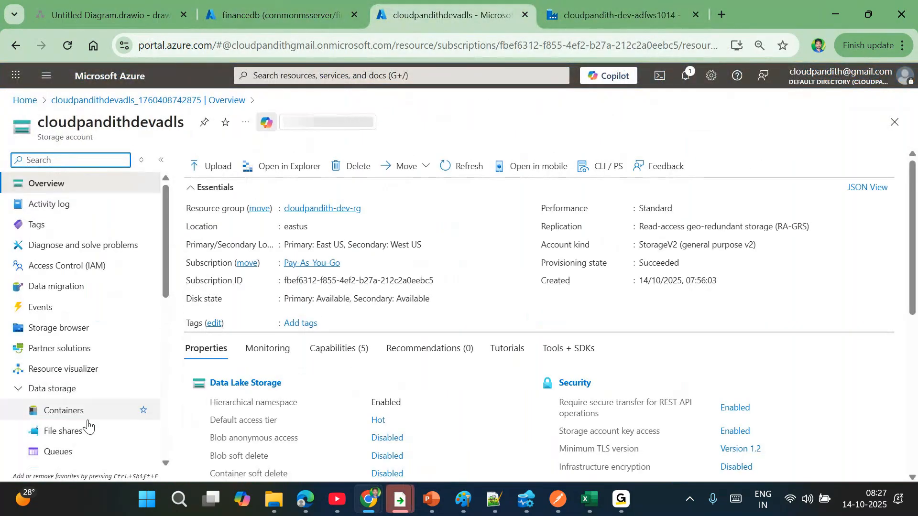
pyautogui.click(72, 412)
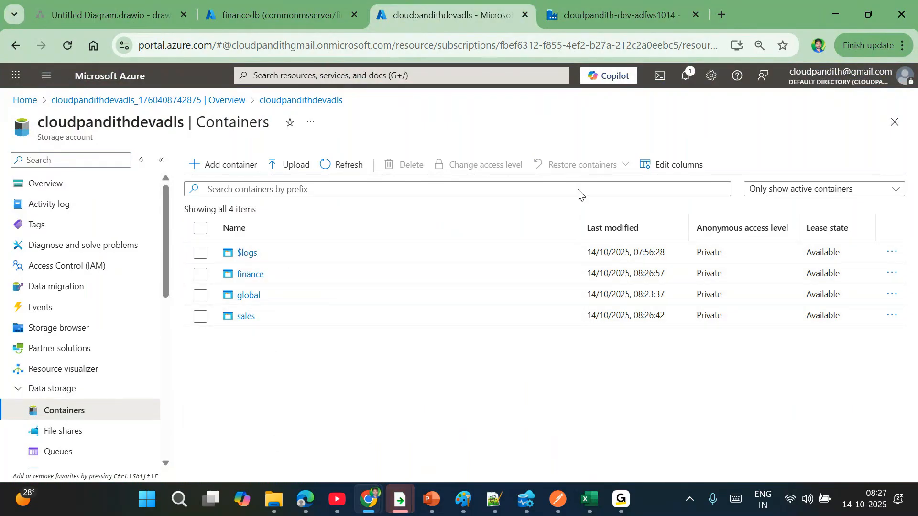
# - Close the Containers view and the Copilot panel to return to the deployment overview
pyautogui.click(591, 72)
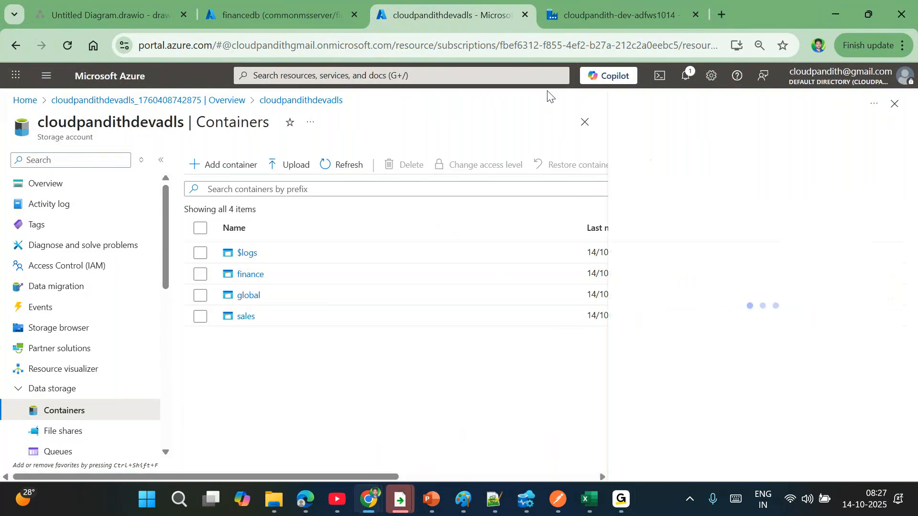
pyautogui.click(591, 123)
pyautogui.click(895, 105)
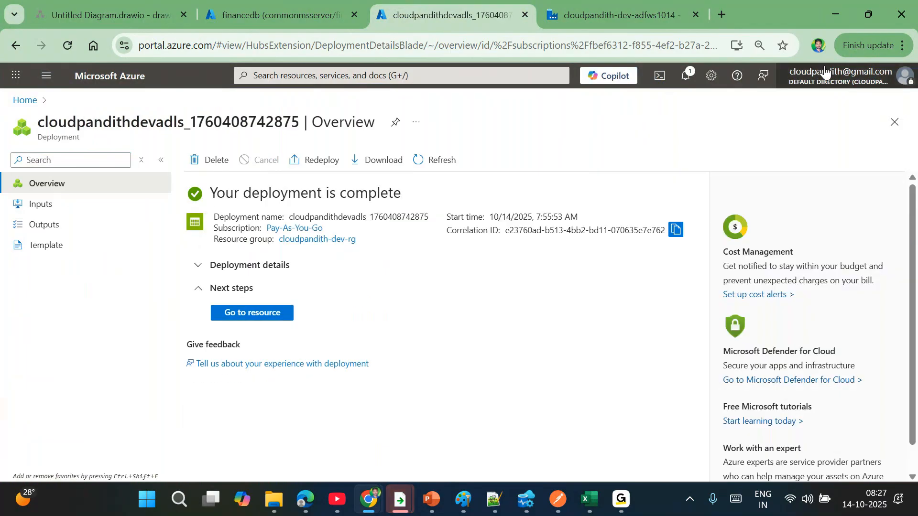
pyautogui.click(840, 24)
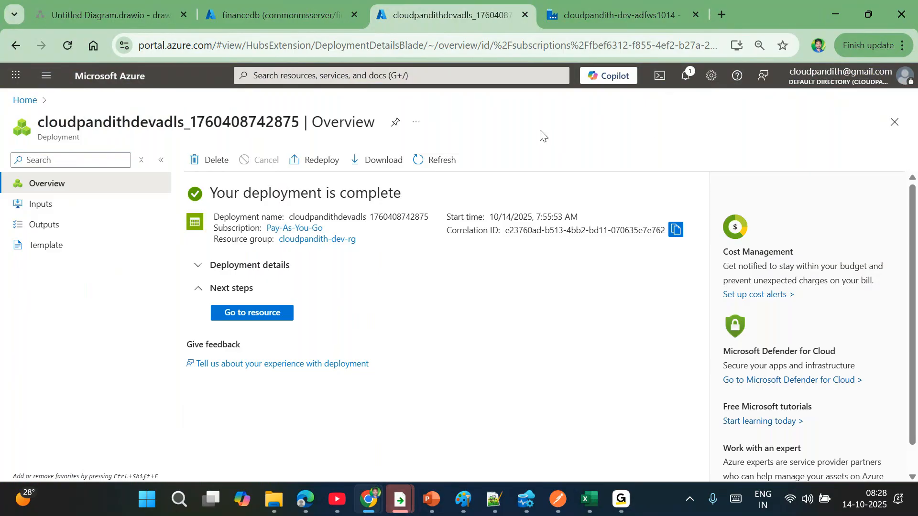
# - Cycle through the deployment, financedb and Data Factory tabs, ending on pipeline1 in Author view
pyautogui.click(590, 3)
pyautogui.click(446, 3)
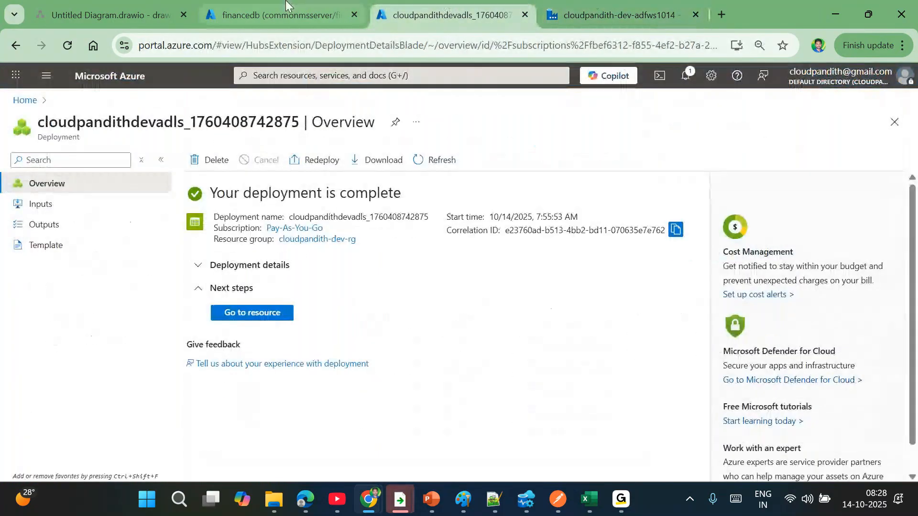
pyautogui.click(286, 3)
pyautogui.click(481, 2)
pyautogui.click(597, 5)
pyautogui.click(454, 5)
pyautogui.click(314, 5)
pyautogui.click(454, 6)
pyautogui.click(597, 6)
pyautogui.click(454, 6)
pyautogui.click(277, 5)
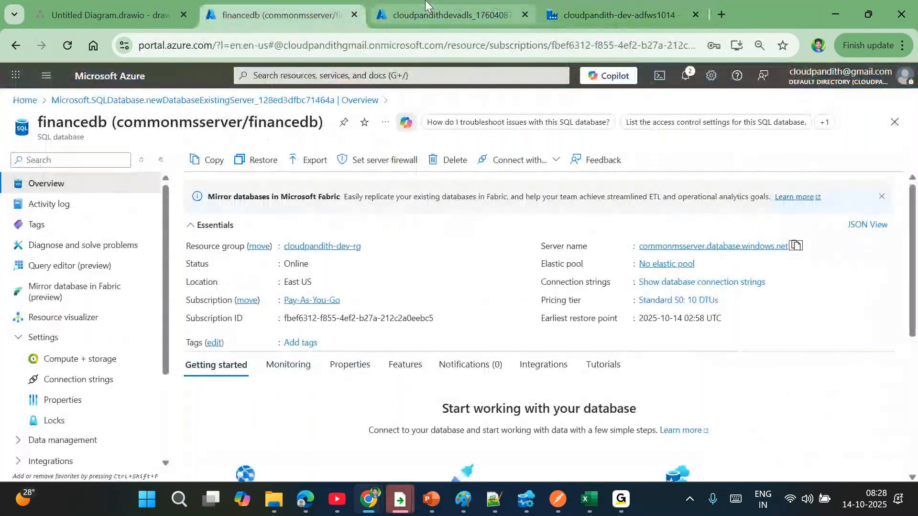
pyautogui.click(454, 6)
pyautogui.click(627, 2)
pyautogui.click(454, 6)
pyautogui.click(277, 5)
pyautogui.click(454, 6)
pyautogui.click(587, 5)
pyautogui.click(455, 5)
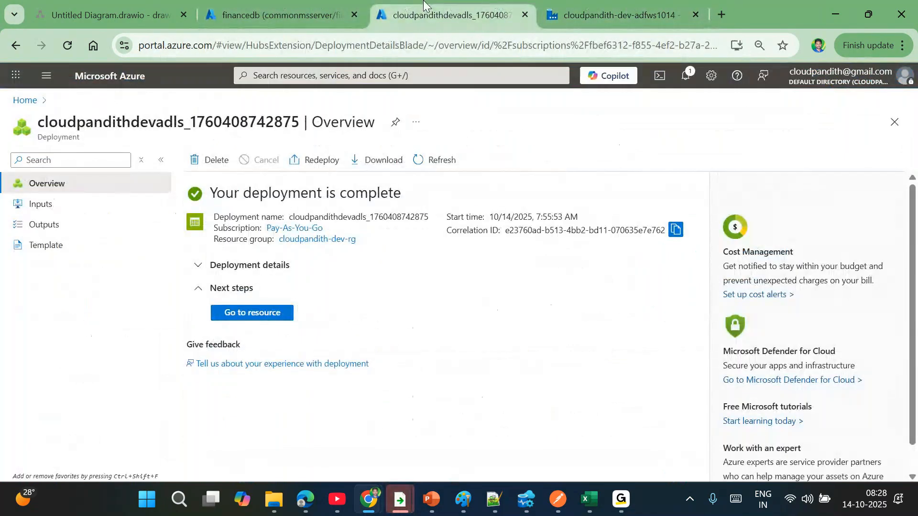
pyautogui.click(278, 5)
pyautogui.click(426, 4)
pyautogui.click(638, 4)
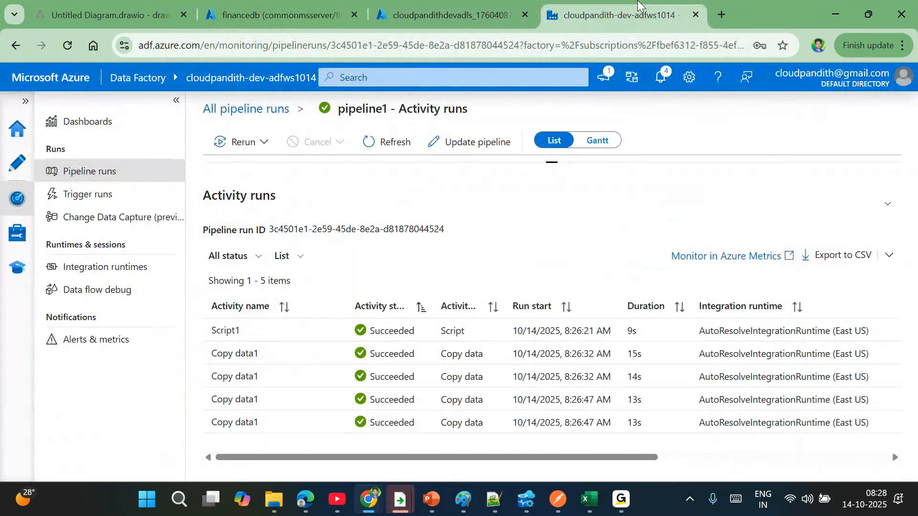
pyautogui.click(454, 6)
pyautogui.click(280, 5)
pyautogui.click(449, 5)
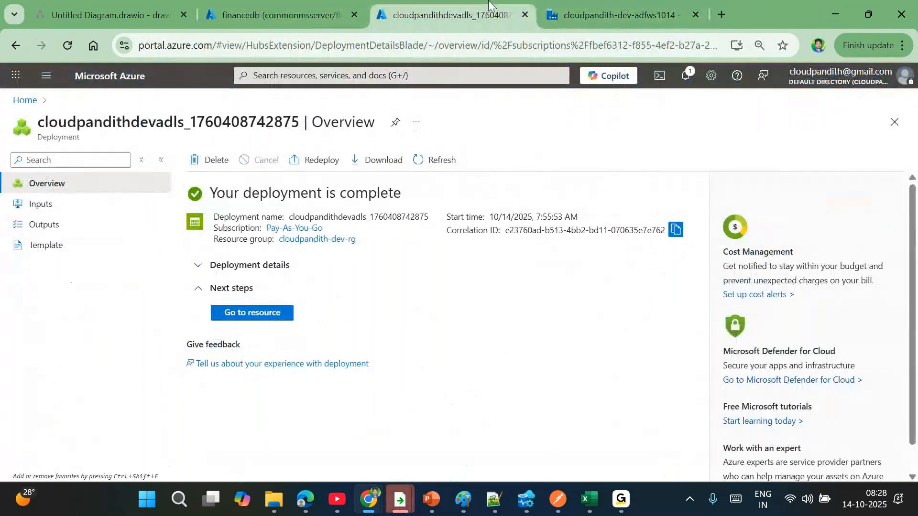
pyautogui.click(608, 4)
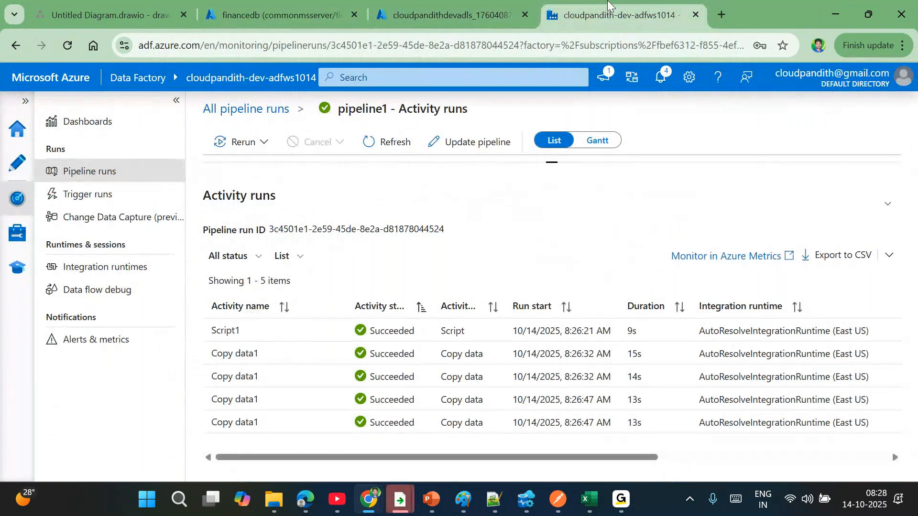
pyautogui.click(470, 5)
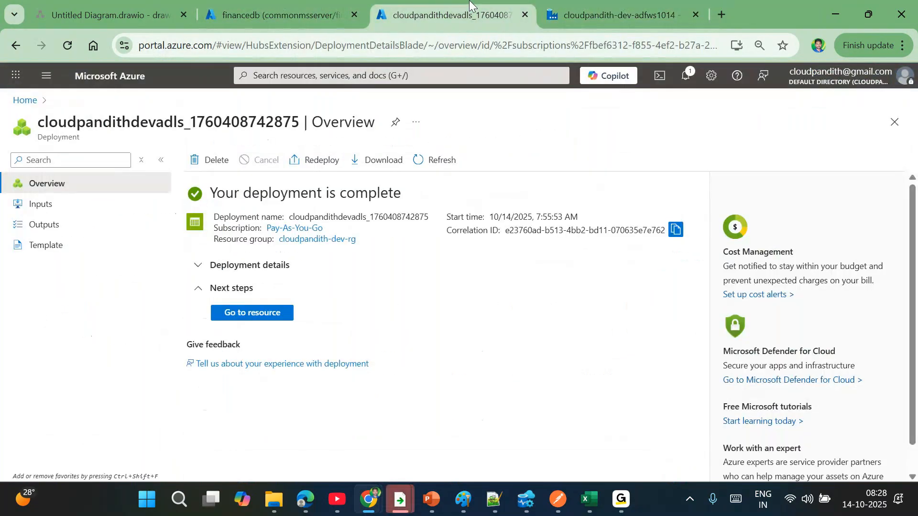
pyautogui.click(336, 4)
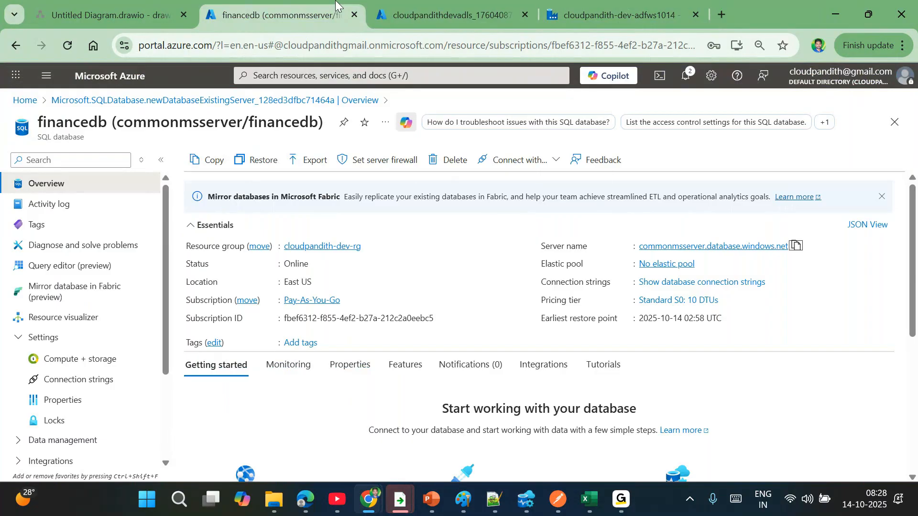
pyautogui.click(653, 5)
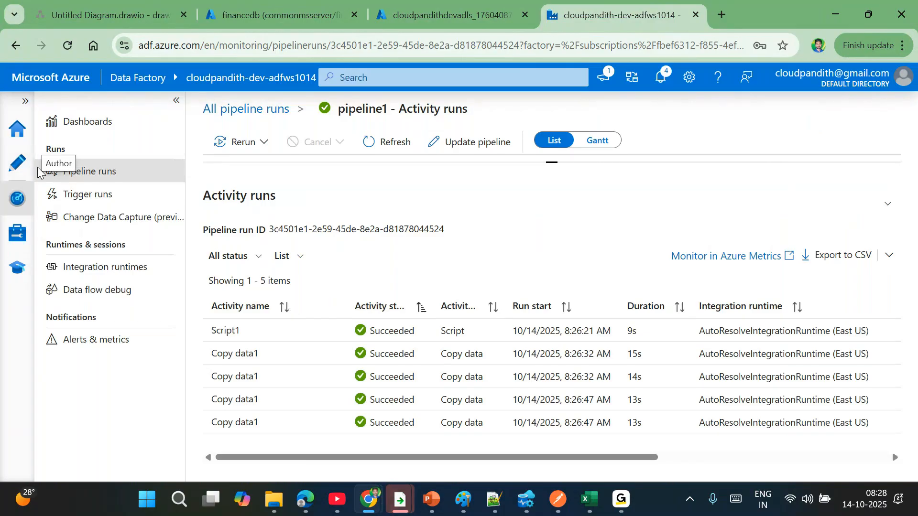
pyautogui.click(25, 167)
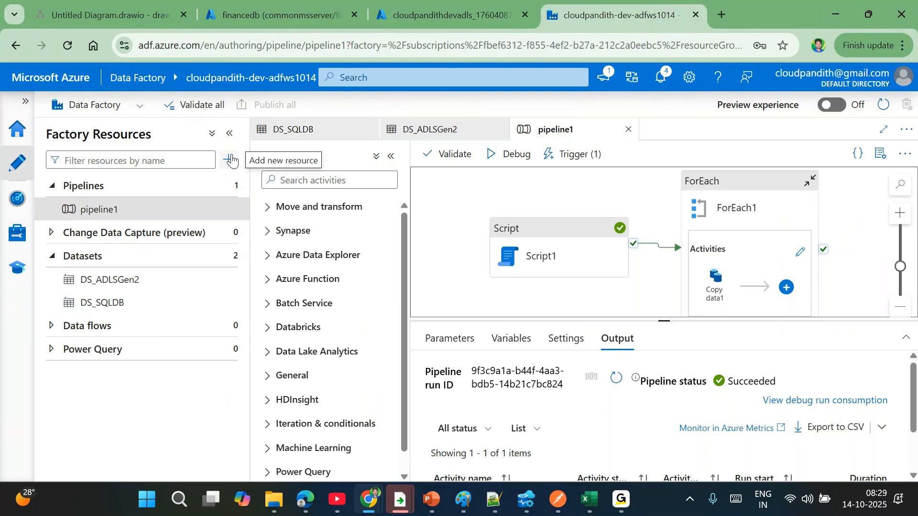
# - Open the activities inside ForEach1 and select the inner Copy data1 activity
pyautogui.click(711, 201)
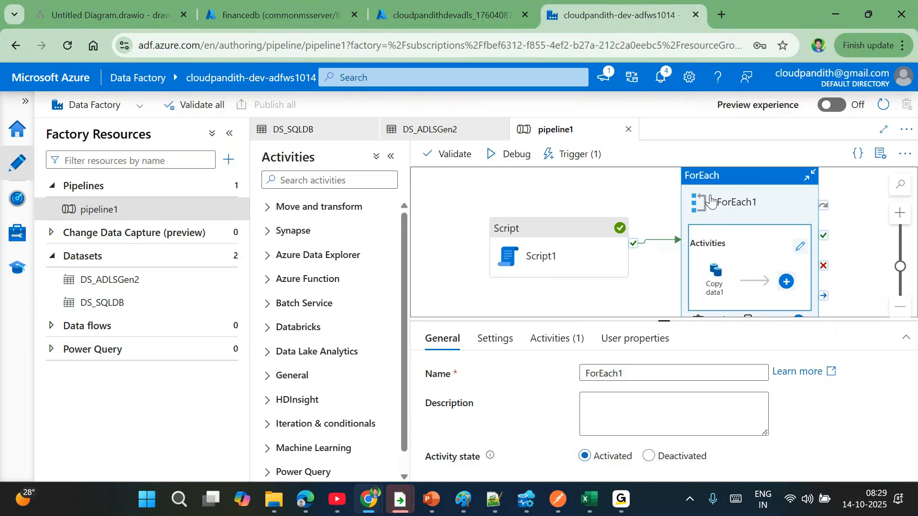
pyautogui.click(800, 247)
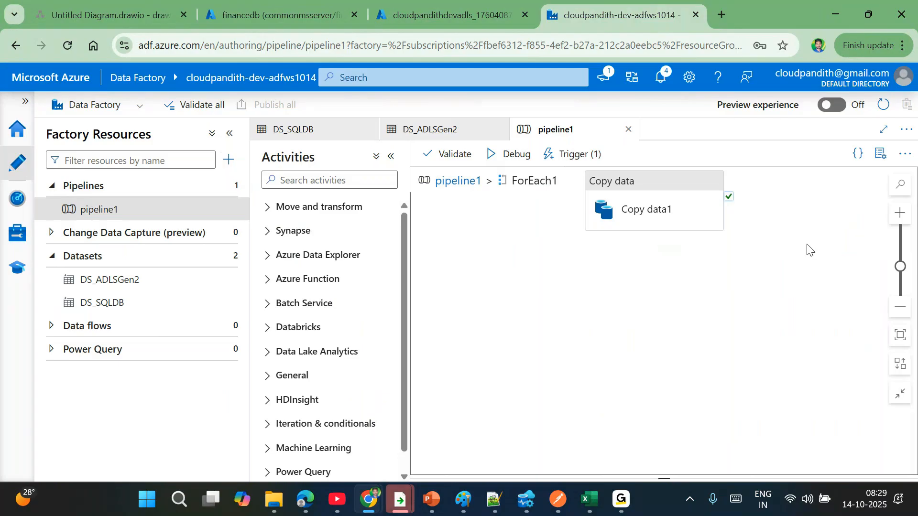
pyautogui.click(686, 191)
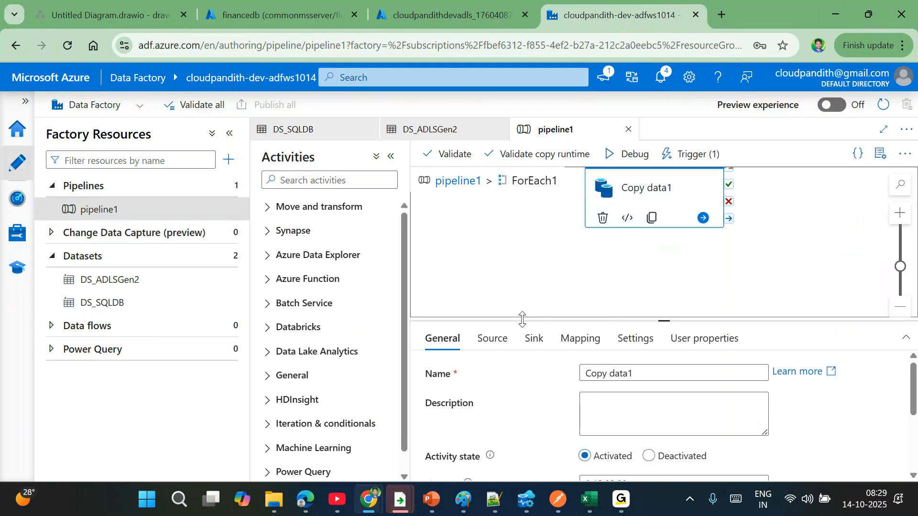
pyautogui.click(492, 338)
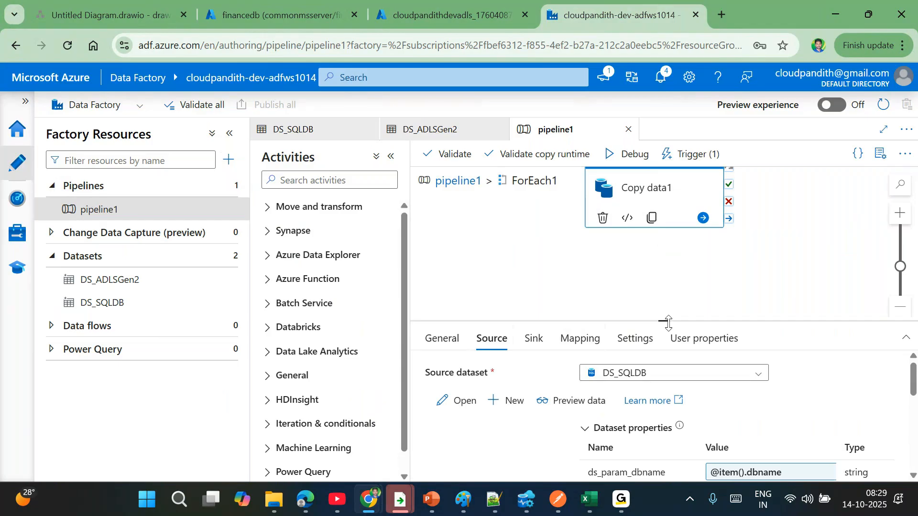
pyautogui.moveTo(668, 321); pyautogui.dragTo(664, 262)
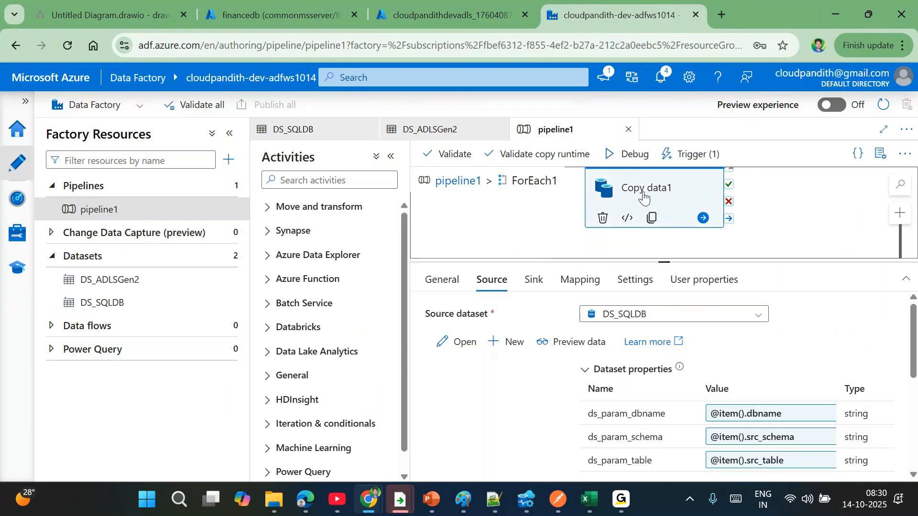
pyautogui.click(744, 412)
pyautogui.click(549, 156)
pyautogui.hotkey('ctrl', 'a')
pyautogui.click(606, 184)
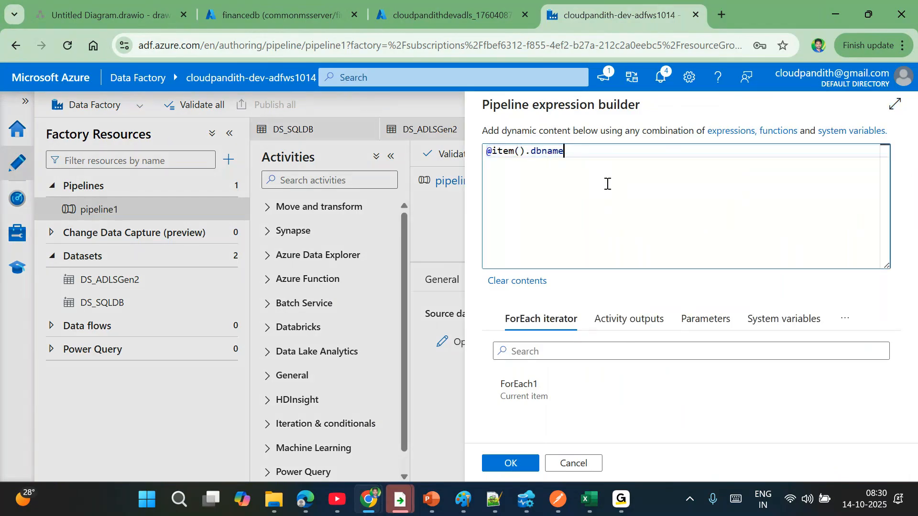
pyautogui.doubleClick(510, 151)
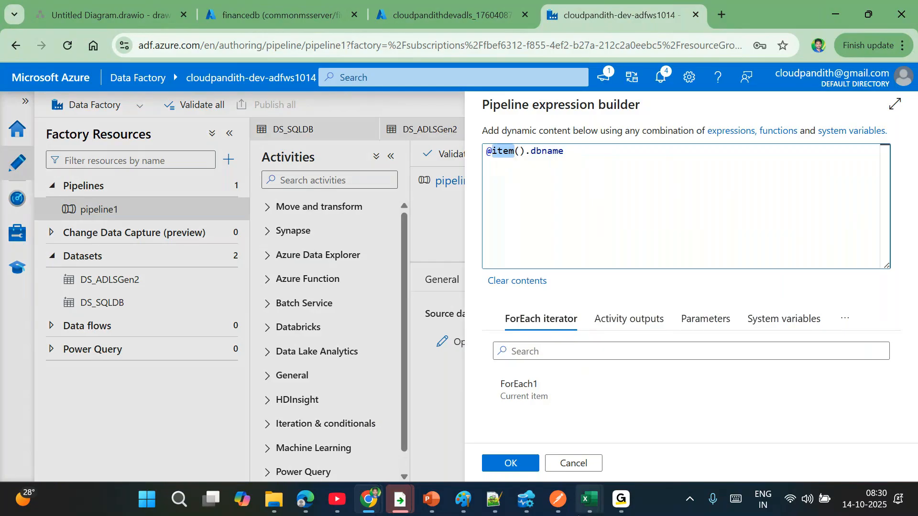
pyautogui.moveTo(587, 495)
pyautogui.click(580, 465)
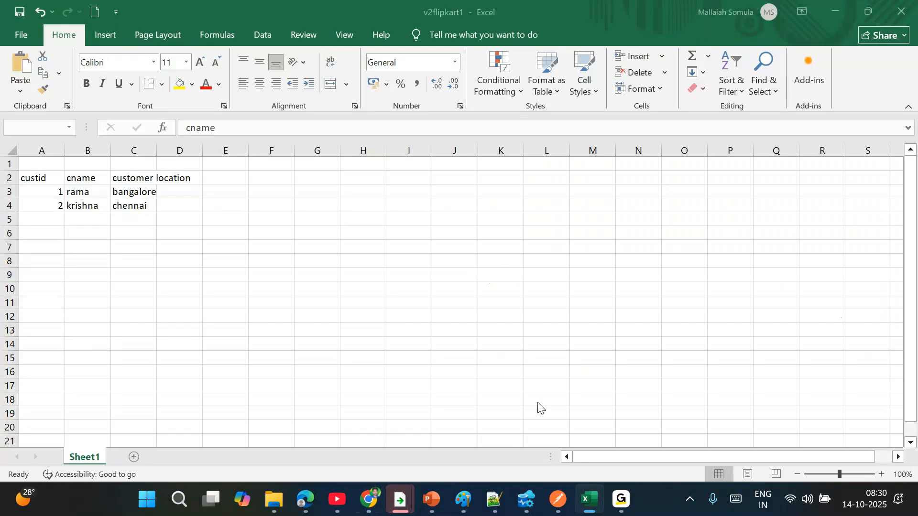
pyautogui.moveTo(370, 499)
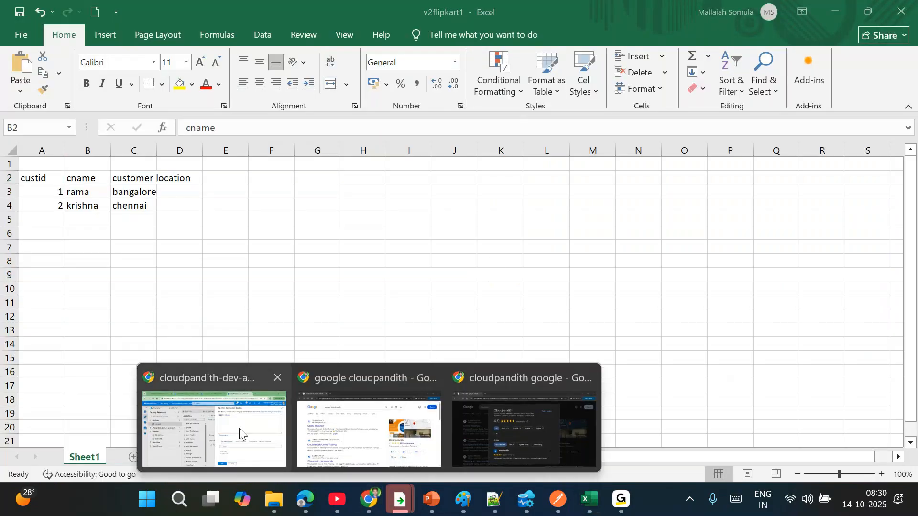
pyautogui.click(234, 428)
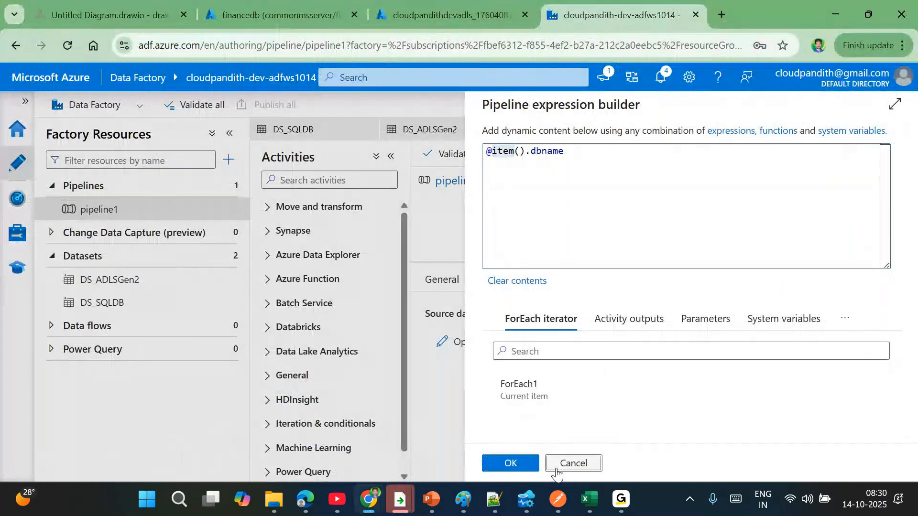
pyautogui.click(561, 471)
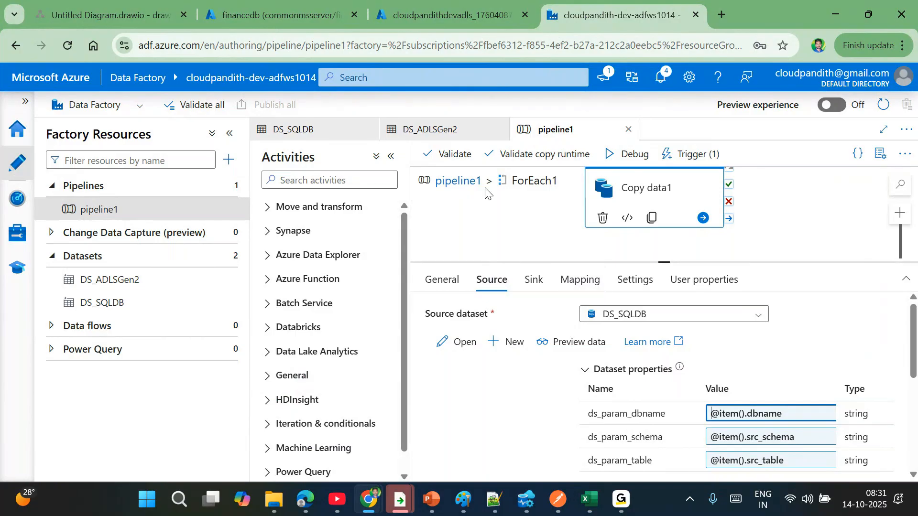
# - Create a new empty pipeline2 from the Pipelines actions menu, then bring Notepad++ forward
pyautogui.click(460, 182)
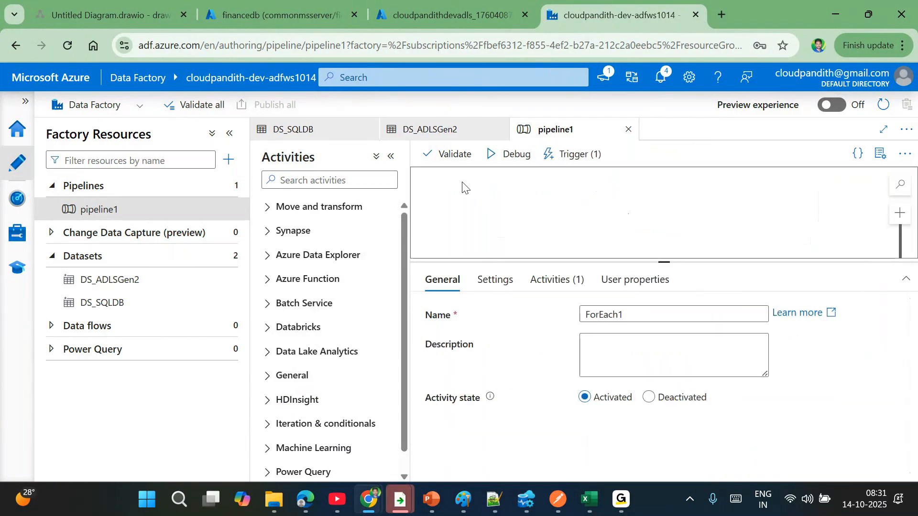
pyautogui.click(225, 186)
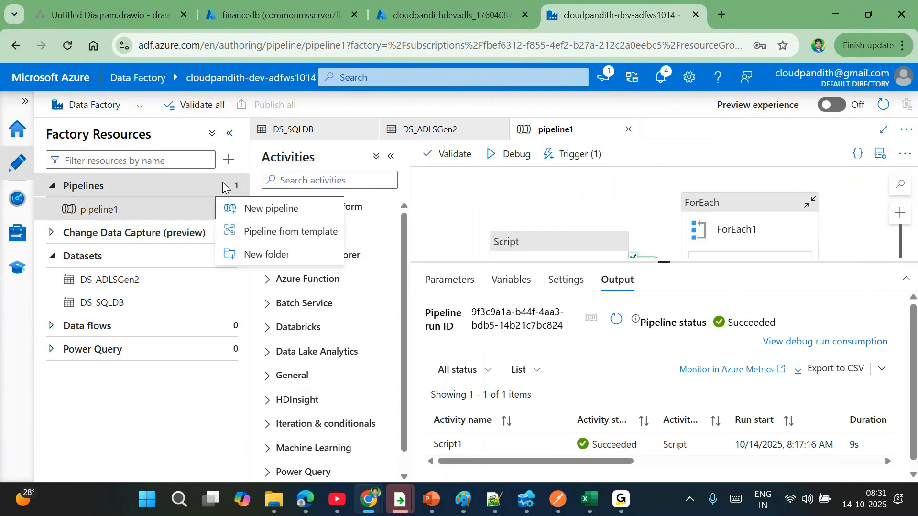
pyautogui.click(250, 207)
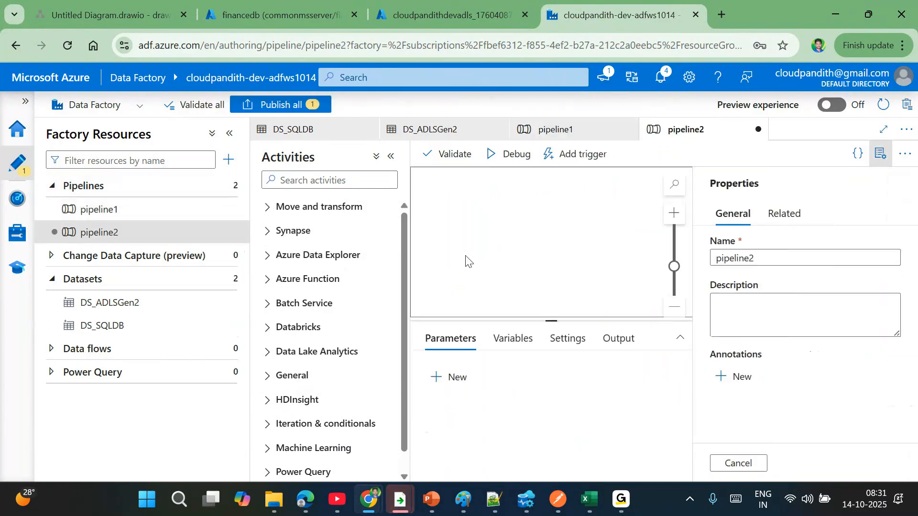
pyautogui.click(873, 163)
pyautogui.click(328, 181)
pyautogui.click(493, 500)
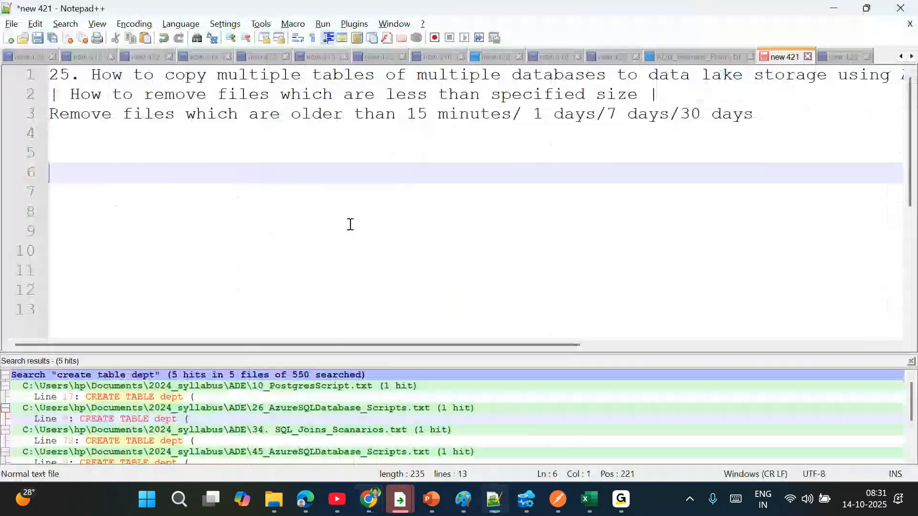
# - Move the undersized-files note from line 2 to line 8 below a '------------' separator
pyautogui.moveTo(685, 98); pyautogui.dragTo(52, 94)
pyautogui.press('Delete')
pyautogui.click(764, 117)
pyautogui.press('Return')
pyautogui.press('Return')
pyautogui.press('Return')
pyautogui.press('Return')
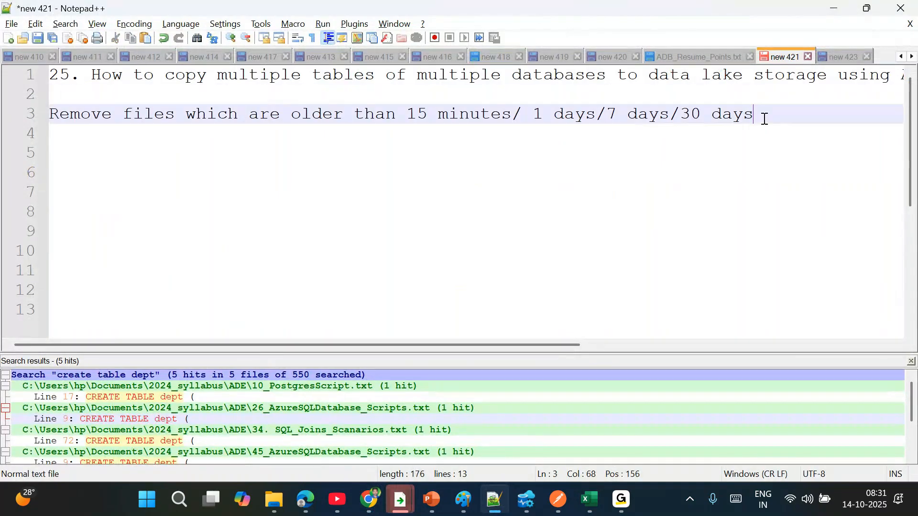
pyautogui.write('------------')
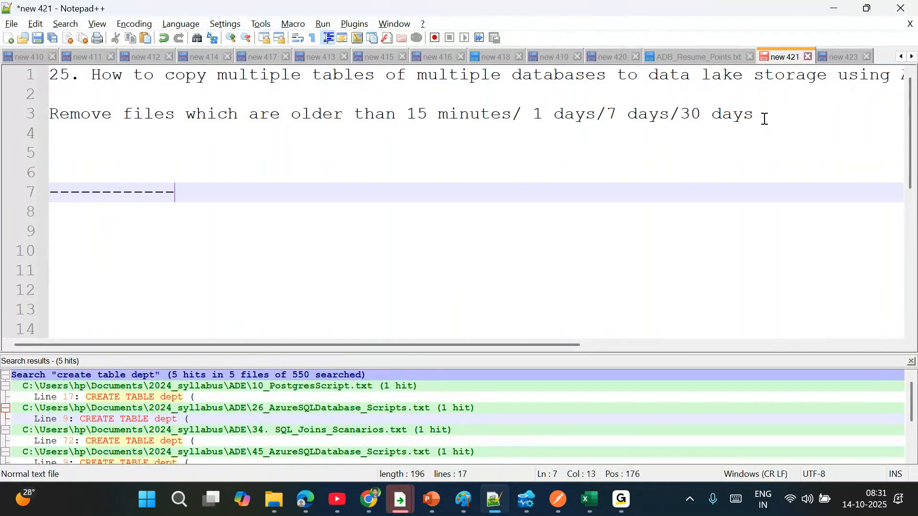
pyautogui.press('Return')
pyautogui.hotkey('ctrl', 'v')
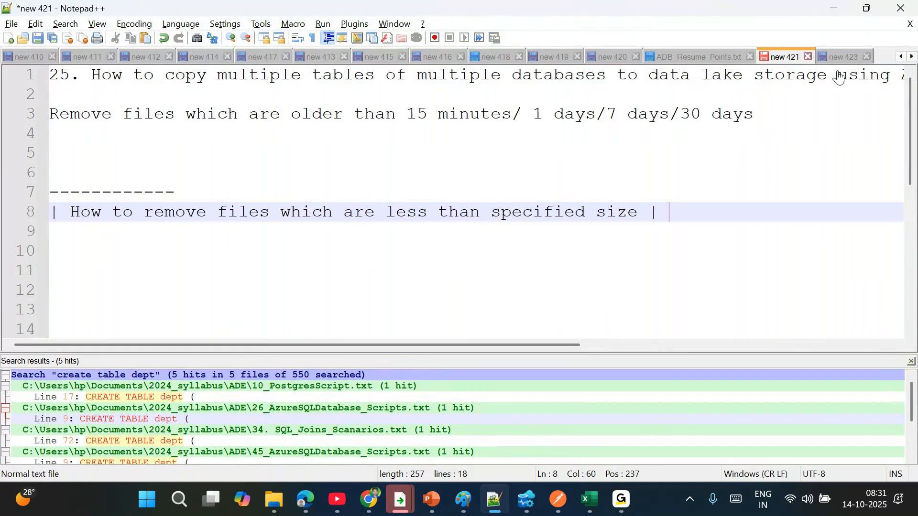
pyautogui.moveTo(764, 110); pyautogui.dragTo(407, 114)
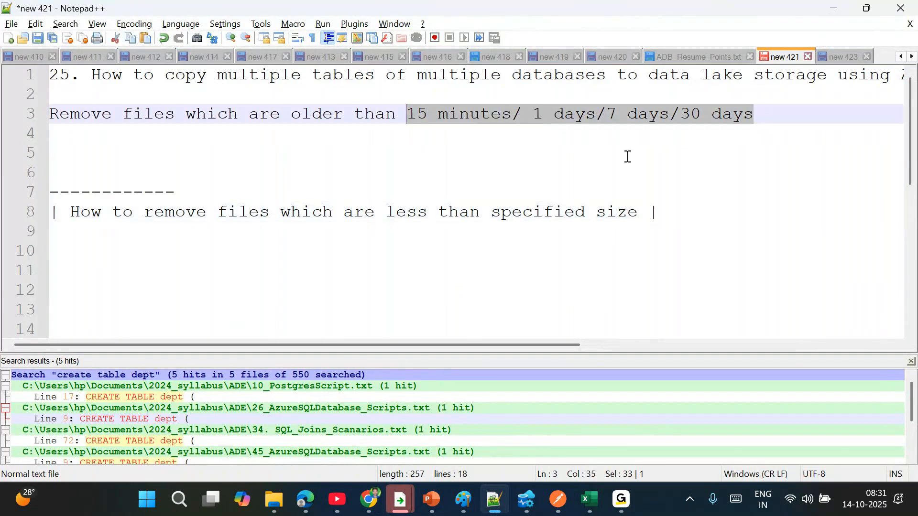
pyautogui.click(627, 157)
pyautogui.hotkey('alt', 'Tab')
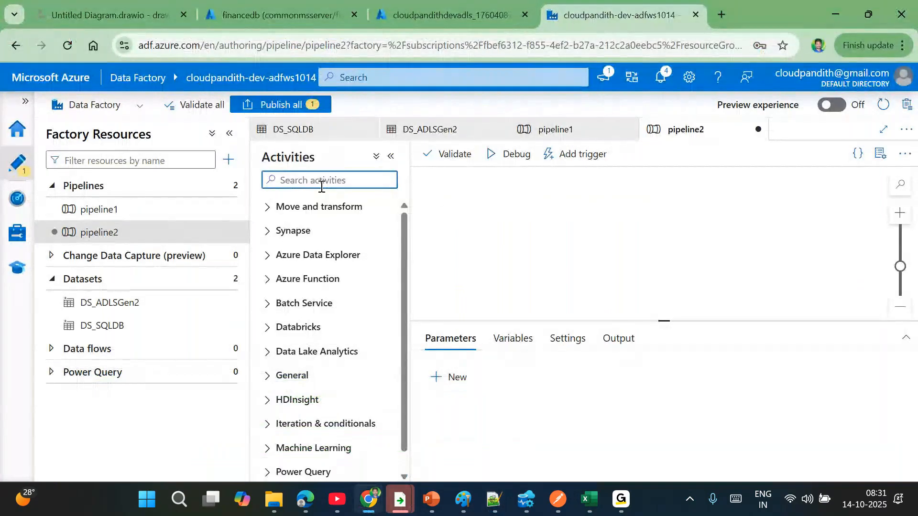
# - Browse the cloudpandithdevadls storage account to global/india/bronze/financedb/dept
pyautogui.click(451, 16)
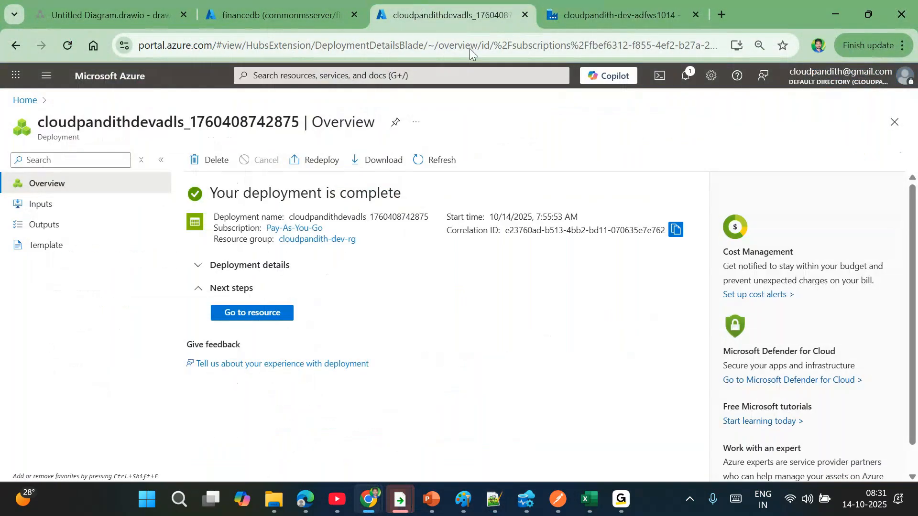
pyautogui.click(266, 315)
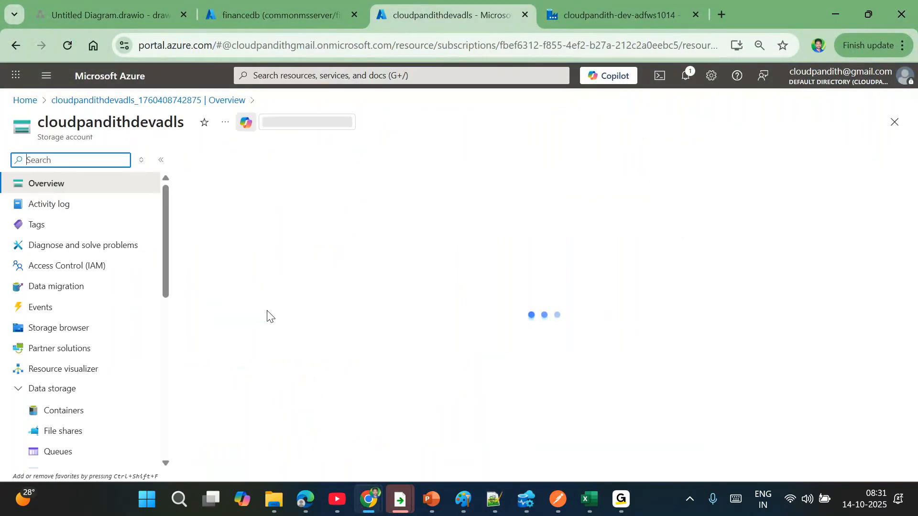
pyautogui.click(96, 407)
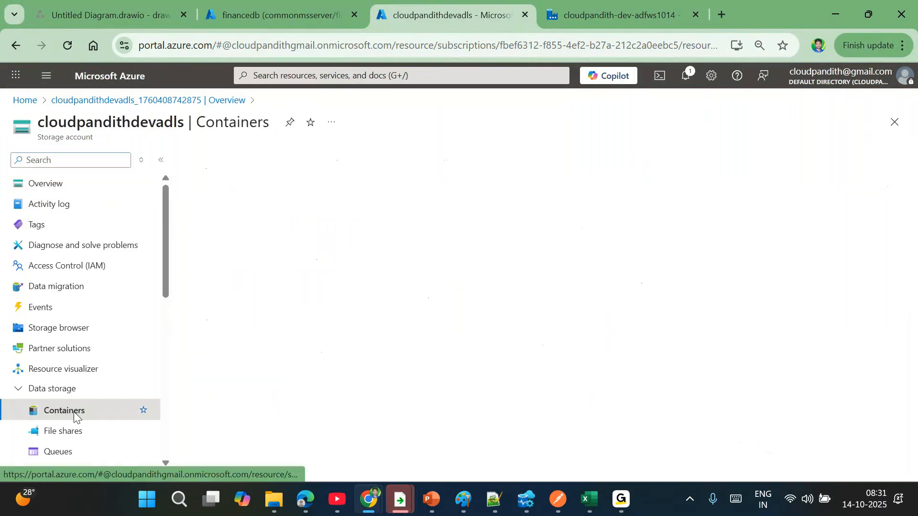
pyautogui.click(245, 296)
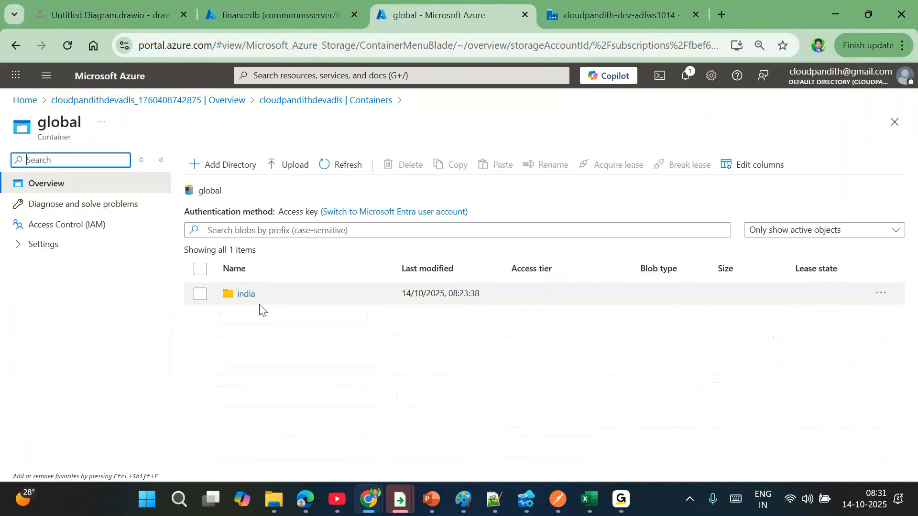
pyautogui.click(249, 300)
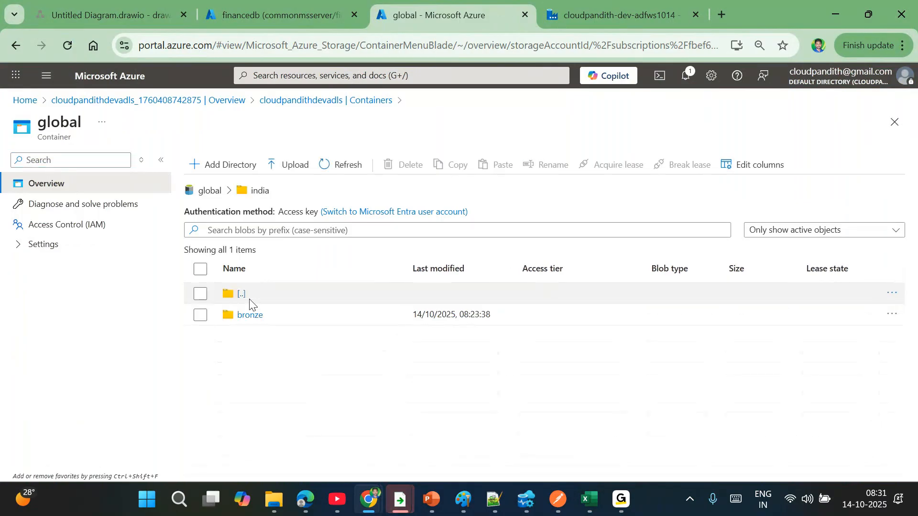
pyautogui.click(243, 317)
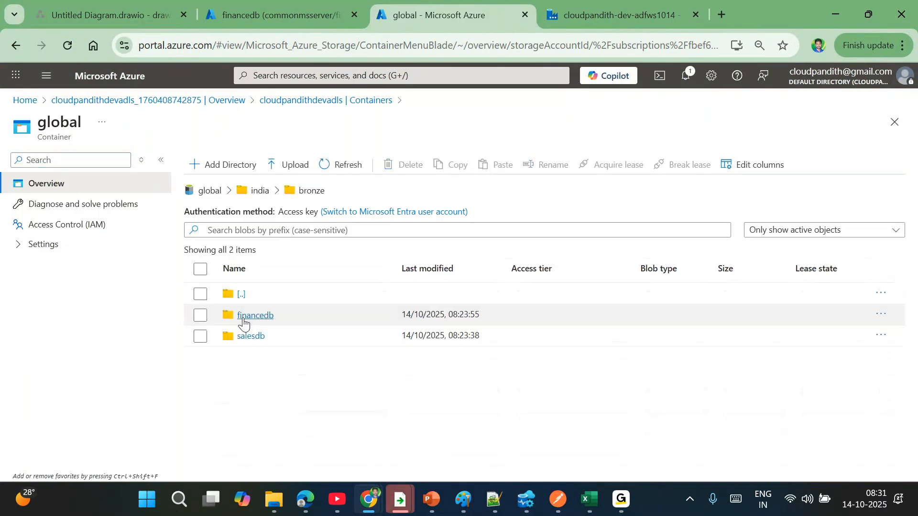
pyautogui.click(244, 317)
pyautogui.click(244, 319)
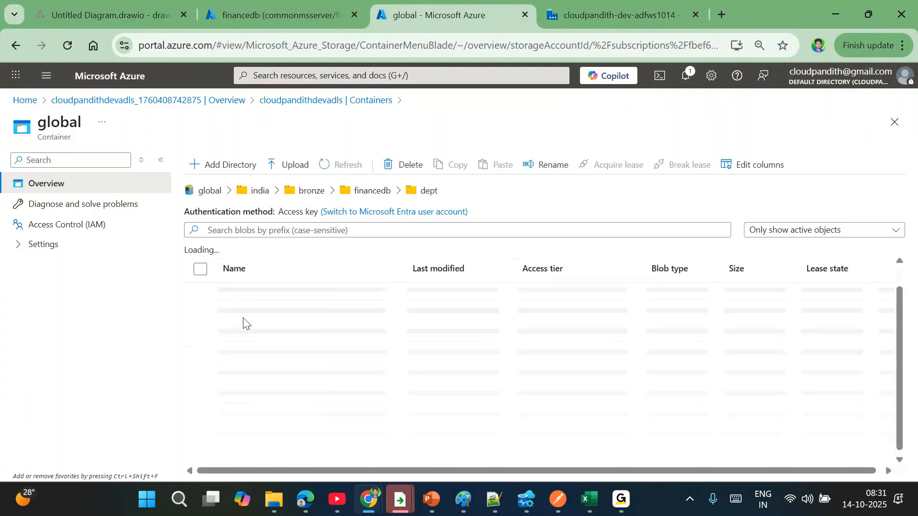
# - Upload 79__Liquid_Clustering.csv from the computer into the dept folder
pyautogui.click(285, 165)
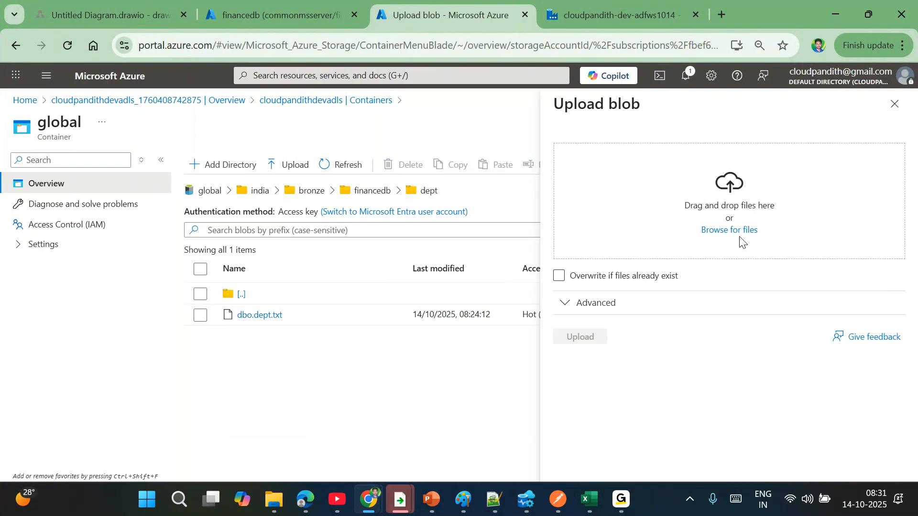
pyautogui.click(734, 234)
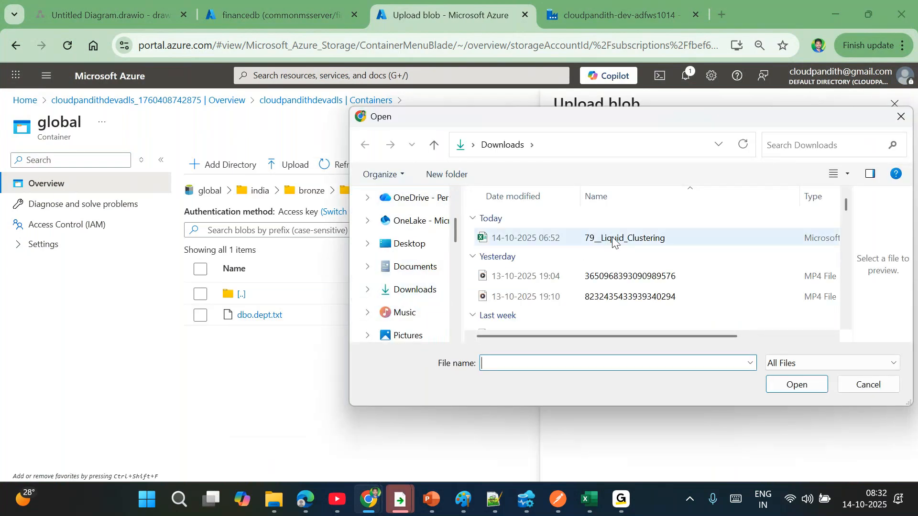
pyautogui.doubleClick(613, 241)
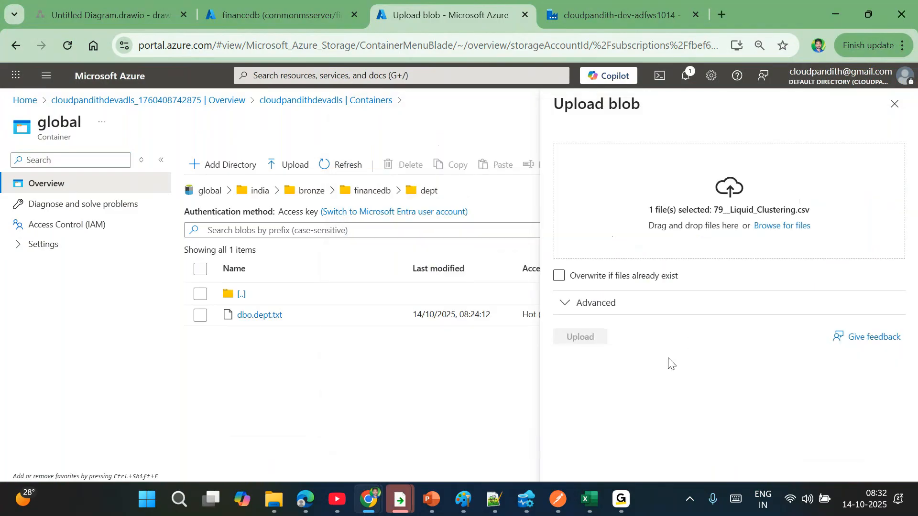
pyautogui.click(576, 337)
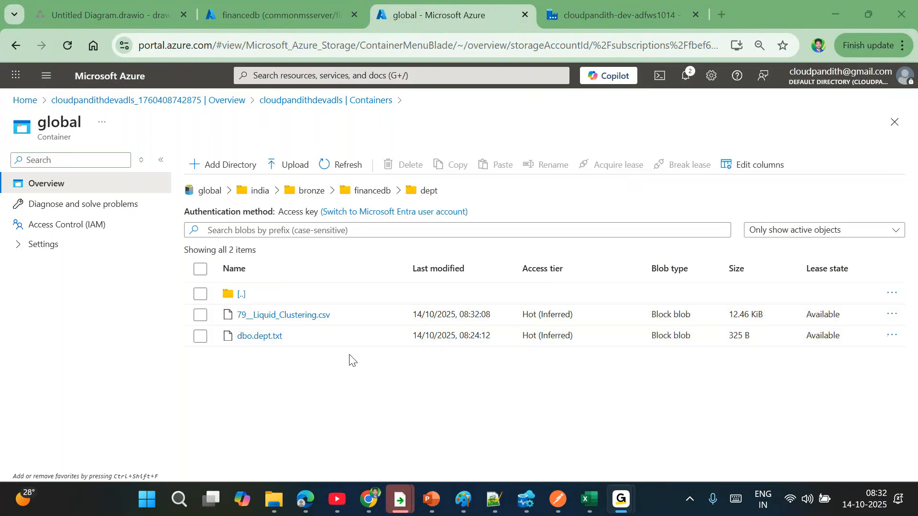
# - Add a Delete activity to pipeline2 by searching activities for 'dele'
pyautogui.click(606, 5)
pyautogui.click(303, 179)
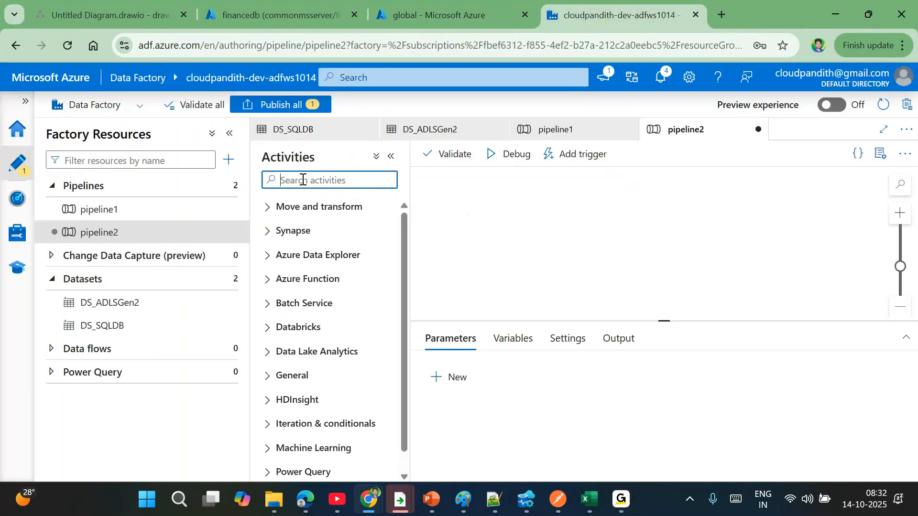
pyautogui.write('dele')
pyautogui.moveTo(303, 234); pyautogui.dragTo(550, 222)
# - Turn off logging for the Delete1 activity
pyautogui.click(477, 352)
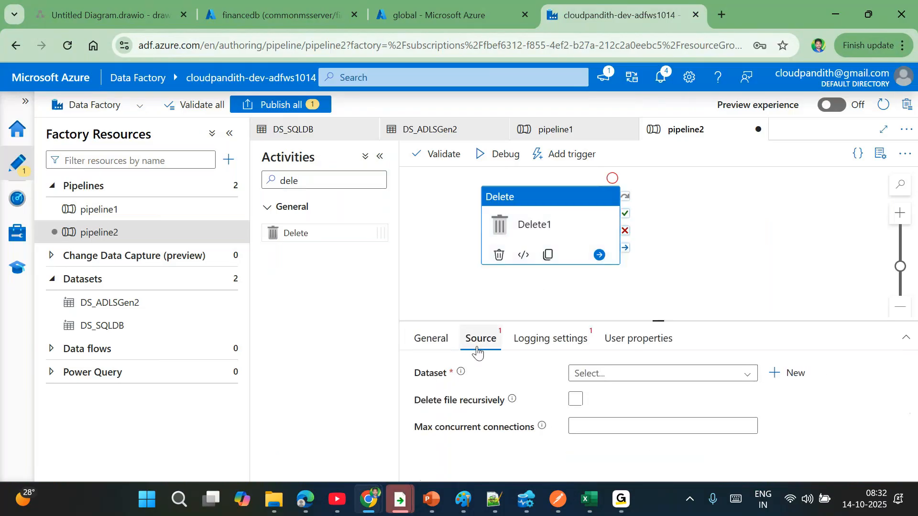
pyautogui.click(574, 348)
pyautogui.click(576, 371)
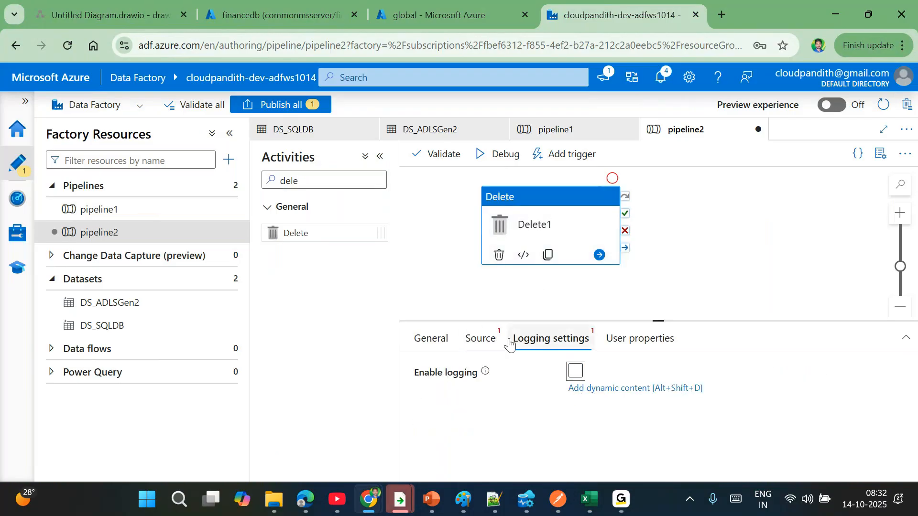
pyautogui.click(576, 371)
pyautogui.click(604, 426)
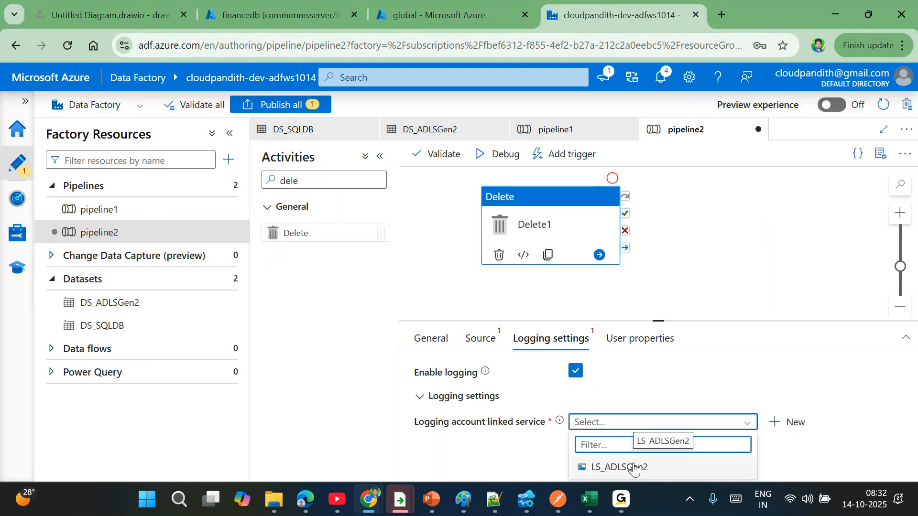
pyautogui.click(575, 371)
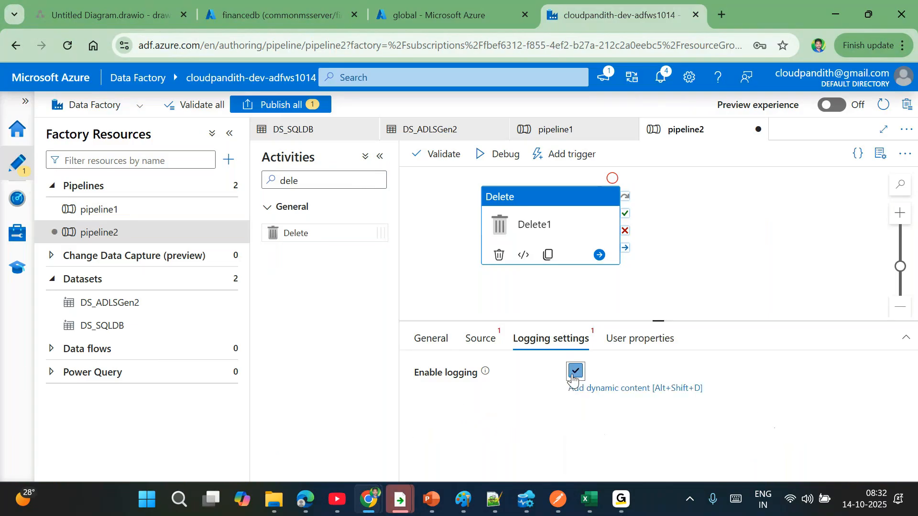
pyautogui.click(482, 342)
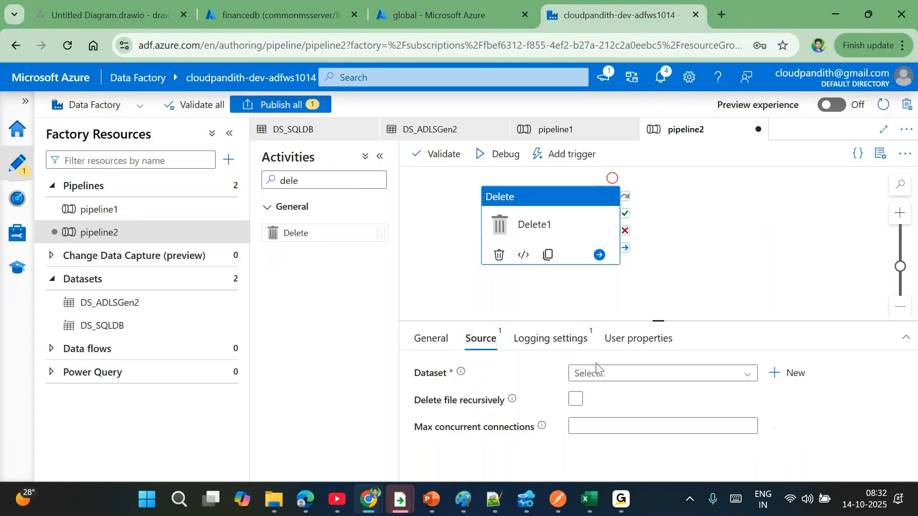
# - Set Delete1's source to DS_ADLSGen2 with container 'global' and folder 'india/bronze/financedb/dept'
pyautogui.click(624, 376)
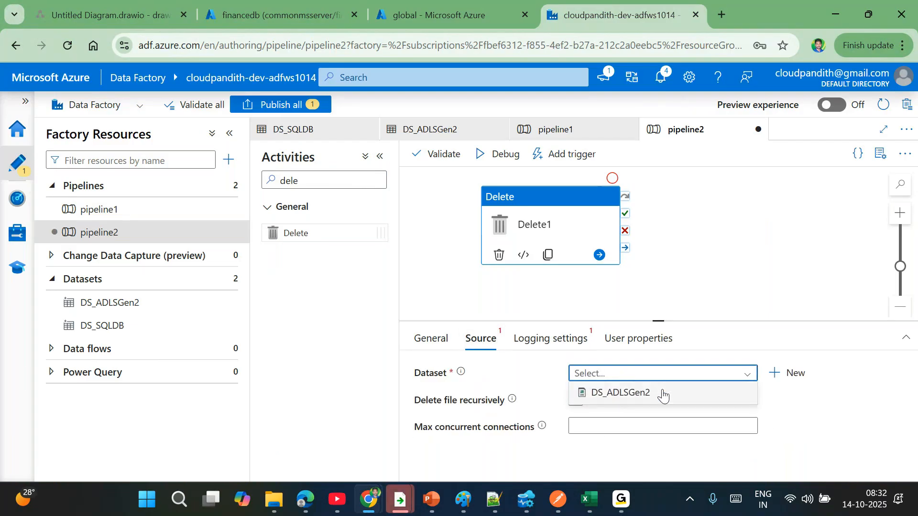
pyautogui.click(660, 394)
pyautogui.moveTo(659, 321); pyautogui.dragTo(658, 245)
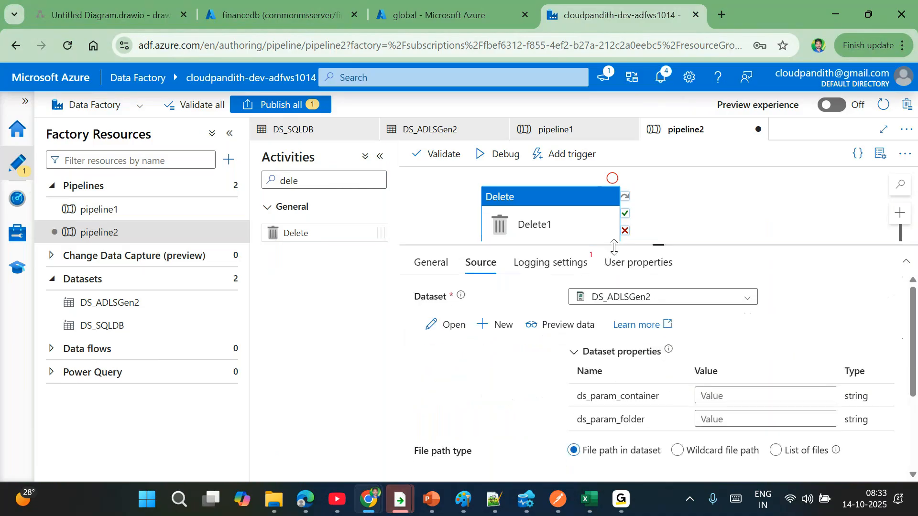
pyautogui.click(719, 395)
pyautogui.write('g')
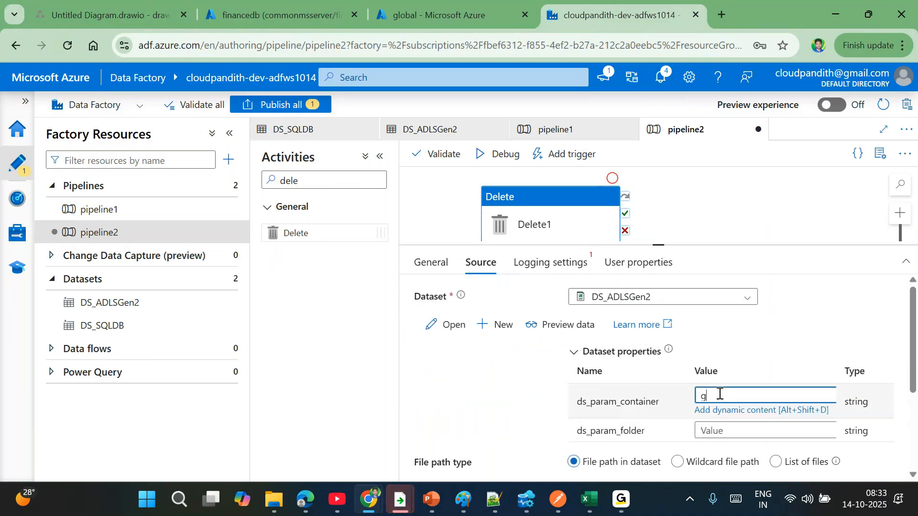
pyautogui.write('lobal')
pyautogui.click(712, 430)
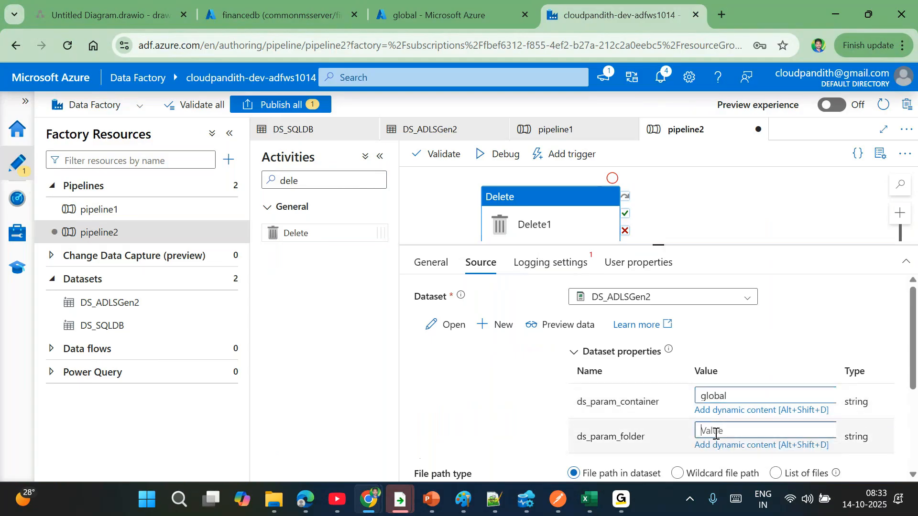
pyautogui.write('india/bronze')
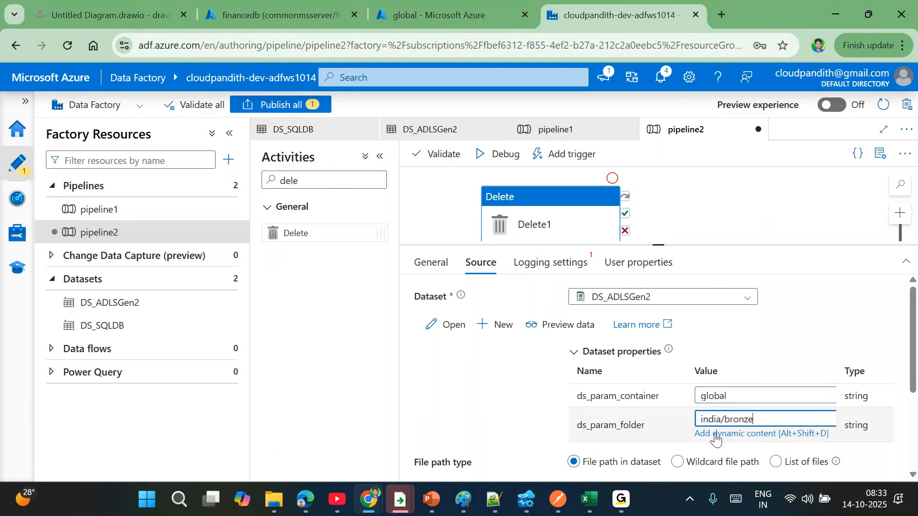
pyautogui.write('/financedb/dept')
# - Use a wildcard file name '*' and begin setting last-modified start and end times
pyautogui.scroll(-2, 715, 438)
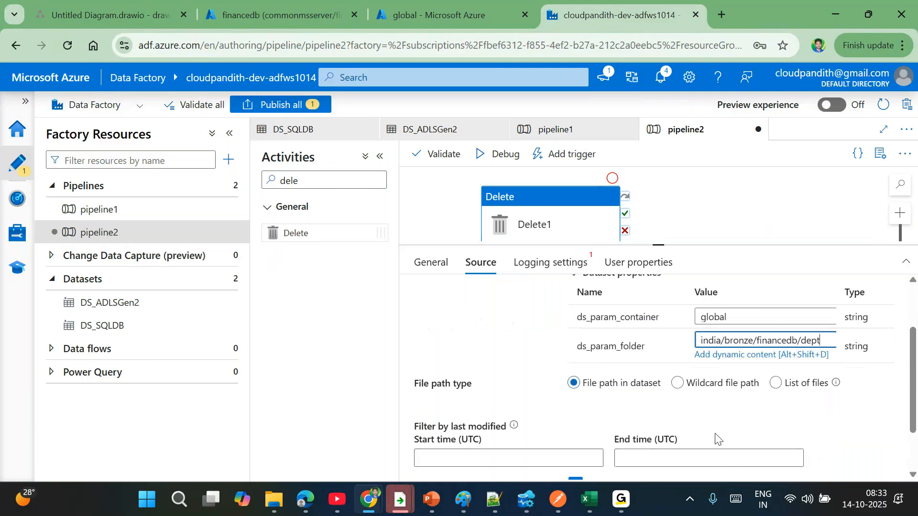
pyautogui.click(678, 383)
pyautogui.click(673, 400)
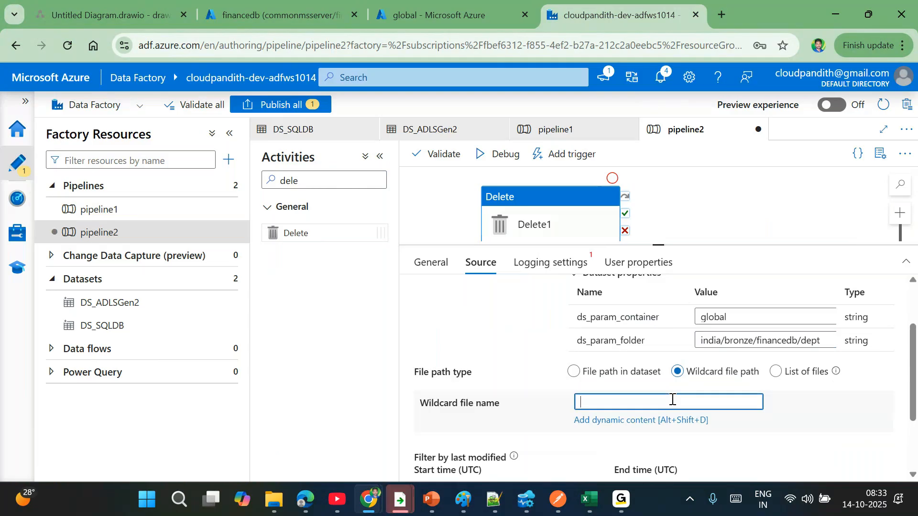
pyautogui.write('*')
pyautogui.scroll(-1, 683, 411)
pyautogui.click(549, 434)
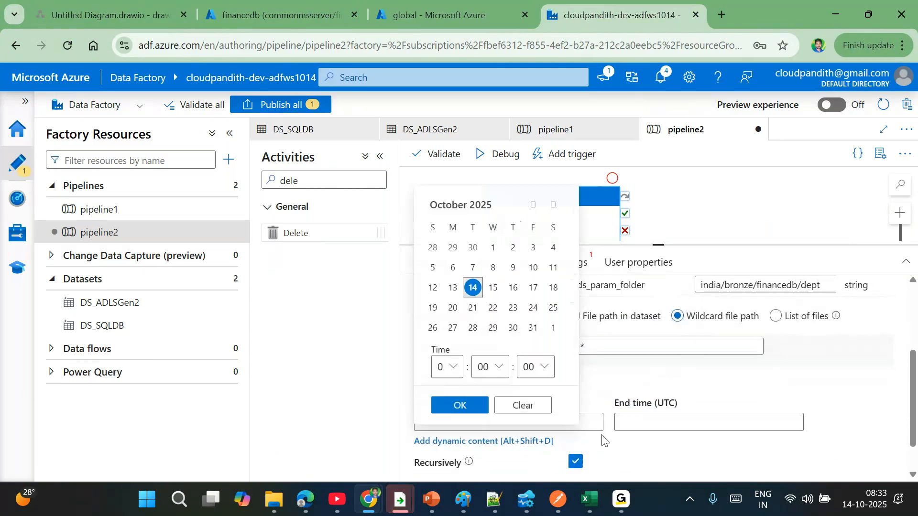
pyautogui.click(656, 425)
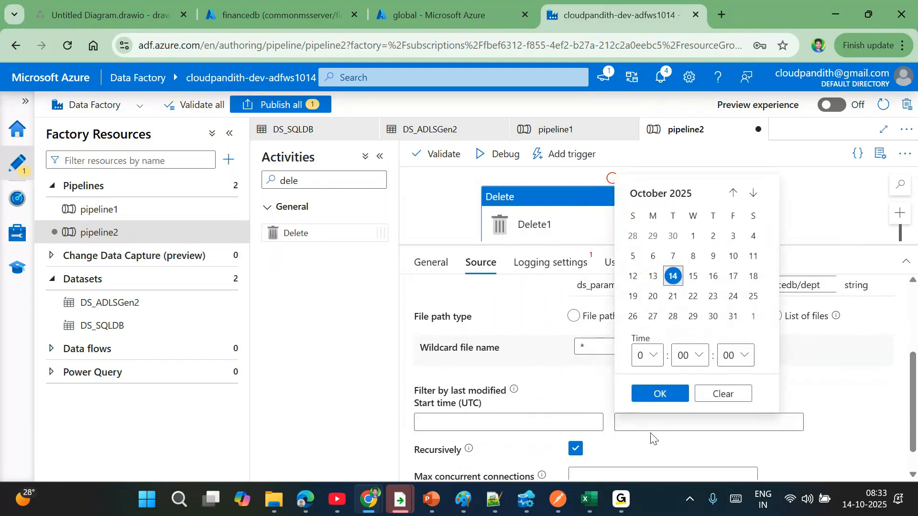
pyautogui.click(644, 442)
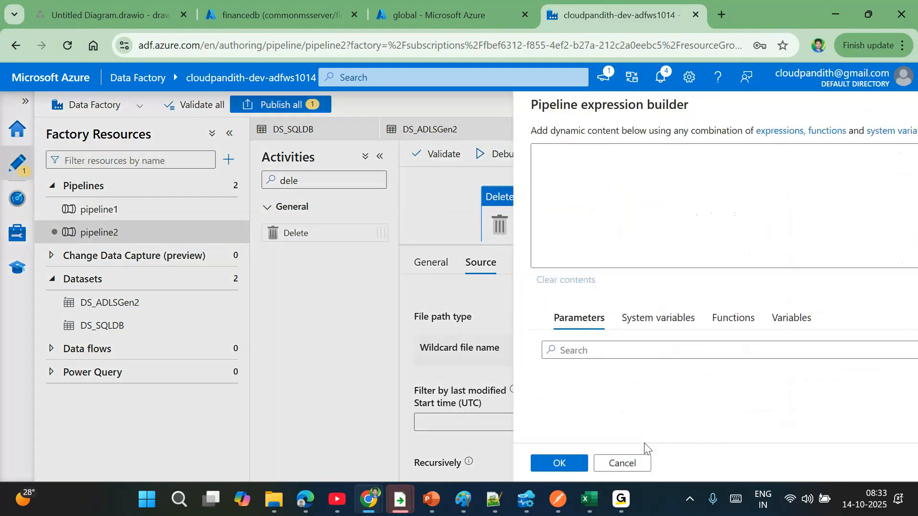
pyautogui.write('@addMi')
pyautogui.press('Tab')
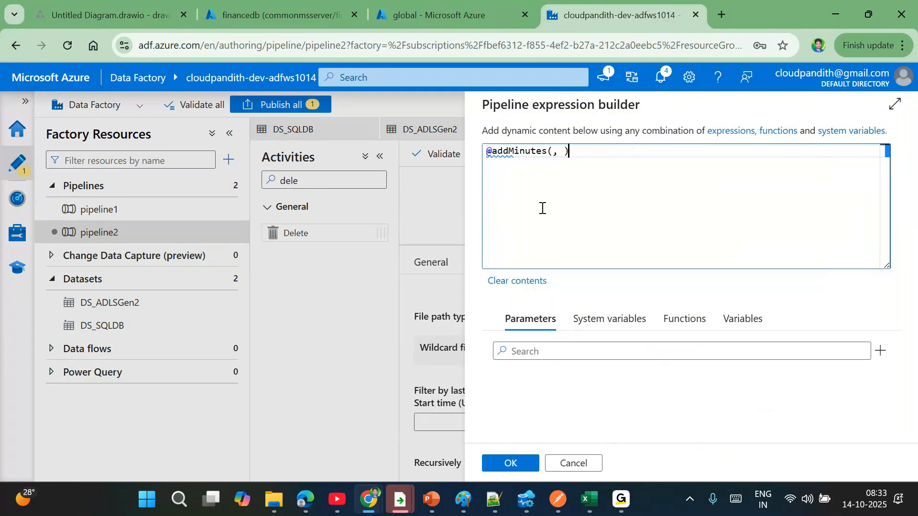
pyautogui.press('Left')
pyautogui.write('utcn')
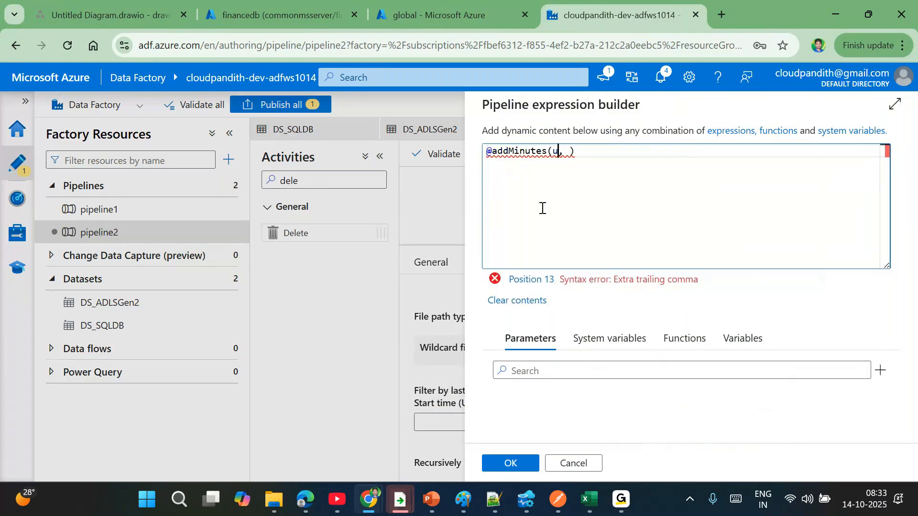
pyautogui.write('ow()')
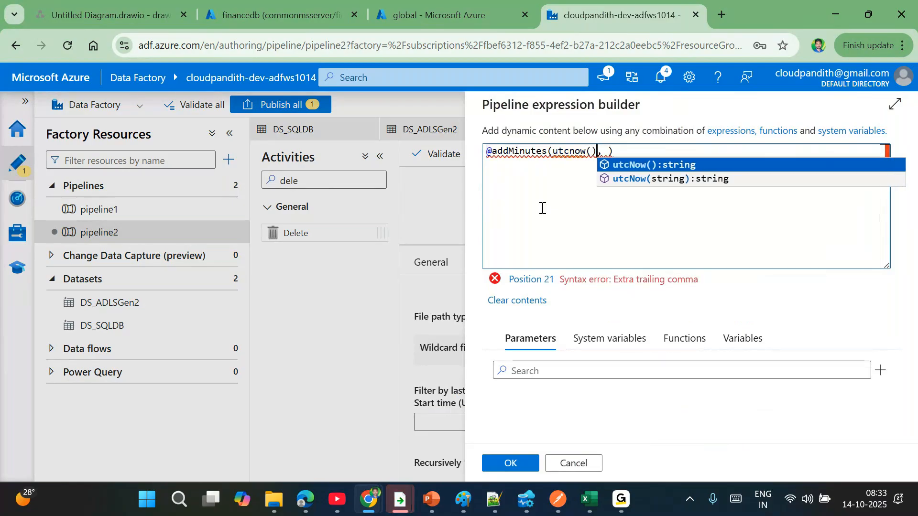
pyautogui.press('Right')
pyautogui.press('Right')
pyautogui.write('-')
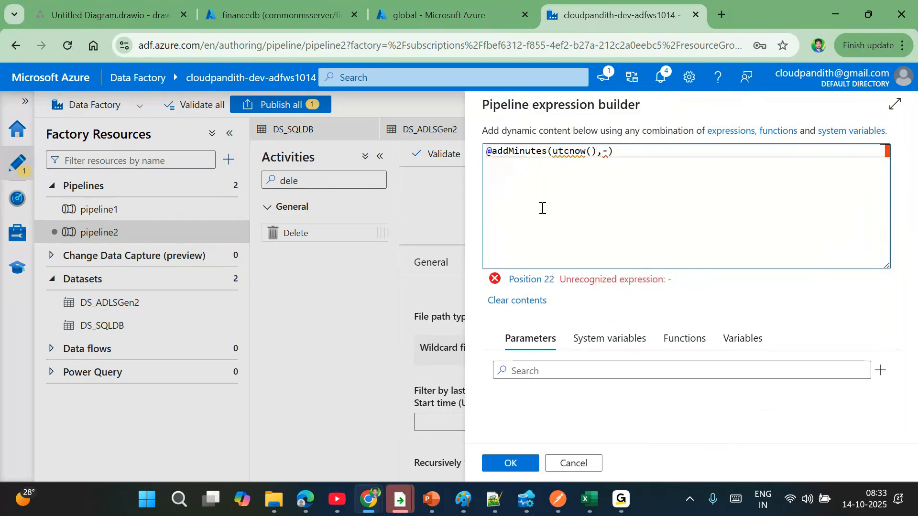
pyautogui.write('5')
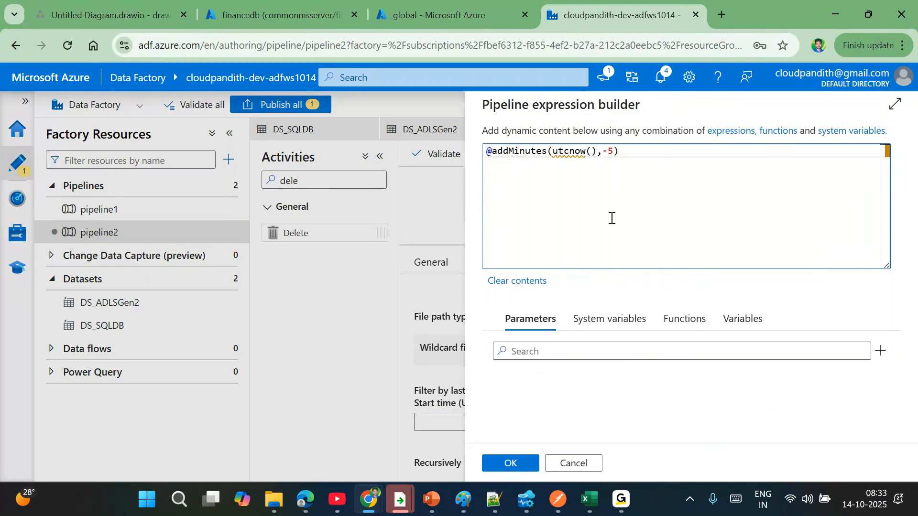
pyautogui.moveTo(556, 153)
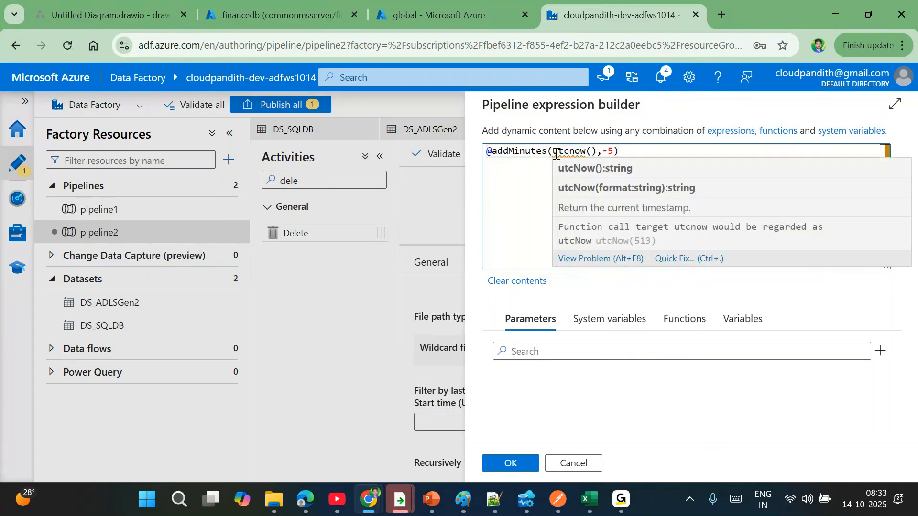
pyautogui.hotkey('ctrl', 'a')
pyautogui.click(657, 162)
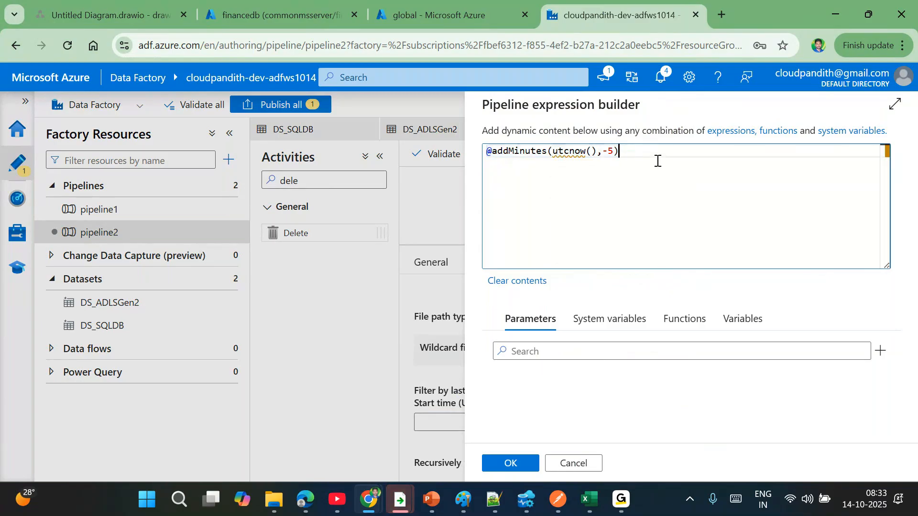
pyautogui.click(514, 461)
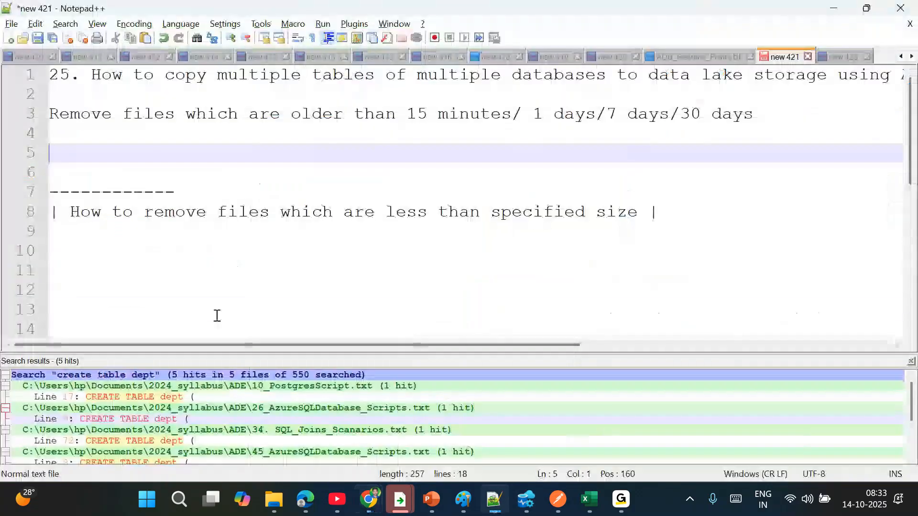
pyautogui.hotkey('alt', 'Tab')
pyautogui.click(212, 313)
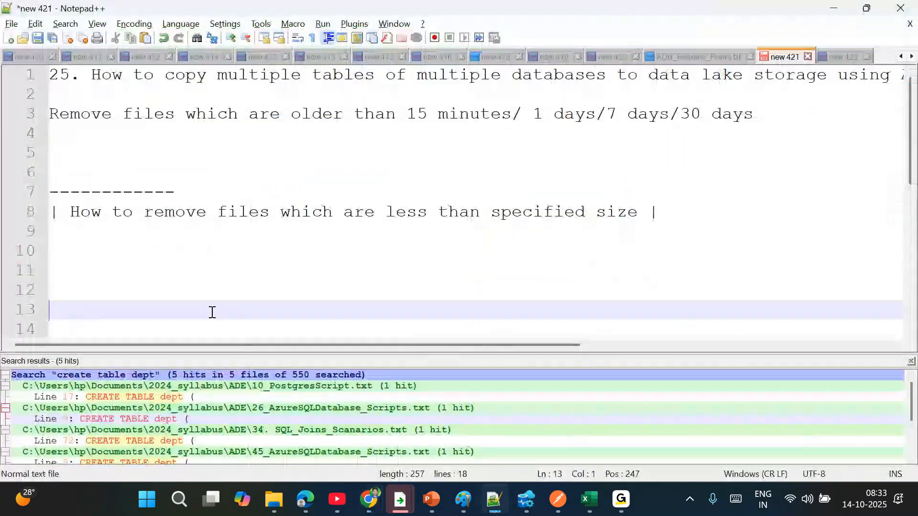
pyautogui.write('199')
pyautogui.press('BackSpace')
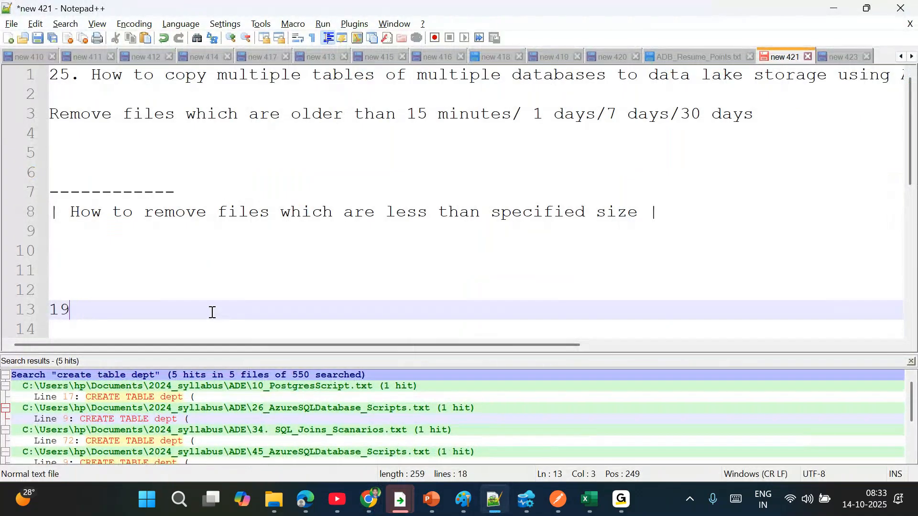
pyautogui.write('00-01-01 00:00:00 ---')
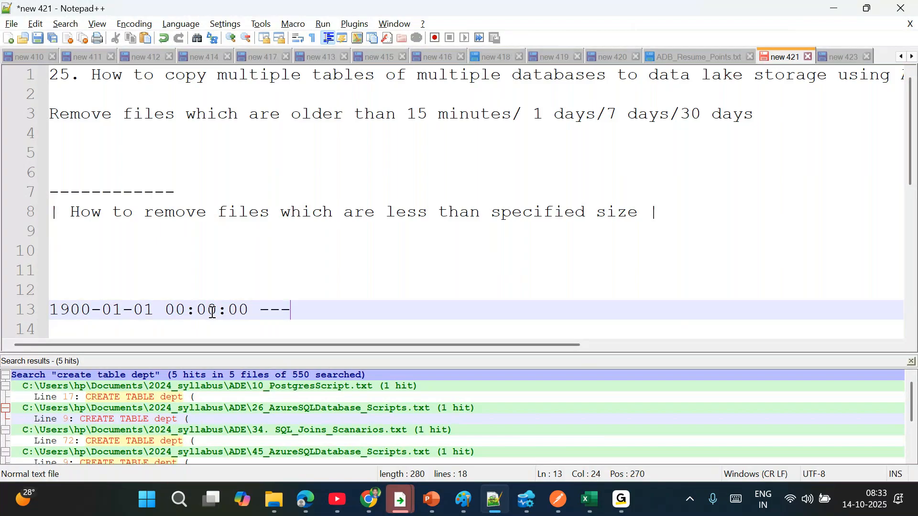
pyautogui.write('>')
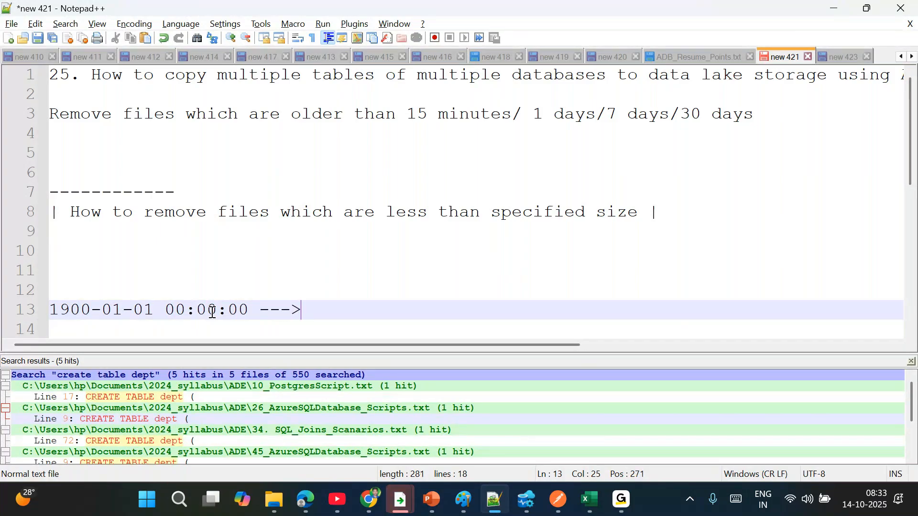
pyautogui.hotkey('alt', 'Tab')
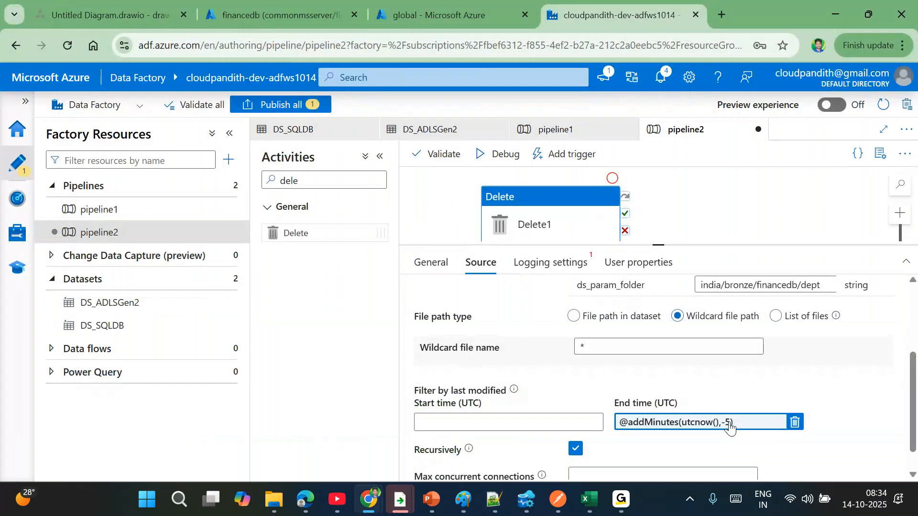
pyautogui.hotkey('alt', 'Tab')
pyautogui.write('8:34')
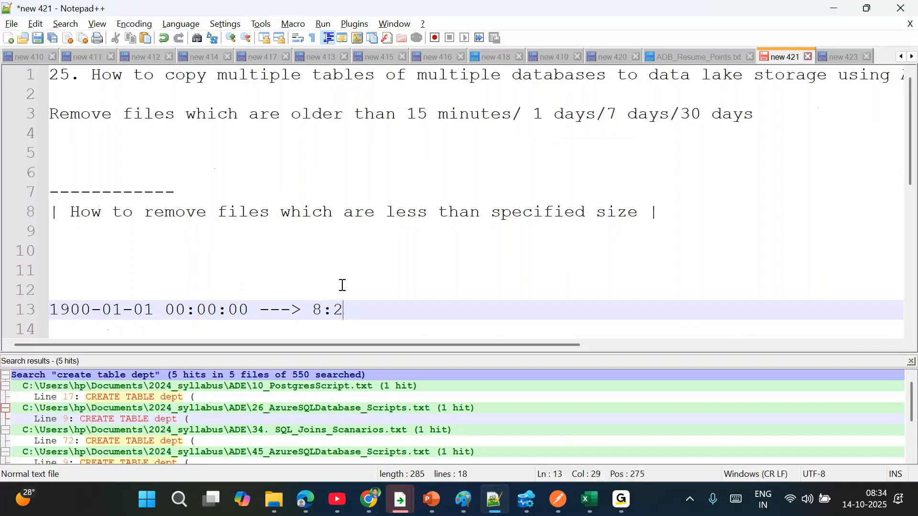
pyautogui.write('9')
pyautogui.press('Home')
pyautogui.click(311, 310)
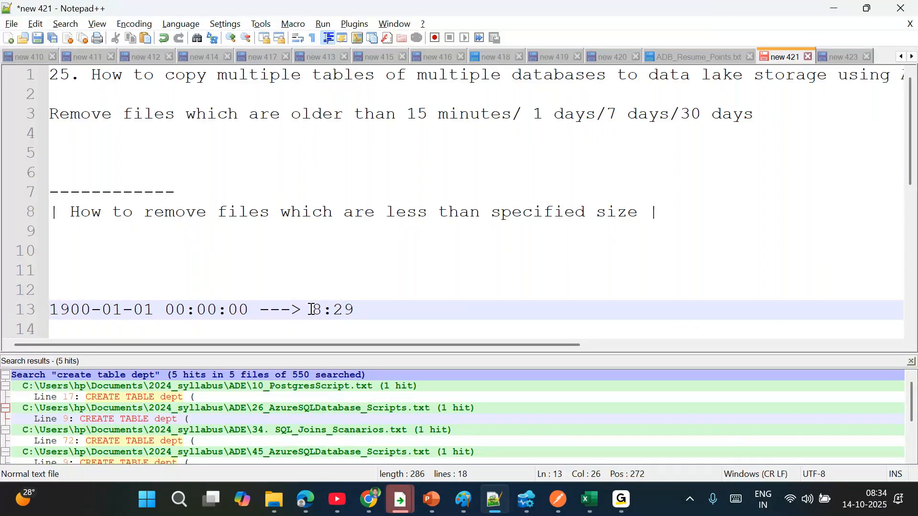
pyautogui.write('2025-10-1')
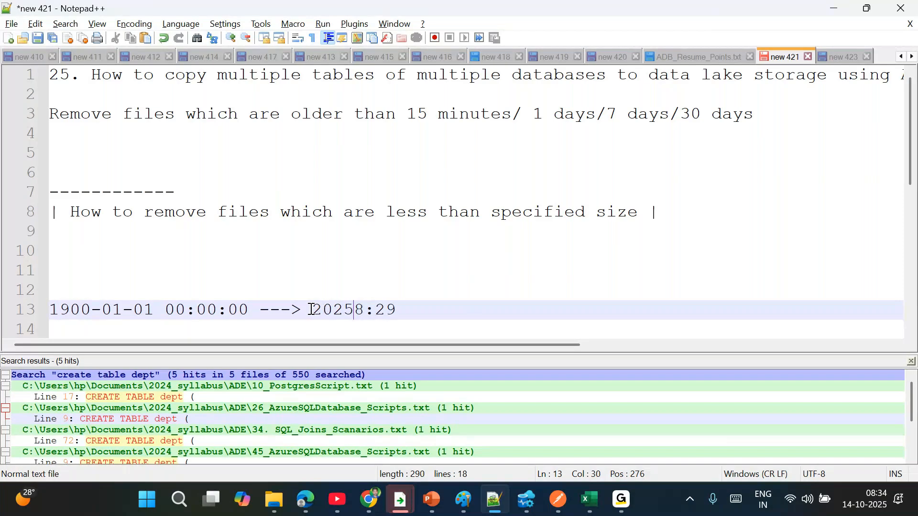
pyautogui.write('4 ')
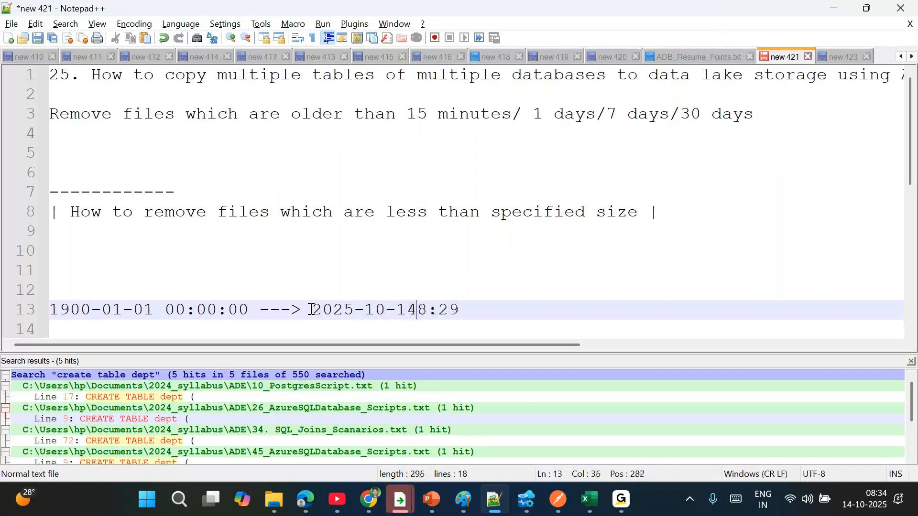
pyautogui.write('0')
pyautogui.press('End')
pyautogui.write(':00')
pyautogui.moveTo(248, 312); pyautogui.dragTo(50, 310)
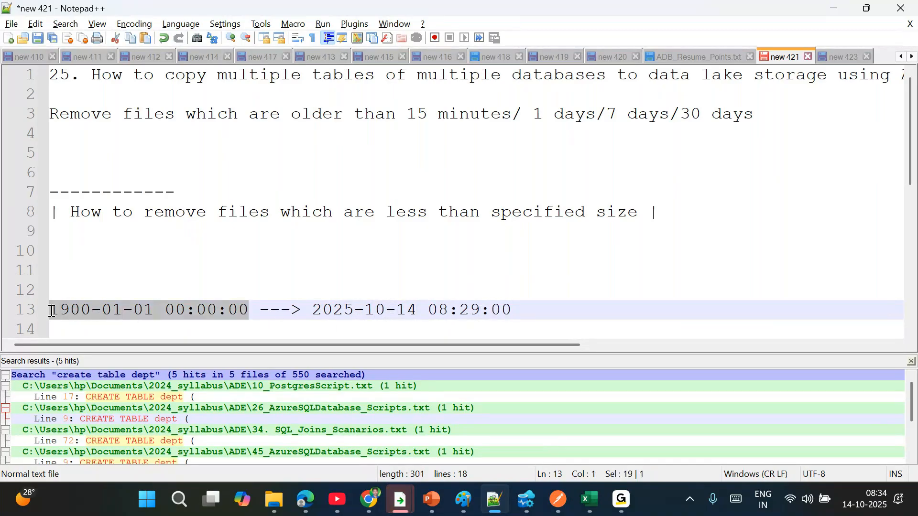
pyautogui.moveTo(533, 310); pyautogui.dragTo(312, 310)
pyautogui.moveTo(154, 310); pyautogui.dragTo(375, 309)
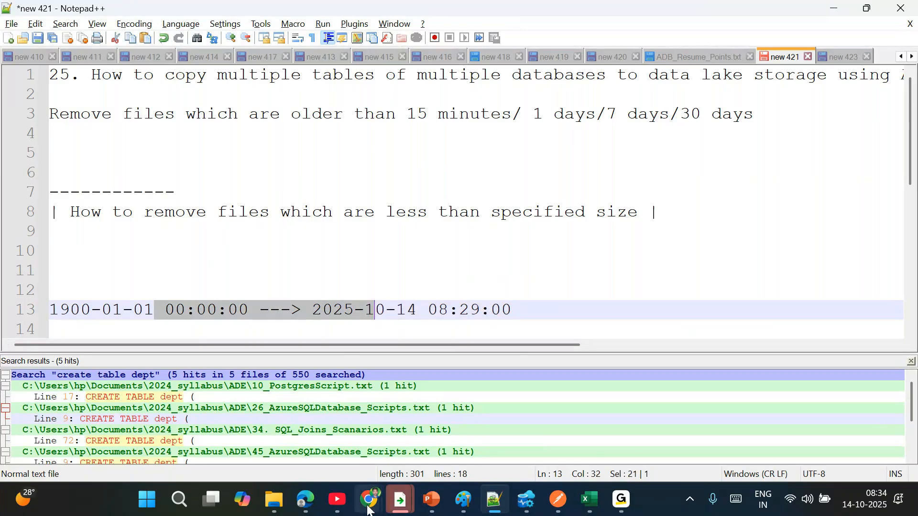
pyautogui.moveTo(369, 500)
pyautogui.click(215, 426)
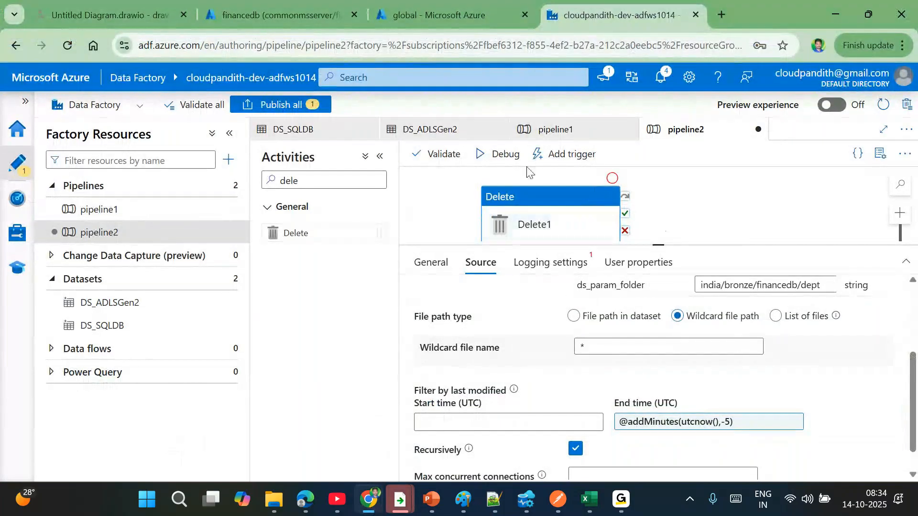
# - Debug pipeline2 and refresh the Output until the run shows Succeeded
pyautogui.click(500, 153)
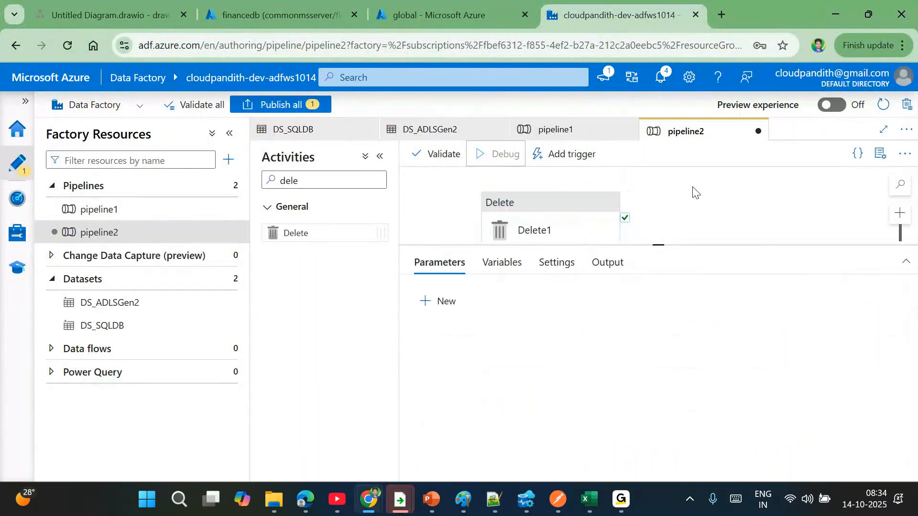
pyautogui.click(606, 308)
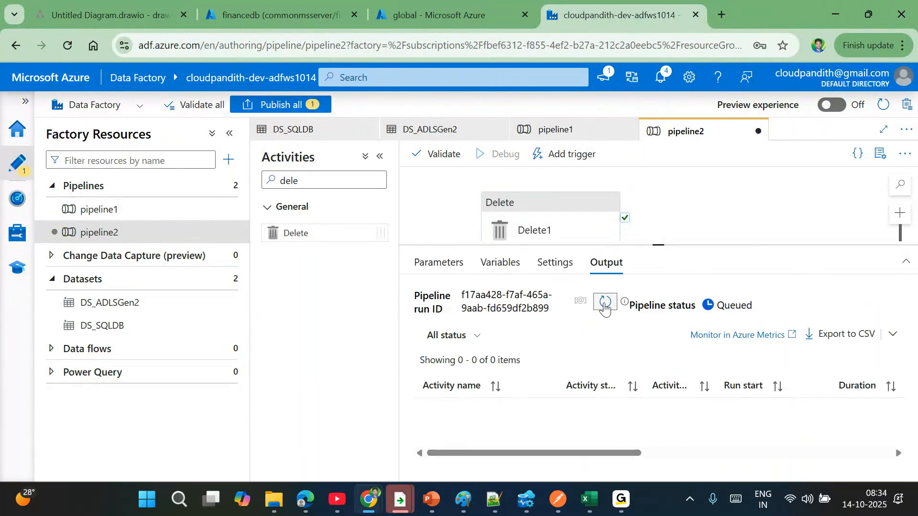
pyautogui.click(543, 217)
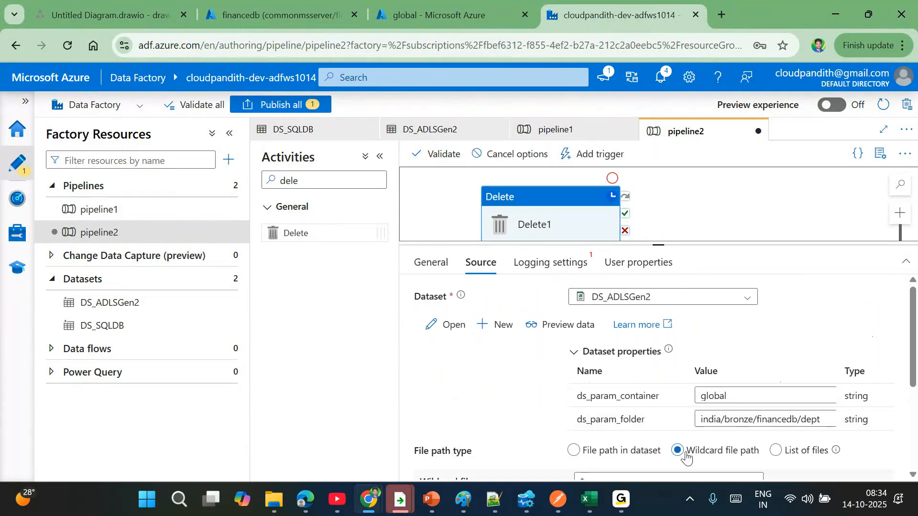
pyautogui.scroll(-3, 698, 431)
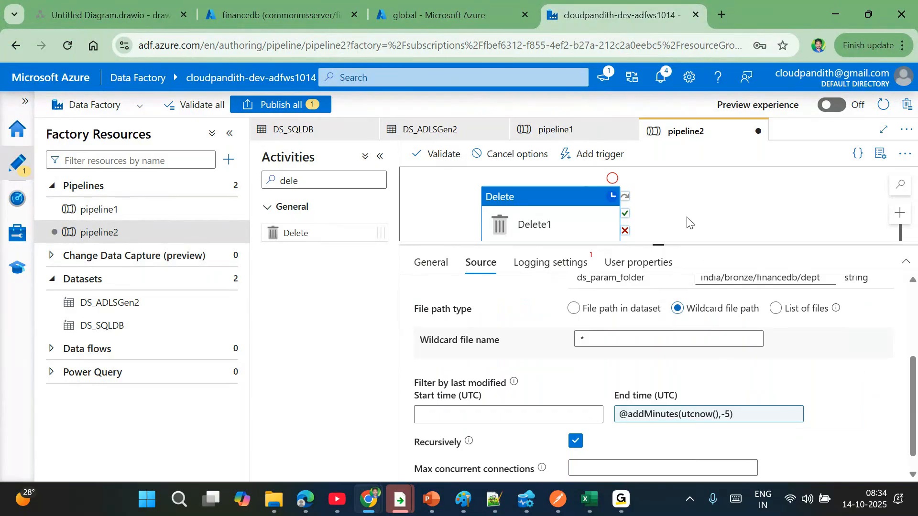
pyautogui.click(687, 222)
pyautogui.click(605, 302)
pyautogui.click(611, 302)
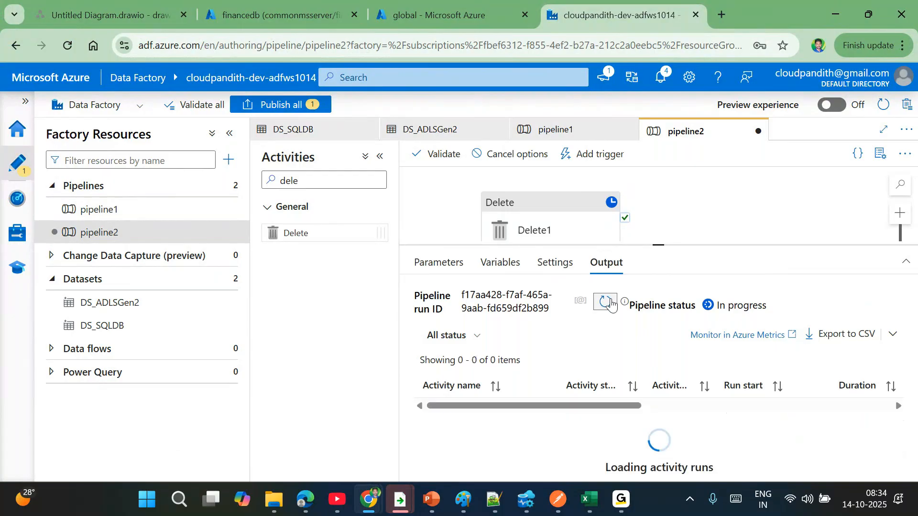
pyautogui.click(611, 302)
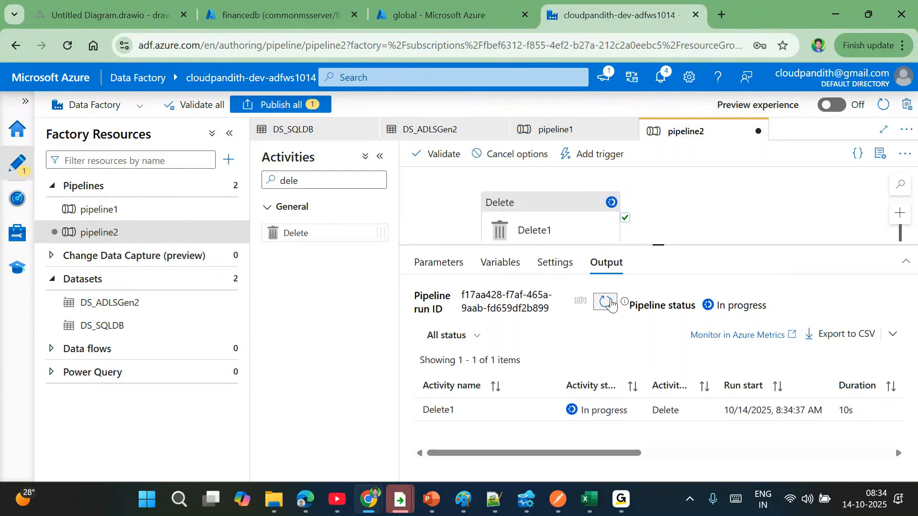
pyautogui.click(611, 302)
pyautogui.click(609, 305)
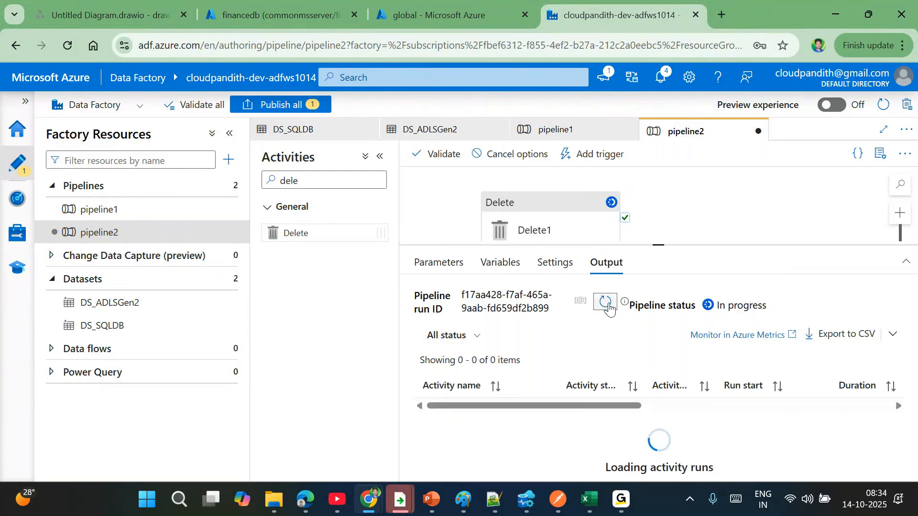
pyautogui.click(609, 305)
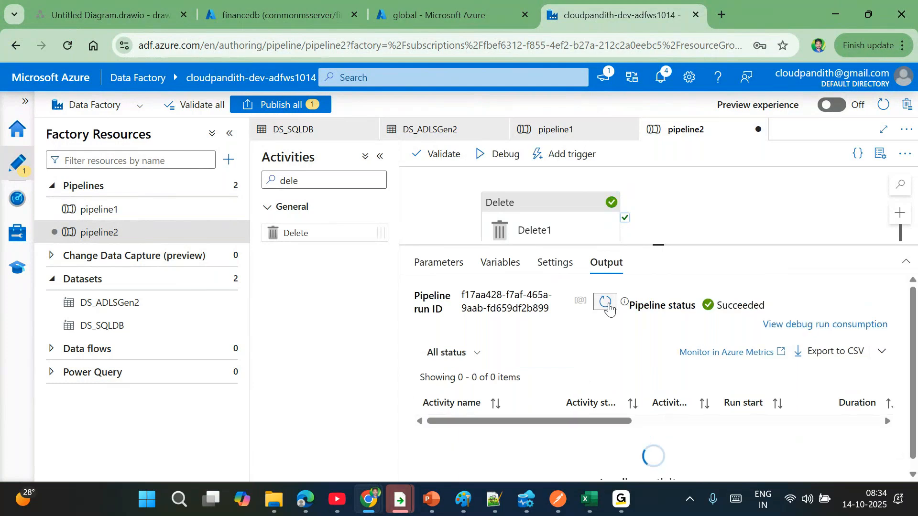
# - Confirm Delete1's output shows filesDeleted 1, then refresh the dept folder to verify
pyautogui.click(545, 410)
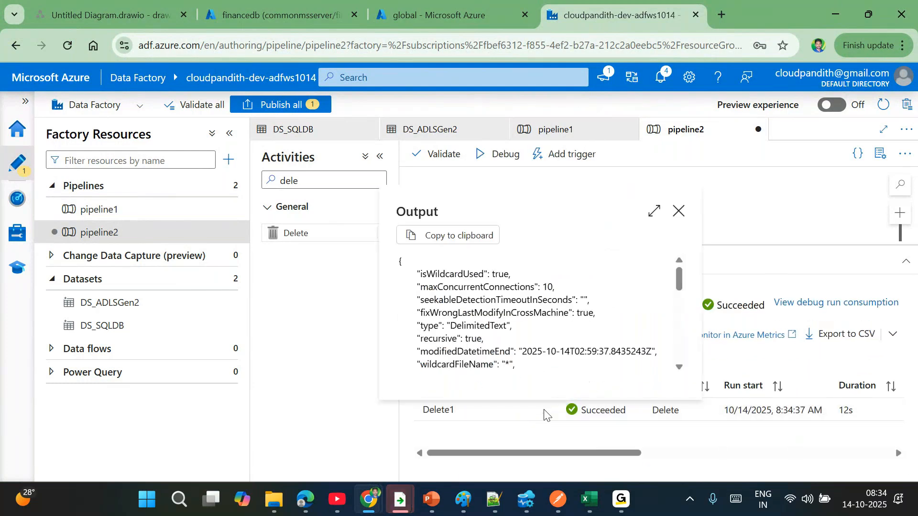
pyautogui.scroll(1, 518, 341)
pyautogui.scroll(-4, 519, 342)
pyautogui.moveTo(416, 345); pyautogui.dragTo(485, 348)
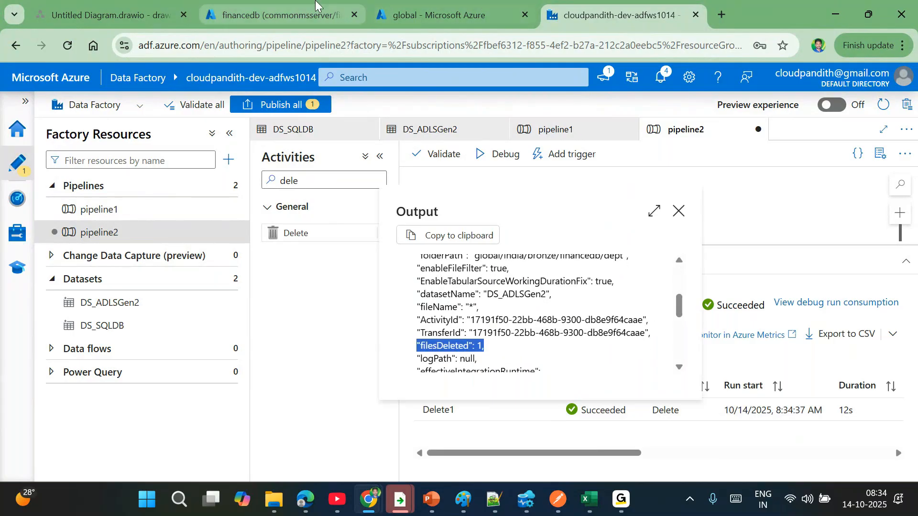
pyautogui.click(459, 11)
pyautogui.click(342, 165)
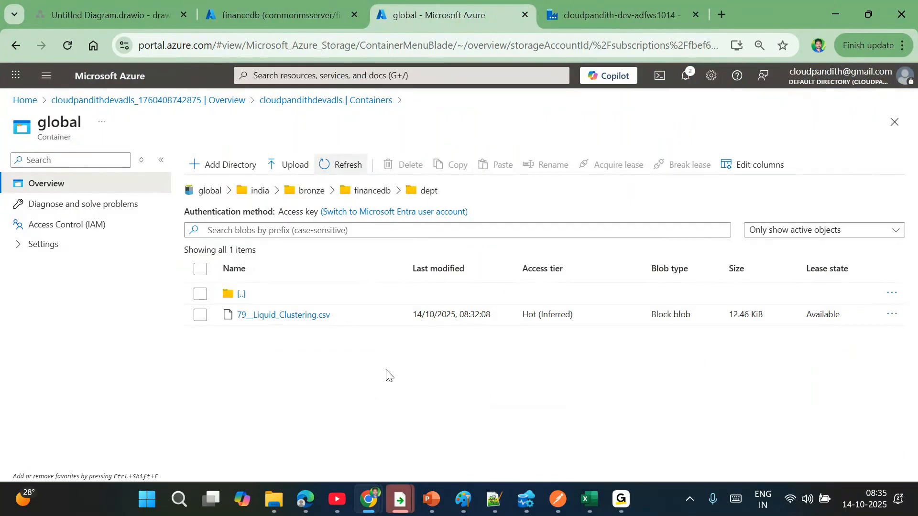
# - Close the output popup and inspect Delete1's input modifiedDatetimeEnd timestamp (T02:59:37.5)
pyautogui.click(617, 15)
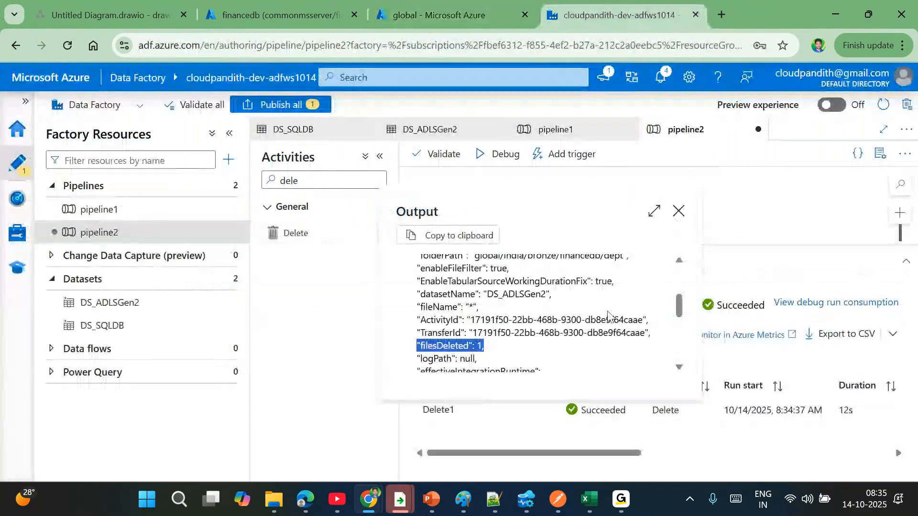
pyautogui.scroll(5, 524, 327)
pyautogui.click(542, 469)
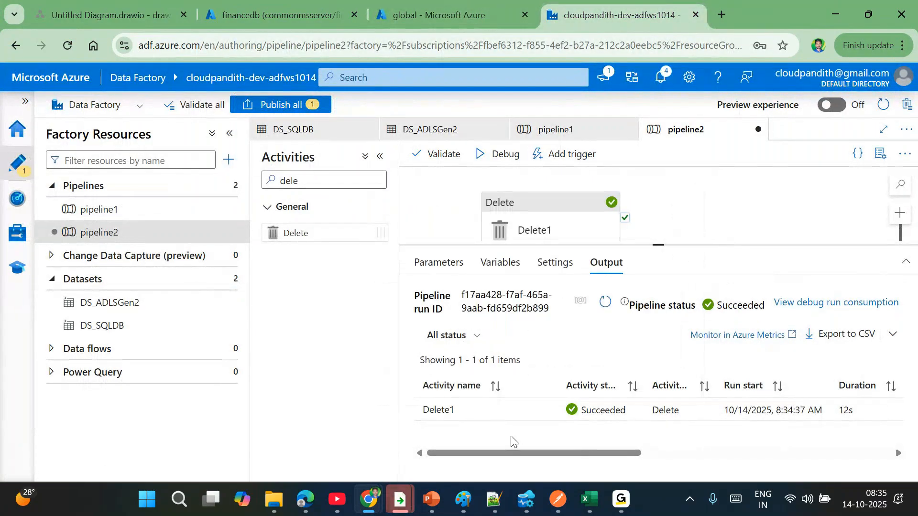
pyautogui.click(522, 411)
pyautogui.scroll(-10, 505, 343)
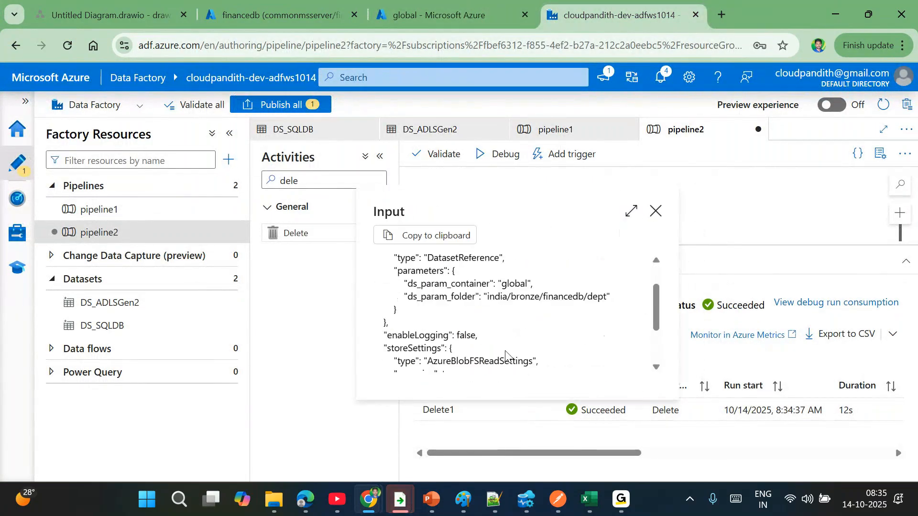
pyautogui.moveTo(504, 324); pyautogui.dragTo(631, 326)
pyautogui.doubleClick(587, 325)
pyautogui.moveTo(547, 324); pyautogui.dragTo(595, 326)
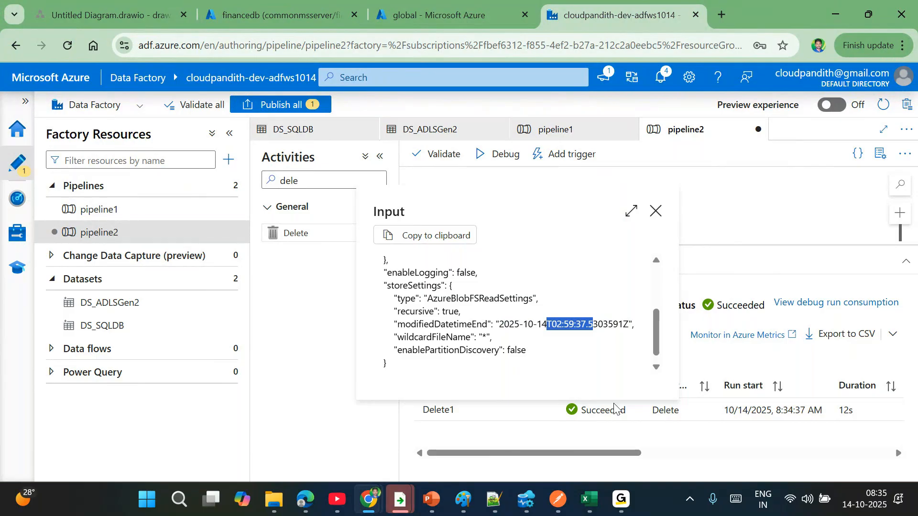
pyautogui.click(541, 426)
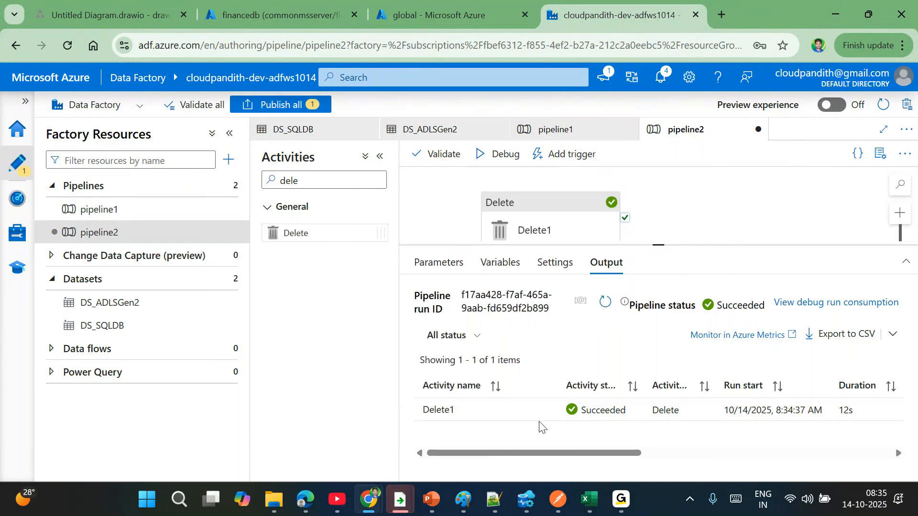
# - Trial-edit Delete1's End time expression to addDays(utcnow(),-7)
pyautogui.click(578, 224)
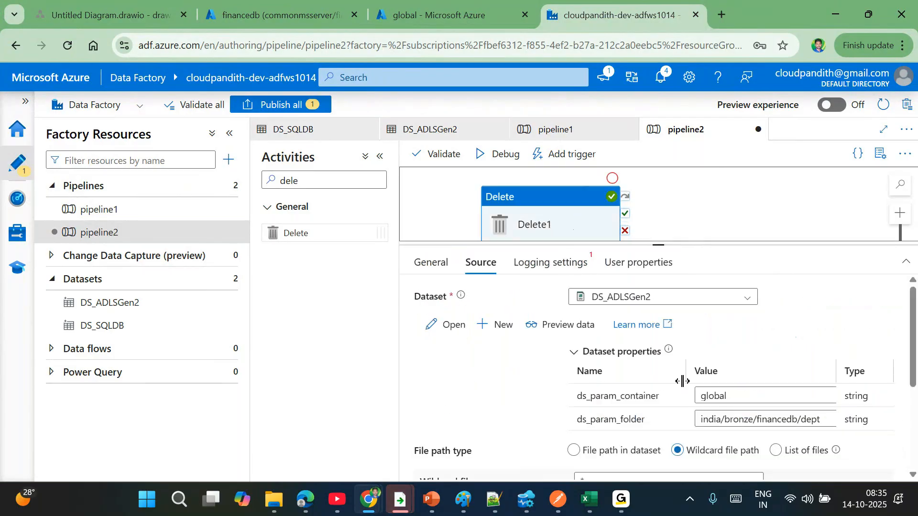
pyautogui.scroll(-3, 682, 379)
pyautogui.click(730, 414)
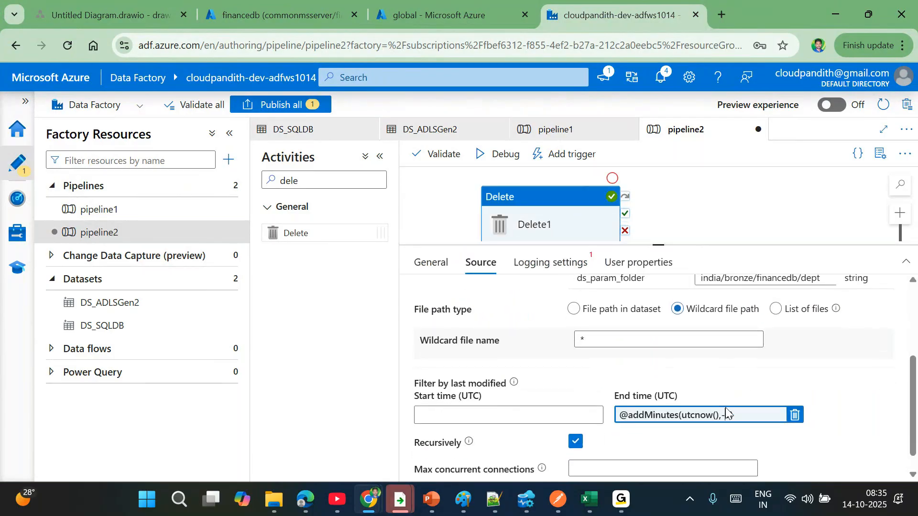
pyautogui.doubleClick(519, 151)
pyautogui.write('addD')
pyautogui.press('Return')
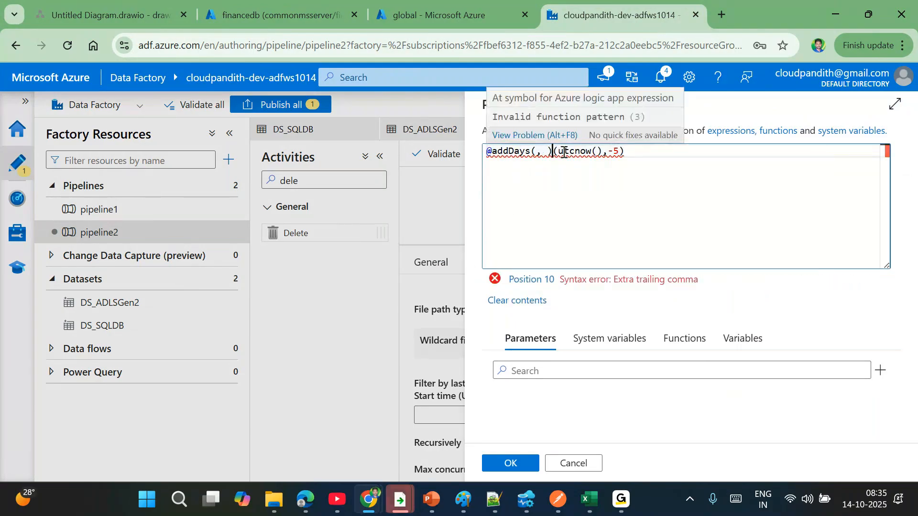
pyautogui.press('BackSpace')
pyautogui.press('BackSpace')
pyautogui.press('BackSpace')
pyautogui.press('BackSpace')
pyautogui.click(596, 152)
pyautogui.press('BackSpace')
pyautogui.write('7')
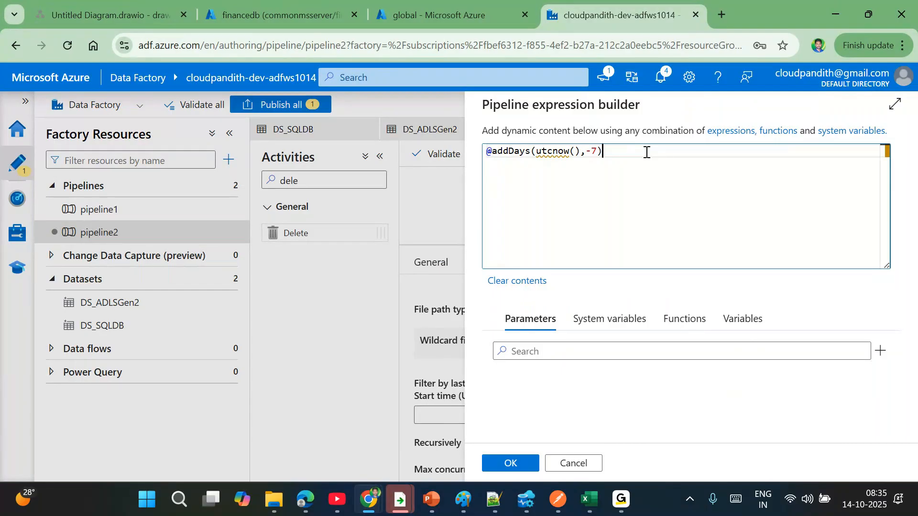
# - Try a -30 day offset, discard the edits, and highlight the day periods in the notes
pyautogui.press('BackSpace')
pyautogui.write('30')
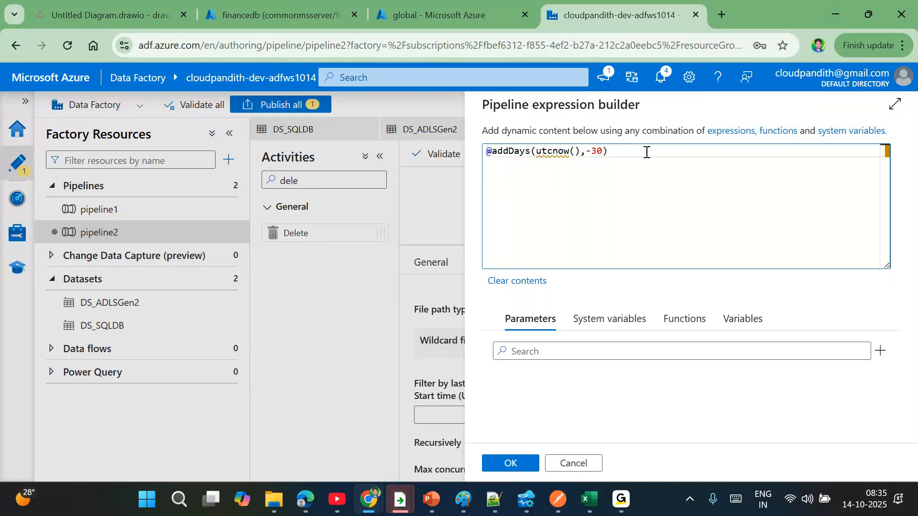
pyautogui.doubleClick(598, 152)
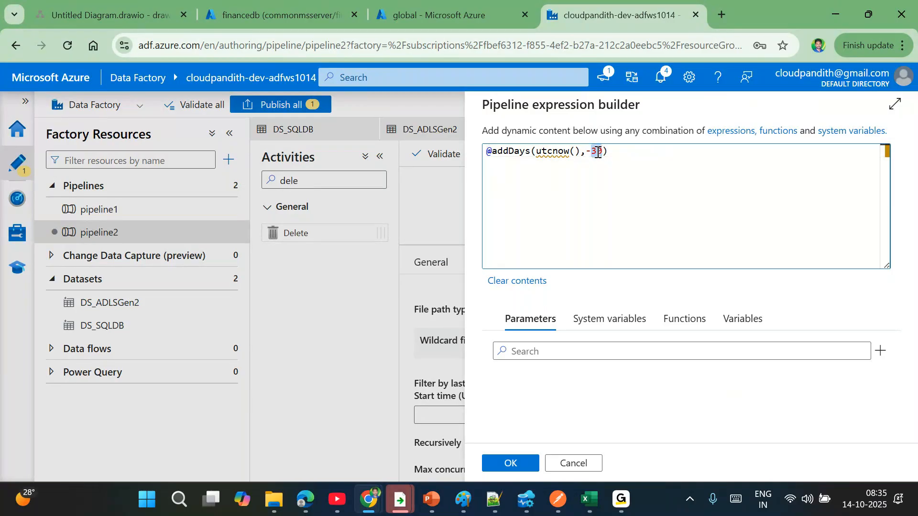
pyautogui.click(575, 464)
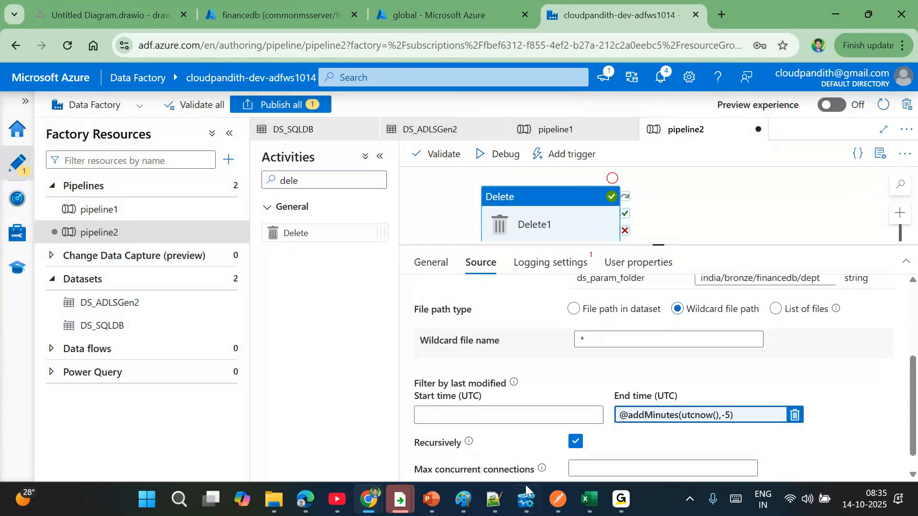
pyautogui.click(494, 500)
pyautogui.moveTo(544, 117); pyautogui.dragTo(732, 117)
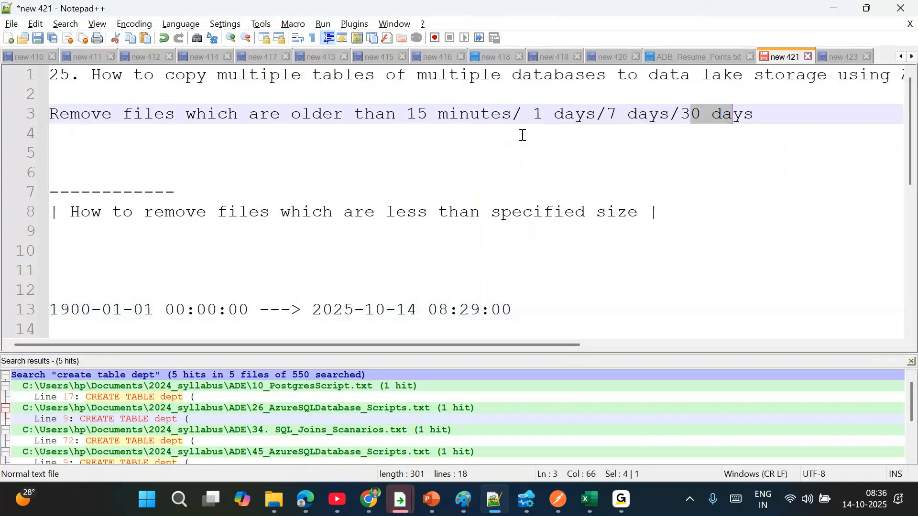
# - Reopen the End time expression to check the -5 offset and close it unchanged
pyautogui.hotkey('alt', 'Tab')
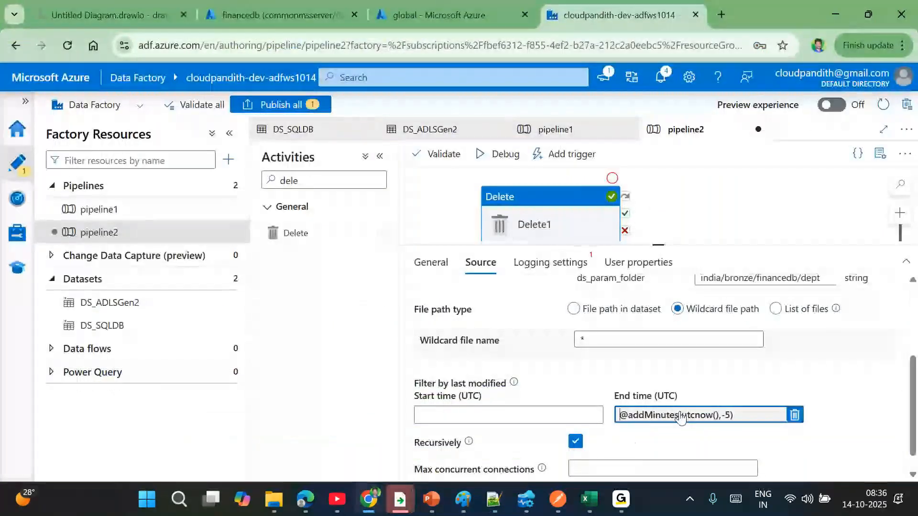
pyautogui.click(629, 440)
pyautogui.click(613, 152)
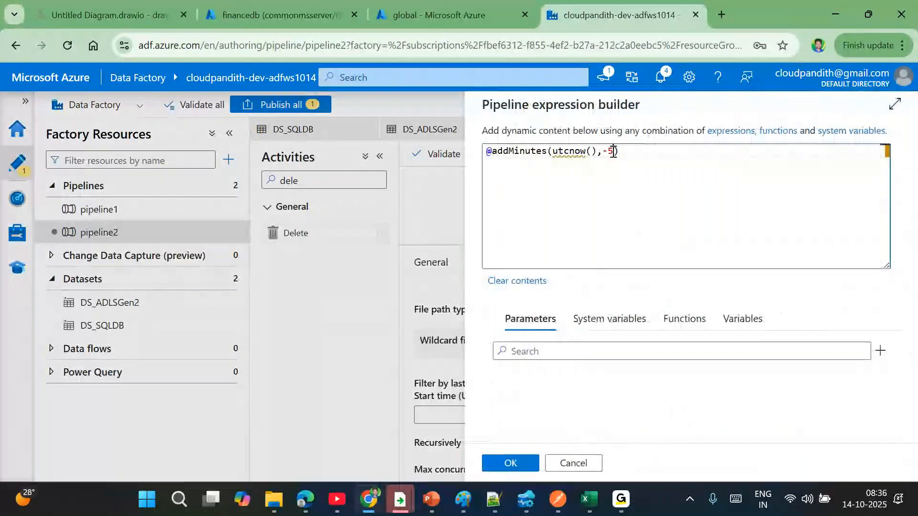
pyautogui.click(590, 462)
# - Delete the empty line 2 from the Notepad++ notes
pyautogui.click(496, 498)
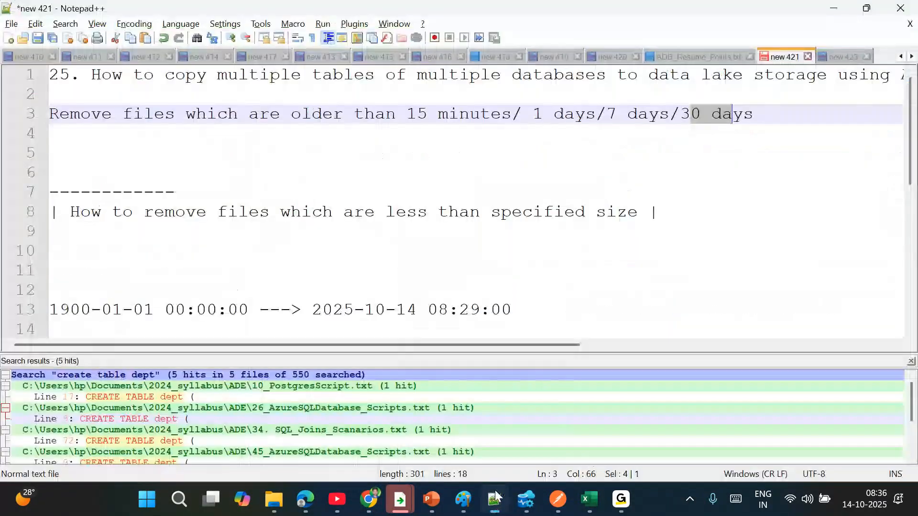
pyautogui.click(775, 118)
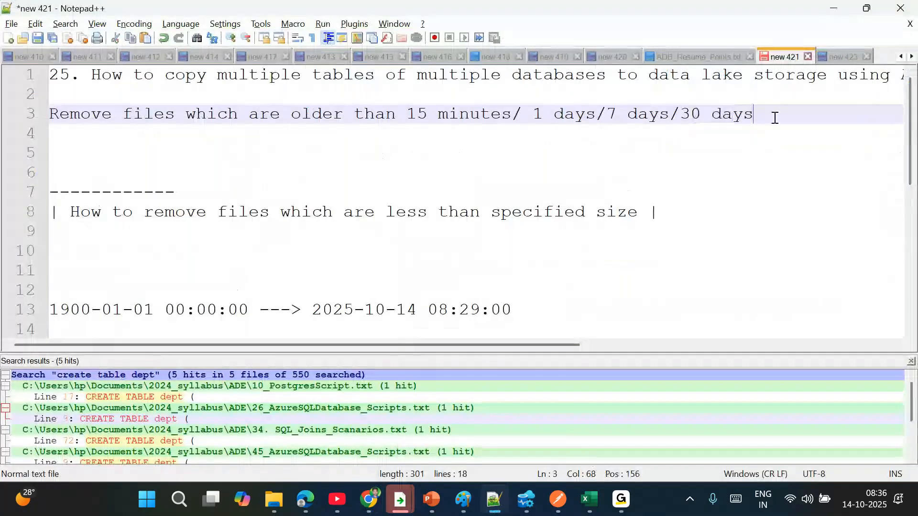
pyautogui.moveTo(775, 118); pyautogui.dragTo(353, 96)
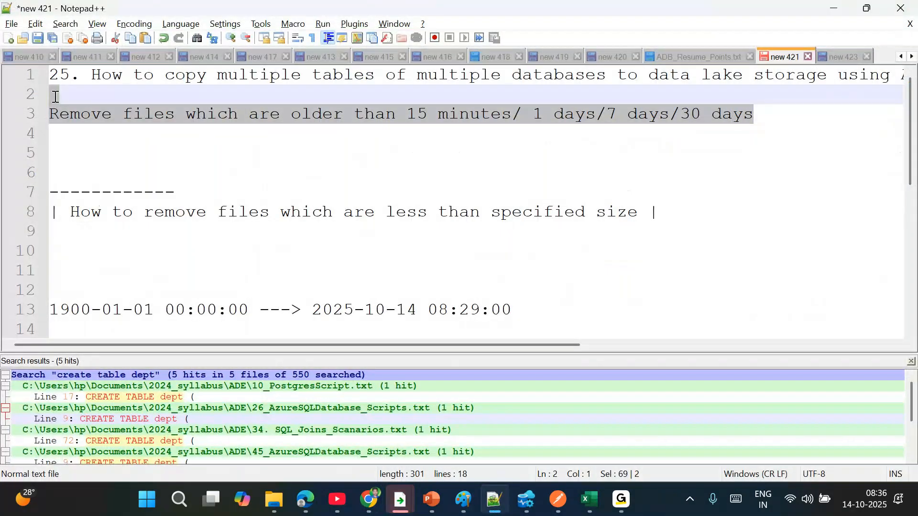
pyautogui.click(51, 112)
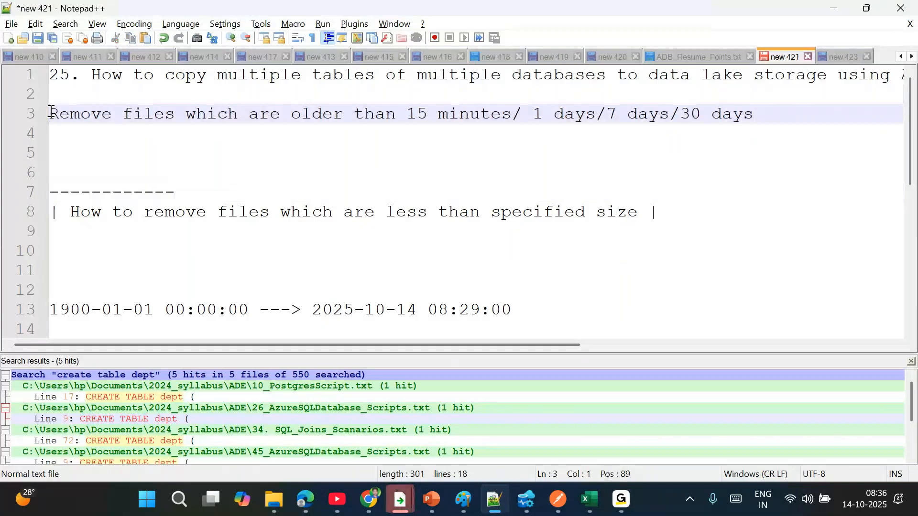
pyautogui.press('BackSpace')
pyautogui.click(144, 162)
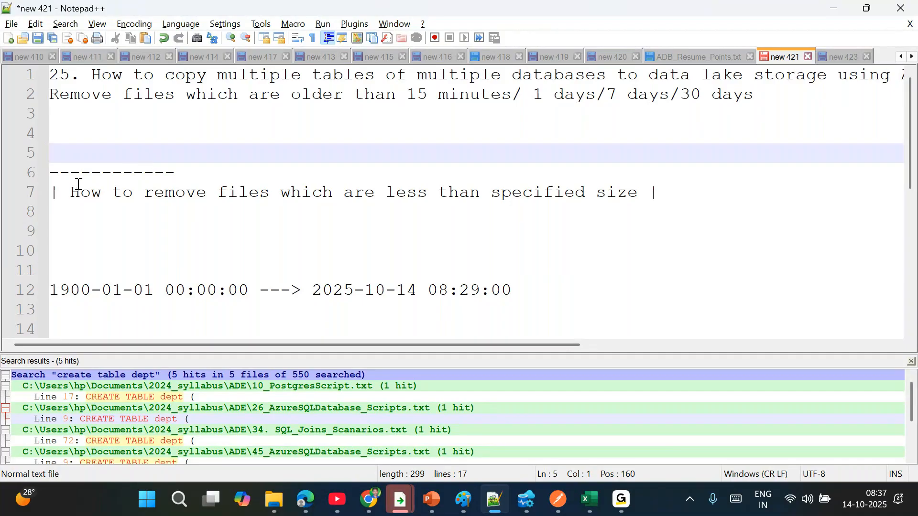
pyautogui.write('out')
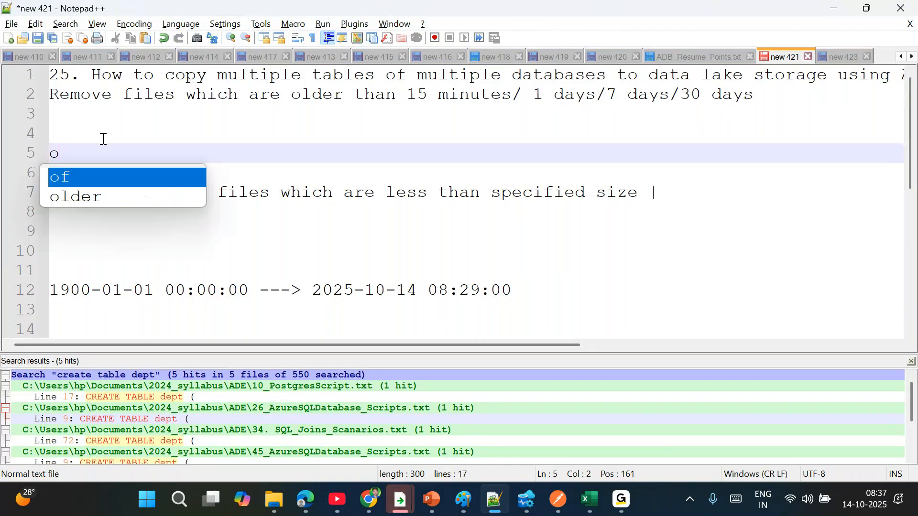
pyautogui.hotkey('shift', 'Home')
pyautogui.press('BackSpace')
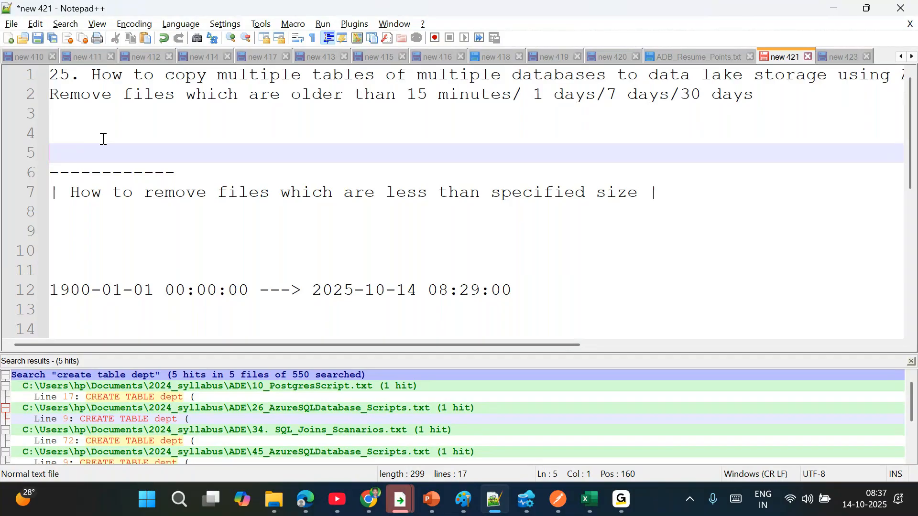
pyautogui.click(119, 64)
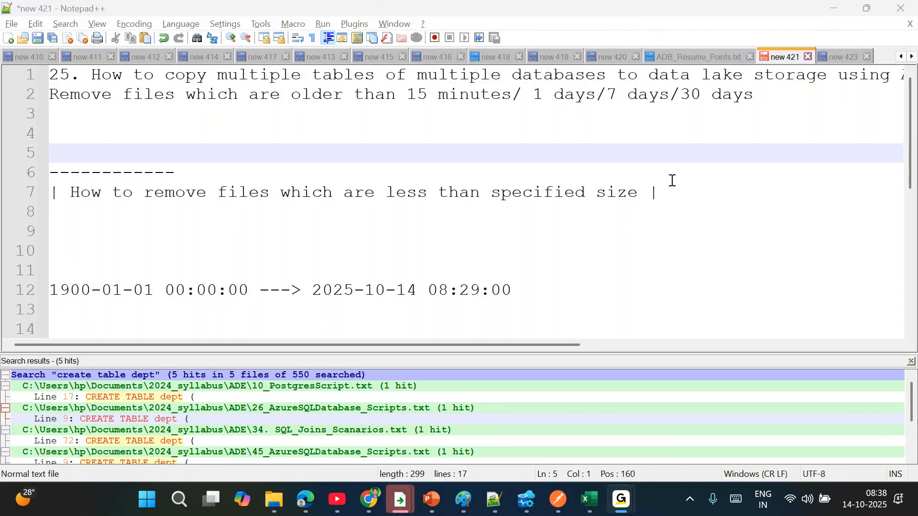
# - Type '6-8AM IST' and '6-7PM IST' on new lines after line 8, fixing the OST typo
pyautogui.moveTo(672, 192); pyautogui.dragTo(11, 56)
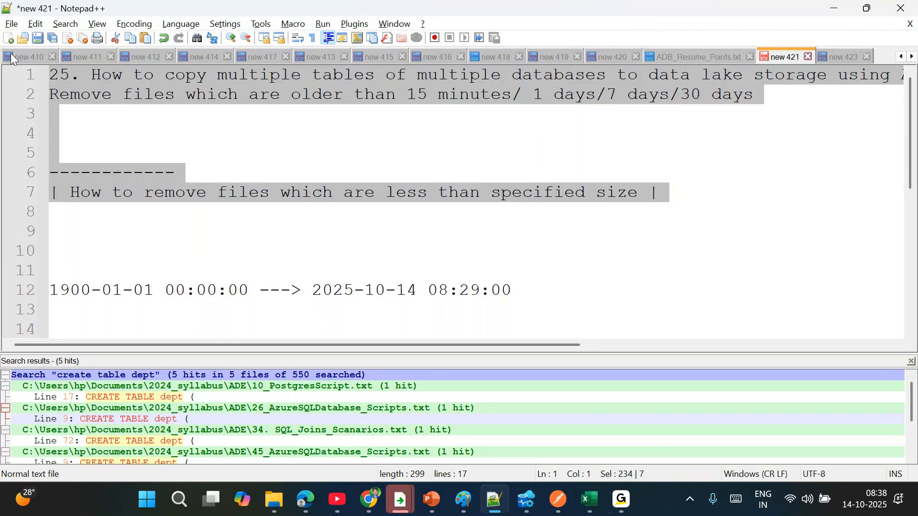
pyautogui.click(365, 146)
pyautogui.click(89, 219)
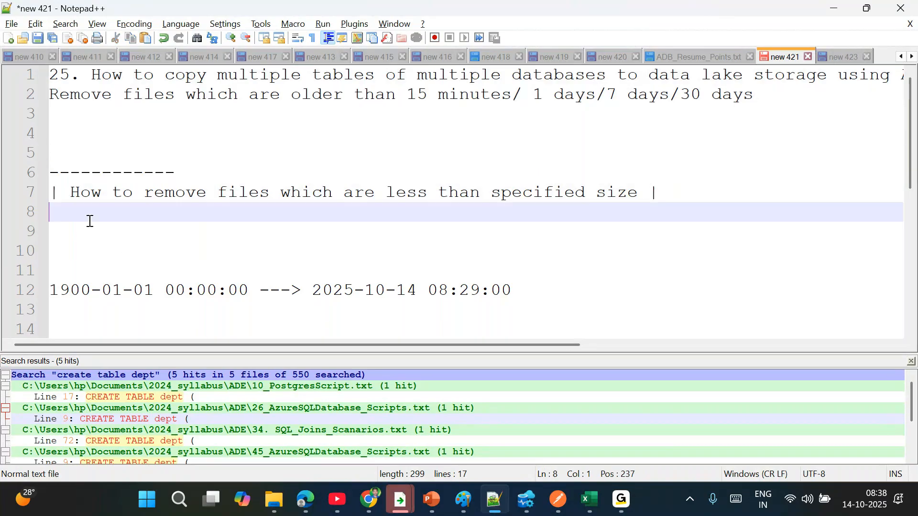
pyautogui.press('Return')
pyautogui.press('Return')
pyautogui.write('6-8AM IST')
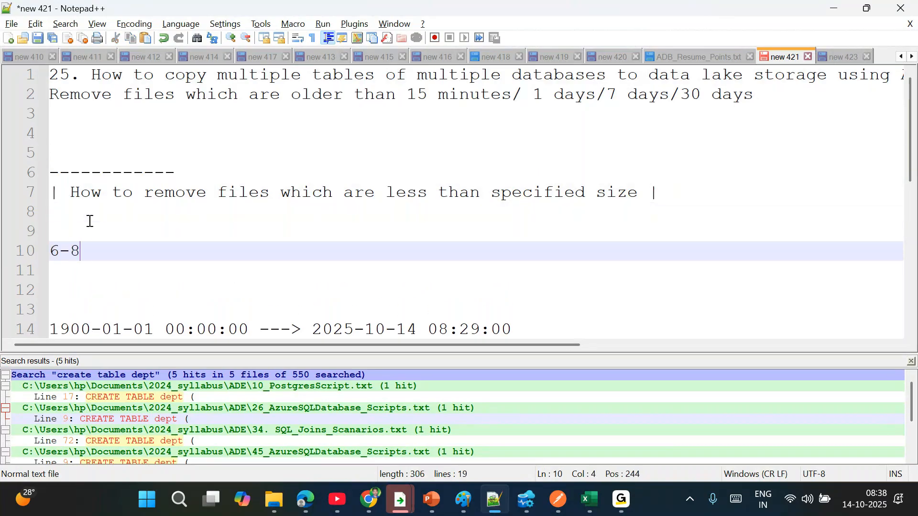
pyautogui.press('Return')
pyautogui.press('Return')
pyautogui.write('6-')
pyautogui.write('M OST')
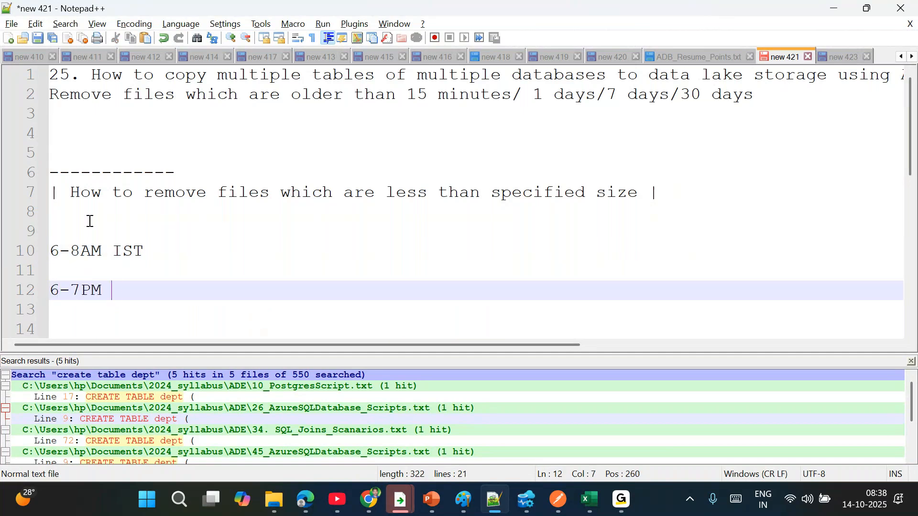
pyautogui.press('BackSpace')
pyautogui.press('BackSpace')
pyautogui.press('BackSpace')
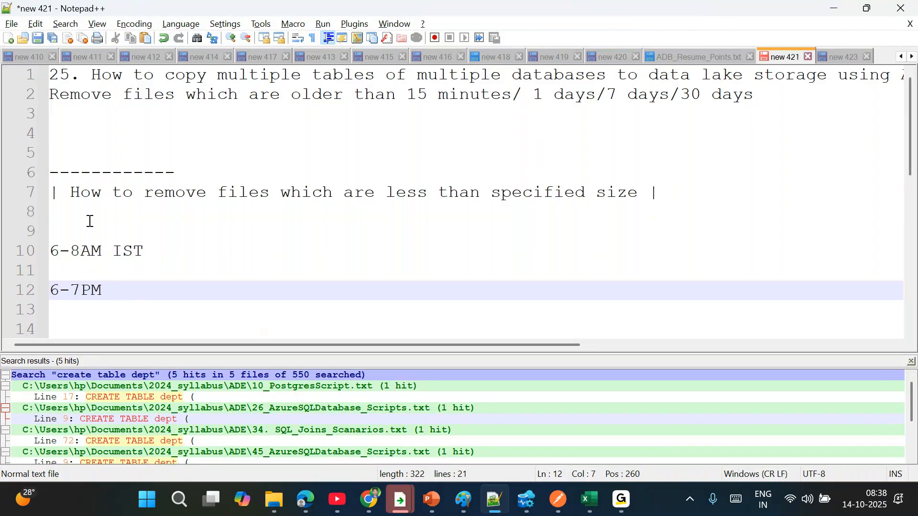
pyautogui.write('IST')
# - Highlight the 6-8AM IST and 6-7PM IST lines in turn to review them
pyautogui.moveTo(144, 251); pyautogui.dragTo(50, 251)
pyautogui.moveTo(143, 290); pyautogui.dragTo(48, 290)
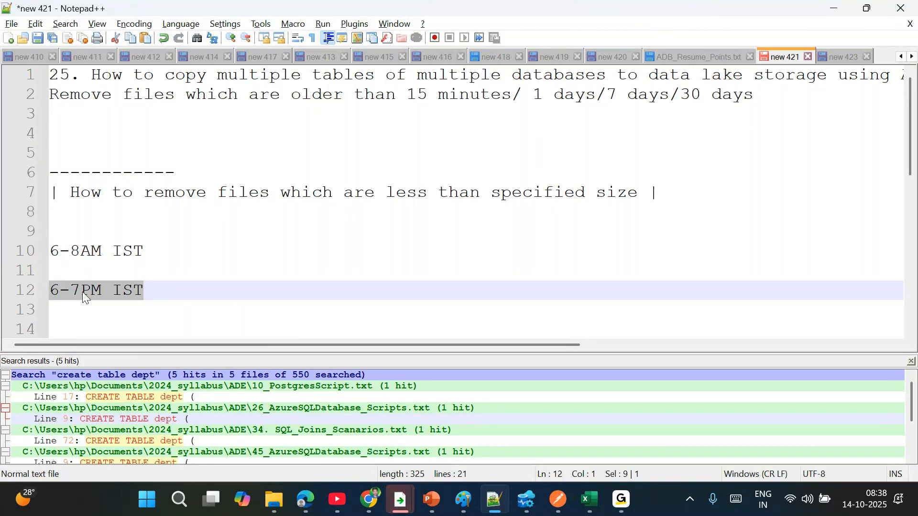
pyautogui.moveTo(174, 252); pyautogui.dragTo(48, 250)
pyautogui.moveTo(160, 289); pyautogui.dragTo(50, 289)
pyautogui.moveTo(183, 244); pyautogui.dragTo(48, 250)
pyautogui.moveTo(159, 290); pyautogui.dragTo(49, 289)
pyautogui.moveTo(153, 251); pyautogui.dragTo(57, 245)
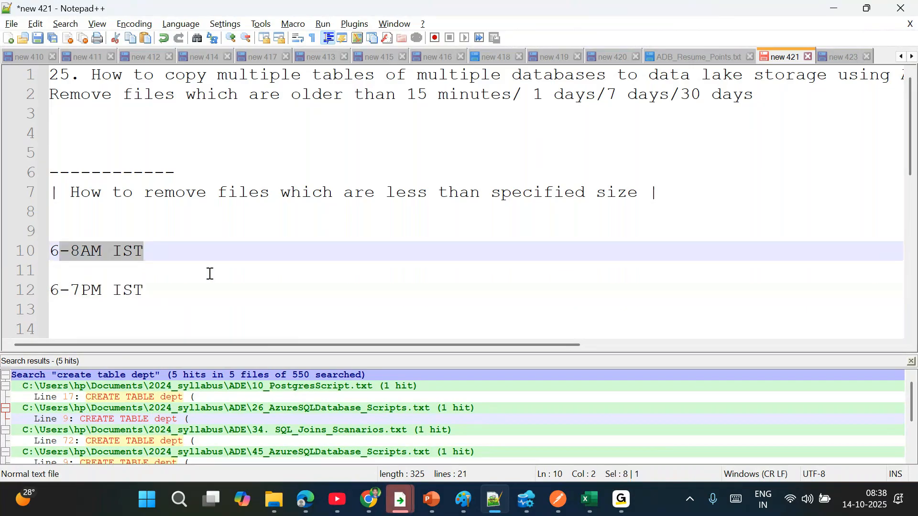
pyautogui.click(157, 291)
pyautogui.moveTo(158, 252); pyautogui.dragTo(50, 252)
pyautogui.click(154, 297)
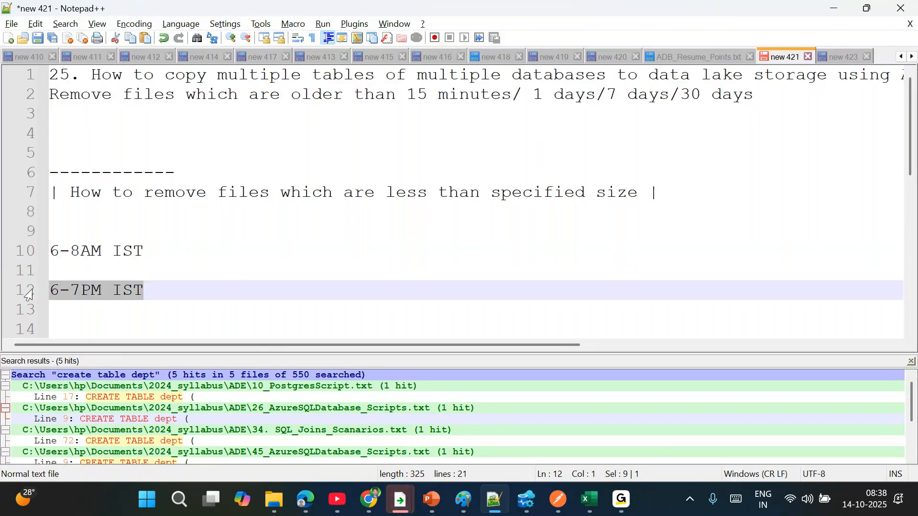
pyautogui.moveTo(180, 289); pyautogui.dragTo(32, 306)
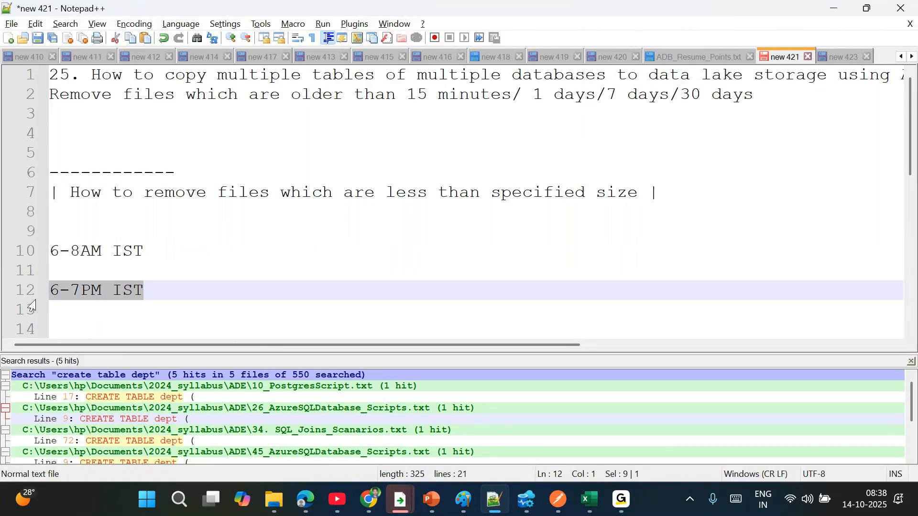
pyautogui.click(189, 301)
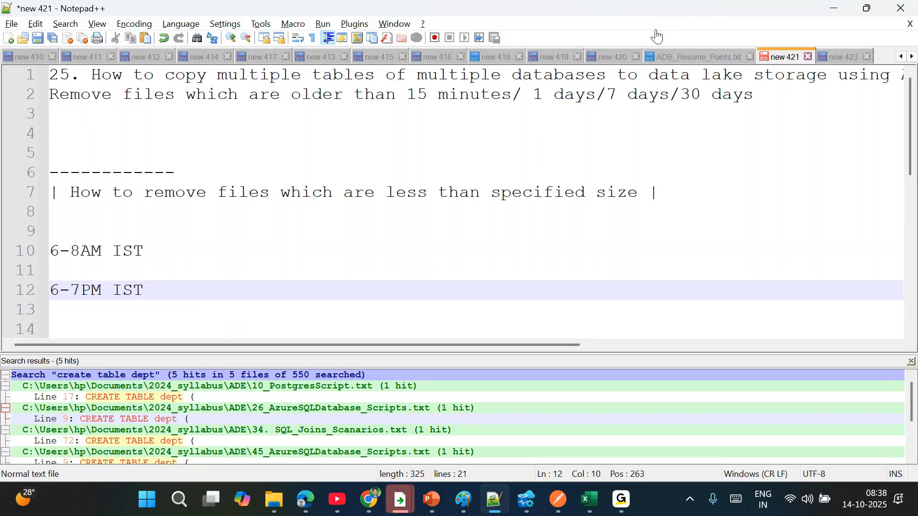